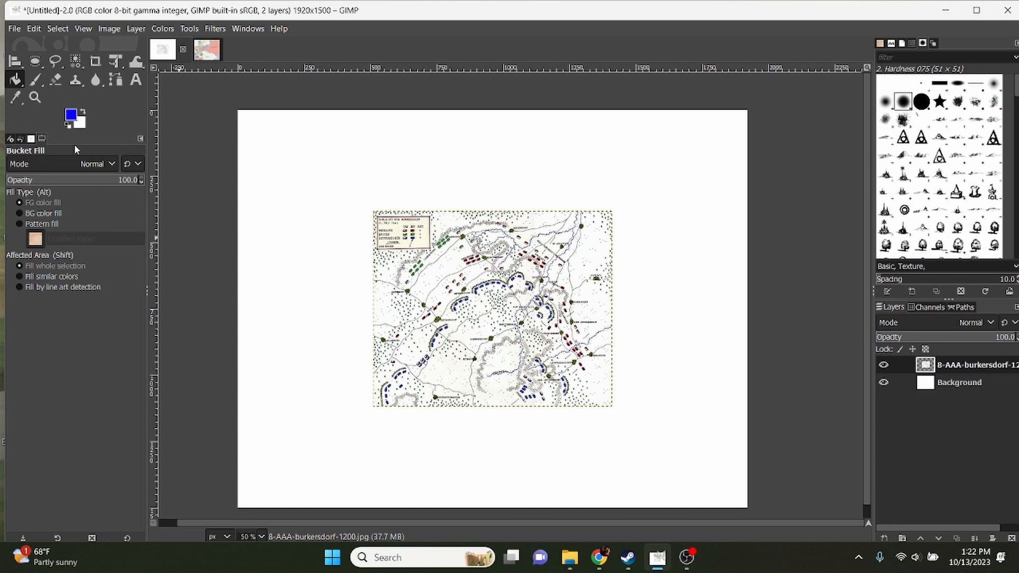
# Step: Scale the battle map layer up proportionally to about 2.13 times and position it to span the canvas width with Unified Transform
pyautogui.click(117, 62)
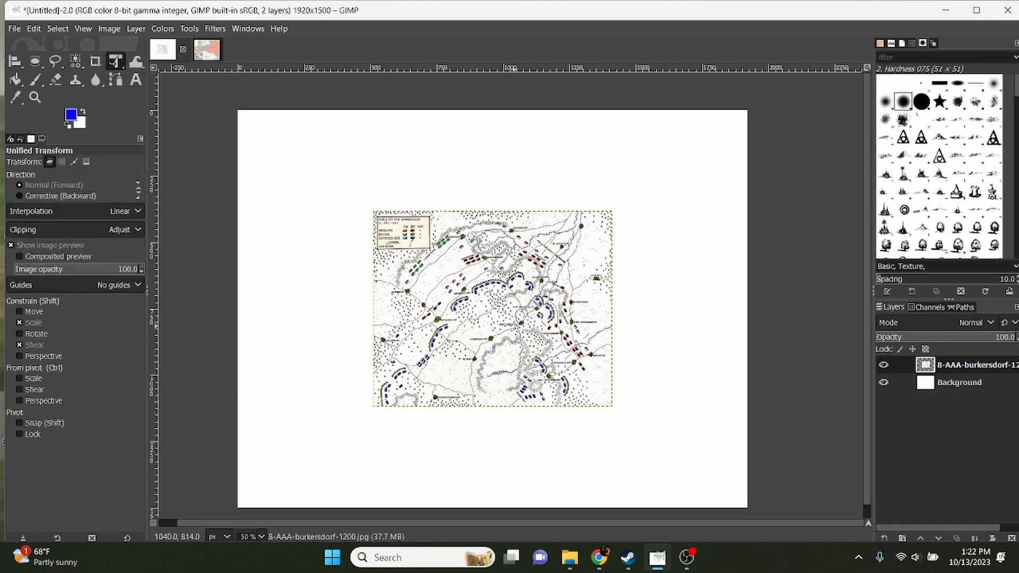
pyautogui.click(509, 323)
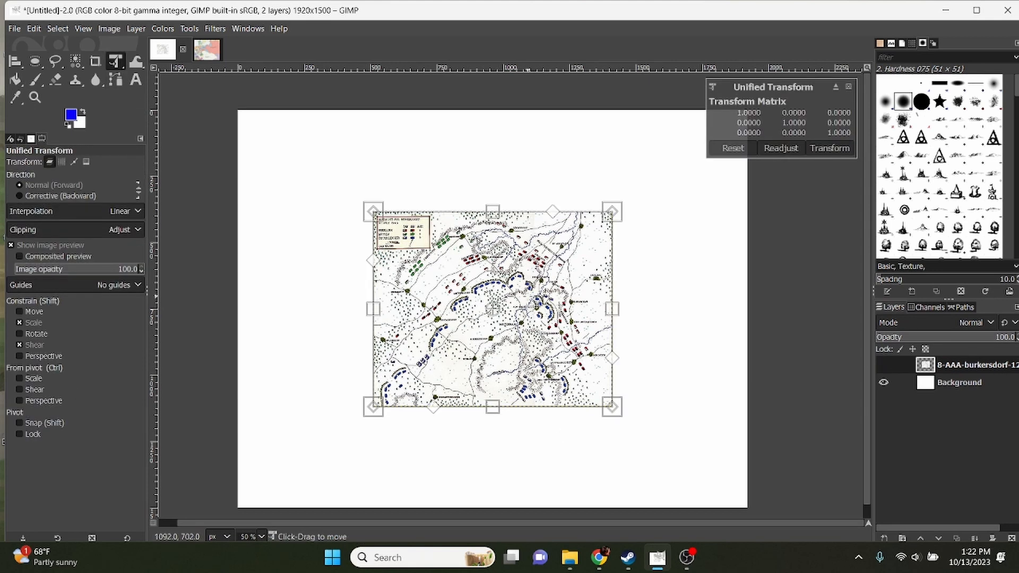
pyautogui.moveTo(527, 296); pyautogui.dragTo(431, 380)
pyautogui.moveTo(523, 291); pyautogui.dragTo(687, 154)
pyautogui.moveTo(657, 247); pyautogui.dragTo(617, 267)
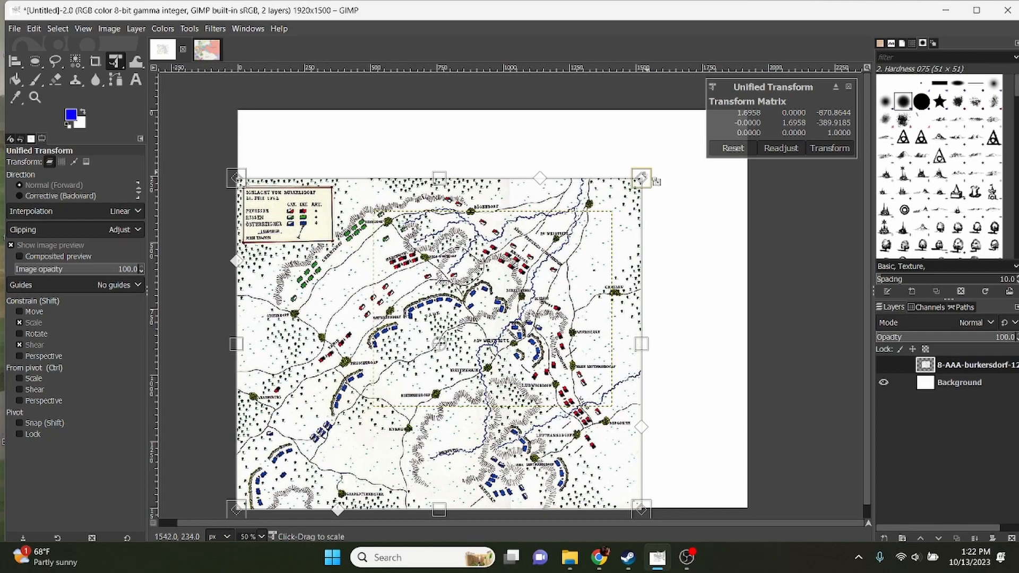
pyautogui.moveTo(656, 181); pyautogui.dragTo(783, 129)
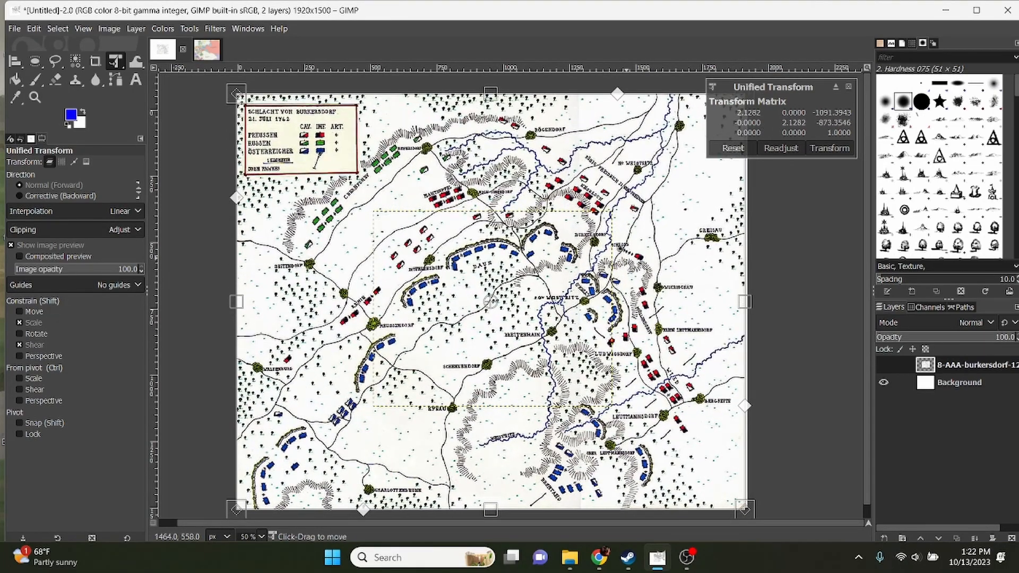
pyautogui.moveTo(509, 360)
pyautogui.mouseDown()
pyautogui.moveTo(521, 336)
pyautogui.moveTo(509, 360)
pyautogui.mouseUp()
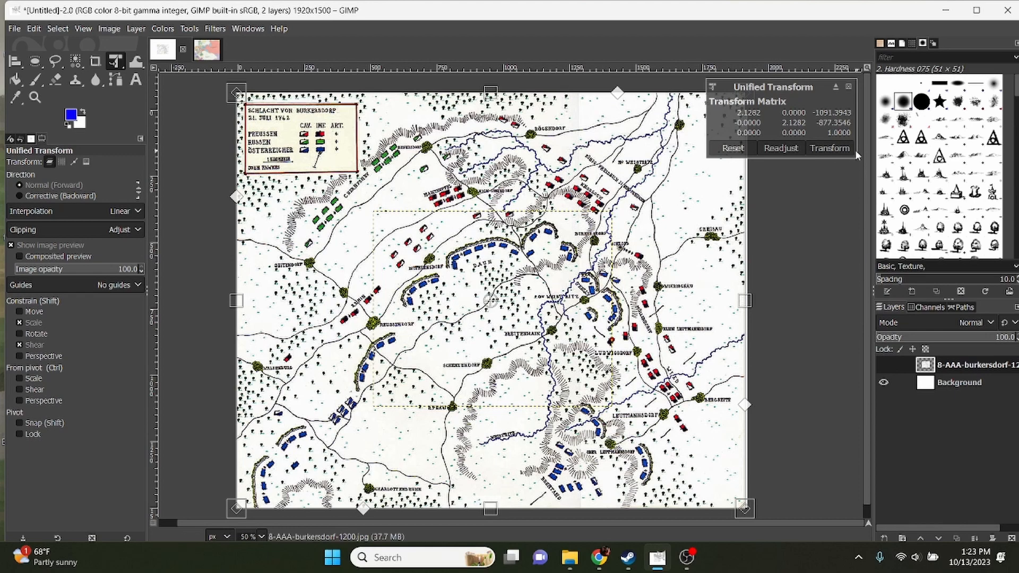
pyautogui.click(831, 152)
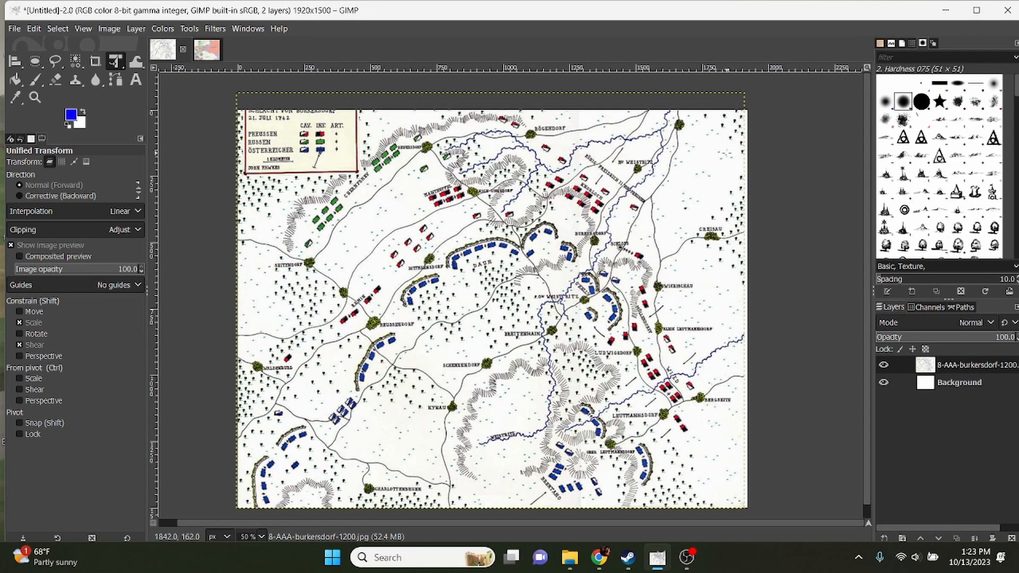
# Step: Scale the map layer down to about 0.94 times and position it so the whole map fits inside the canvas
pyautogui.click(727, 137)
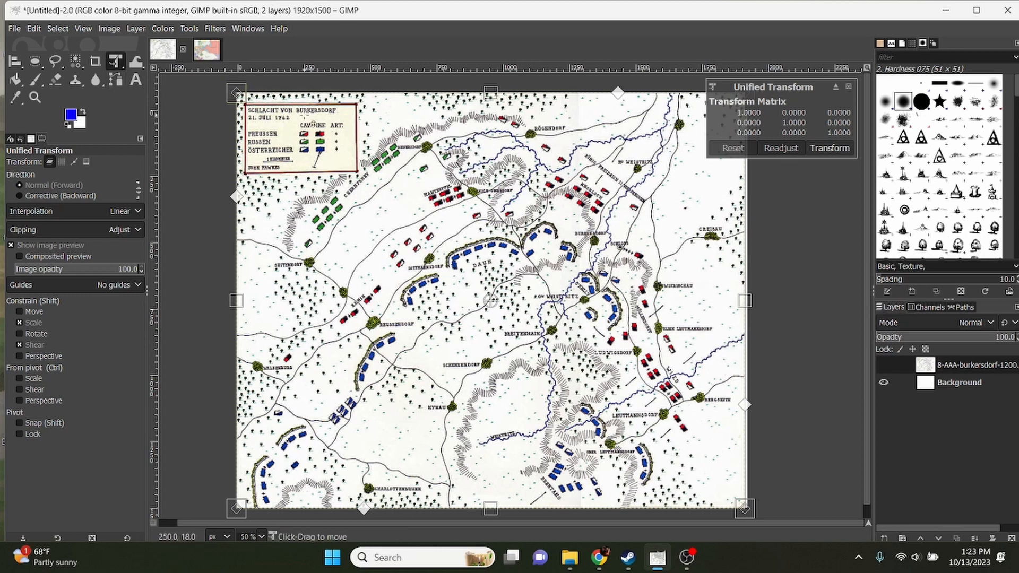
pyautogui.moveTo(237, 94); pyautogui.dragTo(267, 118)
pyautogui.moveTo(546, 316); pyautogui.dragTo(539, 310)
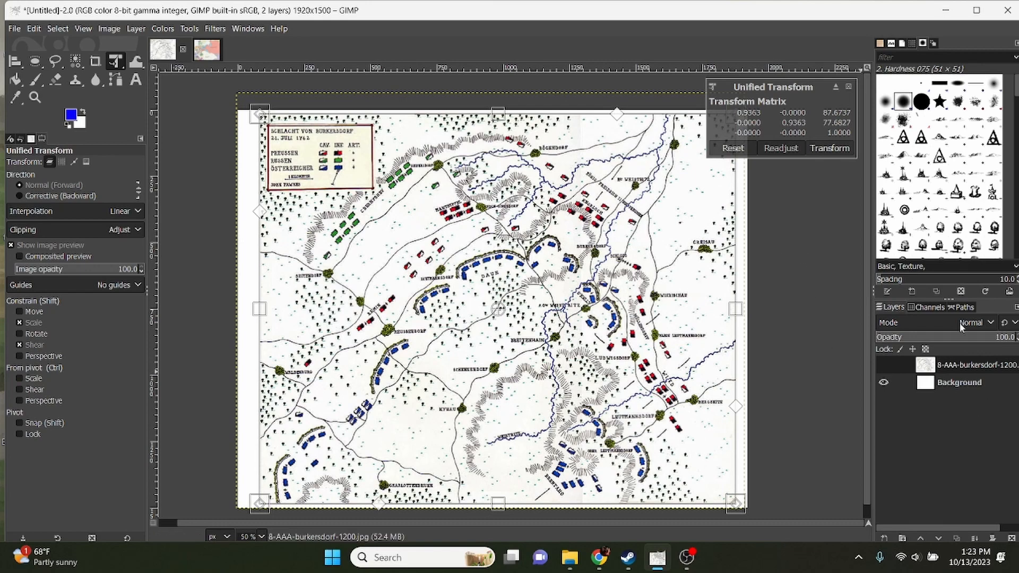
pyautogui.click(831, 149)
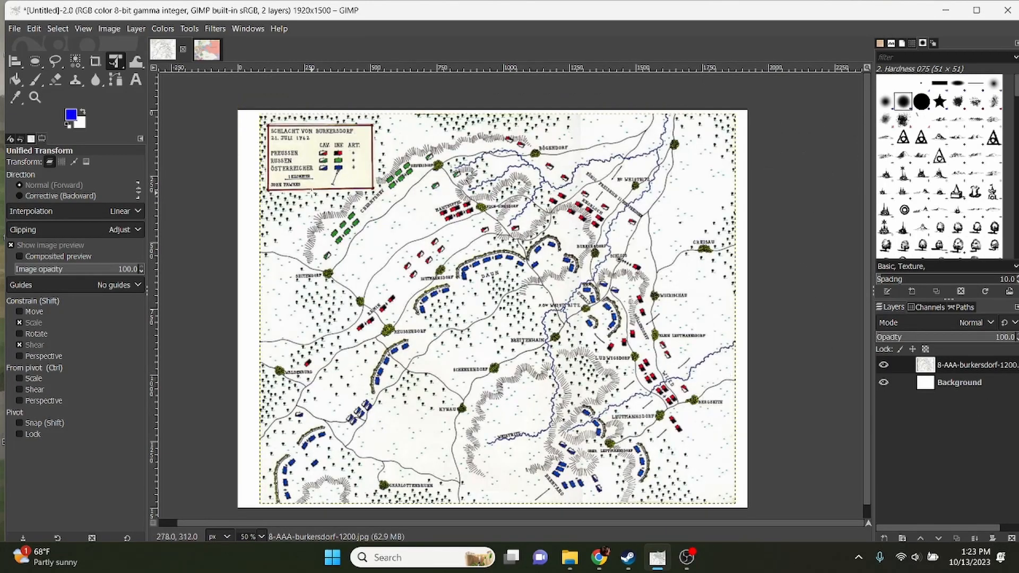
# Step: Rotate the map layer about 20 degrees counterclockwise and recentre it over the canvas
pyautogui.scroll(4, 303, 175)
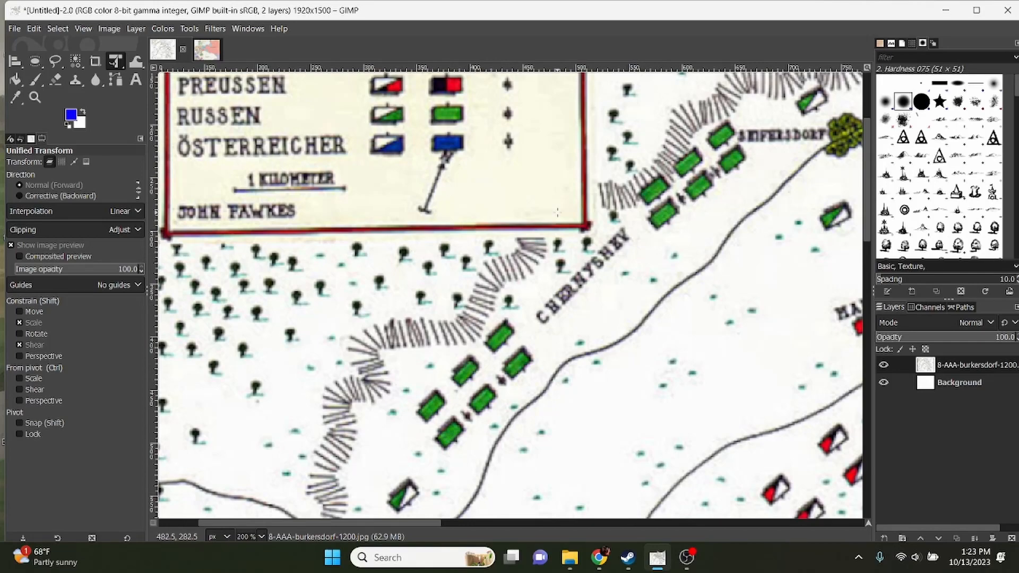
pyautogui.scroll(-2, 557, 213)
pyautogui.moveTo(551, 203); pyautogui.dragTo(431, 237)
pyautogui.click(431, 237)
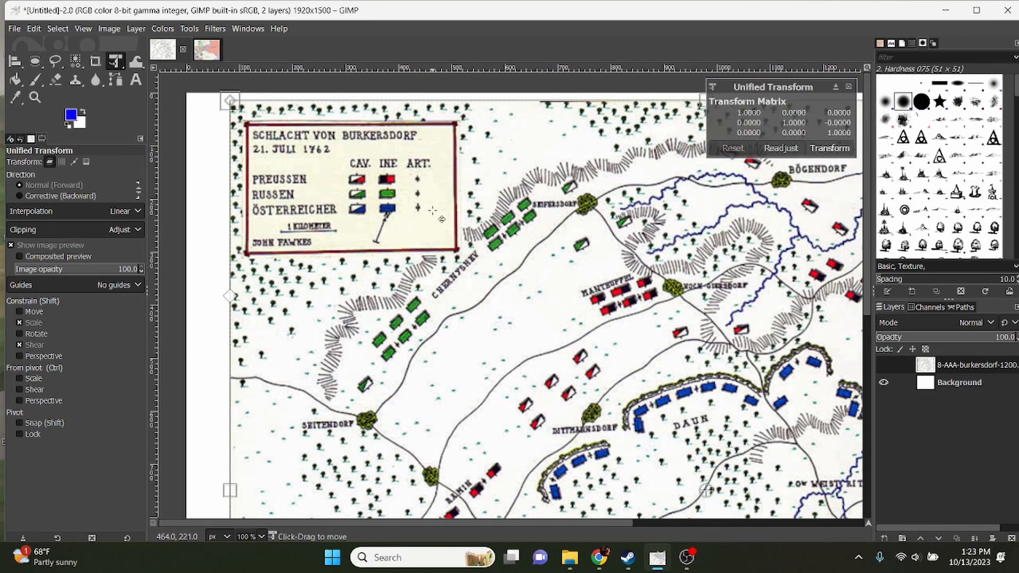
pyautogui.moveTo(350, 89); pyautogui.dragTo(228, 233)
pyautogui.moveTo(314, 289); pyautogui.dragTo(247, 167)
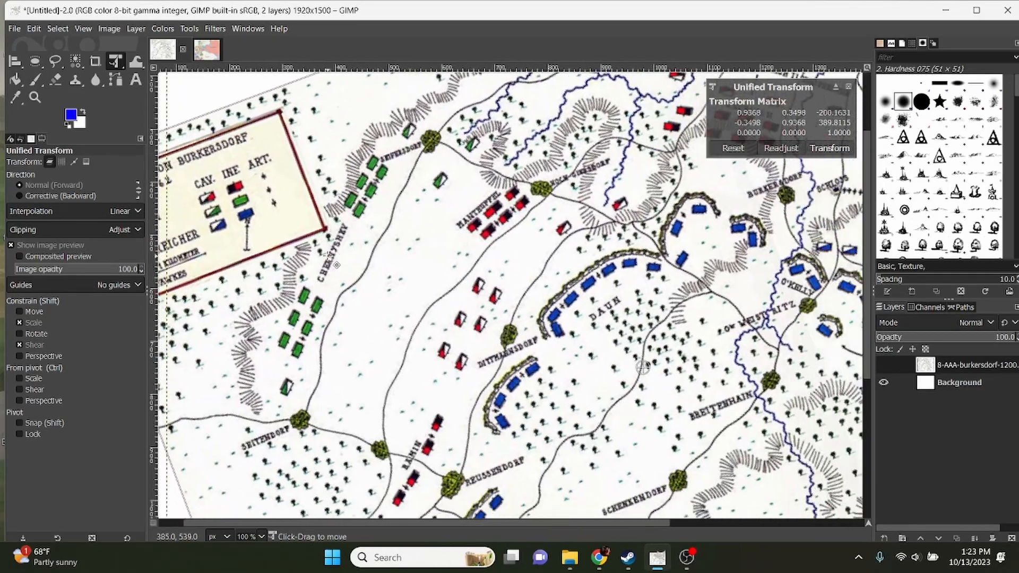
pyautogui.scroll(-2, 382, 265)
pyautogui.moveTo(520, 321); pyautogui.dragTo(508, 334)
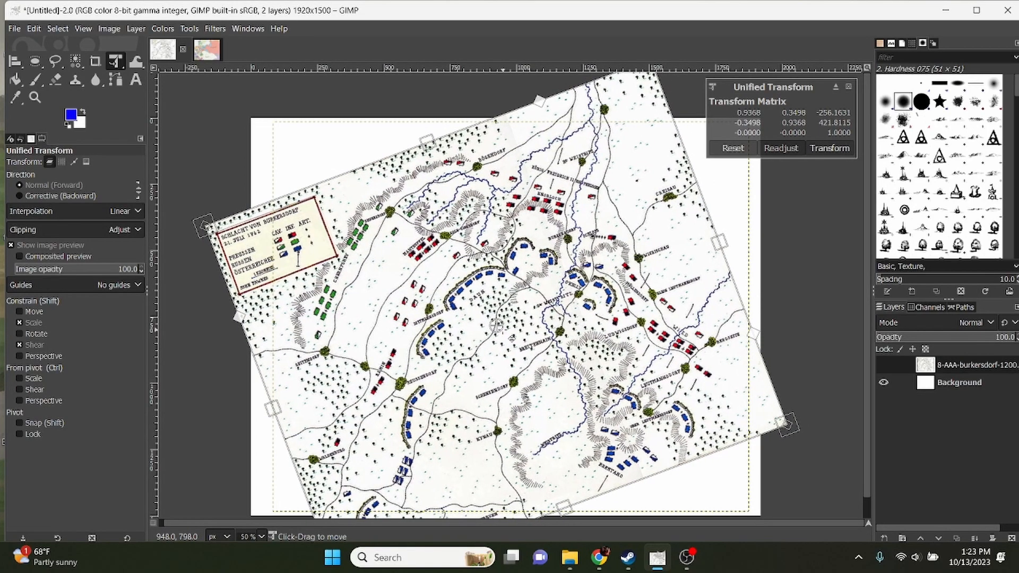
pyautogui.click(829, 149)
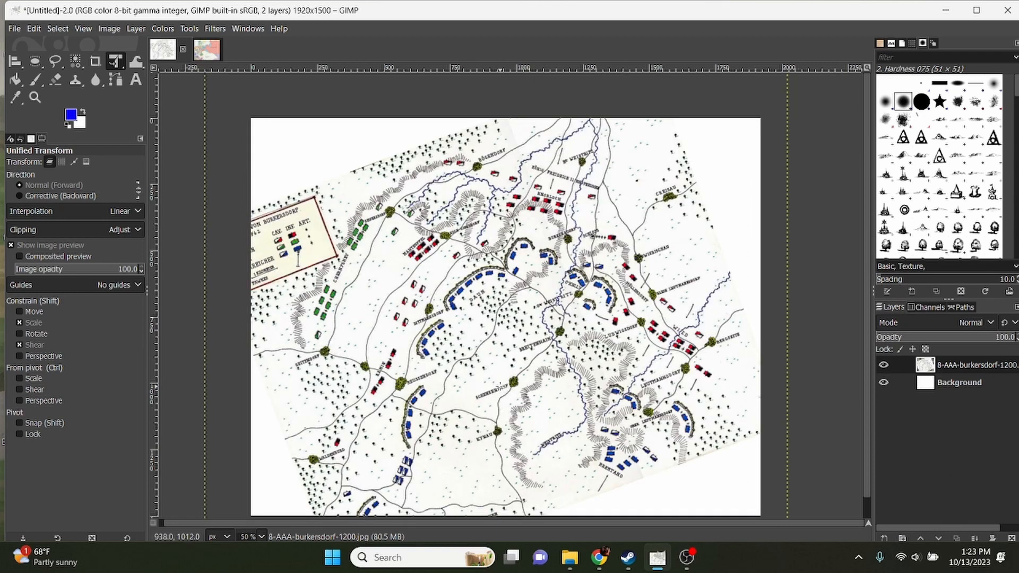
# Step: Create a transparent 1920 x 1500 px layer named land directly above the Background layer
pyautogui.scroll(-2, 731, 358)
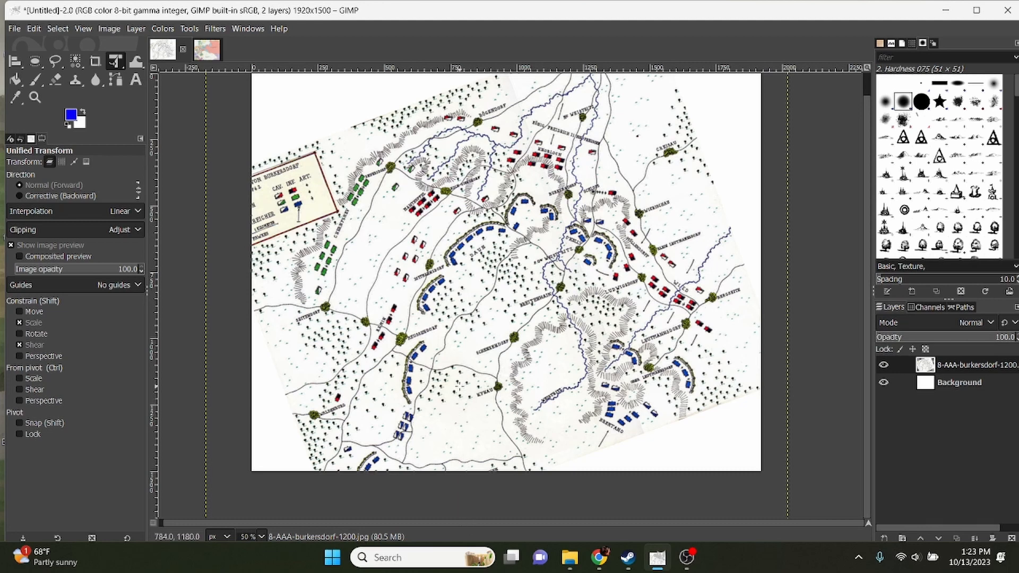
pyautogui.click(883, 382)
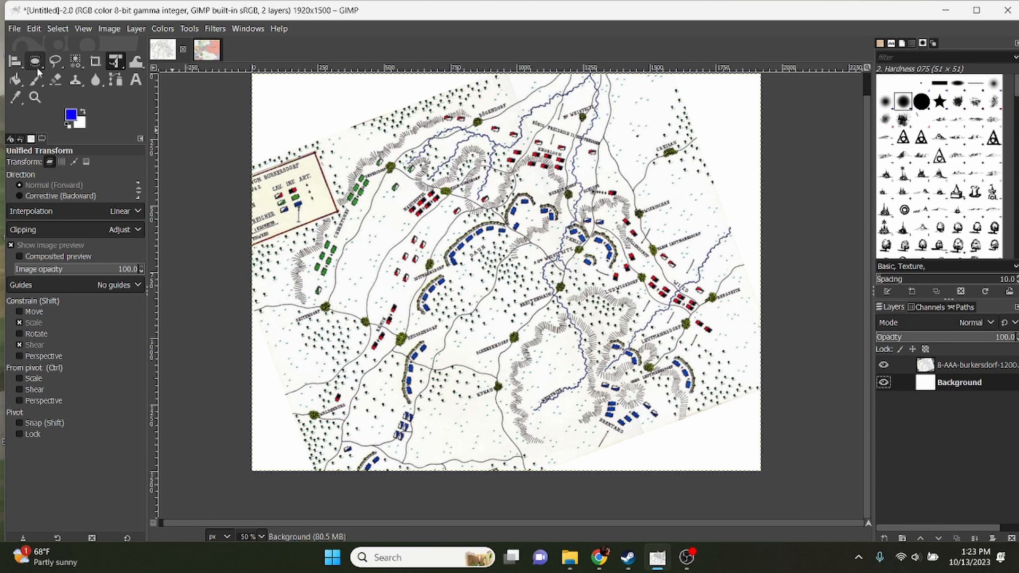
pyautogui.click(134, 28)
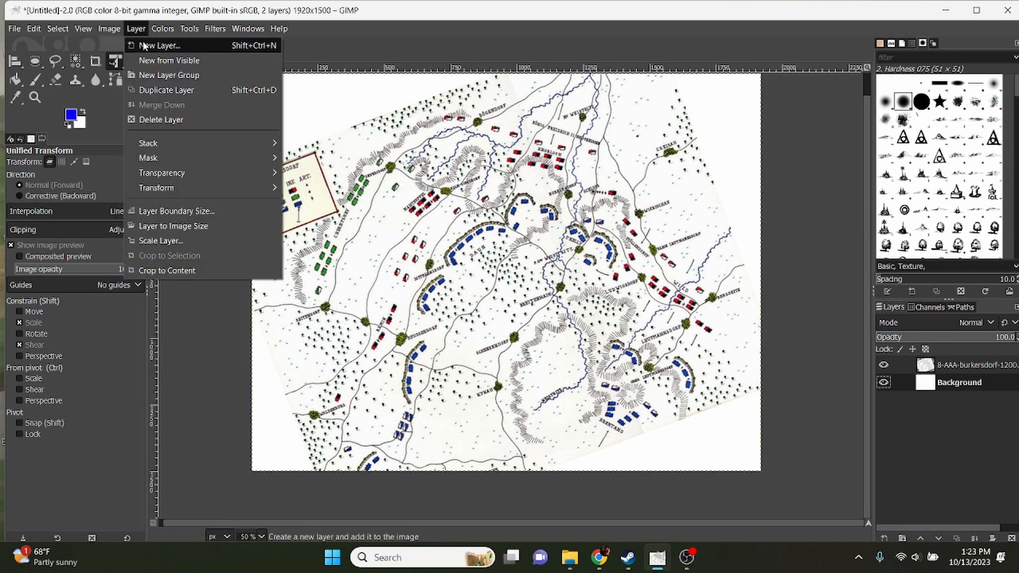
pyautogui.click(142, 47)
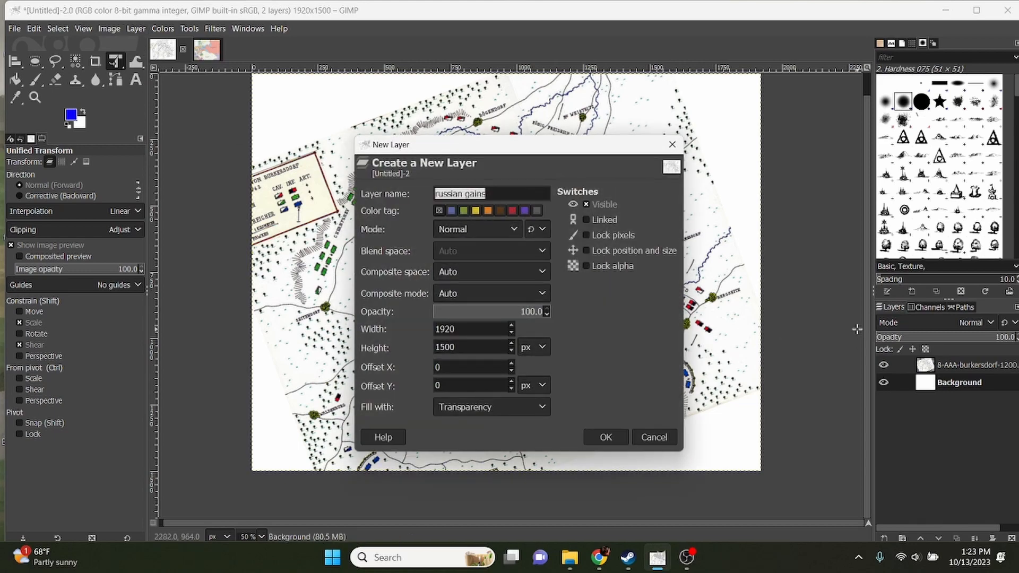
pyautogui.press('BackSpace')
pyautogui.click(605, 436)
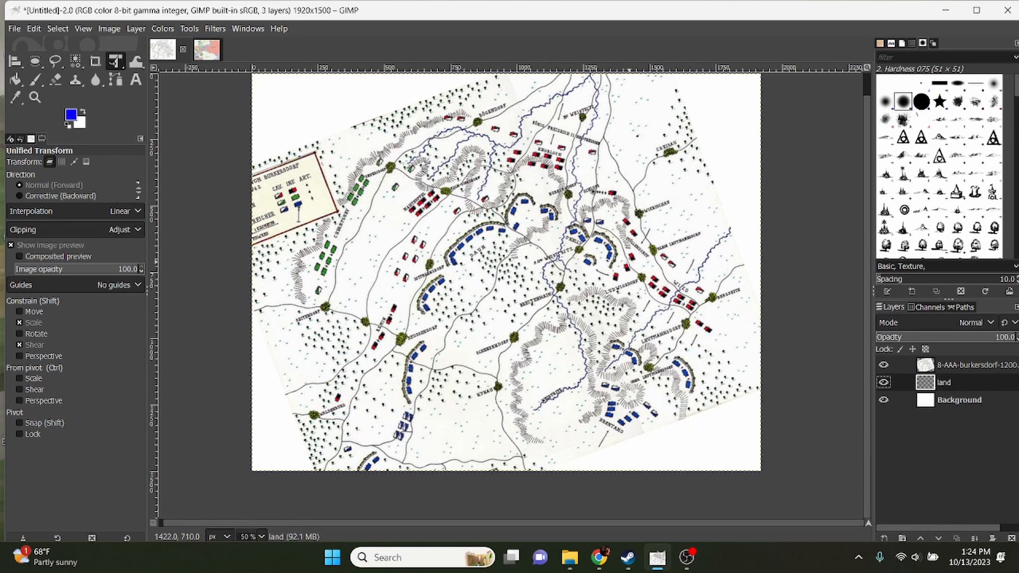
# Step: Set the foreground colour to the sandy tone ecdaa0 and bucket-fill the land layer with it
pyautogui.click(71, 116)
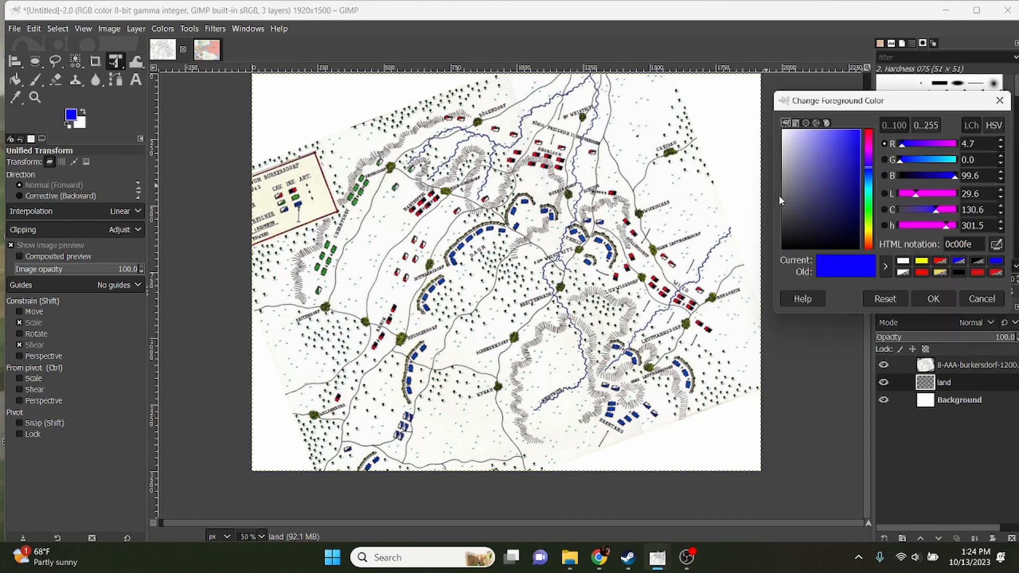
pyautogui.click(868, 229)
pyautogui.moveTo(839, 189); pyautogui.dragTo(821, 150)
pyautogui.moveTo(871, 234); pyautogui.dragTo(871, 237)
pyautogui.moveTo(829, 167); pyautogui.dragTo(810, 138)
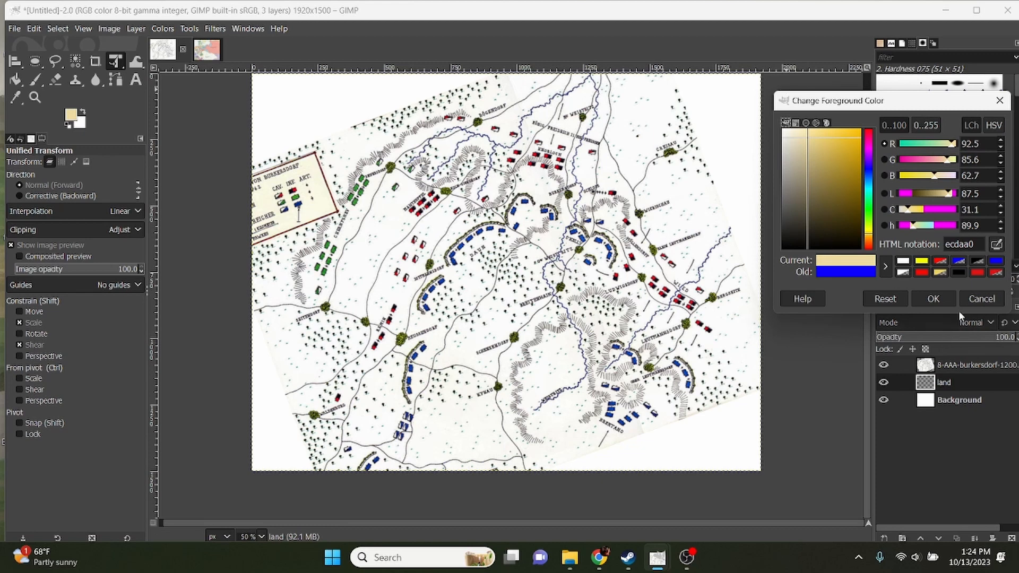
pyautogui.click(933, 299)
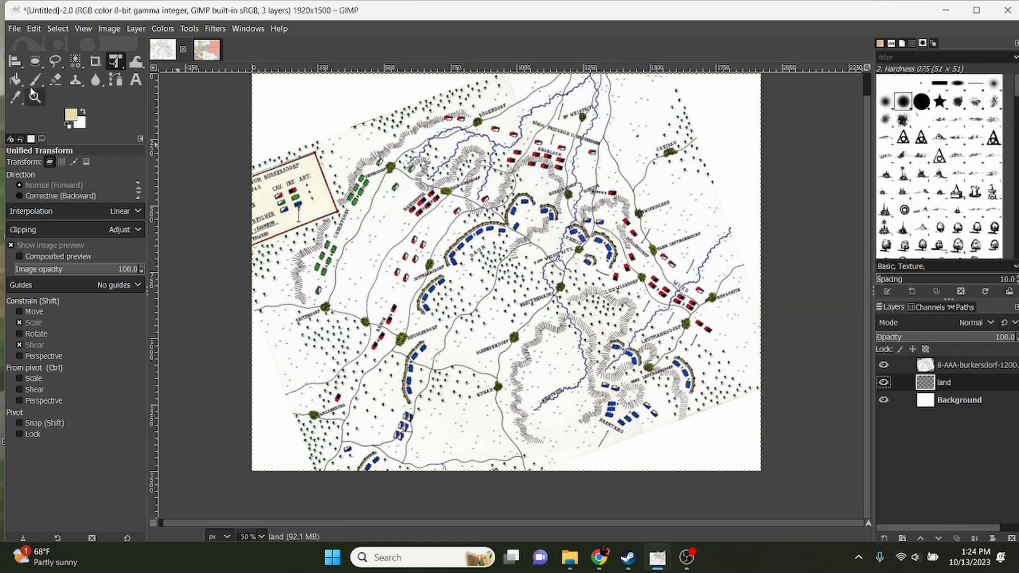
pyautogui.click(16, 79)
pyautogui.click(327, 140)
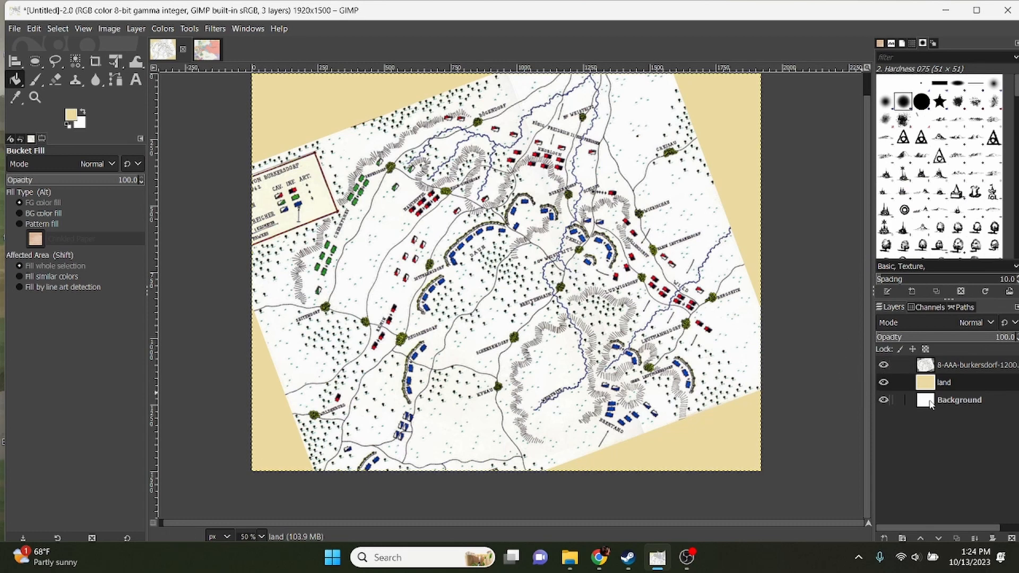
# Step: Hide the map layer, lighten the foreground colour to about ede0b4 and refill the land layer with it
pyautogui.click(884, 365)
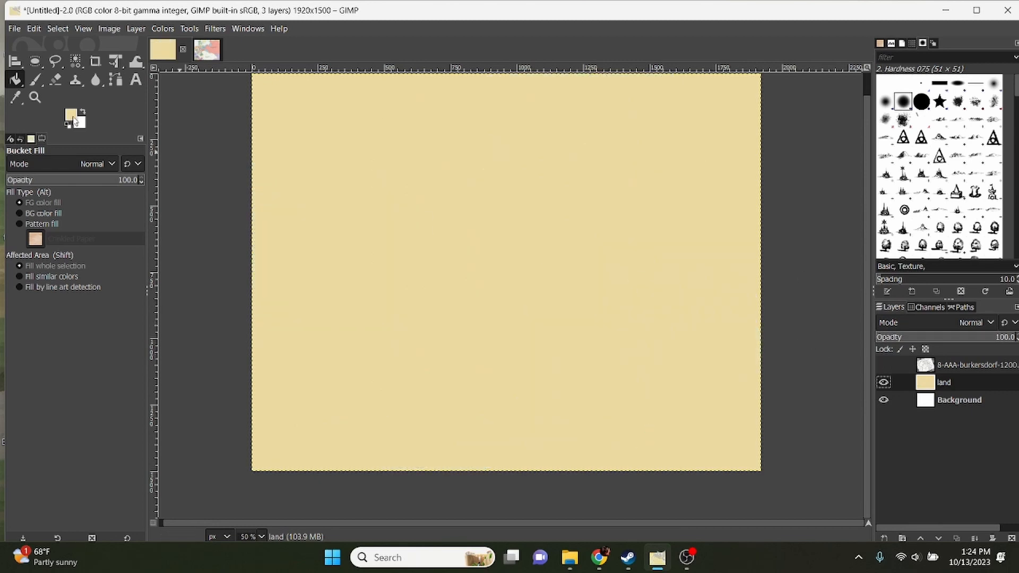
pyautogui.click(72, 114)
pyautogui.moveTo(801, 134); pyautogui.dragTo(803, 142)
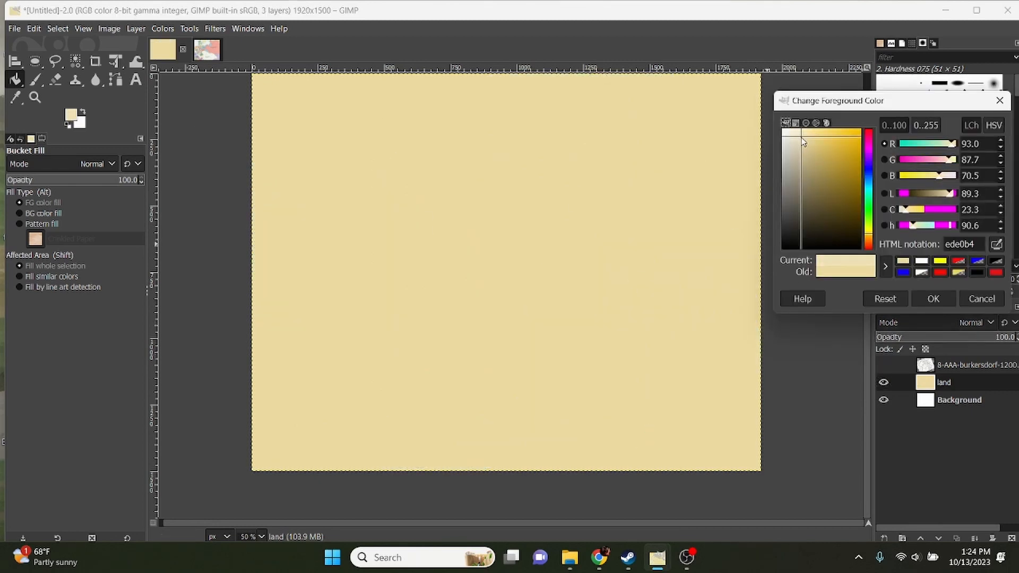
pyautogui.click(927, 298)
pyautogui.click(473, 232)
pyautogui.moveTo(713, 253); pyautogui.dragTo(712, 280)
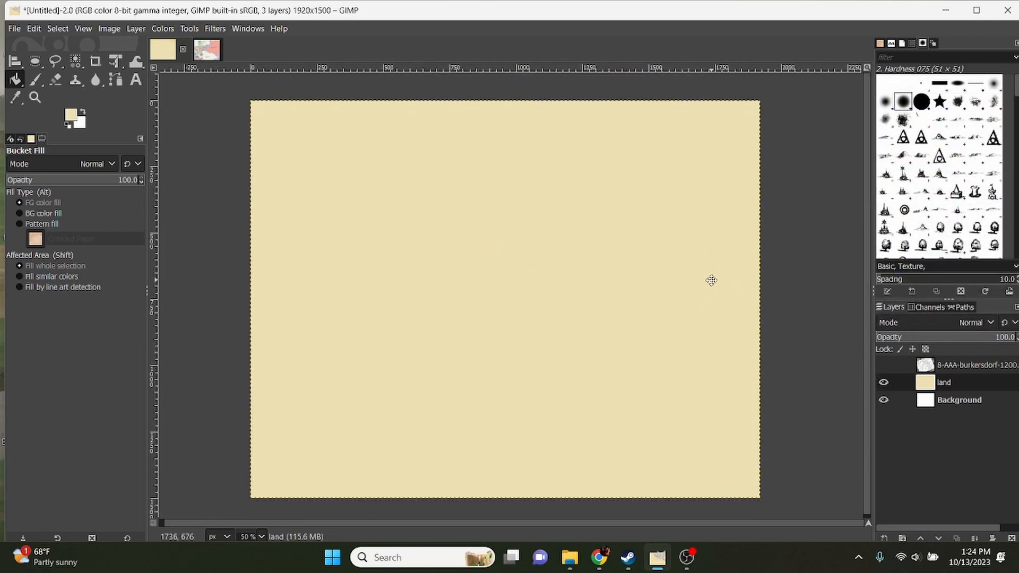
# Step: Show the map layer again and create a transparent layer named water directly above the Background layer
pyautogui.click(884, 364)
pyautogui.click(935, 366)
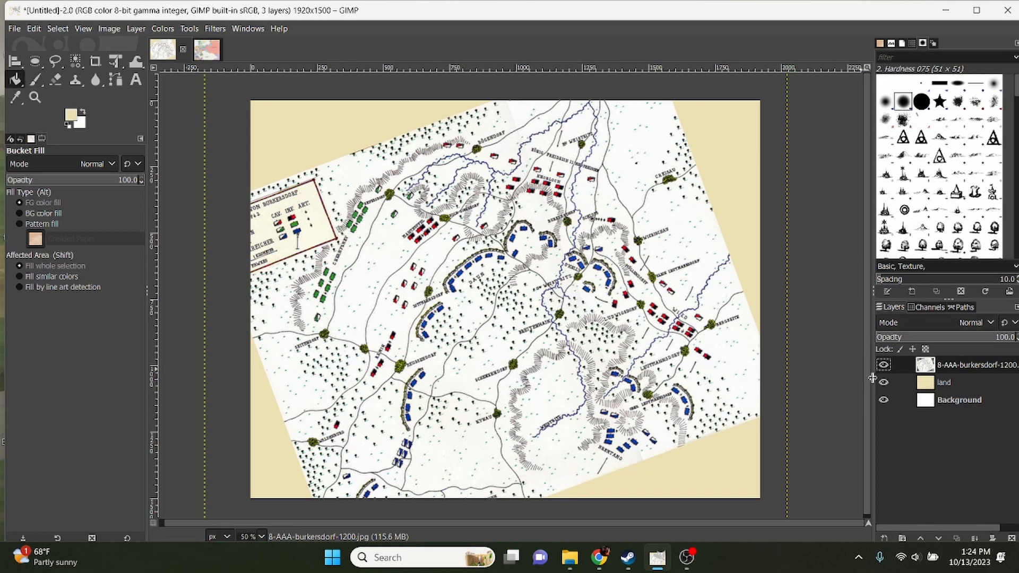
pyautogui.click(934, 404)
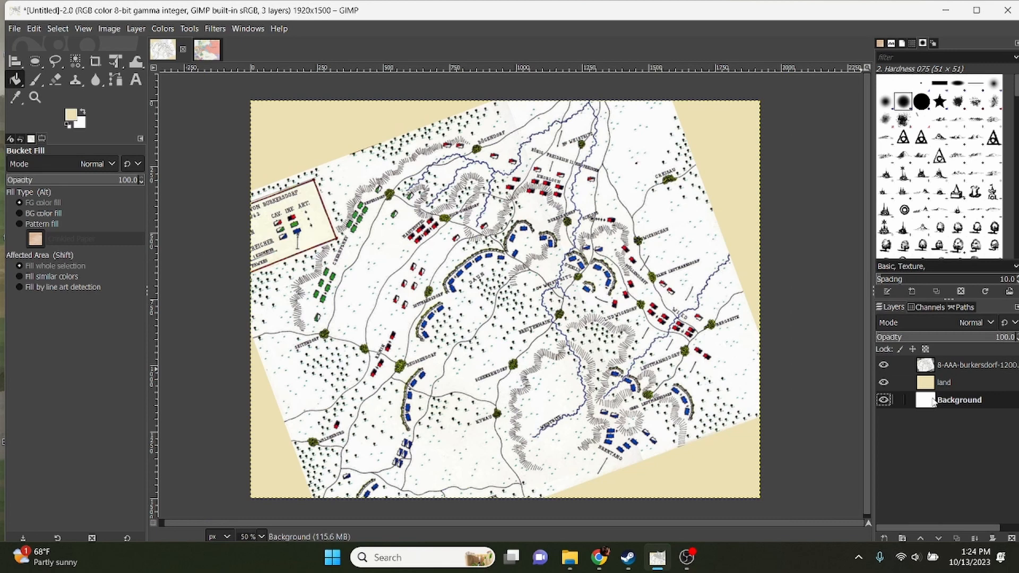
pyautogui.click(132, 30)
pyautogui.click(140, 45)
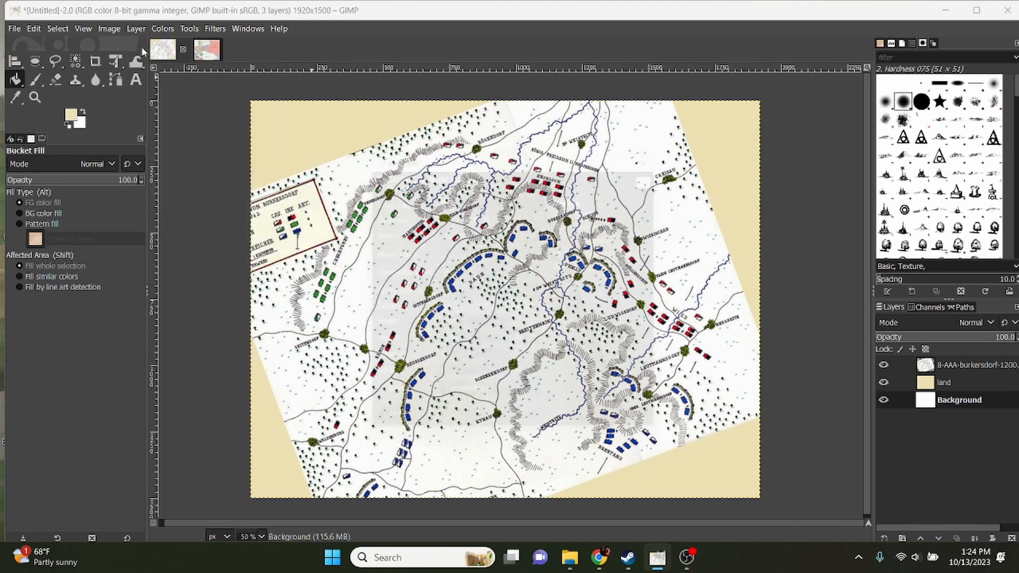
pyautogui.write('water')
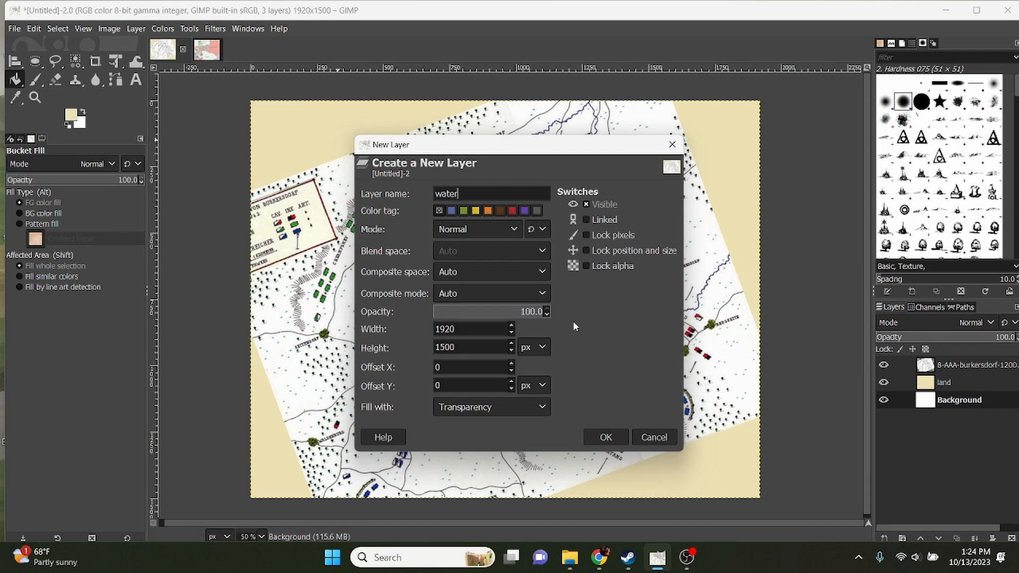
pyautogui.click(621, 436)
# Step: Hide the map and land layers, set the foreground colour to grey-blue 8bb3b2 and bucket-fill the water layer
pyautogui.click(884, 382)
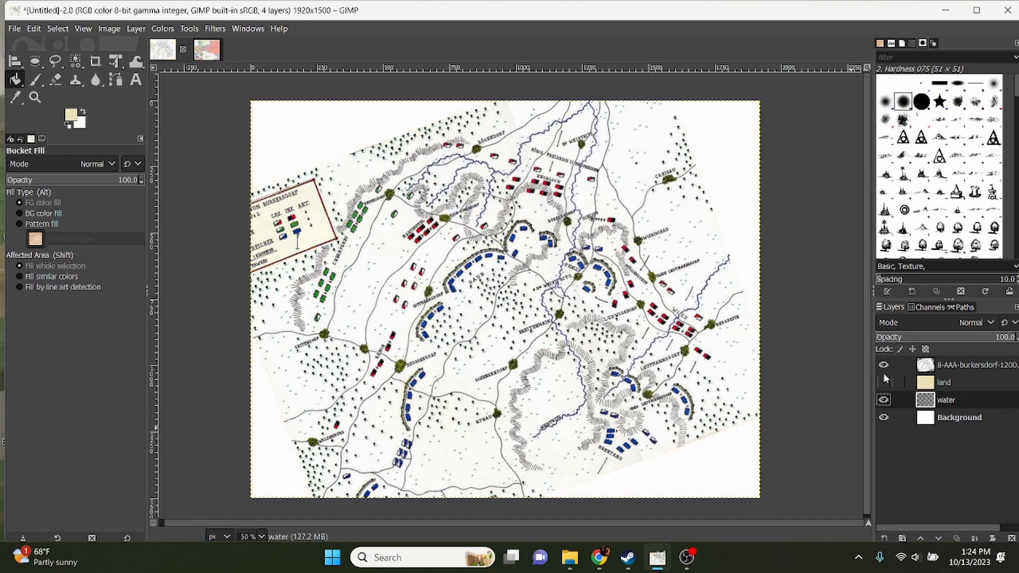
pyautogui.click(884, 365)
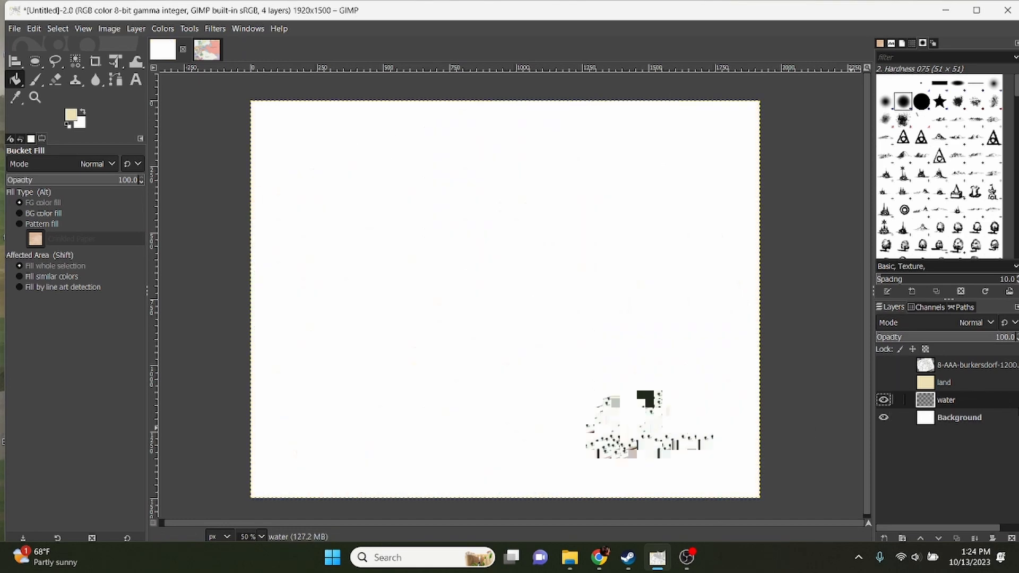
pyautogui.click(83, 112)
pyautogui.click(75, 115)
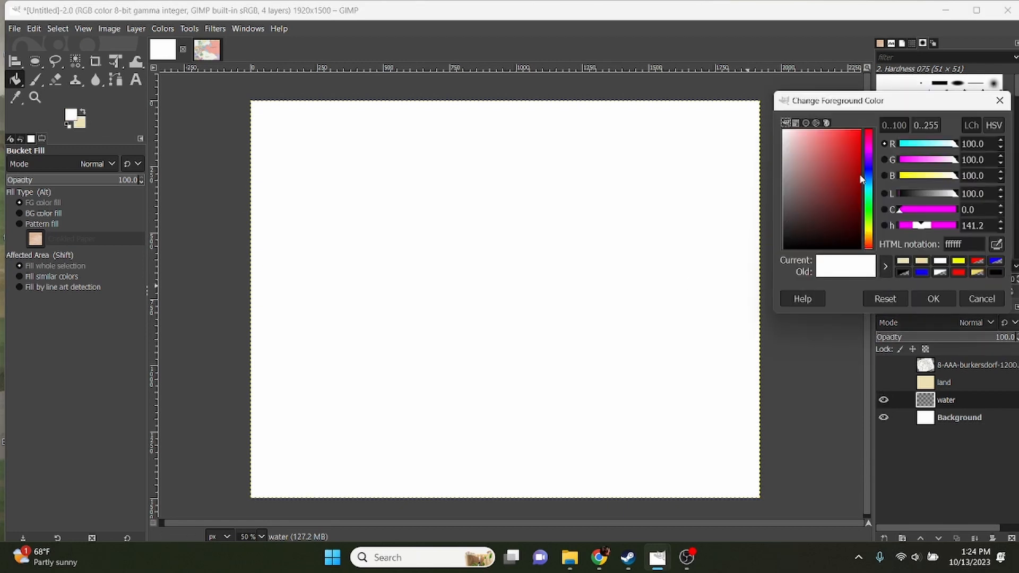
pyautogui.click(869, 189)
pyautogui.moveTo(846, 170); pyautogui.dragTo(800, 166)
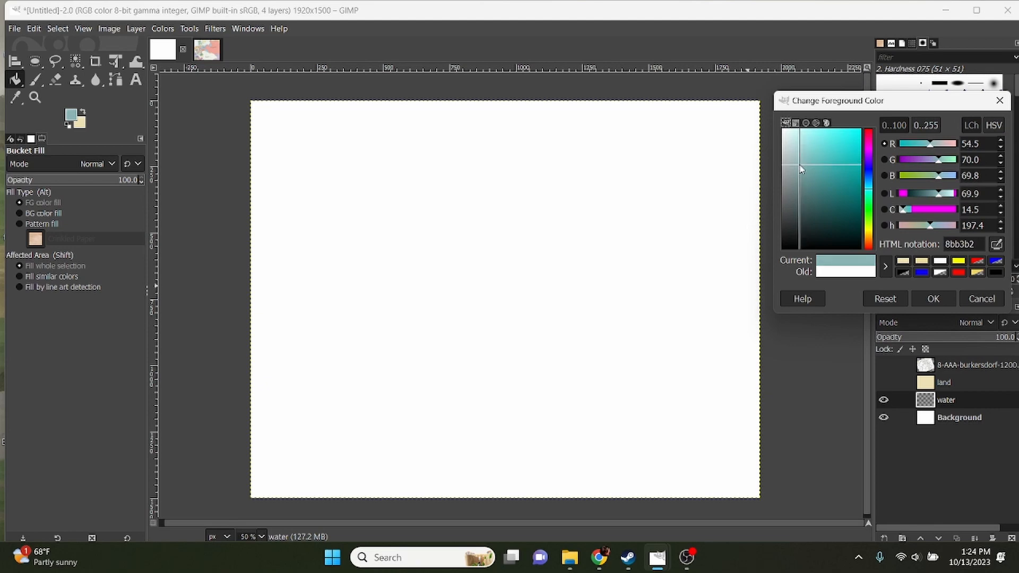
pyautogui.click(933, 298)
pyautogui.click(623, 367)
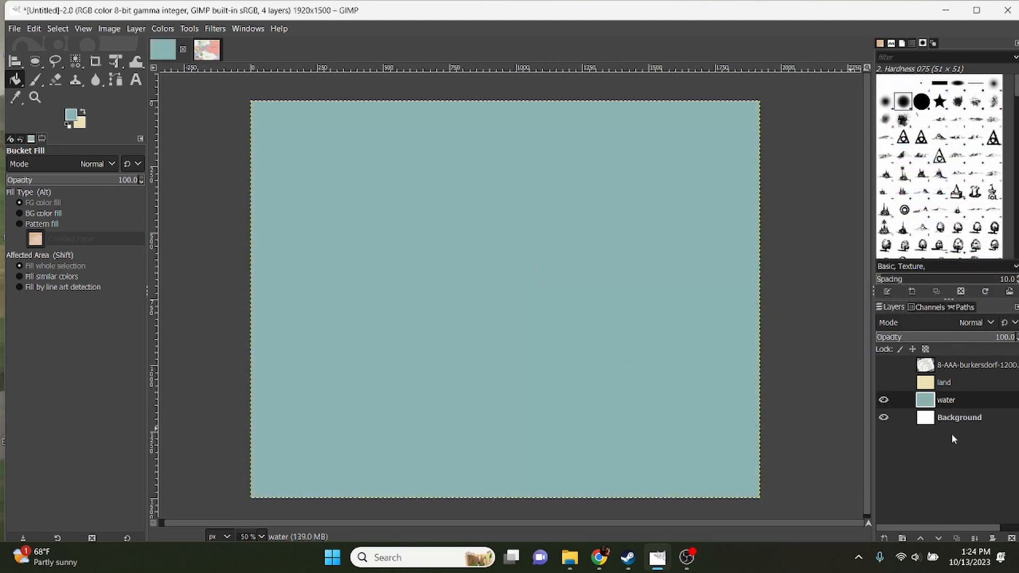
# Step: Show the land and reference map layers again and lower the map layer's opacity to 35.6
pyautogui.click(881, 379)
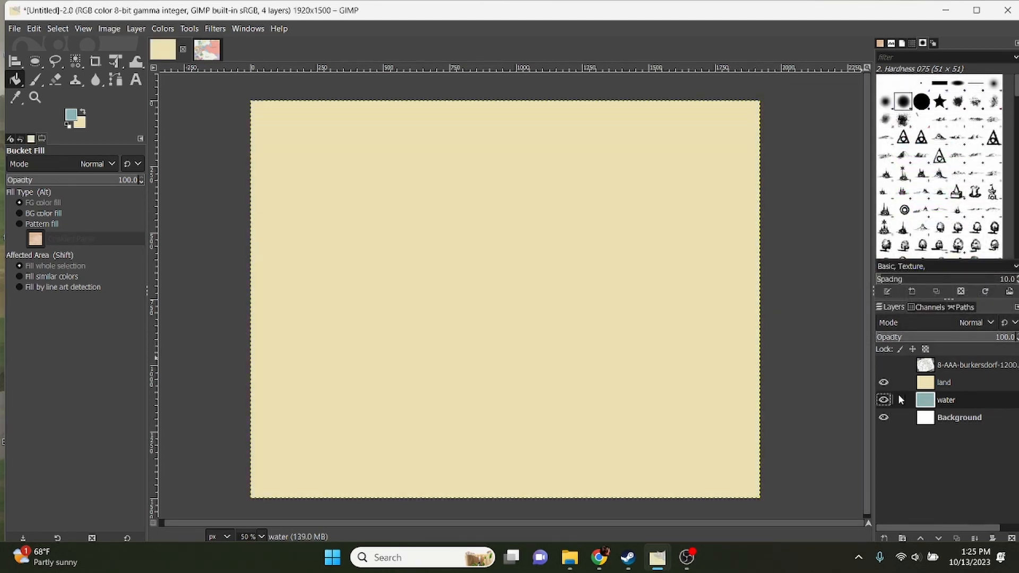
pyautogui.click(884, 366)
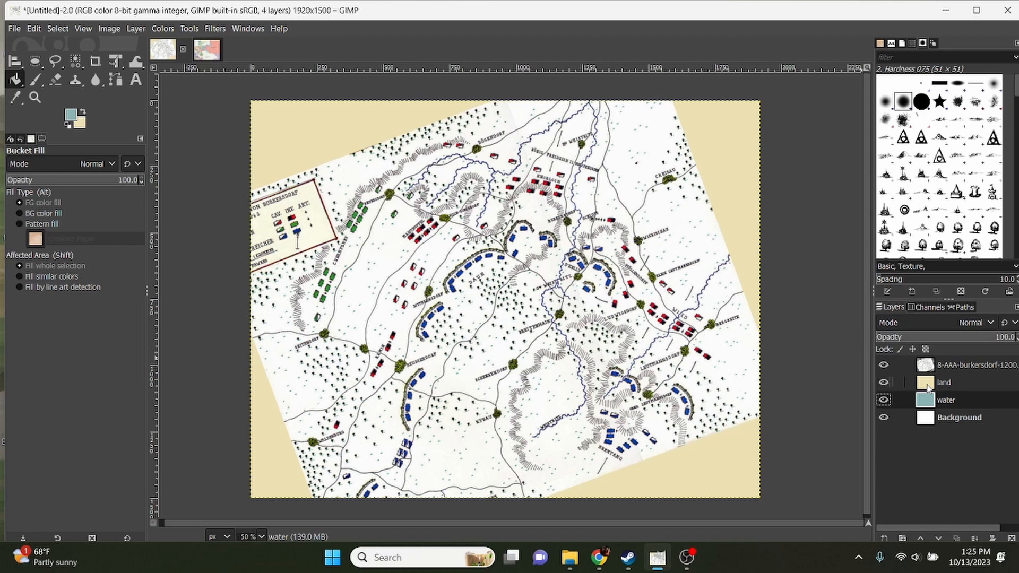
pyautogui.click(928, 388)
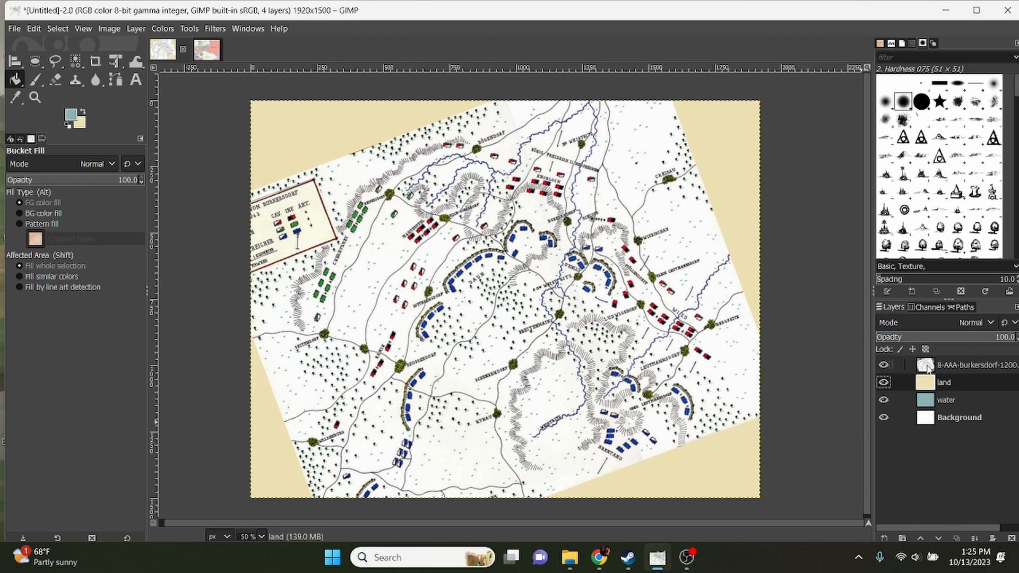
pyautogui.click(928, 367)
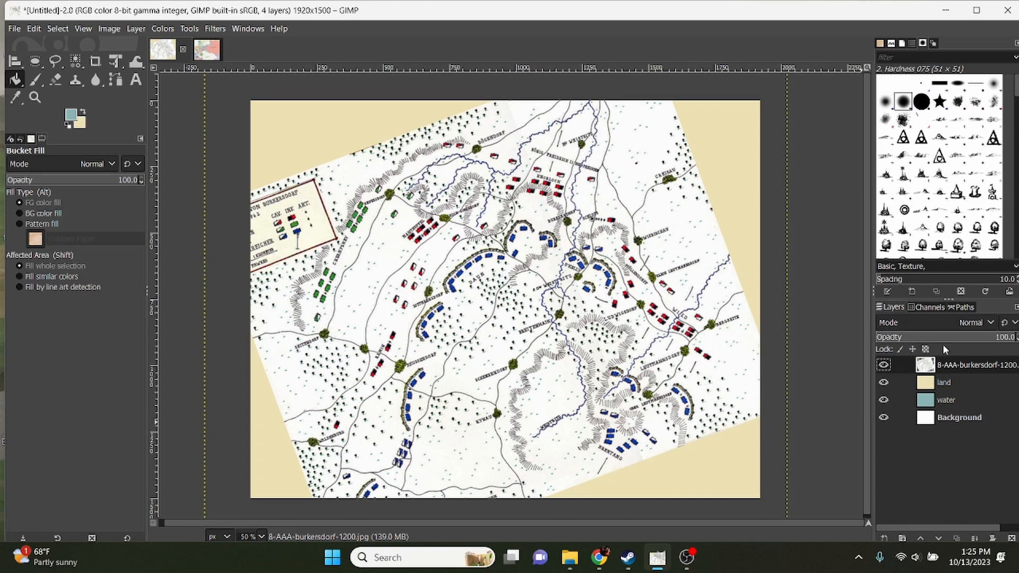
pyautogui.moveTo(947, 340); pyautogui.dragTo(926, 337)
pyautogui.click(929, 382)
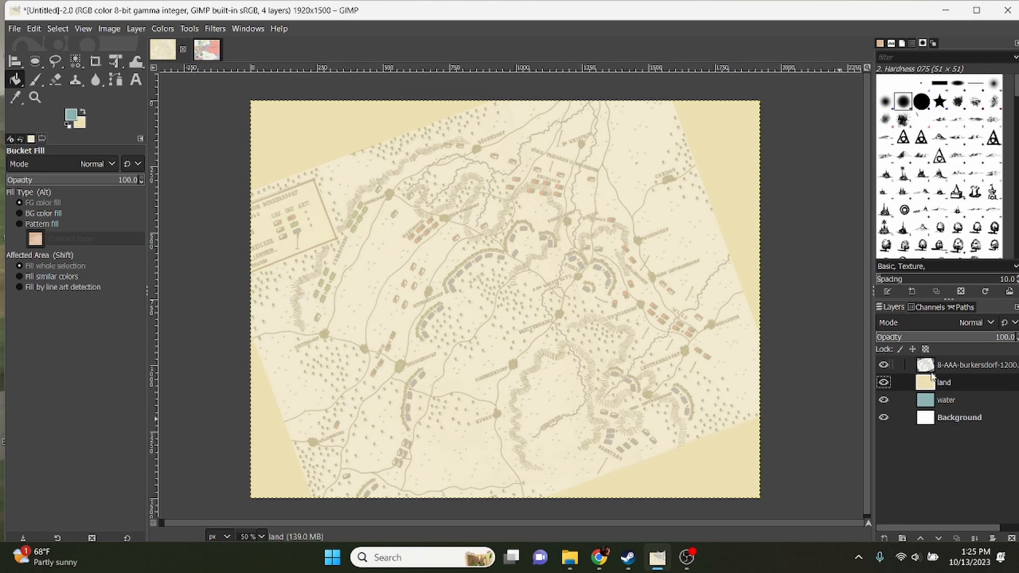
pyautogui.click(954, 363)
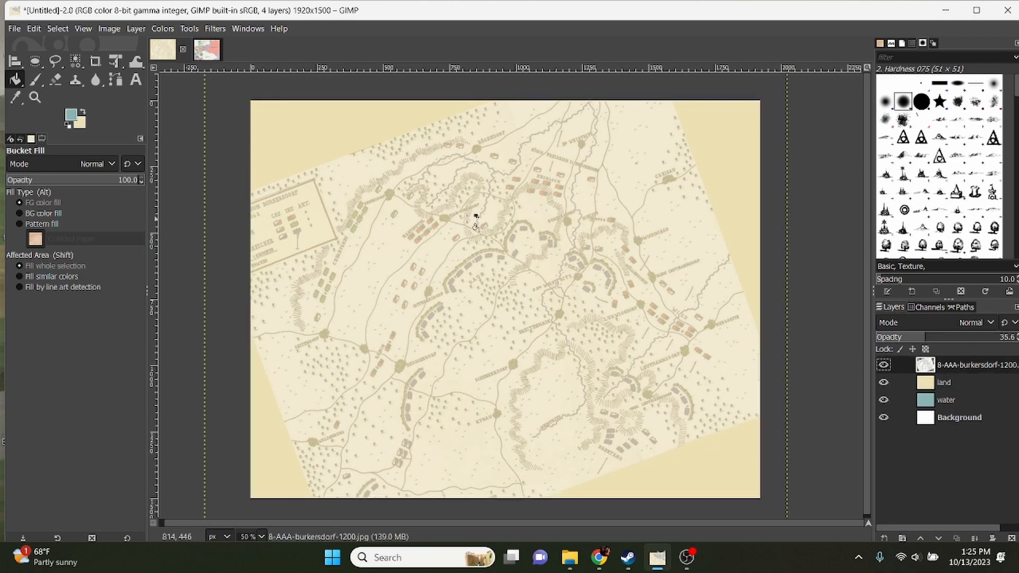
# Step: Select the land layer and set up the Eraser with the 2. Hardness 075 brush at size 7
pyautogui.click(937, 384)
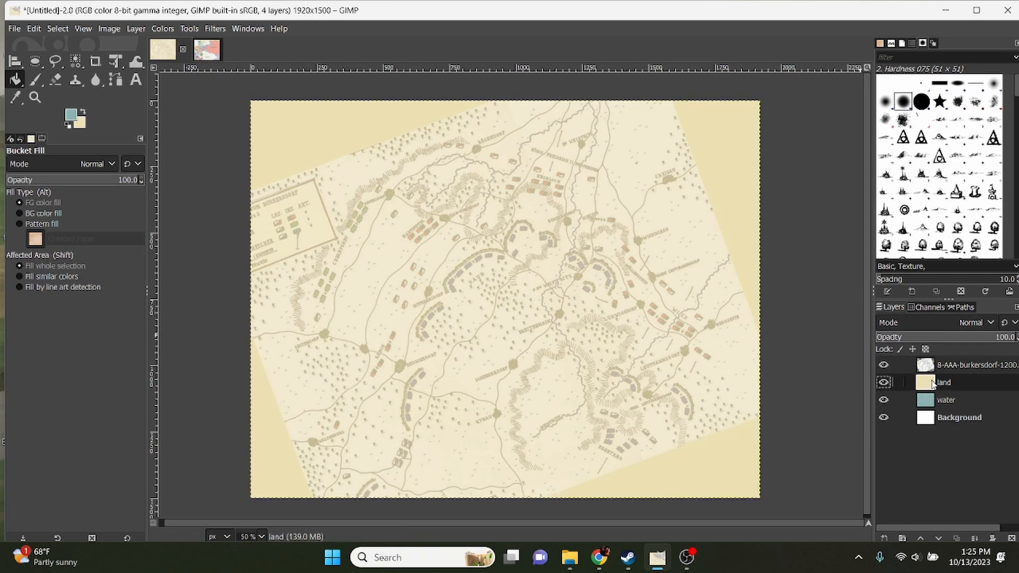
pyautogui.click(56, 80)
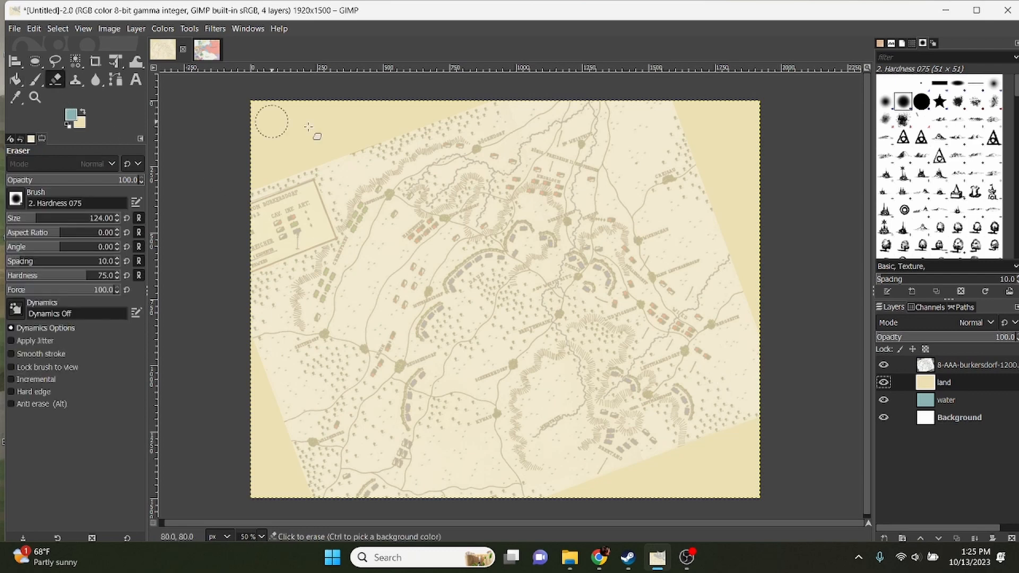
pyautogui.click(903, 104)
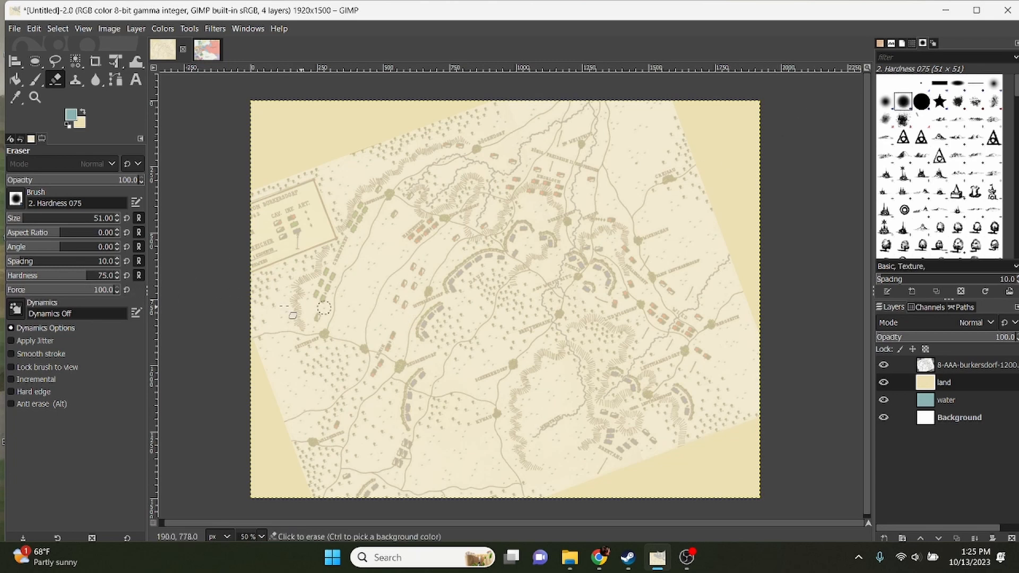
pyautogui.scroll(5, 394, 284)
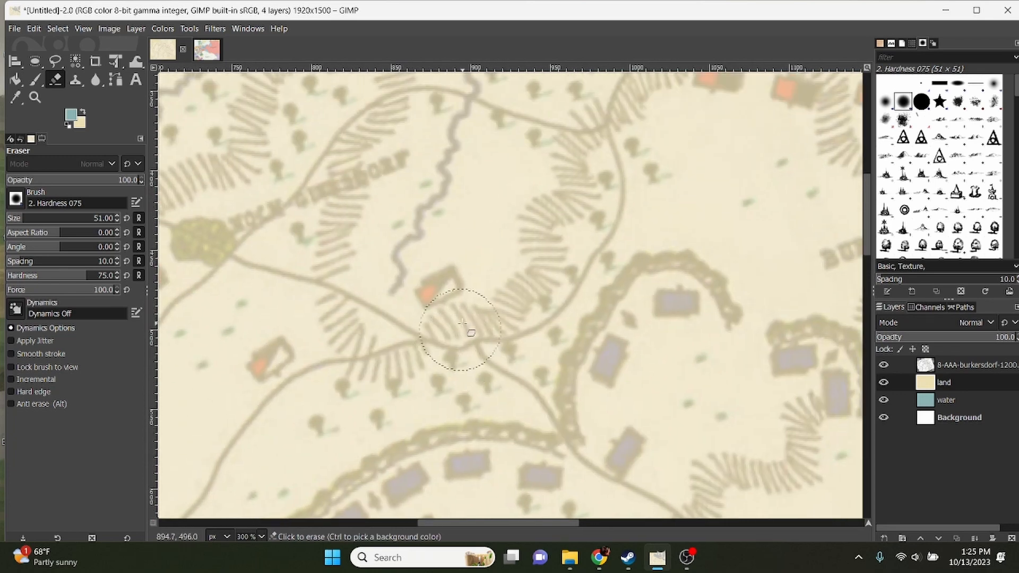
pyautogui.scroll(2, 482, 360)
pyautogui.scroll(-1, 433, 228)
pyautogui.scroll(4, 478, 216)
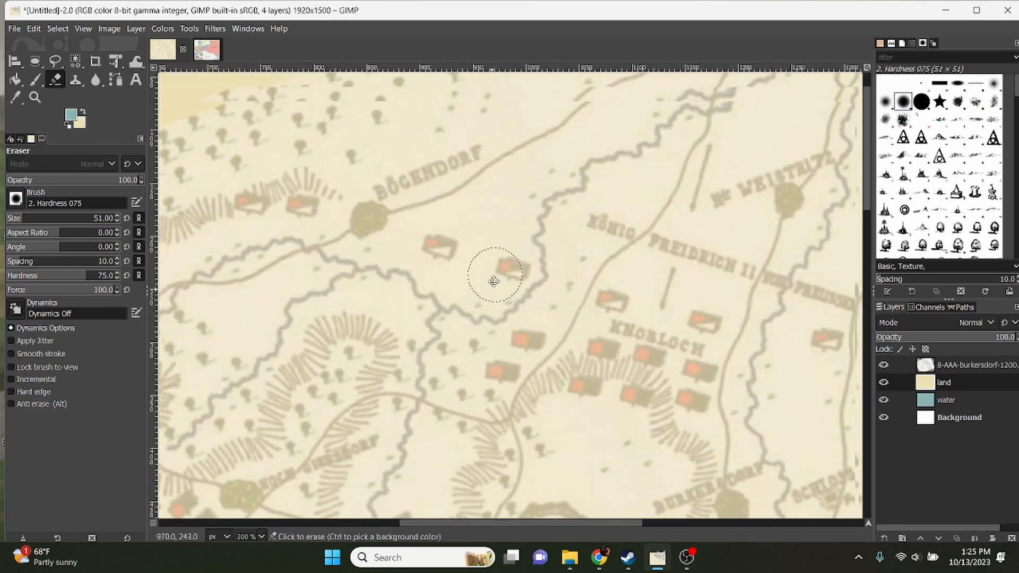
pyautogui.hscroll(3, 470, 259)
pyautogui.scroll(2, 512, 234)
pyautogui.scroll(-2, 489, 234)
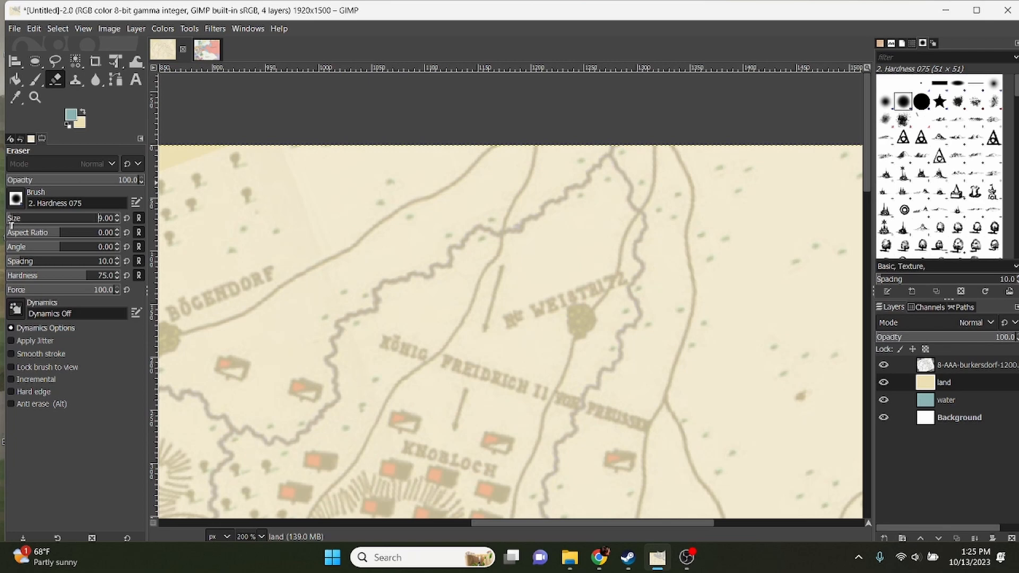
pyautogui.scroll(-2, 11, 222)
pyautogui.scroll(2, 584, 170)
pyautogui.scroll(2, 661, 159)
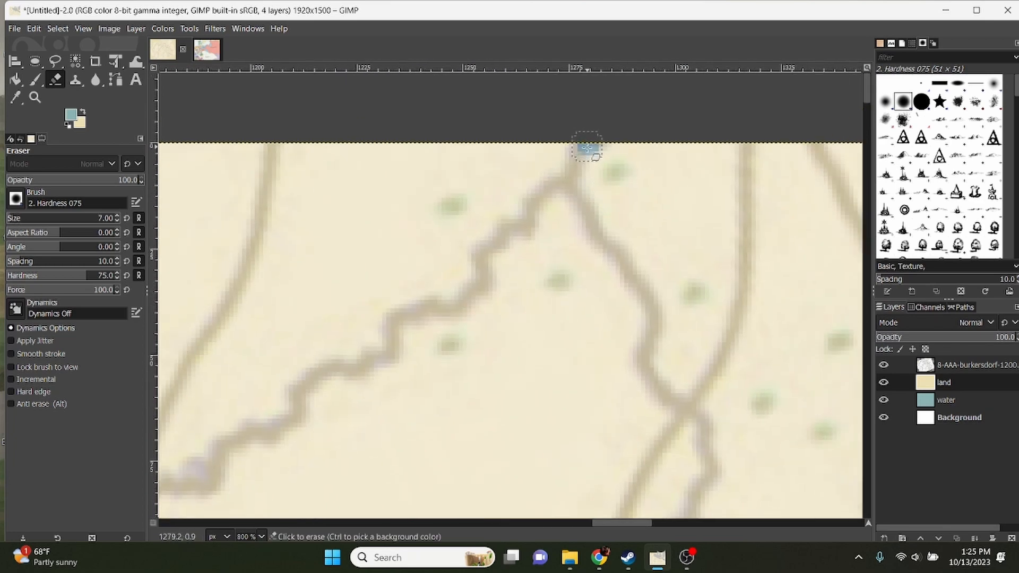
# Step: Erase the land layer along the northern river from the canvas's top edge southwestward, following the reference map
pyautogui.moveTo(587, 149)
pyautogui.mouseDown()
pyautogui.moveTo(482, 257)
pyautogui.moveTo(457, 303)
pyautogui.moveTo(390, 325)
pyautogui.moveTo(387, 353)
pyautogui.moveTo(354, 372)
pyautogui.moveTo(321, 372)
pyautogui.moveTo(275, 430)
pyautogui.mouseUp()
pyautogui.scroll(-2, 425, 367)
pyautogui.hscroll(-5, 425, 367)
pyautogui.moveTo(517, 310)
pyautogui.mouseDown()
pyautogui.moveTo(484, 355)
pyautogui.moveTo(457, 366)
pyautogui.moveTo(393, 379)
pyautogui.moveTo(316, 357)
pyautogui.moveTo(293, 372)
pyautogui.moveTo(258, 430)
pyautogui.moveTo(211, 423)
pyautogui.moveTo(229, 458)
pyautogui.mouseUp()
pyautogui.scroll(-3, 679, 132)
pyautogui.hscroll(-5, 679, 132)
pyautogui.scroll(1, 495, 246)
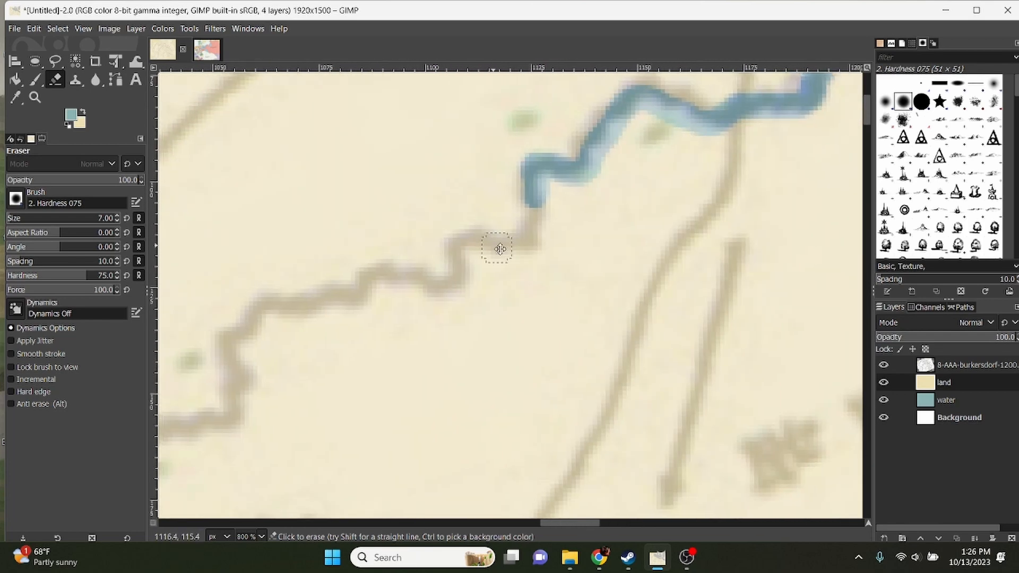
pyautogui.hscroll(-5, 496, 246)
pyautogui.moveTo(655, 221)
pyautogui.mouseDown()
pyautogui.moveTo(644, 239)
pyautogui.moveTo(573, 263)
pyautogui.moveTo(571, 288)
pyautogui.moveTo(508, 285)
pyautogui.moveTo(453, 308)
pyautogui.moveTo(371, 317)
pyautogui.moveTo(344, 362)
pyautogui.moveTo(351, 420)
pyautogui.moveTo(308, 443)
pyautogui.mouseUp()
# Step: Continue erasing the northern river's course southward through the bends west of the König label
pyautogui.scroll(-5, 589, 233)
pyautogui.hscroll(-8, 589, 234)
pyautogui.scroll(-5, 590, 234)
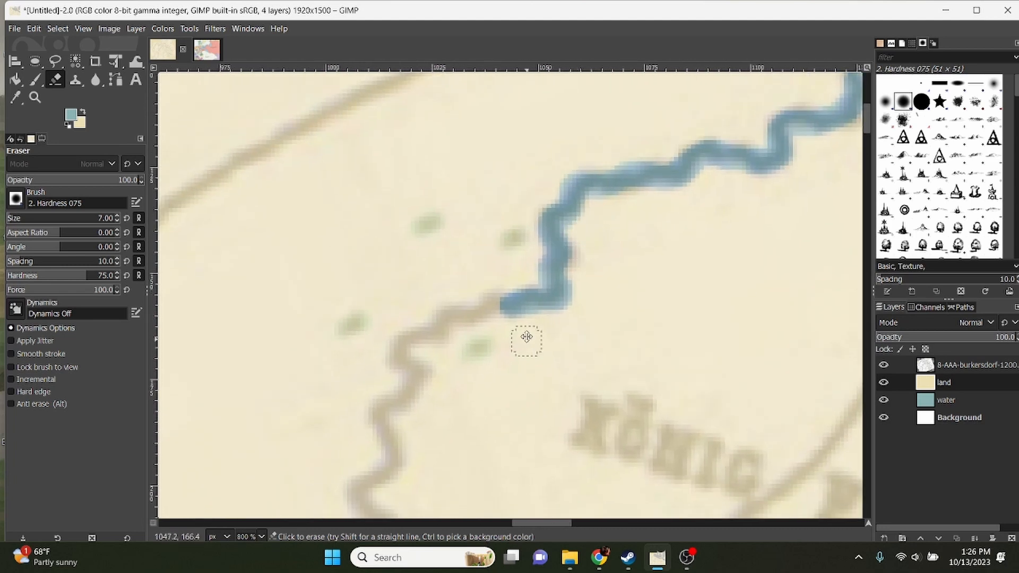
pyautogui.hscroll(-1, 527, 336)
pyautogui.moveTo(518, 181)
pyautogui.mouseDown()
pyautogui.moveTo(424, 219)
pyautogui.moveTo(432, 242)
pyautogui.moveTo(402, 303)
pyautogui.moveTo(414, 347)
pyautogui.moveTo(374, 372)
pyautogui.moveTo(406, 403)
pyautogui.moveTo(406, 450)
pyautogui.mouseUp()
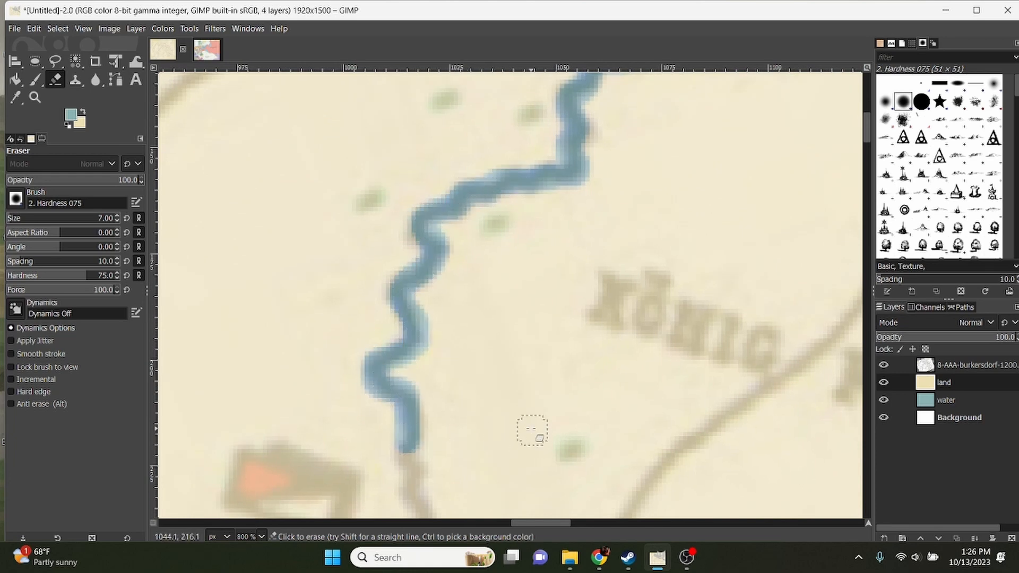
pyautogui.scroll(-10, 536, 441)
pyautogui.hscroll(1, 536, 441)
# Step: Undo the stray eraser dab and erase the river's bend beside the red unit marker northwest of Knobloch
pyautogui.click(377, 188)
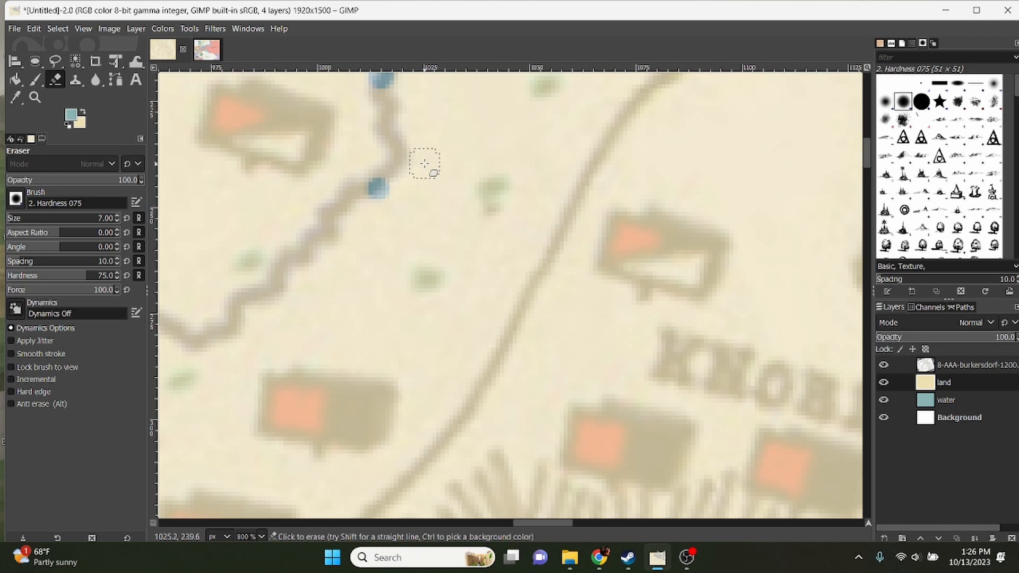
pyautogui.hotkey('ctrl', 'z')
pyautogui.scroll(4, 434, 164)
pyautogui.hscroll(-3, 434, 164)
pyautogui.moveTo(455, 196)
pyautogui.mouseDown()
pyautogui.moveTo(464, 259)
pyautogui.moveTo(419, 287)
pyautogui.moveTo(387, 347)
pyautogui.moveTo(340, 383)
pyautogui.mouseUp()
pyautogui.scroll(-3, 396, 372)
pyautogui.hscroll(-6, 396, 372)
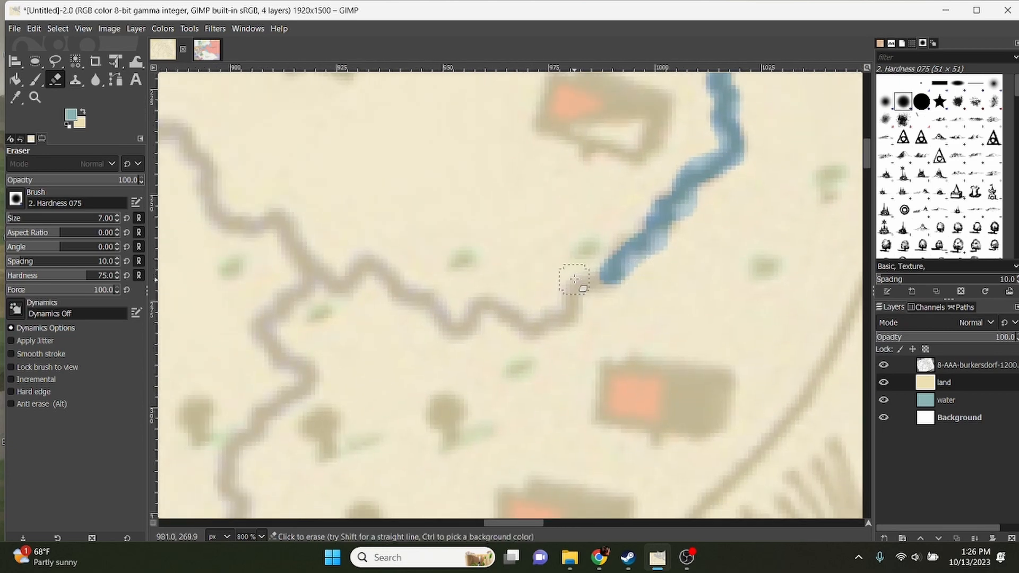
# Step: Erase the land along the river's western continuation south of Bögendorf and its westernmost branch
pyautogui.moveTo(603, 275)
pyautogui.mouseDown()
pyautogui.moveTo(556, 328)
pyautogui.moveTo(486, 311)
pyautogui.moveTo(459, 328)
pyautogui.moveTo(364, 276)
pyautogui.moveTo(326, 283)
pyautogui.moveTo(275, 235)
pyautogui.mouseUp()
pyautogui.moveTo(295, 212); pyautogui.dragTo(627, 273)
pyautogui.moveTo(610, 297)
pyautogui.mouseDown()
pyautogui.moveTo(534, 254)
pyautogui.moveTo(242, 146)
pyautogui.mouseUp()
pyautogui.moveTo(242, 146)
pyautogui.mouseDown()
pyautogui.moveTo(627, 298)
pyautogui.moveTo(302, 245)
pyautogui.moveTo(690, 278)
pyautogui.mouseUp()
pyautogui.moveTo(685, 261); pyautogui.dragTo(380, 429)
pyautogui.moveTo(380, 436)
pyautogui.mouseDown()
pyautogui.moveTo(428, 125)
pyautogui.moveTo(279, 320)
pyautogui.mouseUp()
pyautogui.moveTo(256, 396); pyautogui.dragTo(533, 271)
pyautogui.moveTo(555, 206); pyautogui.dragTo(361, 349)
pyautogui.scroll(-4, 361, 349)
pyautogui.scroll(5, 531, 212)
# Step: Erase the land along the middle western branch down to its end near the Hoch Giersdorf village
pyautogui.moveTo(416, 227); pyautogui.dragTo(212, 339)
pyautogui.moveTo(212, 339); pyautogui.dragTo(494, 206)
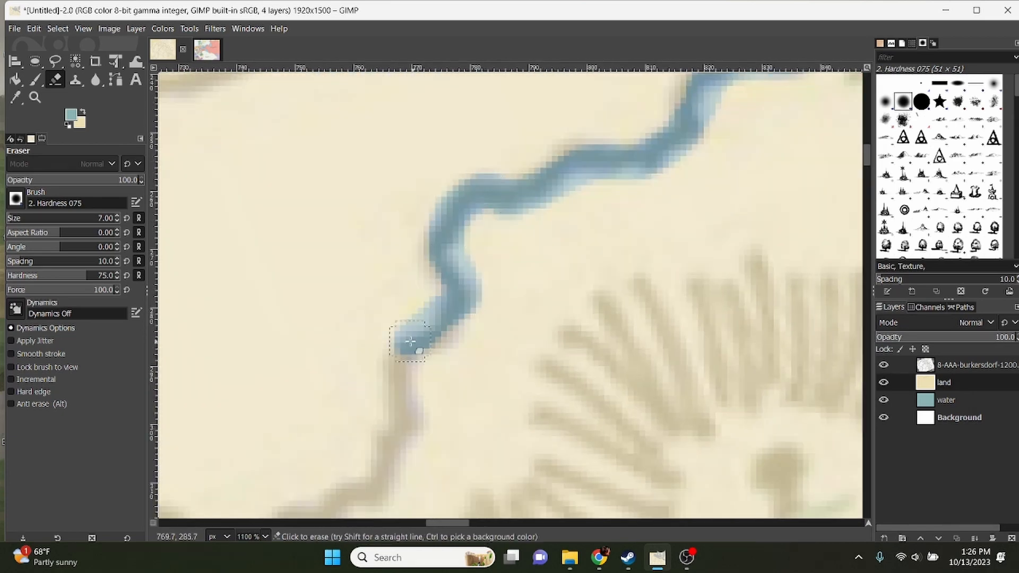
pyautogui.moveTo(416, 353); pyautogui.dragTo(526, 87)
pyautogui.moveTo(525, 87)
pyautogui.mouseDown()
pyautogui.moveTo(318, 392)
pyautogui.moveTo(682, 212)
pyautogui.mouseUp()
pyautogui.moveTo(682, 212)
pyautogui.mouseDown()
pyautogui.moveTo(472, 397)
pyautogui.moveTo(624, 192)
pyautogui.mouseUp()
pyautogui.moveTo(624, 192); pyautogui.dragTo(428, 341)
pyautogui.scroll(-5, 428, 341)
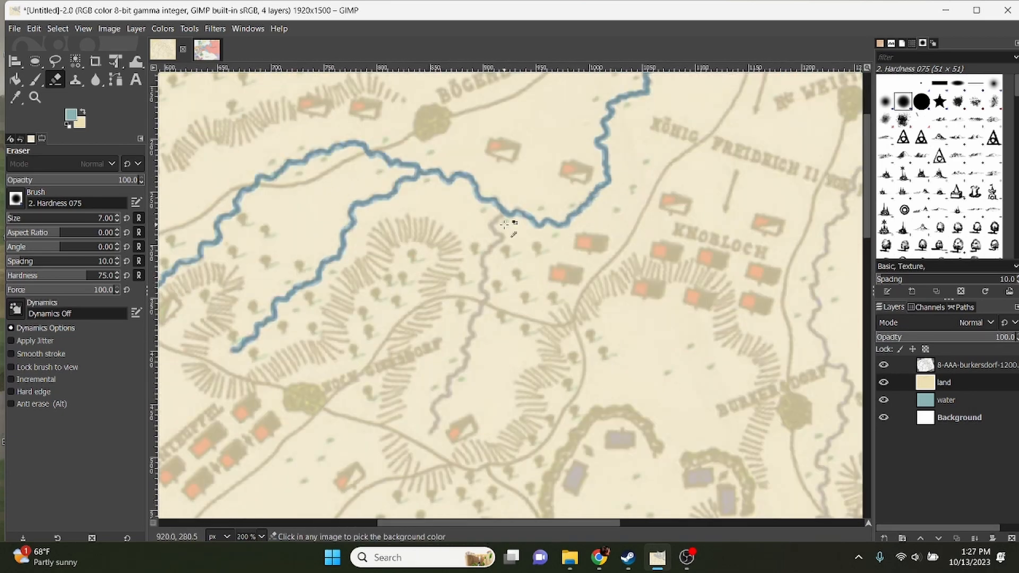
# Step: Erase the land along the third branch running south to the red unit marker east of Hoch Giersdorf
pyautogui.scroll(4, 514, 224)
pyautogui.moveTo(504, 197)
pyautogui.mouseDown()
pyautogui.moveTo(444, 359)
pyautogui.moveTo(435, 461)
pyautogui.mouseUp()
pyautogui.moveTo(431, 470)
pyautogui.mouseDown()
pyautogui.moveTo(412, 173)
pyautogui.moveTo(337, 443)
pyautogui.mouseUp()
pyautogui.moveTo(380, 449)
pyautogui.mouseDown()
pyautogui.moveTo(426, 193)
pyautogui.moveTo(448, 137)
pyautogui.mouseUp()
pyautogui.moveTo(405, 132); pyautogui.dragTo(285, 425)
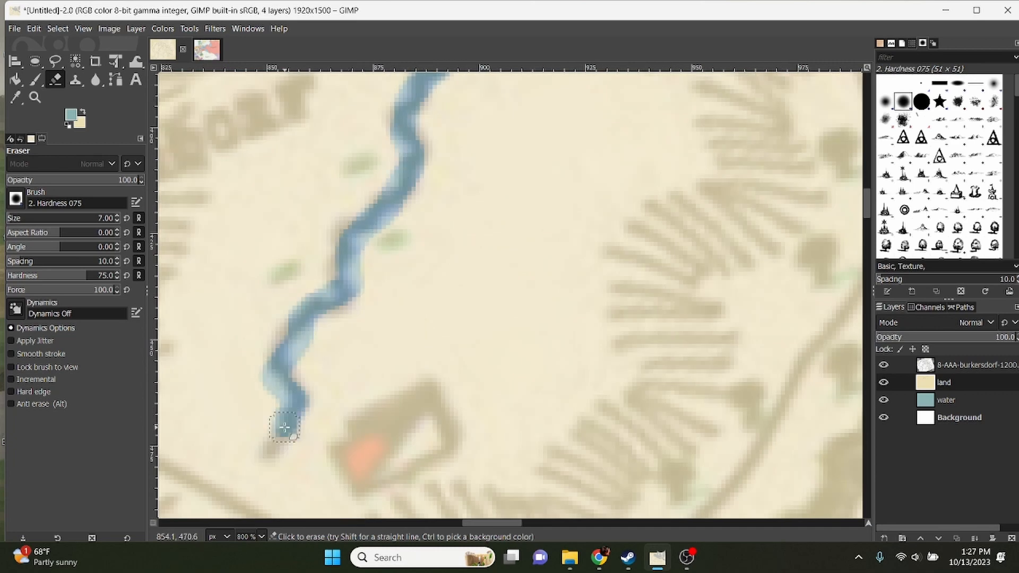
# Step: Erase the land along the long central river from the top edge past Burkersdorf to its southern end, including its short side branch
pyautogui.scroll(-3, 652, 322)
pyautogui.scroll(-3, 655, 323)
pyautogui.scroll(4, 475, 135)
pyautogui.moveTo(457, 258); pyautogui.dragTo(573, 496)
pyautogui.moveTo(573, 496); pyautogui.dragTo(463, 157)
pyautogui.moveTo(463, 157)
pyautogui.mouseDown()
pyautogui.moveTo(532, 295)
pyautogui.moveTo(523, 488)
pyautogui.mouseUp()
pyautogui.moveTo(523, 207)
pyautogui.mouseDown()
pyautogui.moveTo(501, 486)
pyautogui.moveTo(586, 138)
pyautogui.mouseUp()
pyautogui.moveTo(586, 137); pyautogui.dragTo(343, 493)
pyautogui.moveTo(343, 493)
pyautogui.mouseDown()
pyautogui.moveTo(584, 180)
pyautogui.moveTo(439, 439)
pyautogui.mouseUp()
pyautogui.moveTo(439, 438)
pyautogui.mouseDown()
pyautogui.moveTo(553, 154)
pyautogui.moveTo(489, 406)
pyautogui.mouseUp()
pyautogui.moveTo(489, 406)
pyautogui.mouseDown()
pyautogui.moveTo(580, 242)
pyautogui.moveTo(416, 416)
pyautogui.moveTo(619, 483)
pyautogui.moveTo(336, 416)
pyautogui.moveTo(443, 377)
pyautogui.moveTo(489, 426)
pyautogui.moveTo(416, 410)
pyautogui.moveTo(364, 364)
pyautogui.moveTo(562, 336)
pyautogui.moveTo(527, 282)
pyautogui.moveTo(334, 401)
pyautogui.moveTo(430, 389)
pyautogui.moveTo(400, 218)
pyautogui.moveTo(484, 189)
pyautogui.moveTo(376, 244)
pyautogui.moveTo(455, 273)
pyautogui.moveTo(448, 300)
pyautogui.moveTo(486, 227)
pyautogui.moveTo(563, 209)
pyautogui.moveTo(504, 284)
pyautogui.moveTo(428, 218)
pyautogui.moveTo(701, 150)
pyautogui.moveTo(441, 350)
pyautogui.mouseUp()
# Step: Erase the land along the Leutmannsdorf river, from its southwestern end past Wierd to the reference map's eastern edge
pyautogui.scroll(-8, 467, 329)
pyautogui.scroll(5, 439, 325)
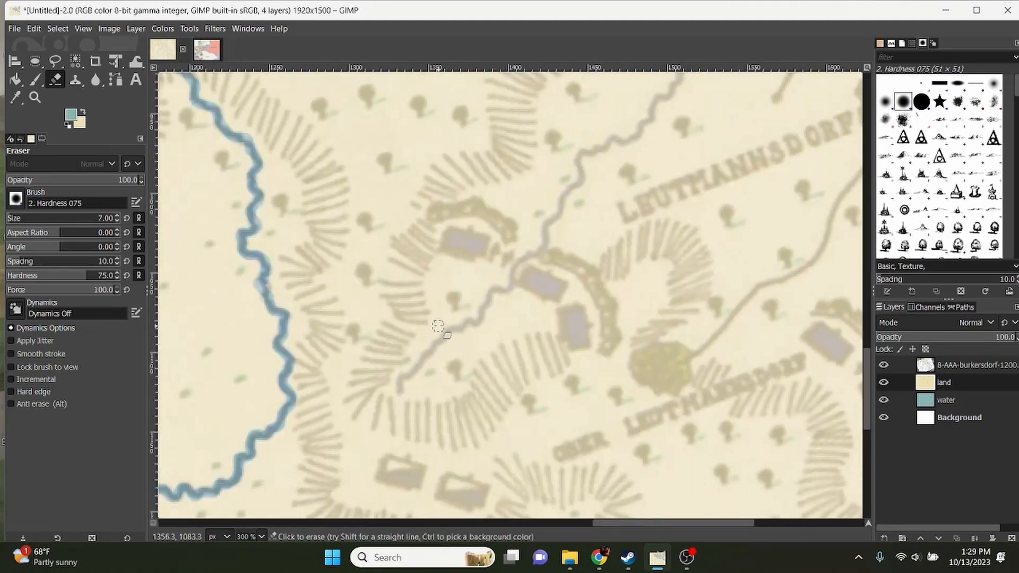
pyautogui.moveTo(287, 463)
pyautogui.mouseDown()
pyautogui.moveTo(371, 352)
pyautogui.moveTo(633, 143)
pyautogui.moveTo(542, 341)
pyautogui.moveTo(740, 153)
pyautogui.moveTo(574, 271)
pyautogui.moveTo(466, 484)
pyautogui.moveTo(455, 302)
pyautogui.moveTo(319, 421)
pyautogui.moveTo(462, 237)
pyautogui.moveTo(457, 441)
pyautogui.mouseUp()
pyautogui.moveTo(618, 191); pyautogui.dragTo(534, 458)
pyautogui.moveTo(534, 458)
pyautogui.mouseDown()
pyautogui.moveTo(674, 305)
pyautogui.moveTo(745, 173)
pyautogui.moveTo(581, 303)
pyautogui.mouseUp()
pyautogui.scroll(-3, 741, 179)
pyautogui.scroll(-3, 582, 303)
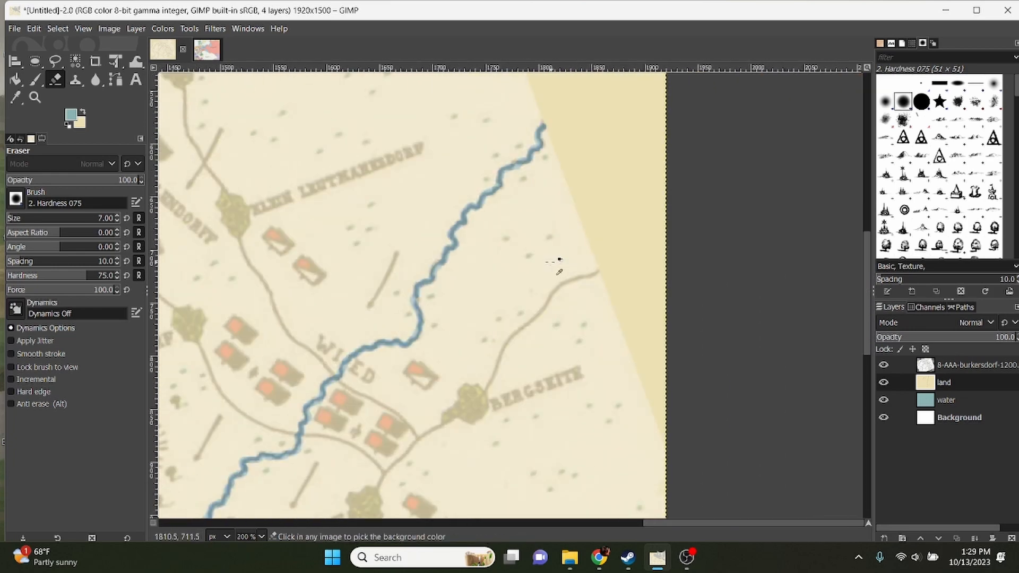
# Step: Extend the Leutmannsdorf river with a freehand winding erasure beyond the reference map to the canvas's eastern edge
pyautogui.moveTo(539, 276); pyautogui.dragTo(563, 292)
pyautogui.scroll(1, 590, 192)
pyautogui.scroll(4, 591, 192)
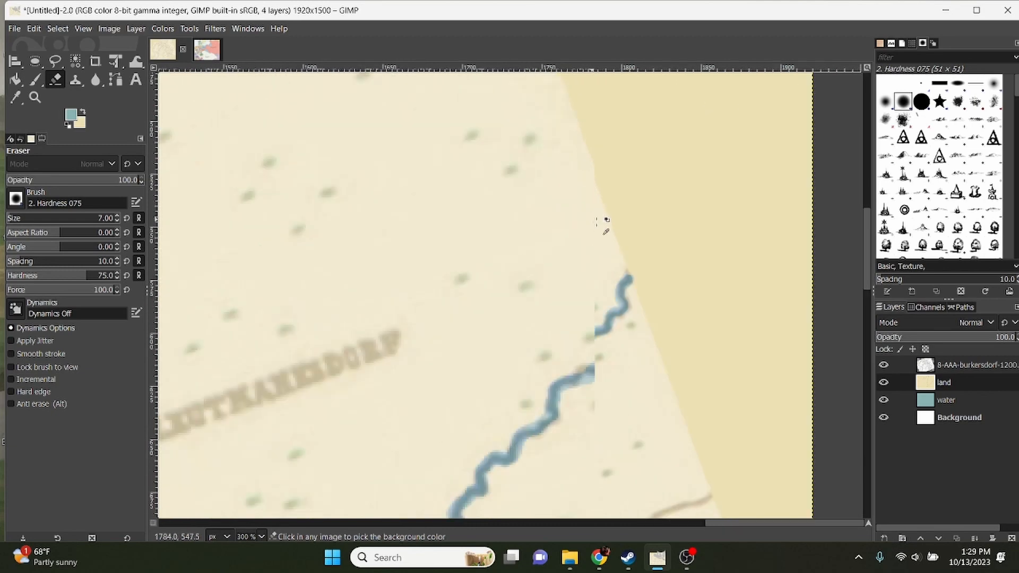
pyautogui.moveTo(642, 318)
pyautogui.mouseDown()
pyautogui.moveTo(735, 294)
pyautogui.moveTo(773, 251)
pyautogui.mouseUp()
pyautogui.moveTo(773, 252); pyautogui.dragTo(450, 376)
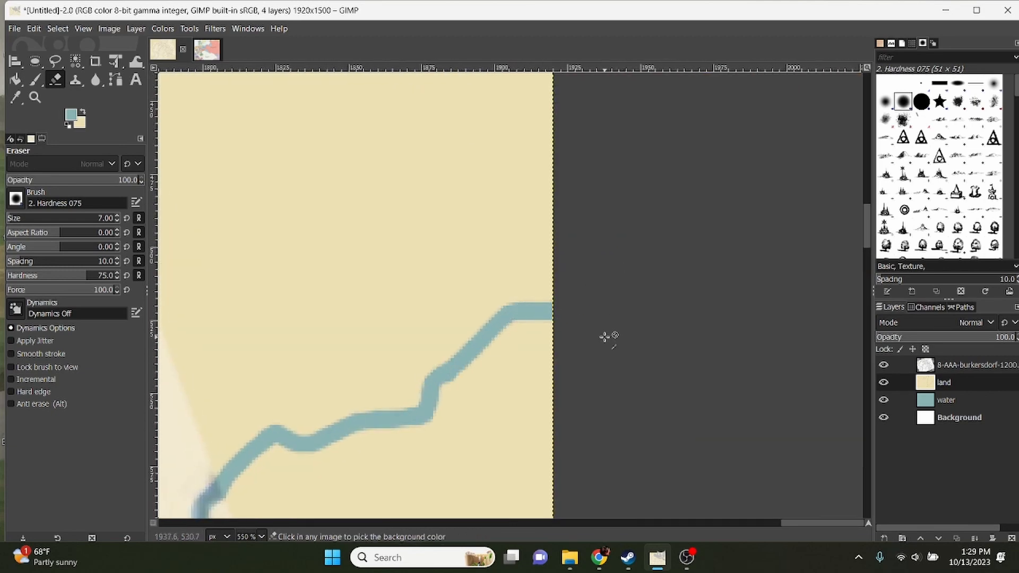
# Step: Hide the reference map layer to review the erased rivers on the whole canvas, and show it again
pyautogui.scroll(-7, 637, 332)
pyautogui.moveTo(435, 356); pyautogui.dragTo(458, 288)
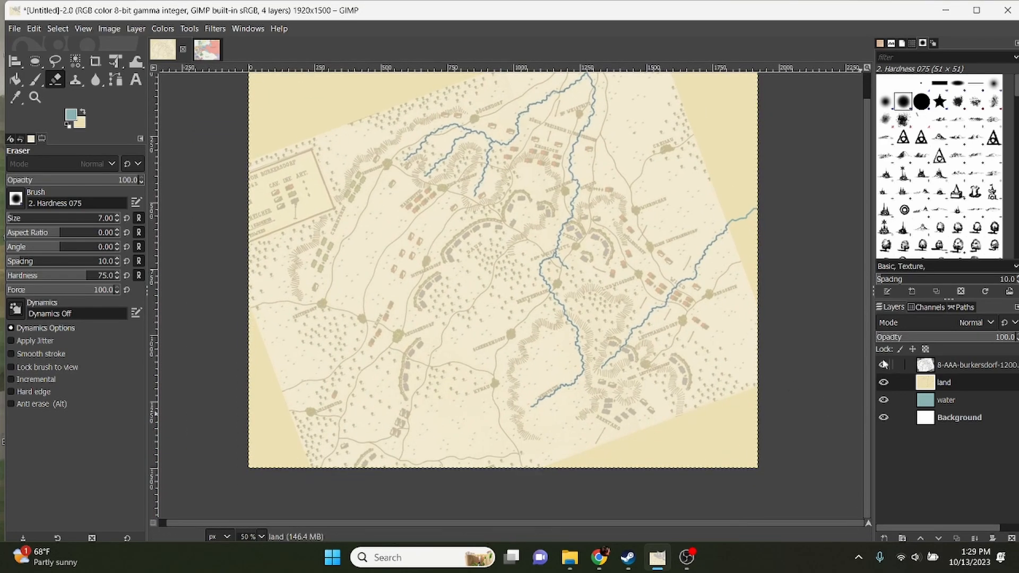
pyautogui.click(884, 365)
pyautogui.moveTo(706, 298); pyautogui.dragTo(683, 333)
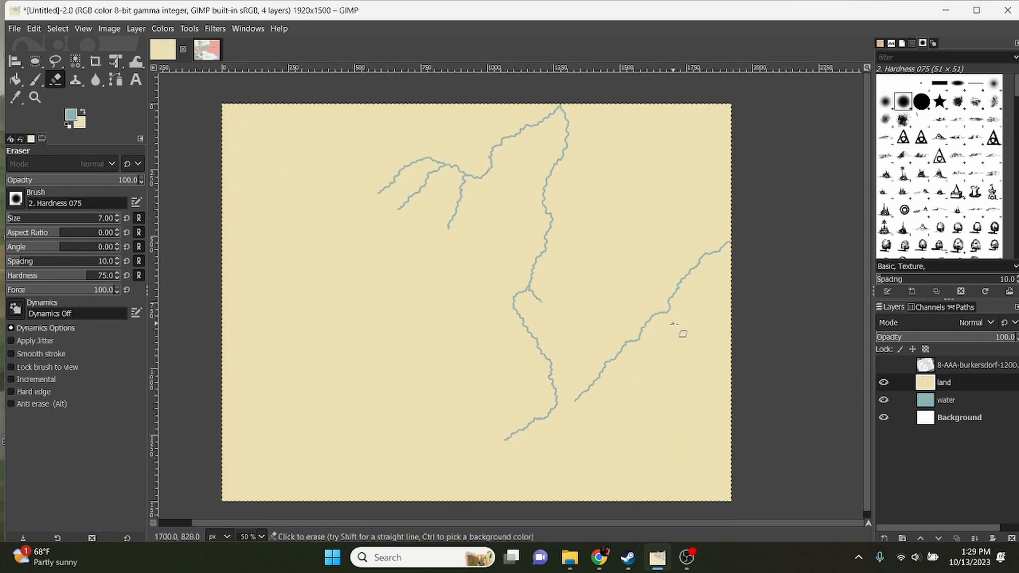
pyautogui.click(884, 365)
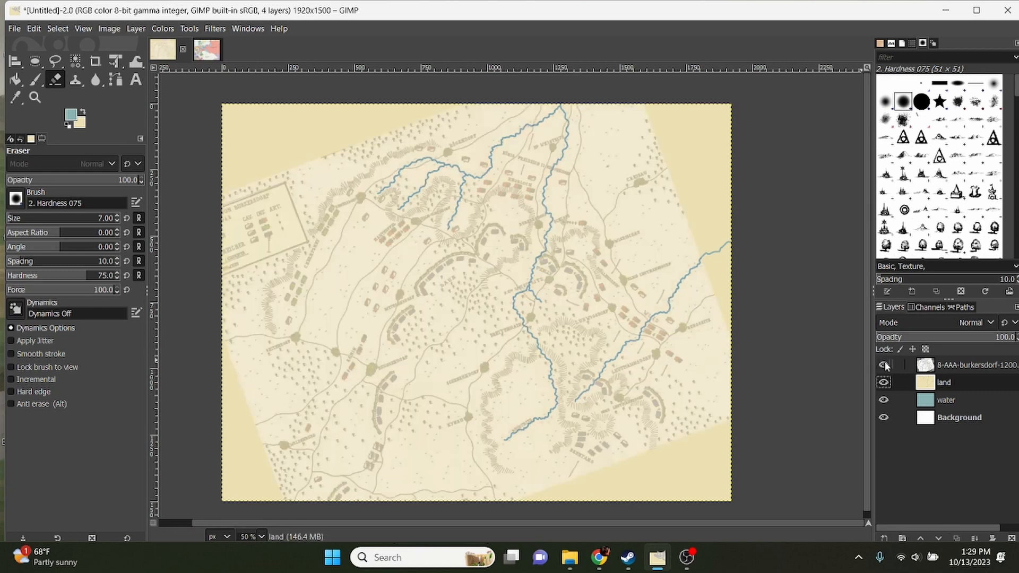
# Step: Examine the reference map's eastern, western and southern areas up close for rivers not yet traced
pyautogui.scroll(1, 673, 360)
pyautogui.scroll(1, 673, 360)
pyautogui.scroll(8, 669, 345)
pyautogui.hscroll(-8, 669, 345)
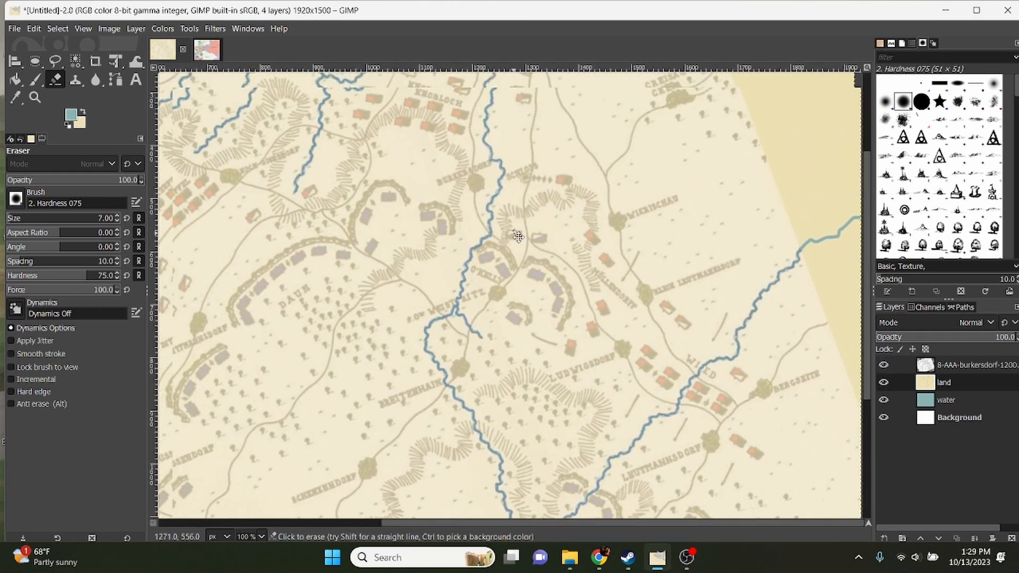
pyautogui.moveTo(671, 301); pyautogui.dragTo(748, 346)
pyautogui.moveTo(289, 261)
pyautogui.mouseDown()
pyautogui.moveTo(465, 230)
pyautogui.moveTo(564, 135)
pyautogui.mouseUp()
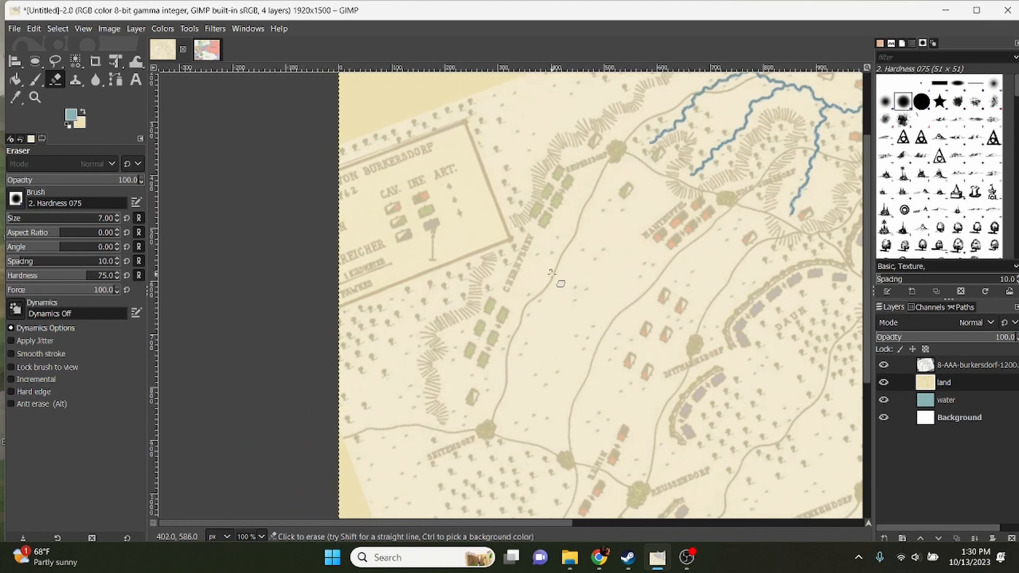
pyautogui.moveTo(550, 273); pyautogui.dragTo(497, 157)
pyautogui.hscroll(6, 544, 266)
pyautogui.scroll(-8, 584, 254)
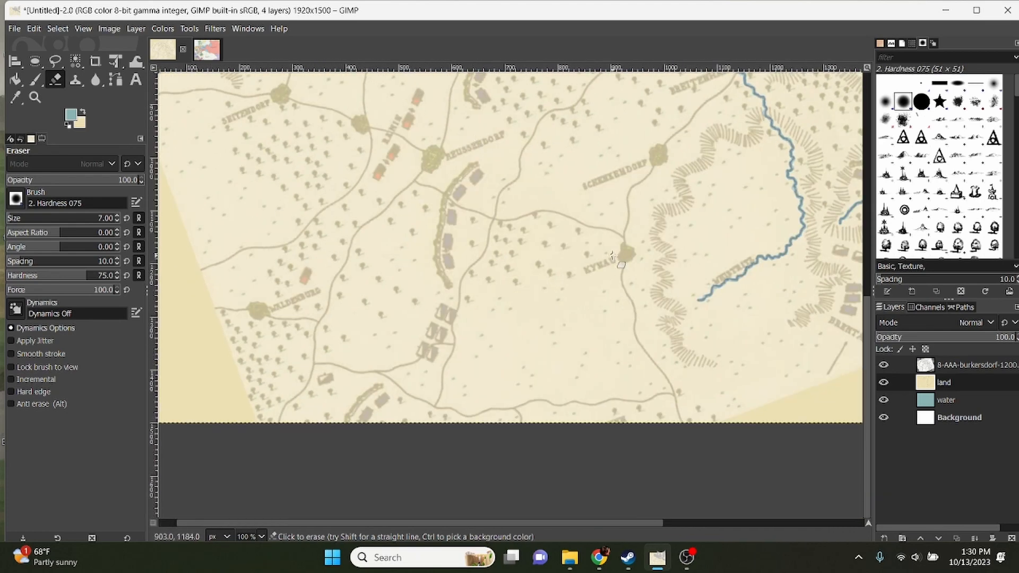
pyautogui.hscroll(8, 596, 255)
pyautogui.scroll(5, 595, 255)
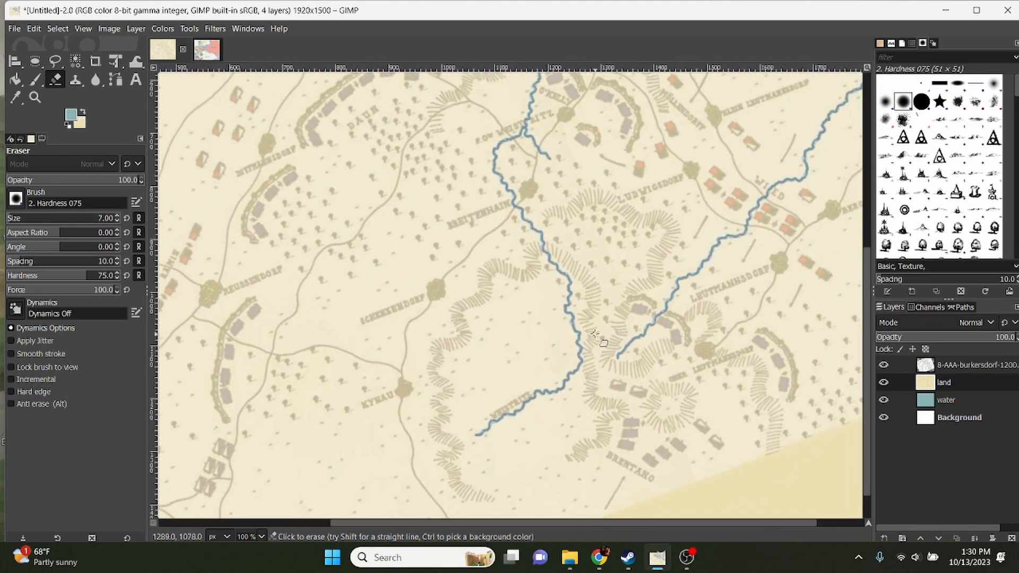
pyautogui.hscroll(3, 556, 343)
pyautogui.scroll(1, 556, 343)
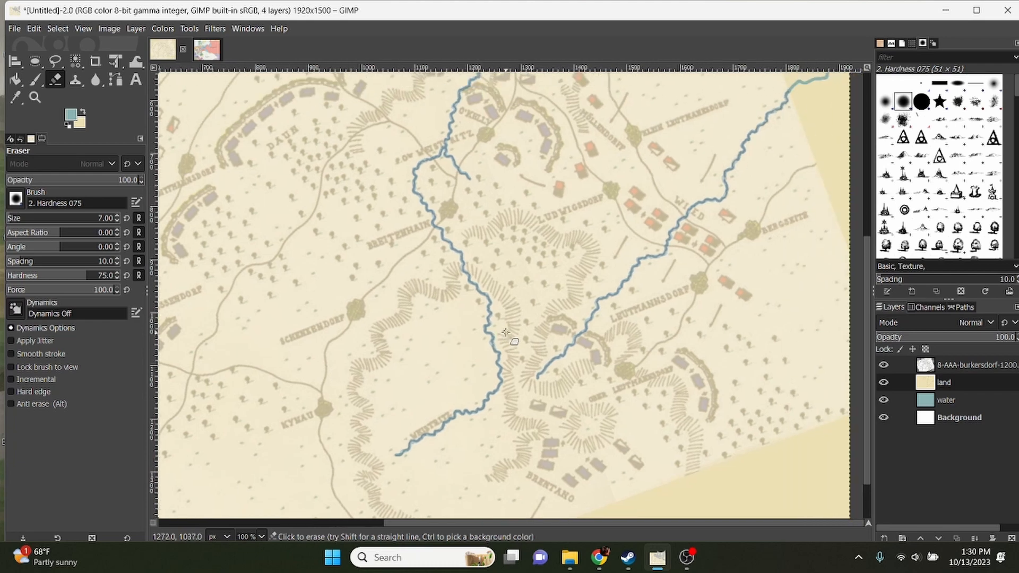
# Step: Compare the full river network with the reference map by turning the map layer off and on
pyautogui.click(883, 366)
pyautogui.keyDown('ctrl'); pyautogui.scroll(-2, 573, 287); pyautogui.keyUp('ctrl')
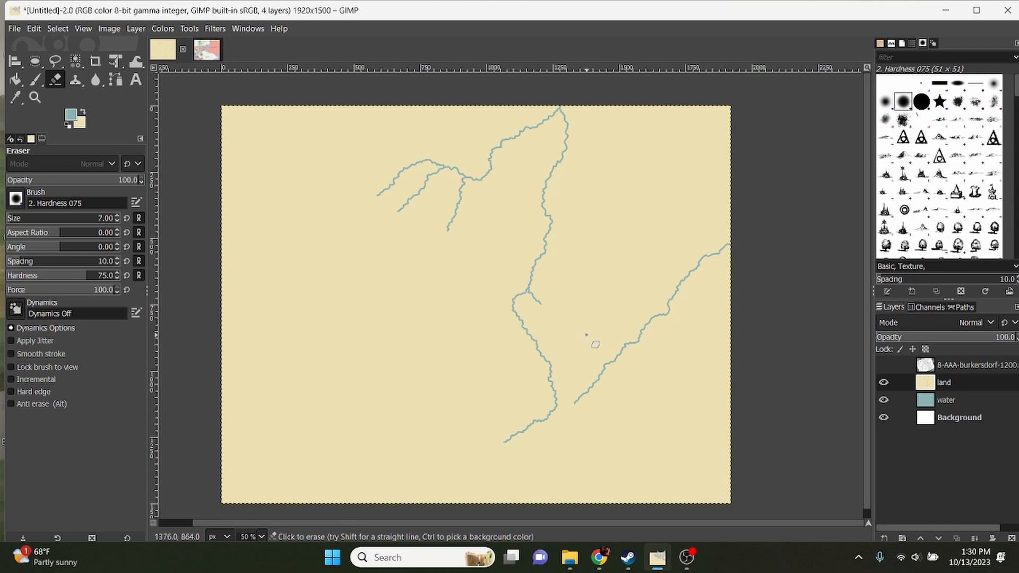
pyautogui.click(884, 365)
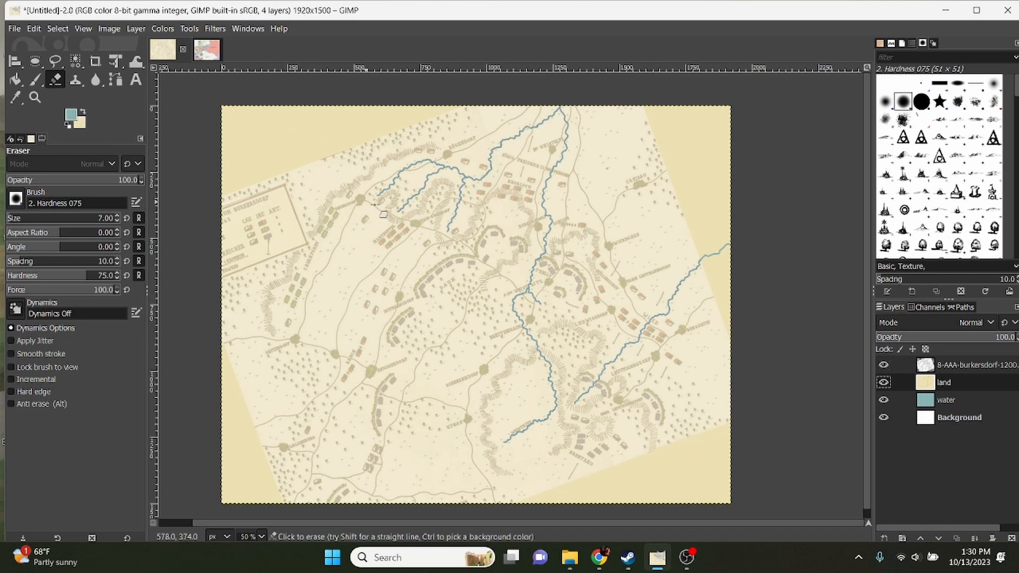
# Step: Create a new transparent layer named roads above the land layer
pyautogui.click(136, 29)
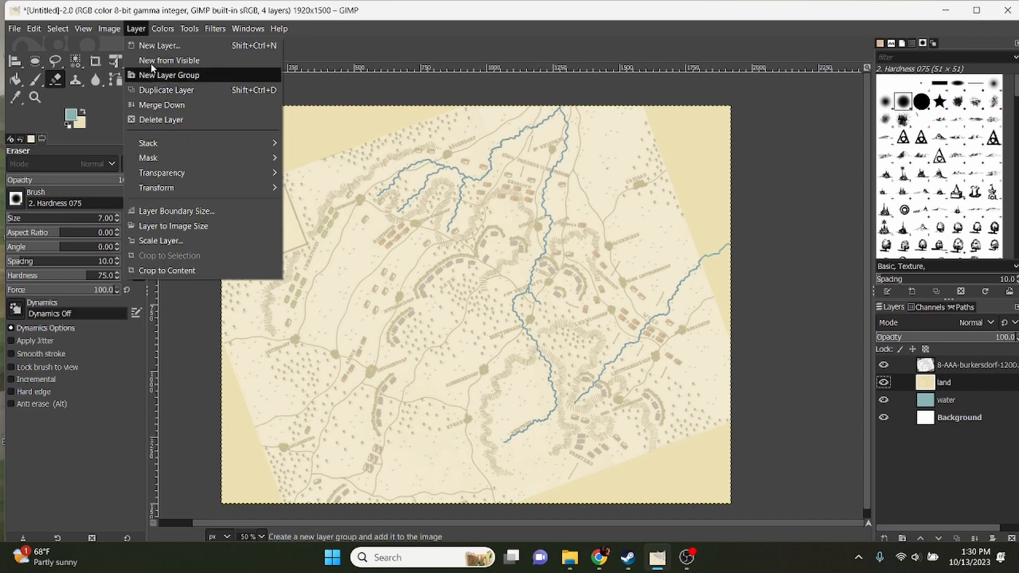
pyautogui.click(155, 46)
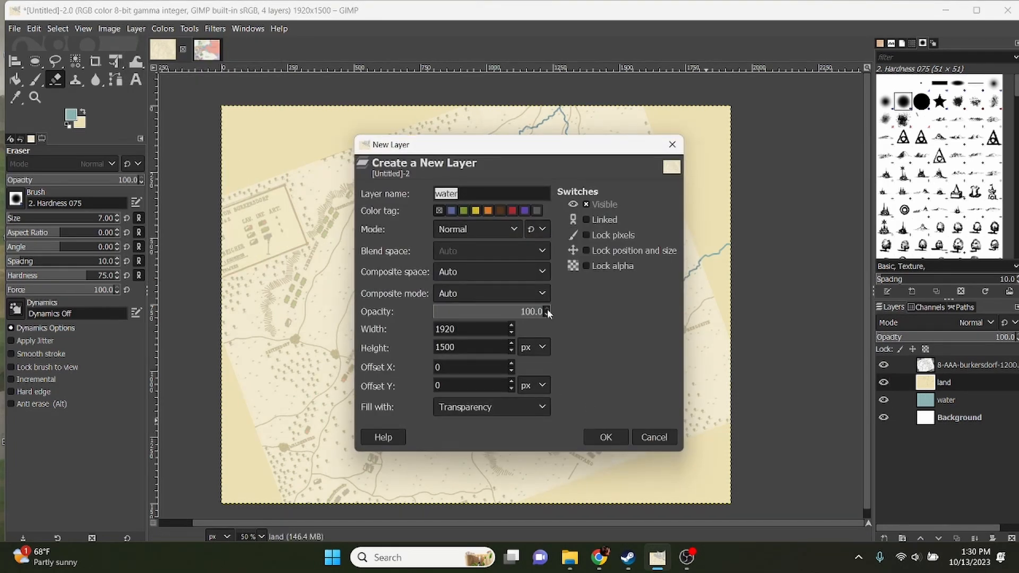
pyautogui.write('roads')
pyautogui.click(606, 438)
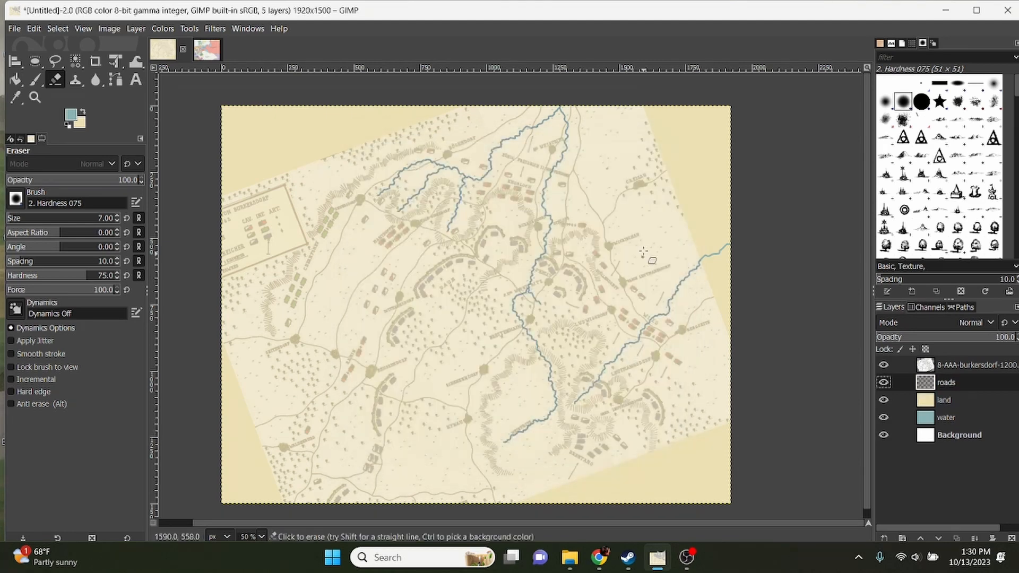
# Step: Set the foreground color to dark brown-grey 464235 and switch to the Paintbrush
pyautogui.click(72, 116)
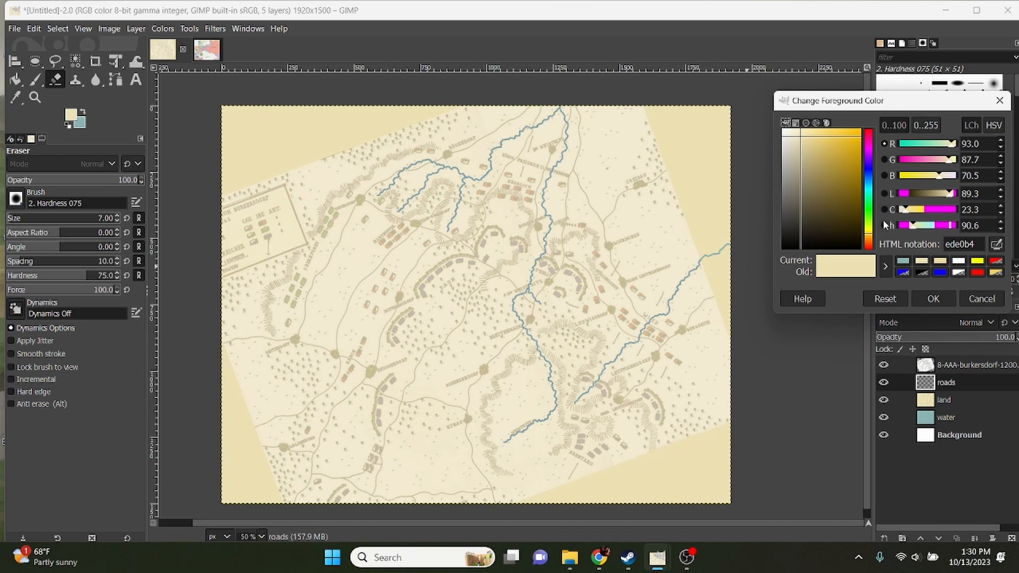
pyautogui.moveTo(827, 199); pyautogui.dragTo(802, 217)
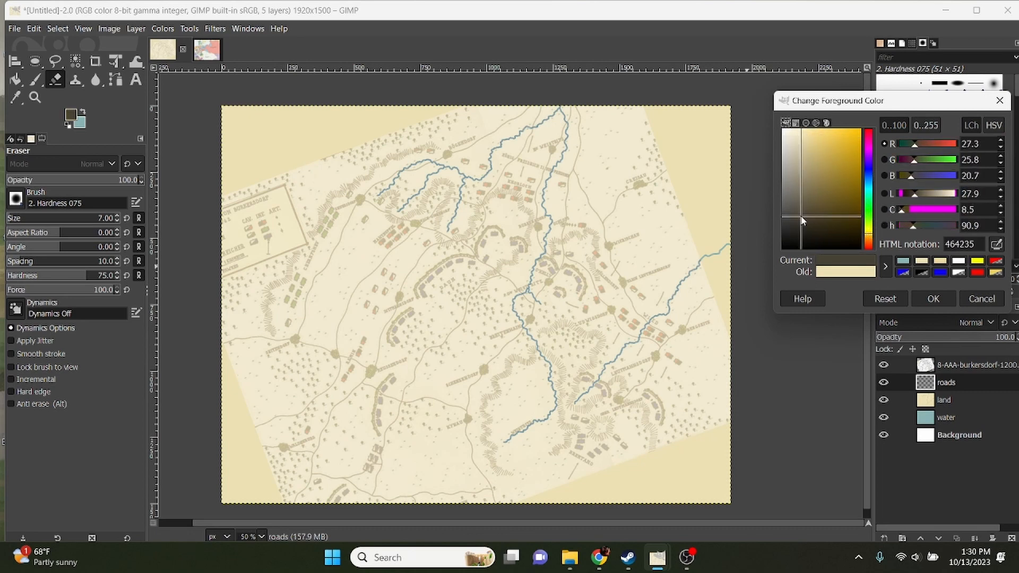
pyautogui.click(933, 298)
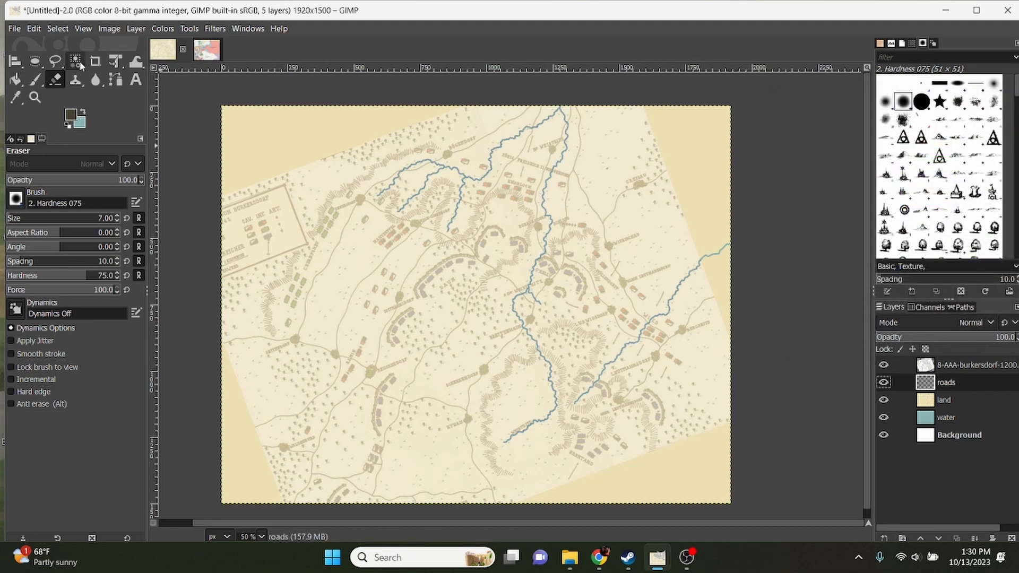
pyautogui.click(35, 80)
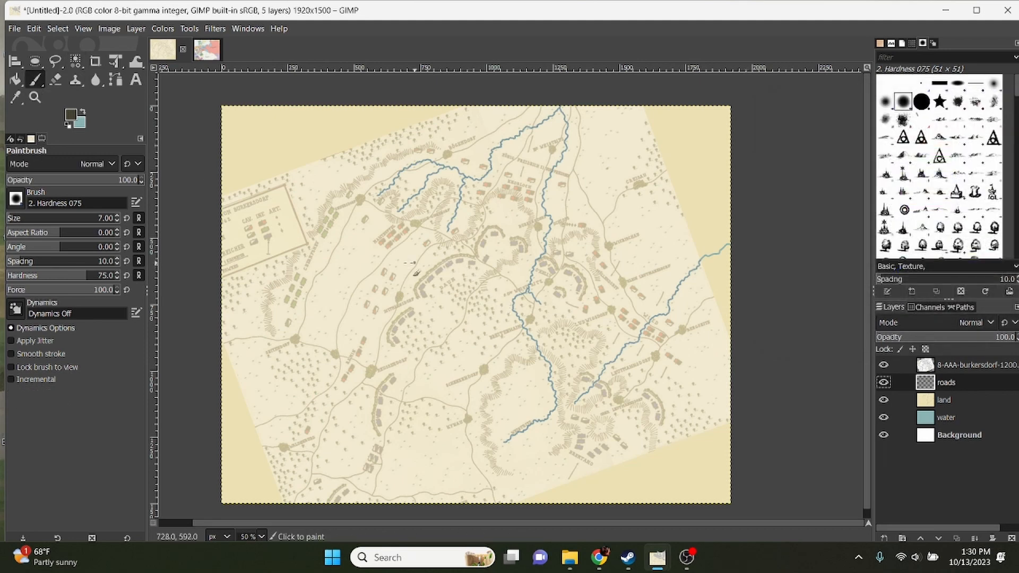
# Step: Set the Paintbrush size to 5, comparing test strokes at sizes 5 and 4 and undoing each one
pyautogui.keyDown('ctrl'); pyautogui.scroll(5, 419, 267); pyautogui.keyUp('ctrl')
pyautogui.keyDown('ctrl'); pyautogui.scroll(1, 513, 287); pyautogui.keyUp('ctrl')
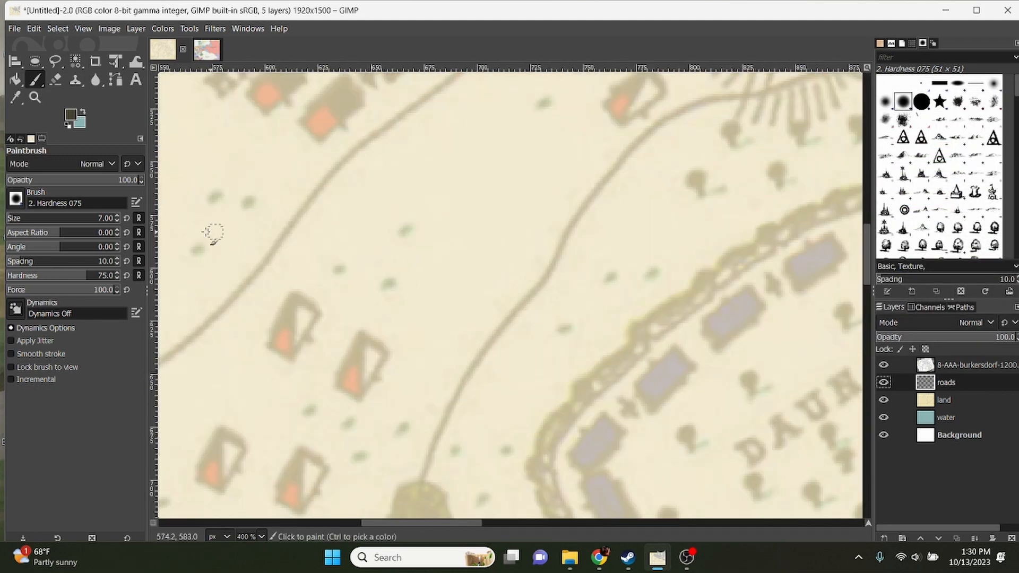
pyautogui.click(116, 220)
pyautogui.moveTo(468, 231); pyautogui.dragTo(415, 348)
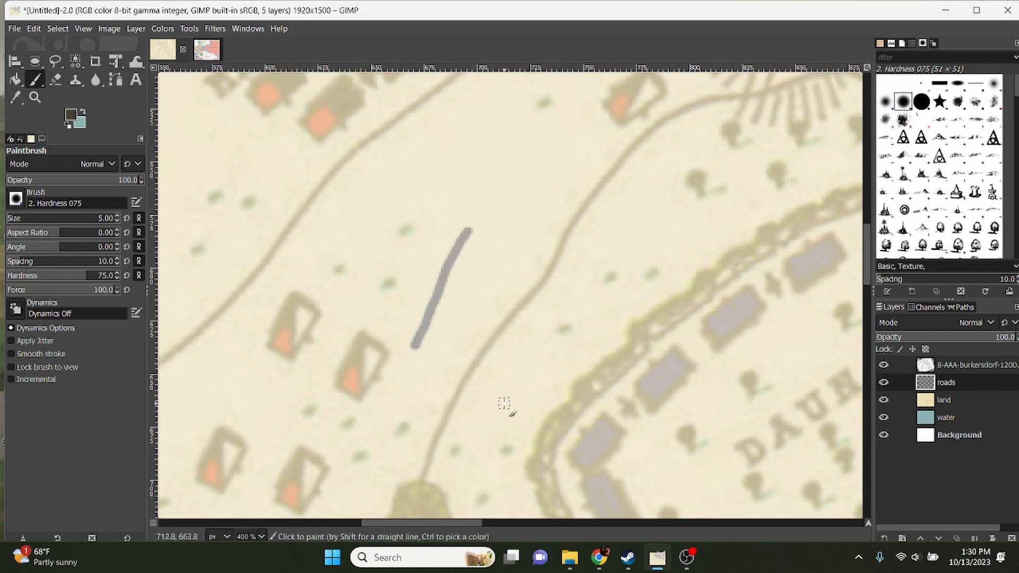
pyautogui.hotkey('ctrl', 'z')
pyautogui.click(117, 221)
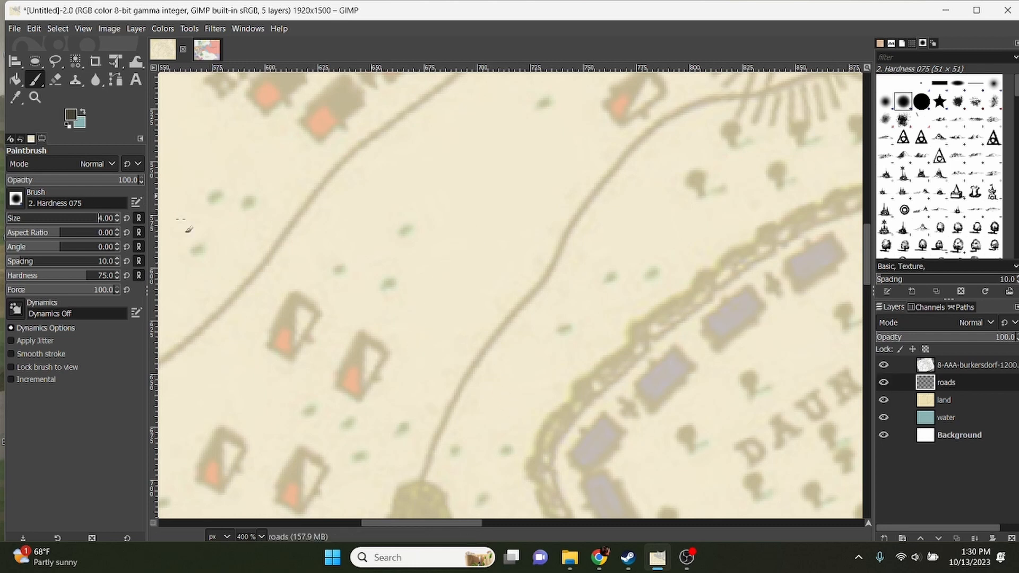
pyautogui.moveTo(389, 183); pyautogui.dragTo(389, 304)
pyautogui.hotkey('ctrl', 'z')
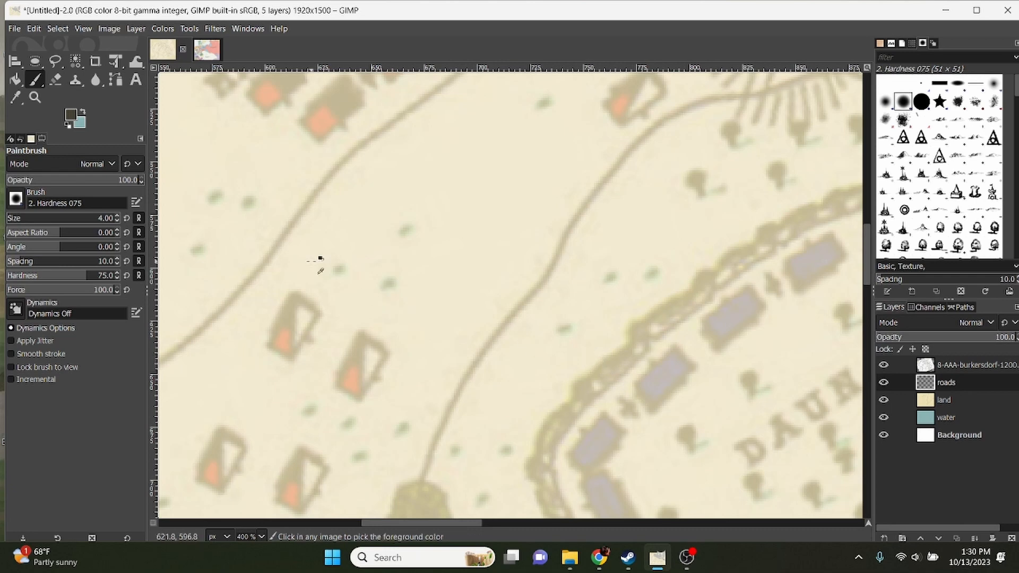
pyautogui.click(117, 215)
pyautogui.moveTo(467, 187); pyautogui.dragTo(476, 289)
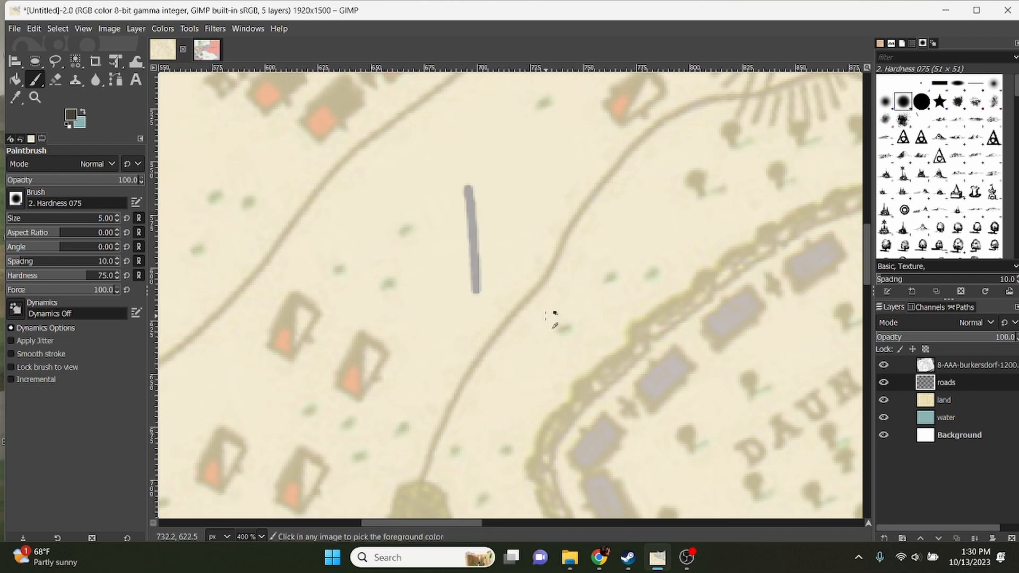
pyautogui.hotkey('ctrl', 'z')
pyautogui.scroll(-4, 488, 235)
pyautogui.moveTo(560, 260)
pyautogui.mouseDown()
pyautogui.moveTo(447, 163)
pyautogui.moveTo(341, 100)
pyautogui.mouseUp()
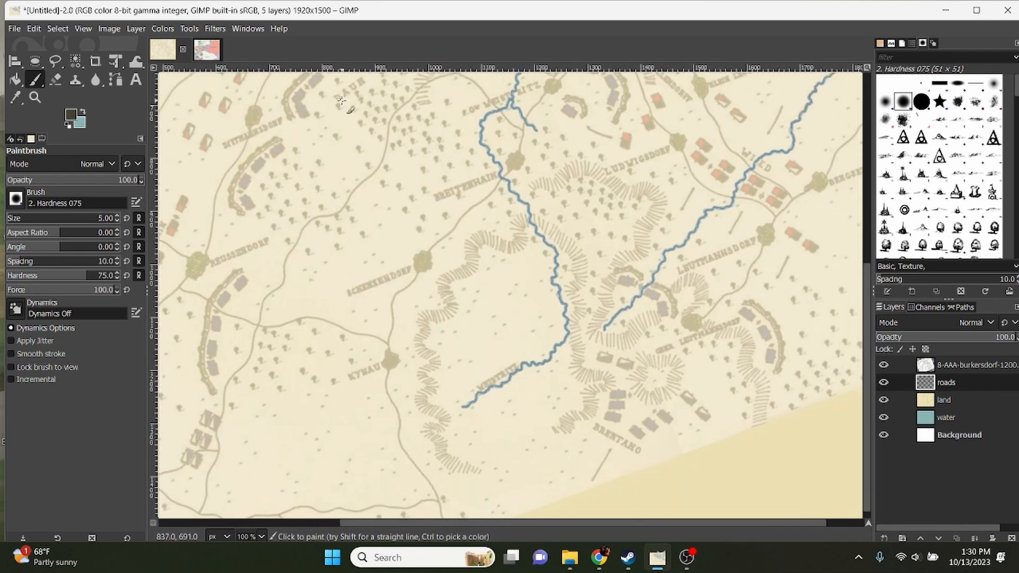
pyautogui.moveTo(265, 126); pyautogui.dragTo(326, 182)
pyautogui.scroll(-2, 325, 181)
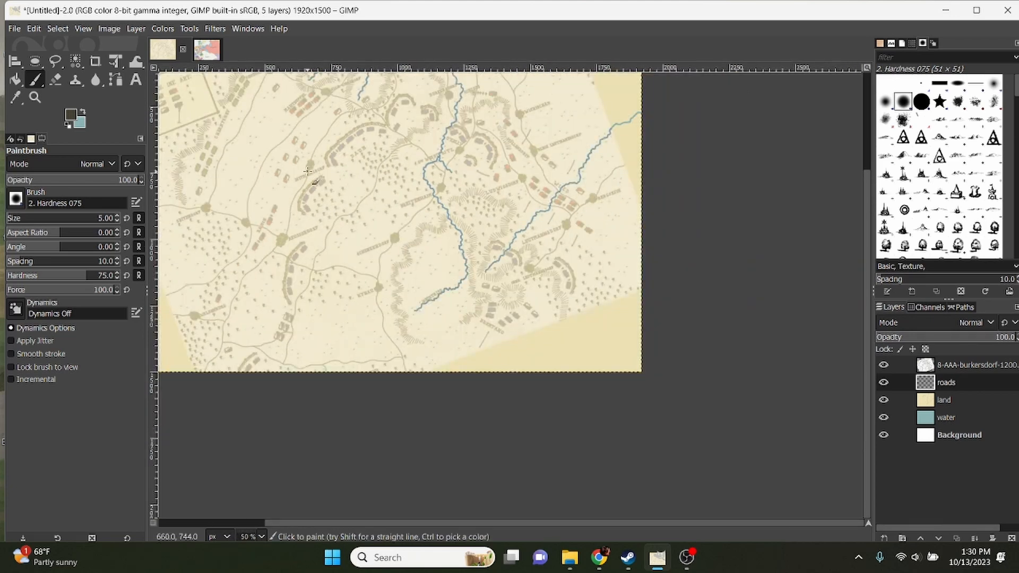
pyautogui.hotkey('ctrl', 'z')
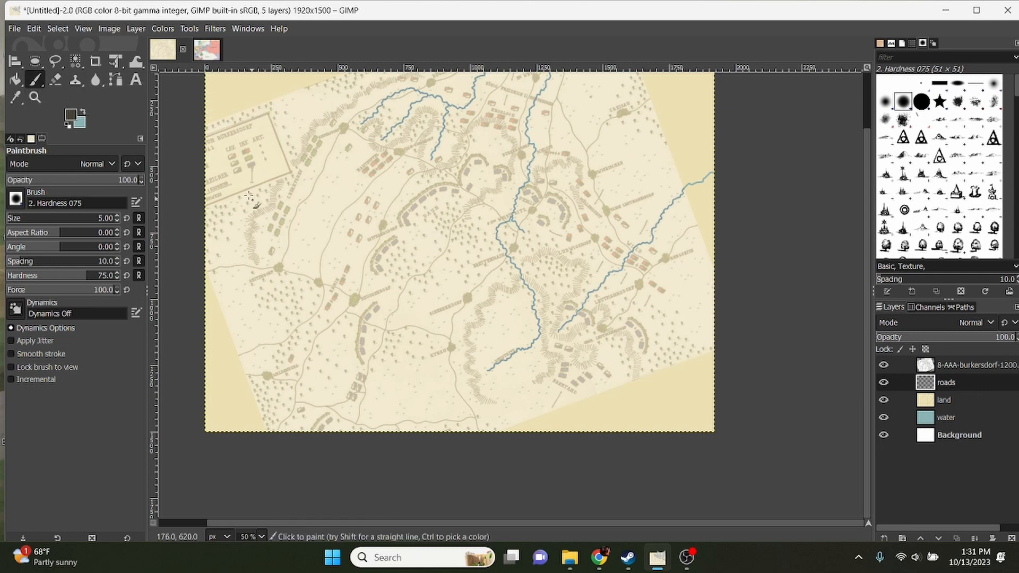
# Step: Start a path with the Paths tool just below the canvas's southern edge and trace the road north past Waldenburg
pyautogui.click(118, 82)
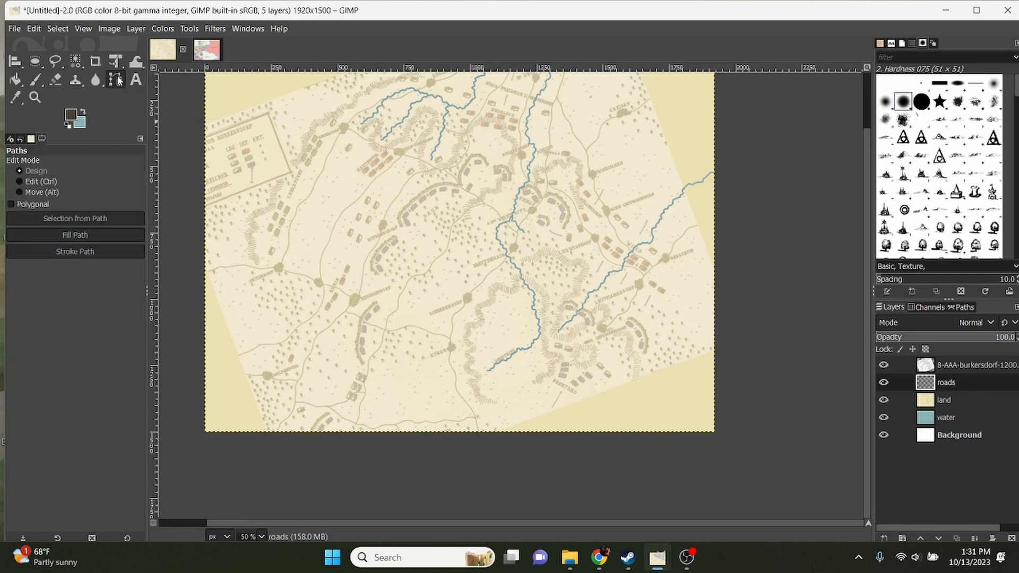
pyautogui.scroll(4, 348, 431)
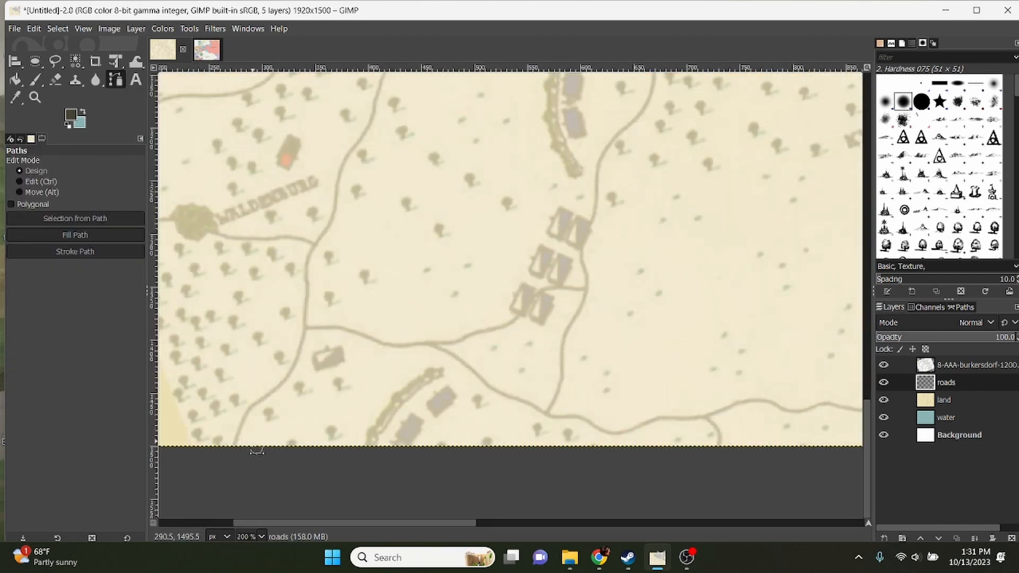
pyautogui.moveTo(245, 447); pyautogui.dragTo(317, 449)
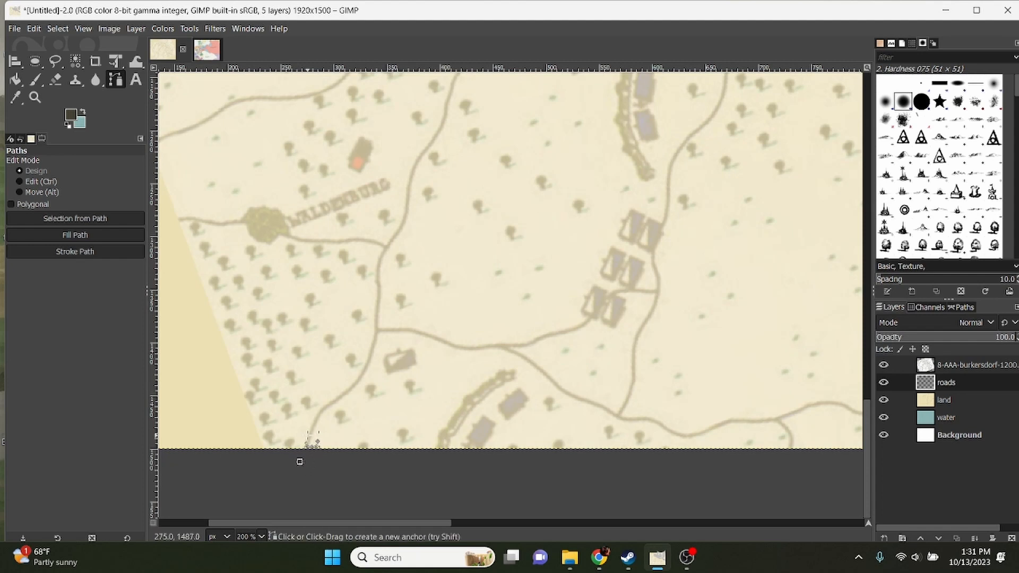
pyautogui.click(318, 420)
pyautogui.click(336, 405)
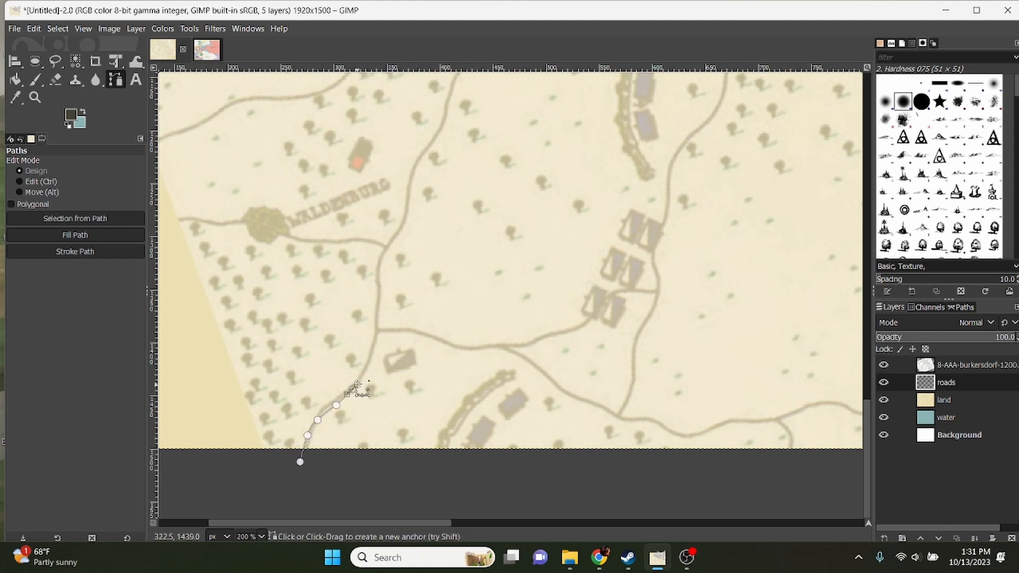
pyautogui.moveTo(374, 349); pyautogui.dragTo(380, 336)
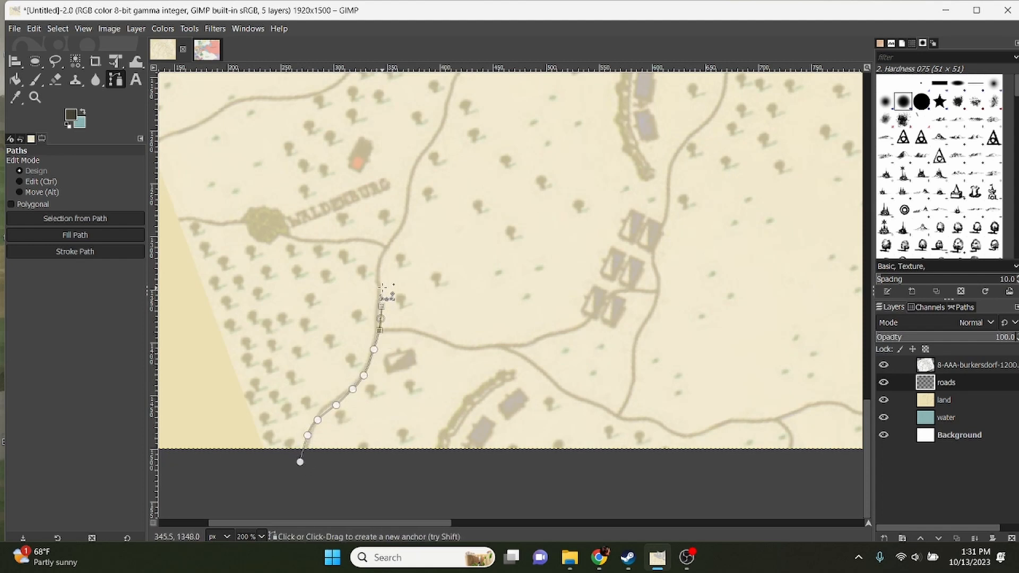
pyautogui.moveTo(378, 279); pyautogui.dragTo(410, 189)
pyautogui.moveTo(433, 148); pyautogui.dragTo(438, 144)
# Step: Extend the path along the road from north of Waldenburg northeast to Reussendorf
pyautogui.scroll(7, 439, 148)
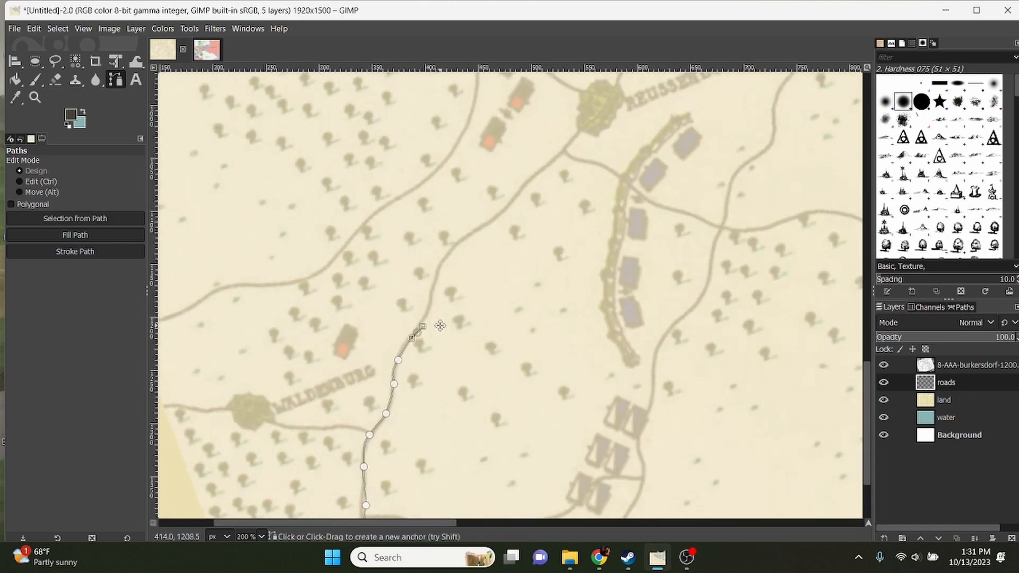
pyautogui.click(426, 318)
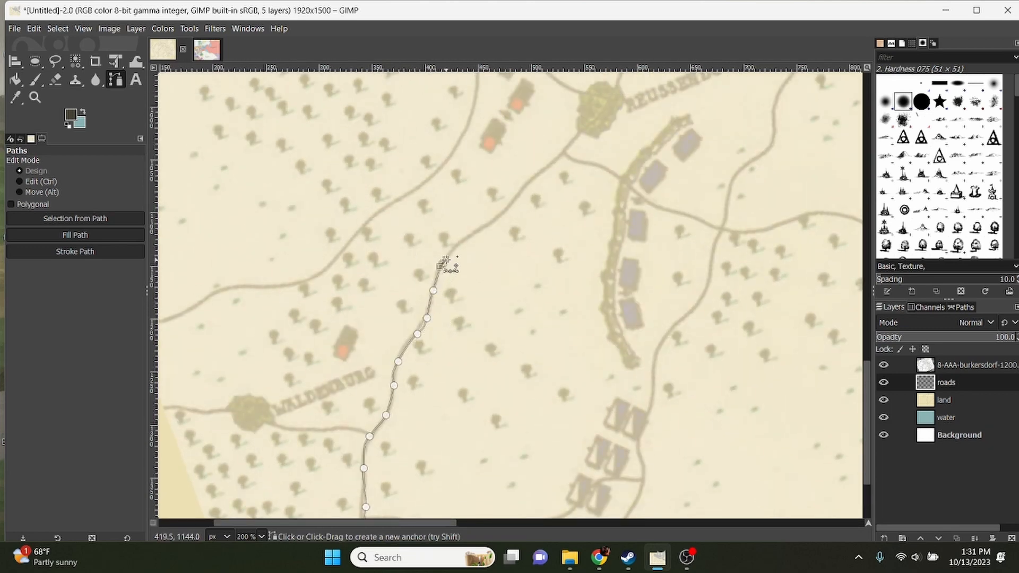
pyautogui.scroll(4, 477, 255)
pyautogui.hscroll(2, 488, 260)
pyautogui.click(536, 229)
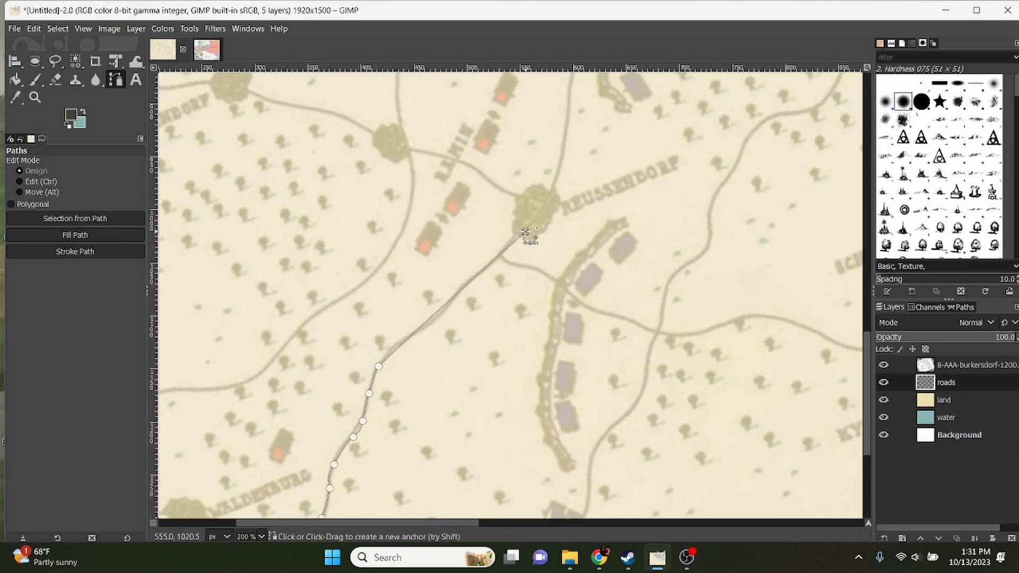
# Step: Continue the path along the road from Reussendorf north to Dittmannsdorf
pyautogui.scroll(5, 455, 345)
pyautogui.hscroll(3, 455, 345)
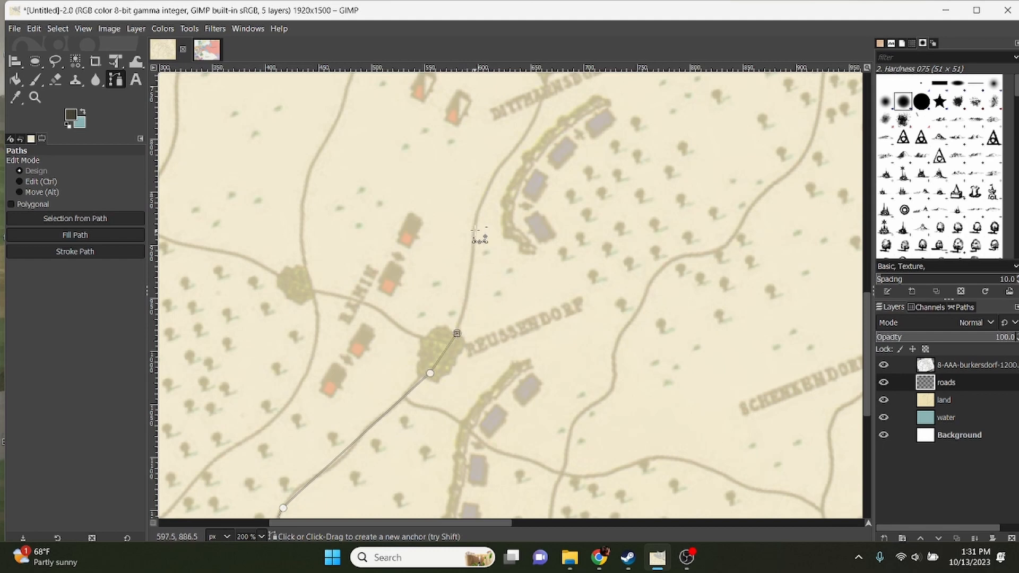
pyautogui.scroll(7, 444, 326)
pyautogui.hscroll(3, 444, 326)
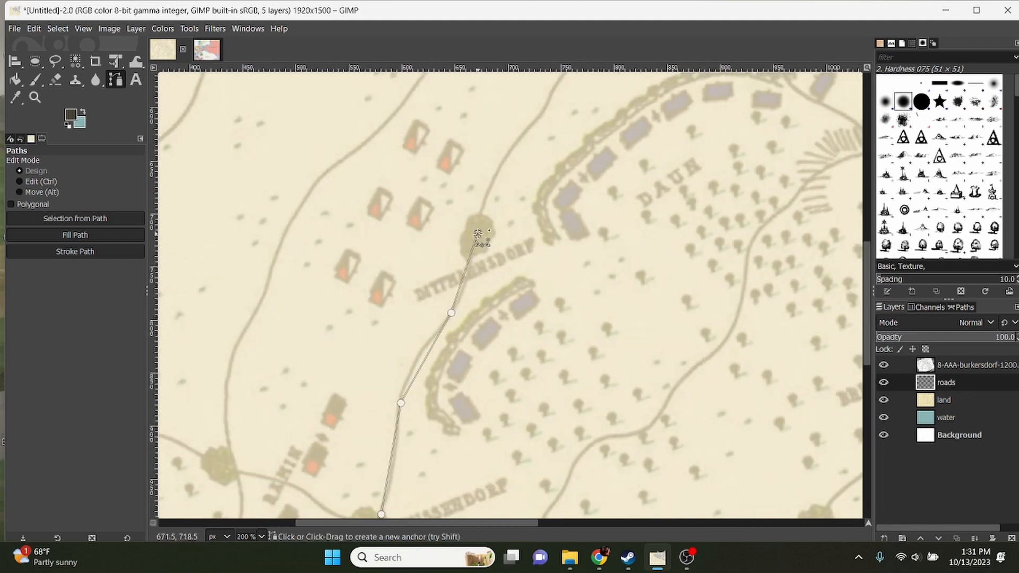
# Step: Trace the road with path anchors from Dittmannsdorf northeast around the Daun positions toward the Knobloch troops
pyautogui.scroll(6, 442, 485)
pyautogui.hscroll(2, 442, 484)
pyautogui.click(464, 299)
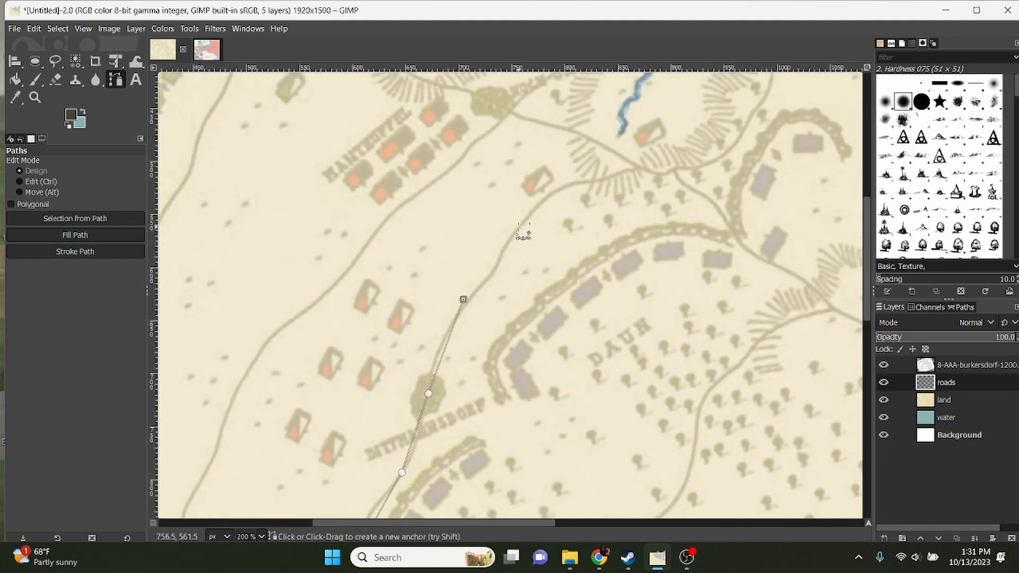
pyautogui.click(590, 179)
pyautogui.click(654, 169)
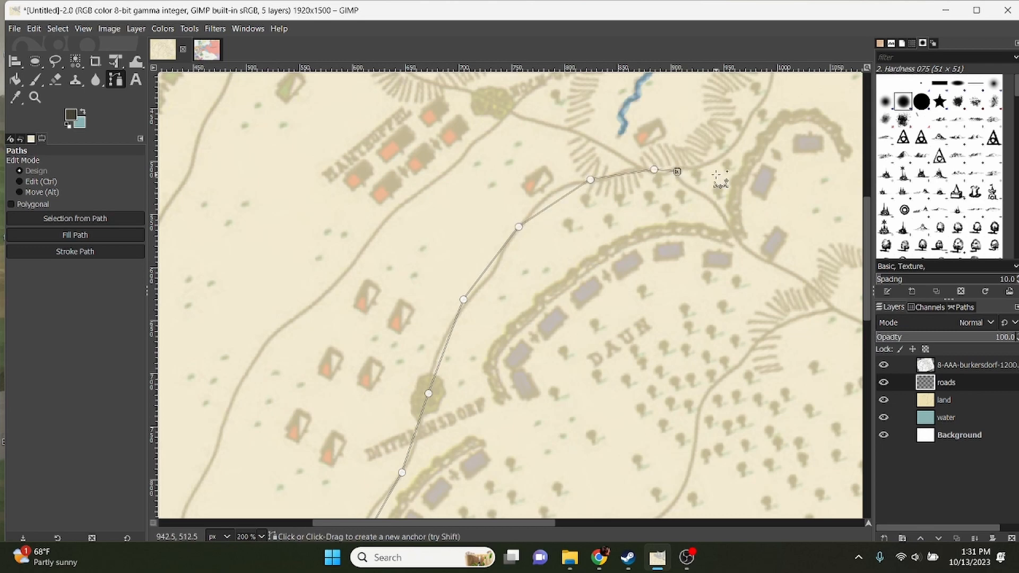
pyautogui.moveTo(709, 227); pyautogui.dragTo(423, 394)
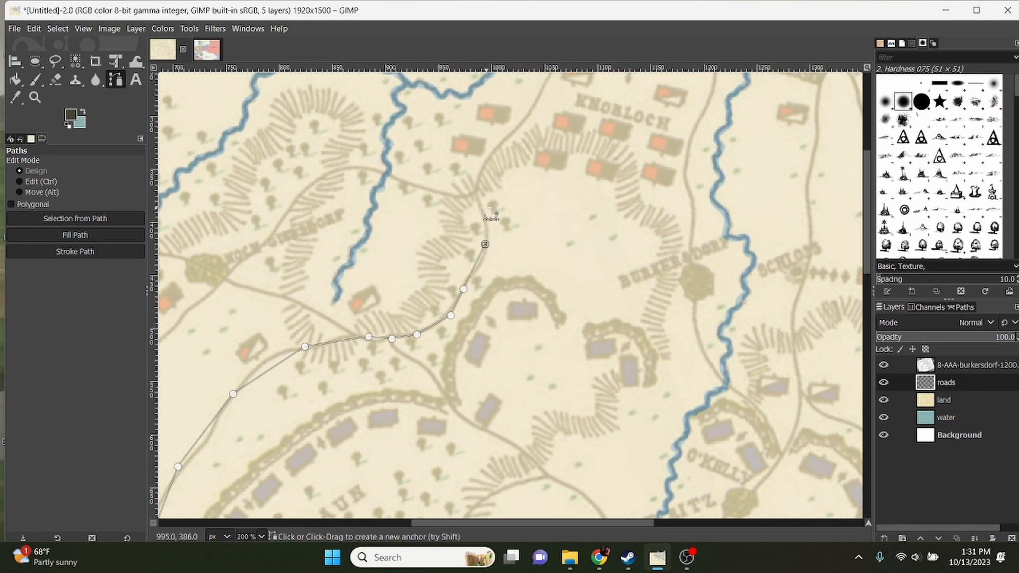
# Step: Continue the path along the road past the Knobloch troops and over the river toward the canvas's northern edge
pyautogui.scroll(5, 529, 155)
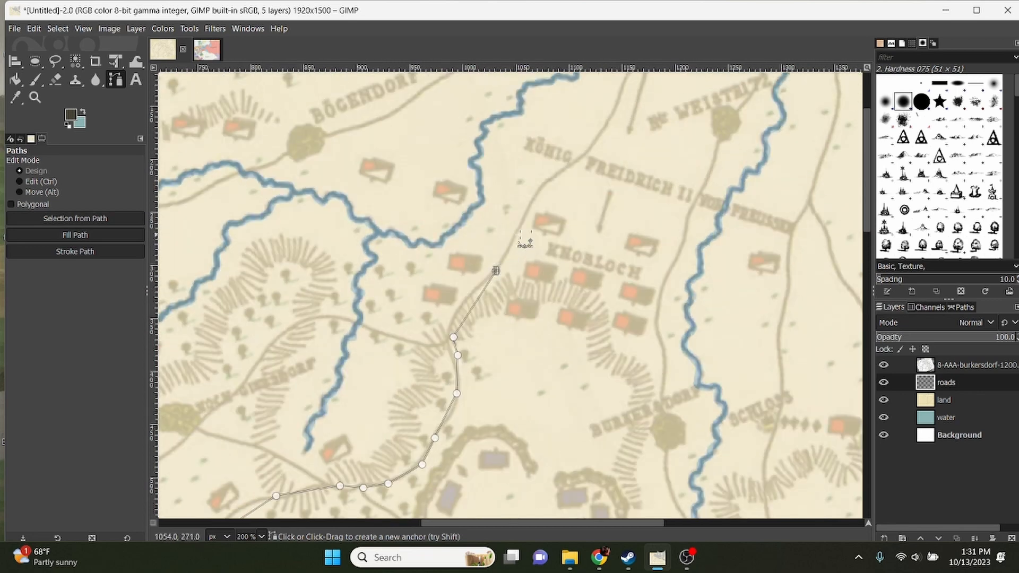
pyautogui.scroll(4, 525, 241)
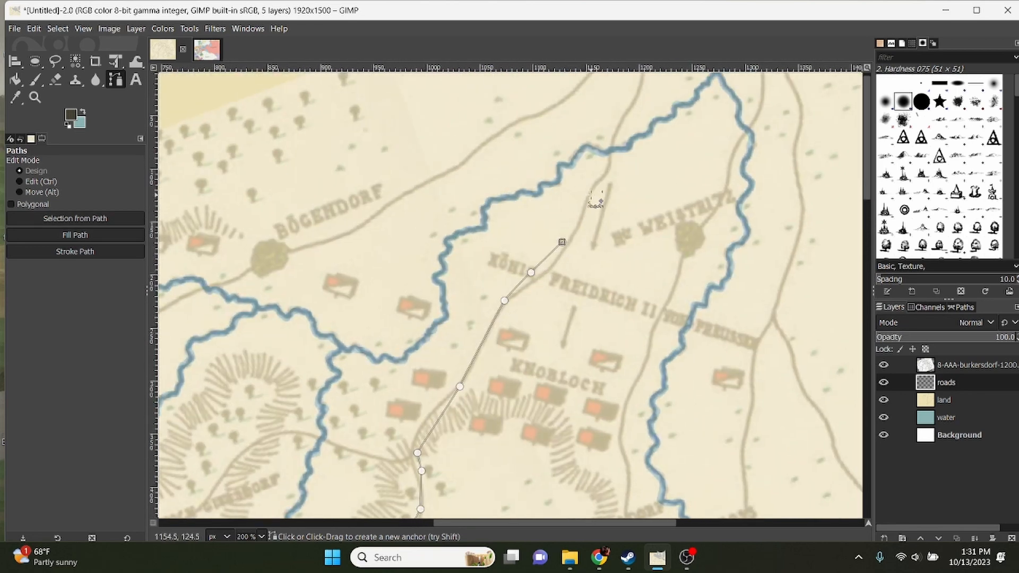
pyautogui.scroll(4, 592, 187)
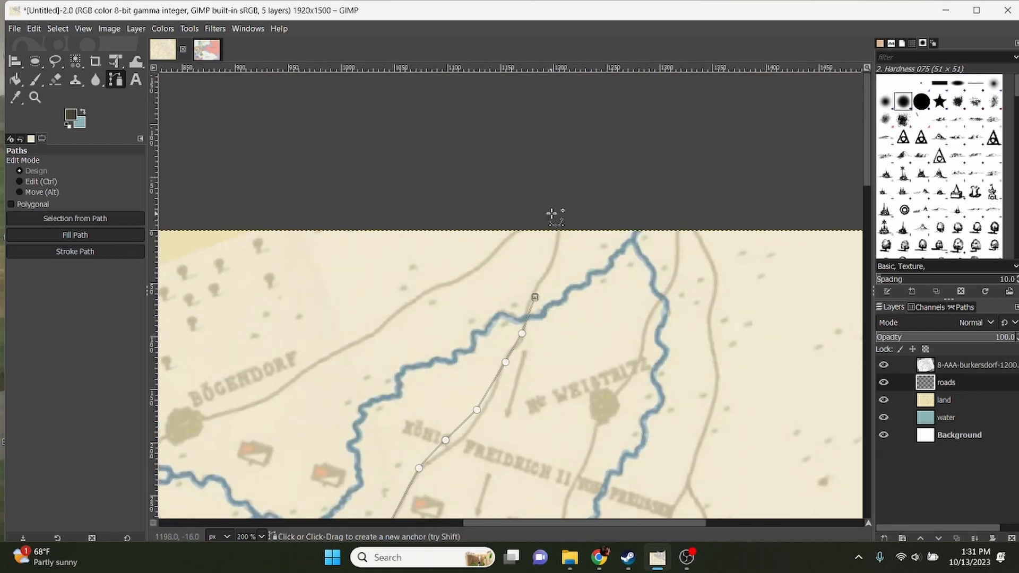
# Step: Carry the path beyond the northern edge and back southwest along the road through Bögendorf and across the river
pyautogui.hscroll(-6, 495, 246)
pyautogui.scroll(-3, 495, 246)
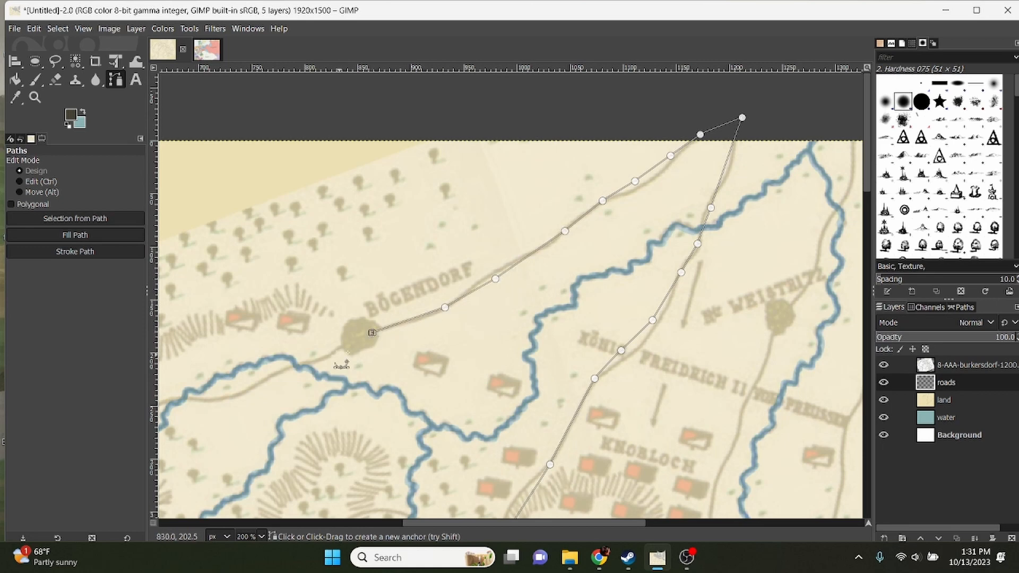
pyautogui.moveTo(341, 365); pyautogui.dragTo(521, 326)
pyautogui.moveTo(410, 380); pyautogui.dragTo(519, 346)
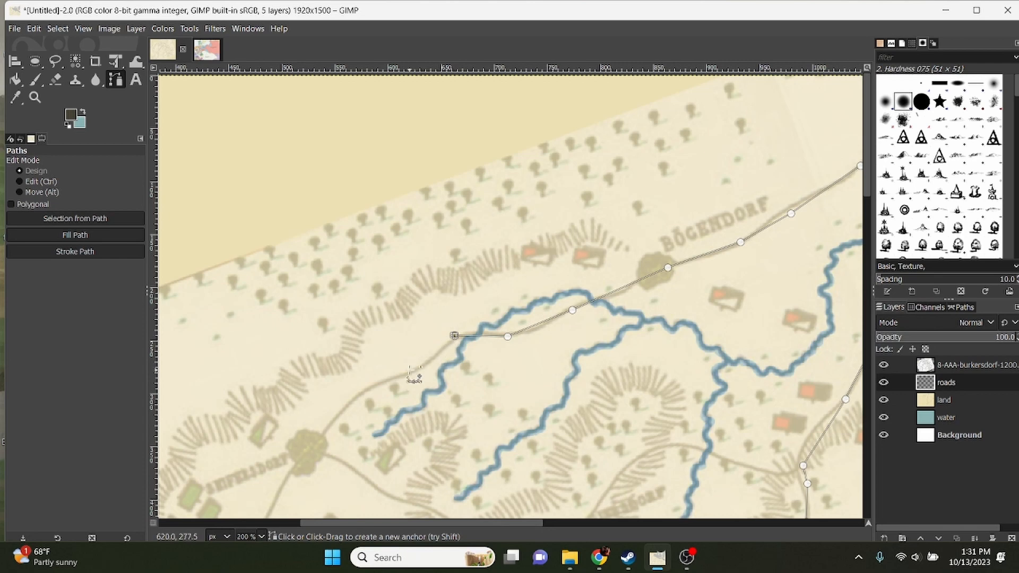
# Step: Extend the path along the road from the river crossing southwest to Seifersdorf
pyautogui.click(410, 370)
pyautogui.hscroll(-5, 425, 360)
pyautogui.scroll(-2, 425, 361)
pyautogui.click(485, 362)
pyautogui.scroll(-4, 480, 350)
pyautogui.hscroll(-1, 481, 350)
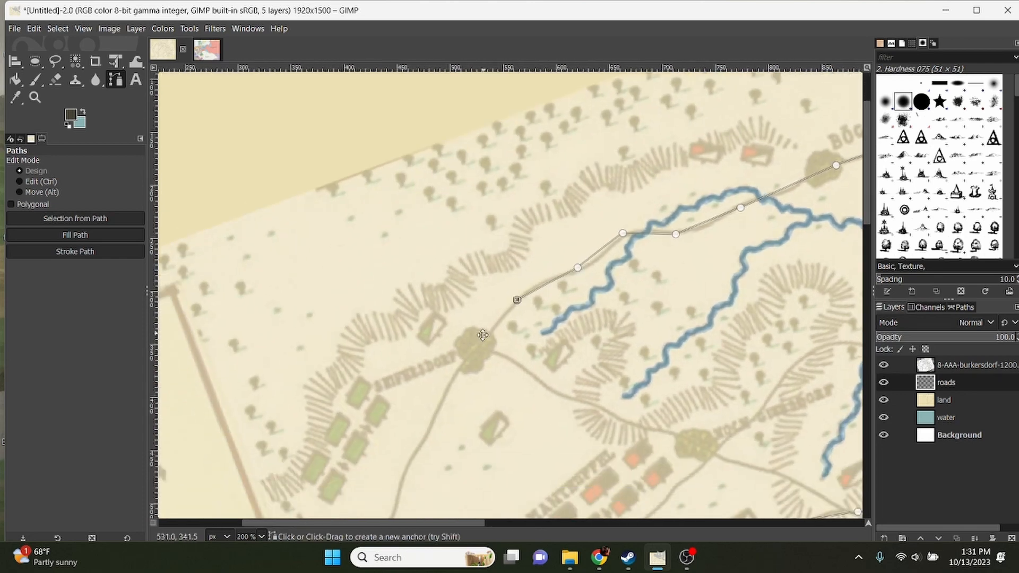
pyautogui.click(471, 341)
# Step: Extend the path along the road from Seifersdorf south to Seitendorf and west beyond the canvas edge
pyautogui.scroll(-4, 478, 329)
pyautogui.hscroll(-1, 478, 329)
pyautogui.click(451, 388)
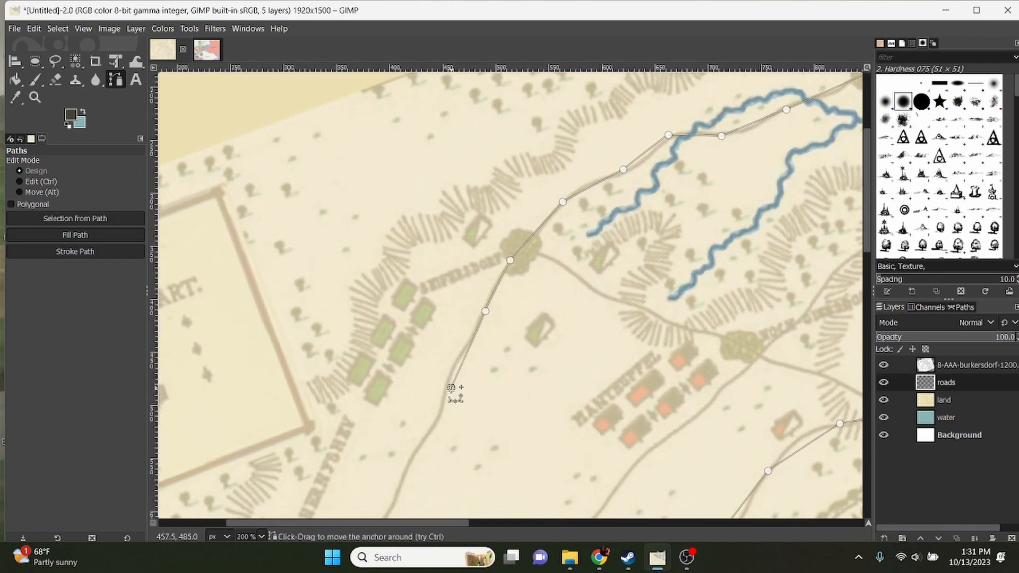
pyautogui.scroll(-4, 455, 391)
pyautogui.hscroll(-2, 455, 391)
pyautogui.click(432, 346)
pyautogui.scroll(-5, 435, 351)
pyautogui.hscroll(-2, 434, 351)
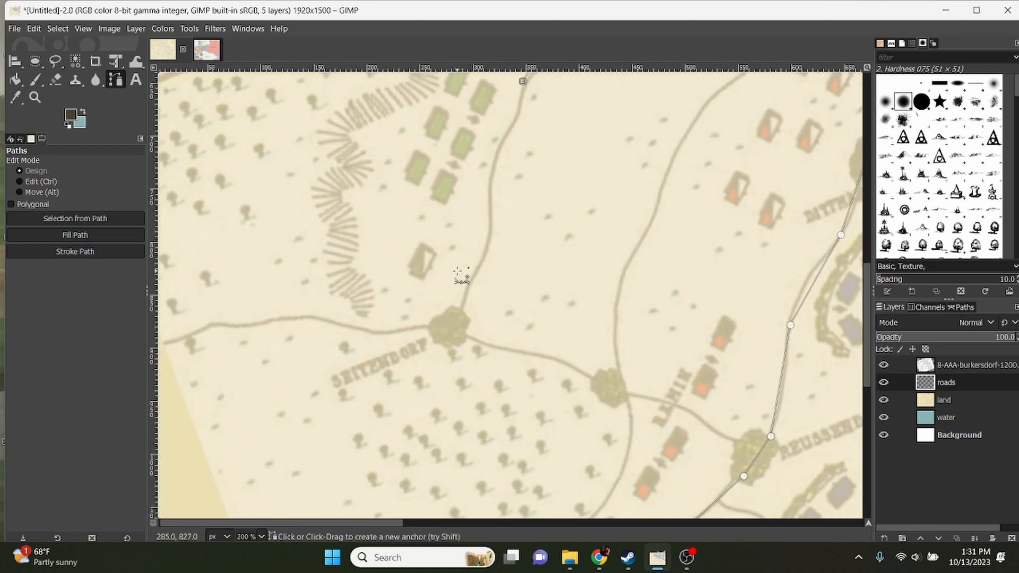
pyautogui.click(453, 321)
pyautogui.hscroll(-5, 204, 346)
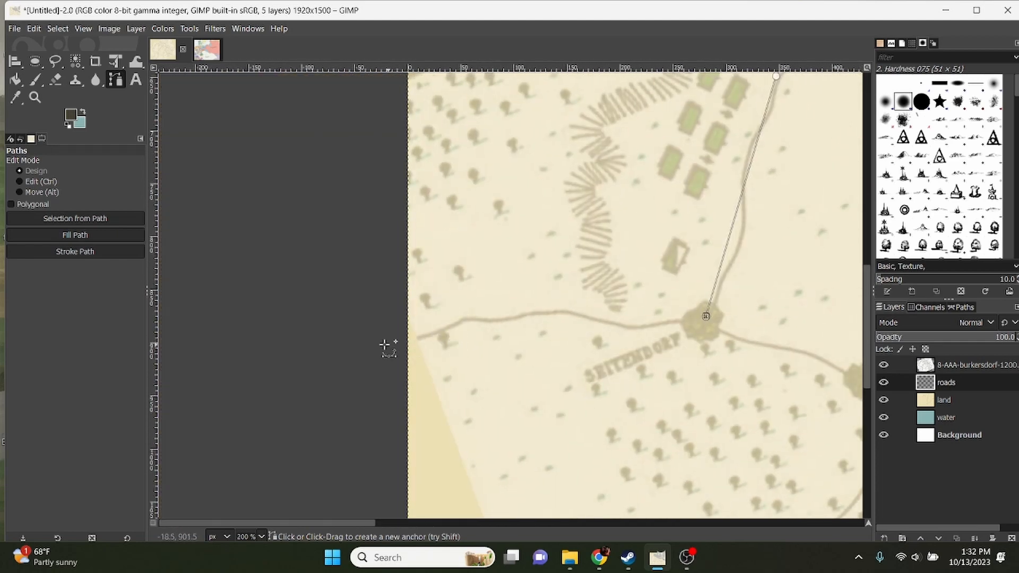
pyautogui.click(379, 345)
# Step: Stroke the finished path on the roads layer with the Paintbrush and get ready for a fresh path
pyautogui.moveTo(478, 287); pyautogui.dragTo(207, 253)
pyautogui.scroll(-4, 446, 250)
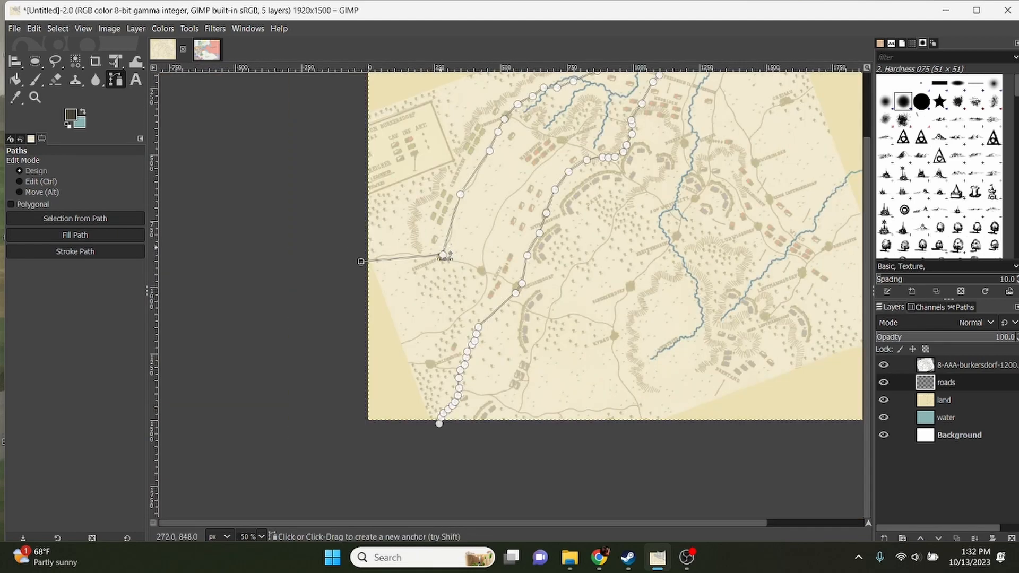
pyautogui.moveTo(446, 257); pyautogui.dragTo(408, 269)
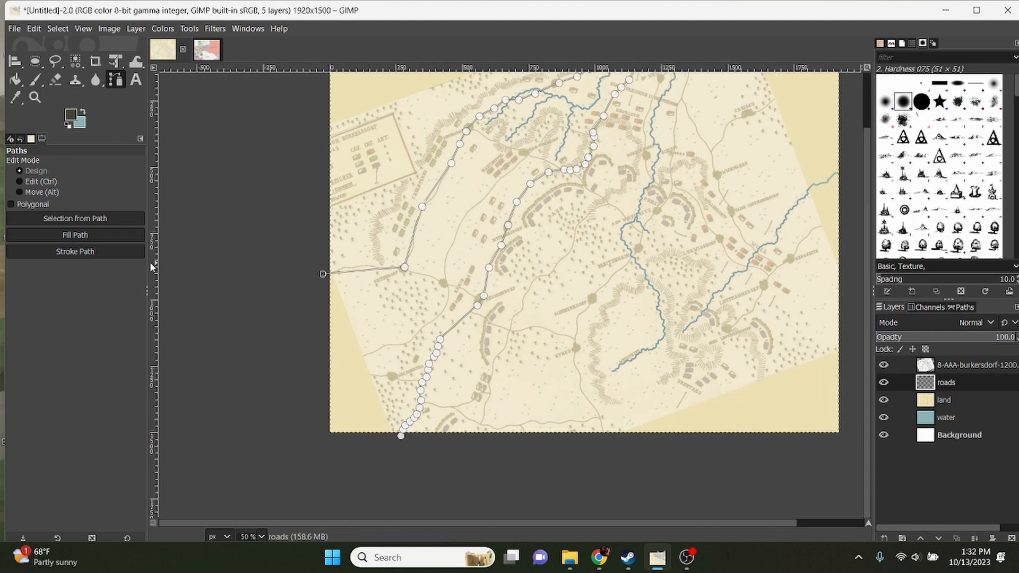
pyautogui.click(107, 256)
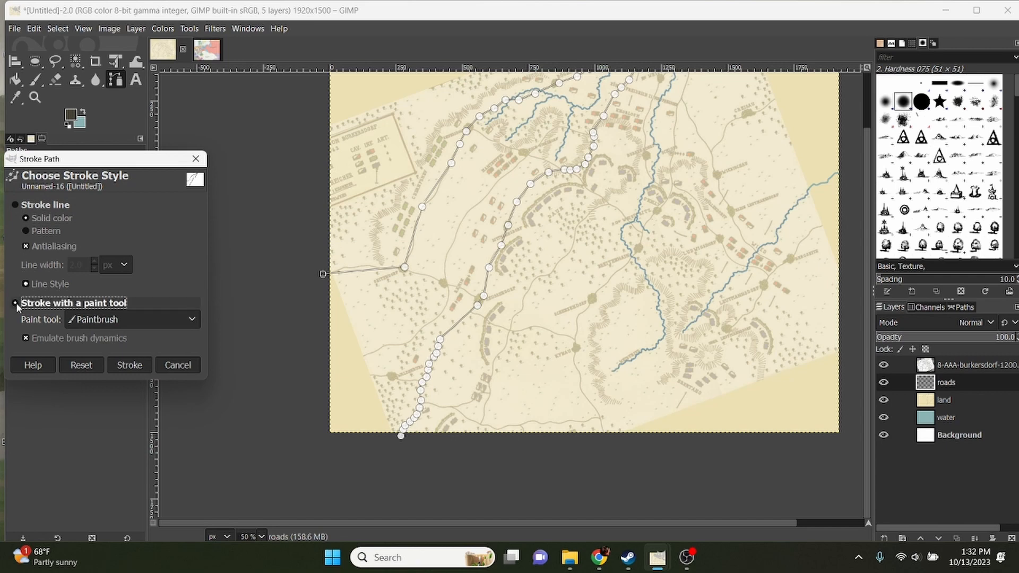
pyautogui.click(130, 365)
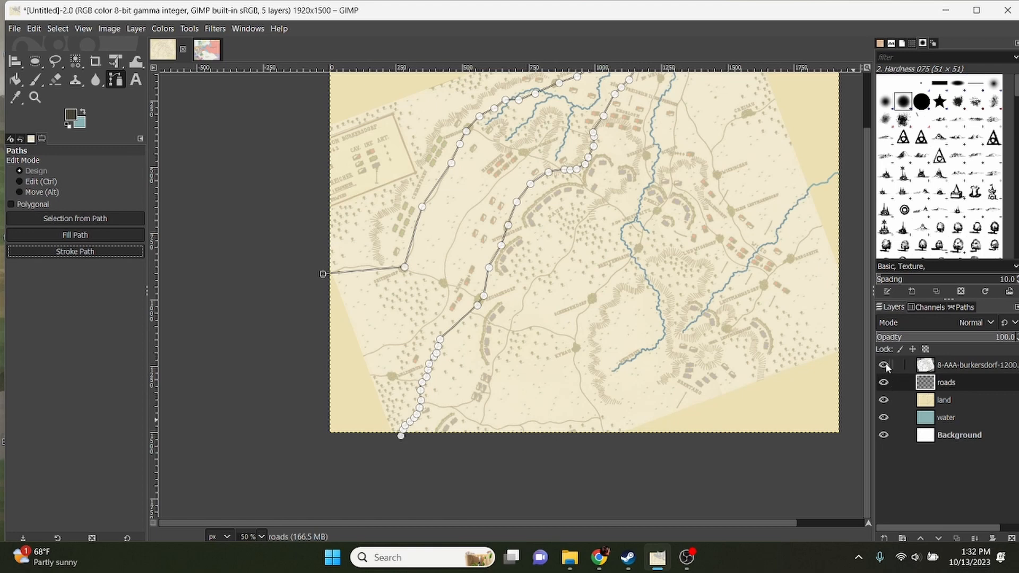
pyautogui.click(13, 64)
pyautogui.click(116, 80)
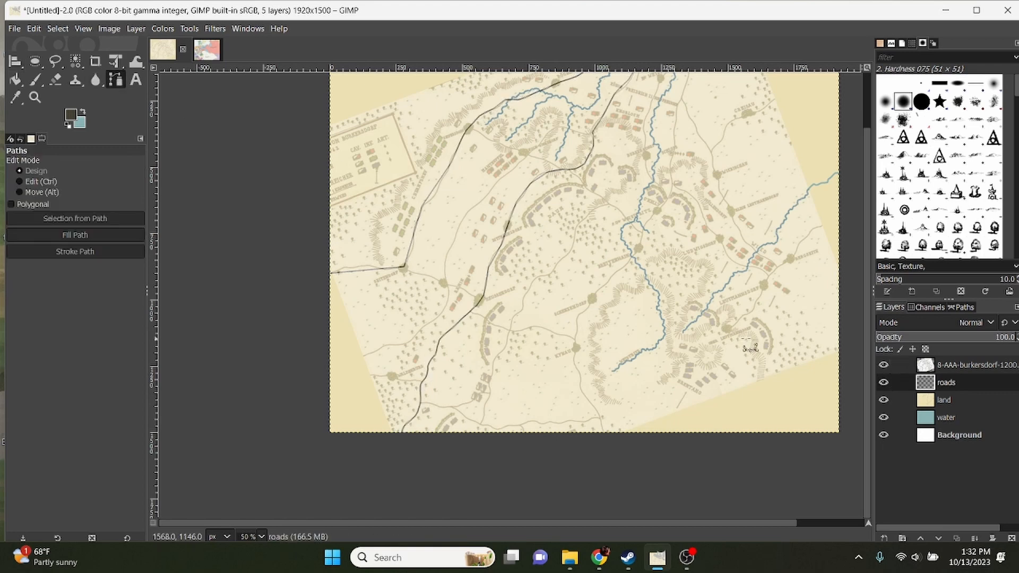
# Step: Hide the reference map layer to examine the stroked roads against the rivers, and show the layer again
pyautogui.click(884, 365)
pyautogui.scroll(3, 566, 301)
pyautogui.scroll(10, 485, 275)
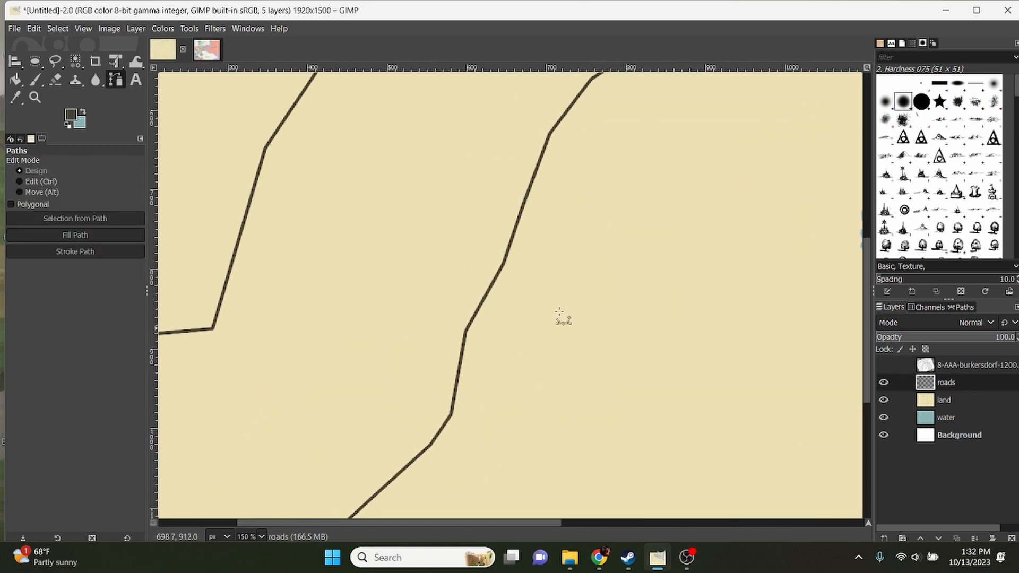
pyautogui.scroll(-4, 617, 255)
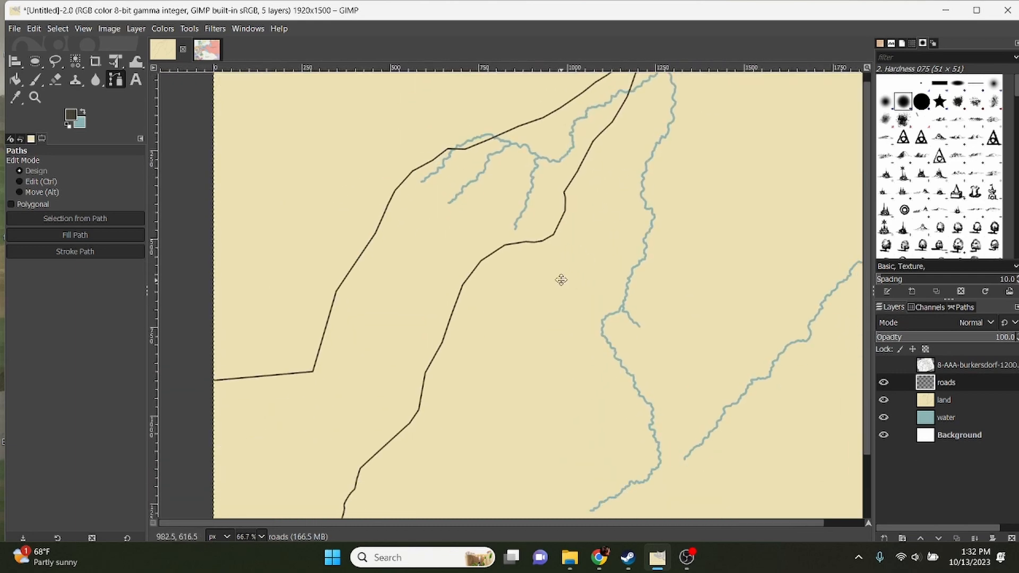
pyautogui.moveTo(563, 227); pyautogui.dragTo(527, 274)
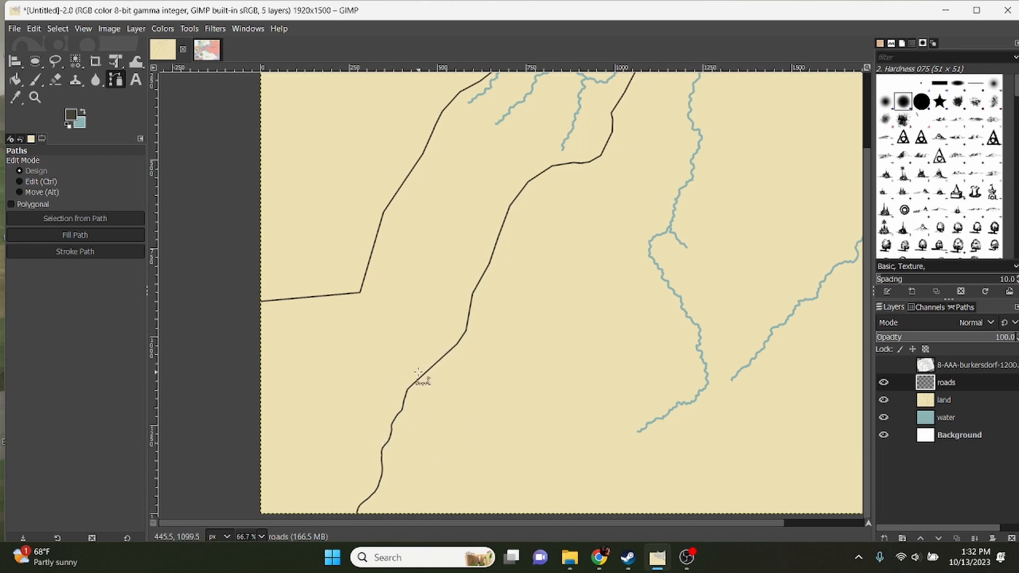
pyautogui.moveTo(387, 423); pyautogui.dragTo(411, 333)
pyautogui.moveTo(503, 208); pyautogui.dragTo(453, 313)
pyautogui.moveTo(552, 162); pyautogui.dragTo(489, 264)
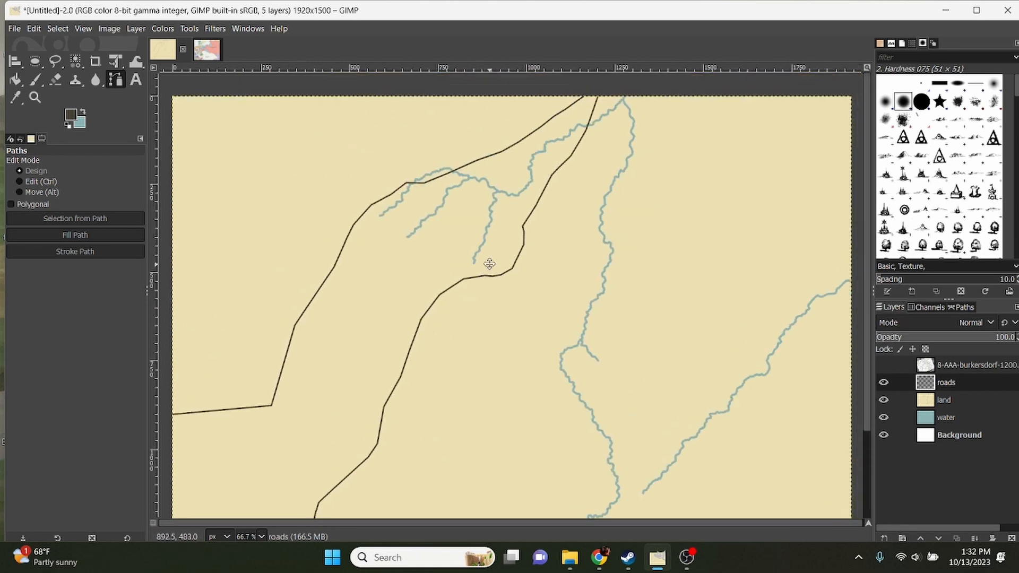
pyautogui.click(883, 364)
# Step: Trace a new path along the road from Seitendorf east to the village beside the Ramin troops
pyautogui.moveTo(334, 190); pyautogui.dragTo(426, 180)
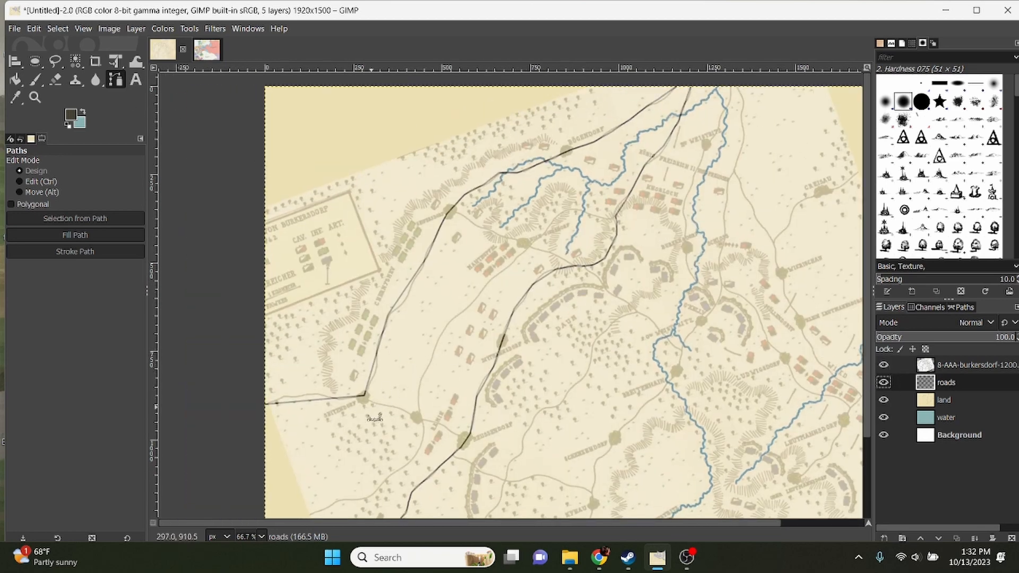
pyautogui.scroll(3, 371, 408)
pyautogui.moveTo(371, 417); pyautogui.dragTo(348, 339)
pyautogui.click(341, 276)
pyautogui.click(368, 294)
pyautogui.click(431, 307)
pyautogui.click(473, 324)
pyautogui.click(502, 340)
pyautogui.click(513, 349)
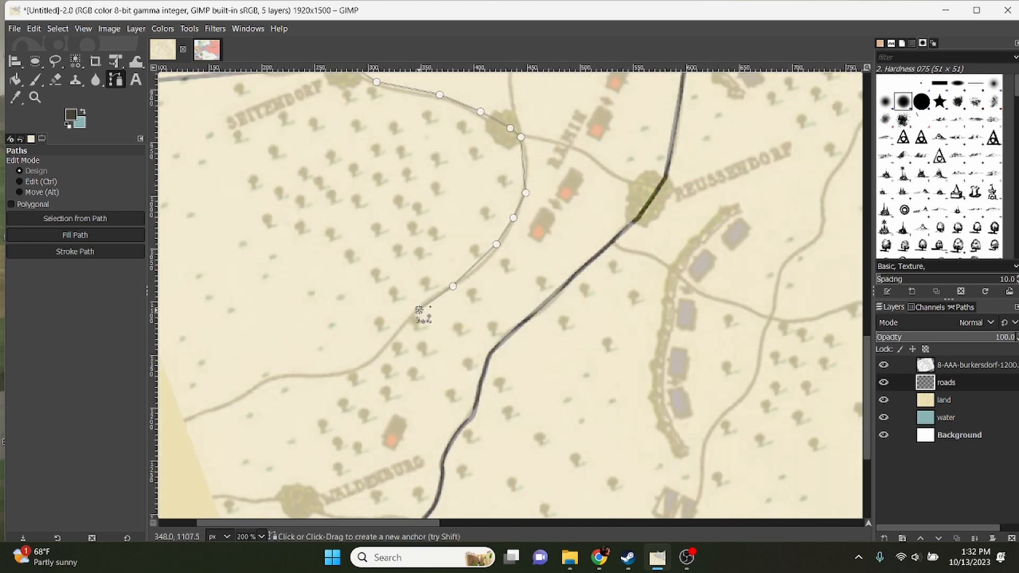
# Step: Carry the road southwest to the canvas's western edge and trace the road through Waldenburg to the main road
pyautogui.click(375, 360)
pyautogui.click(329, 374)
pyautogui.click(254, 390)
pyautogui.moveTo(254, 390); pyautogui.dragTo(532, 302)
pyautogui.click(298, 354)
pyautogui.click(360, 384)
pyautogui.click(408, 396)
pyautogui.click(473, 403)
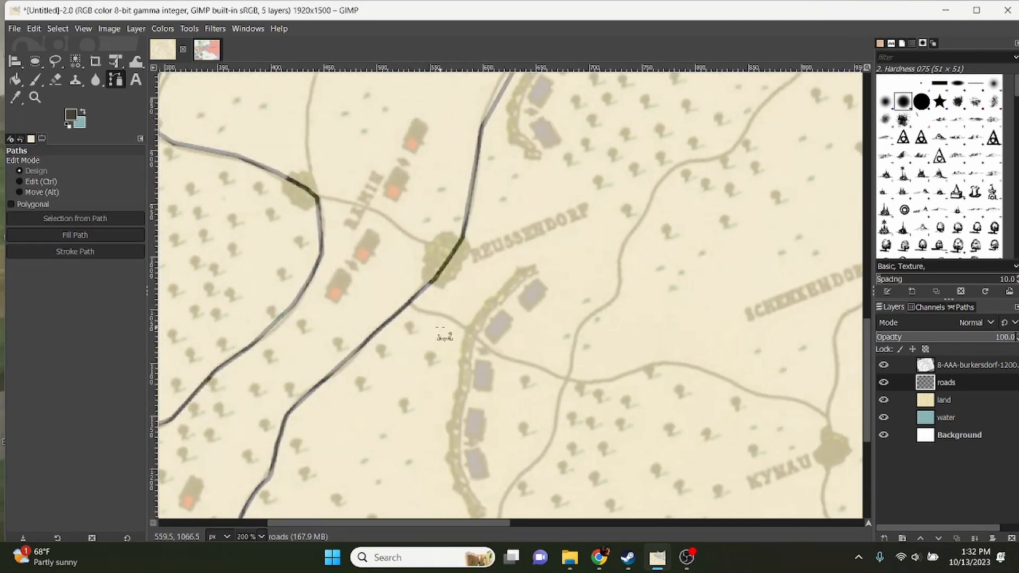
# Step: Trace the connecting road from the village west of Ramin to Reussendorf and stroke it with the Paintbrush
pyautogui.click(318, 198)
pyautogui.click(383, 214)
pyautogui.click(423, 240)
pyautogui.click(456, 250)
pyautogui.click(74, 252)
pyautogui.click(123, 362)
pyautogui.click(16, 79)
pyautogui.click(116, 79)
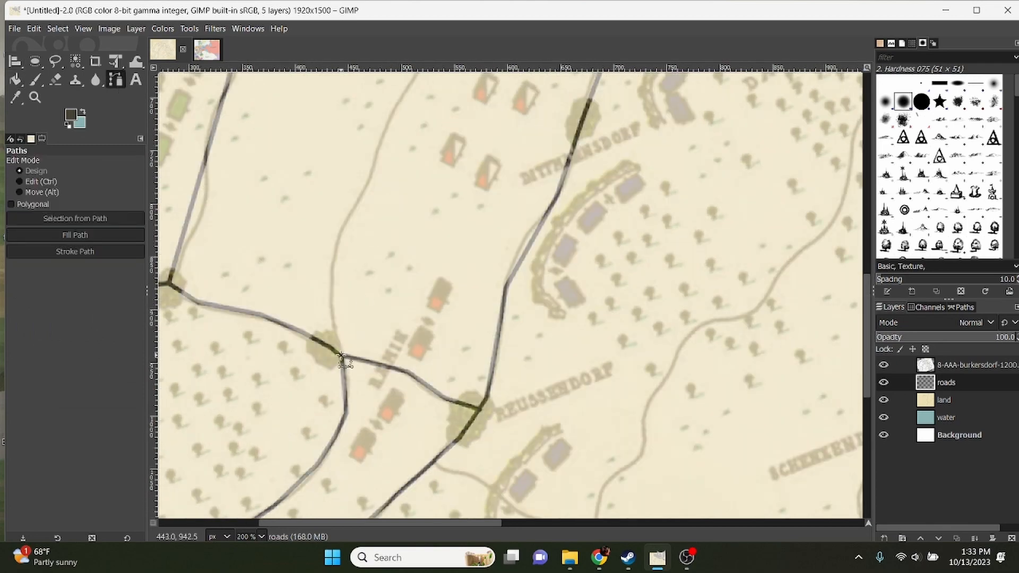
# Step: Trace the road from the village beside Ramin northeast past the Manteuffel troops to the main road near Knobloch
pyautogui.click(341, 355)
pyautogui.click(332, 291)
pyautogui.click(337, 243)
pyautogui.click(387, 120)
pyautogui.moveTo(387, 121); pyautogui.dragTo(364, 238)
pyautogui.click(417, 174)
pyautogui.click(447, 146)
pyautogui.moveTo(446, 146); pyautogui.dragTo(316, 384)
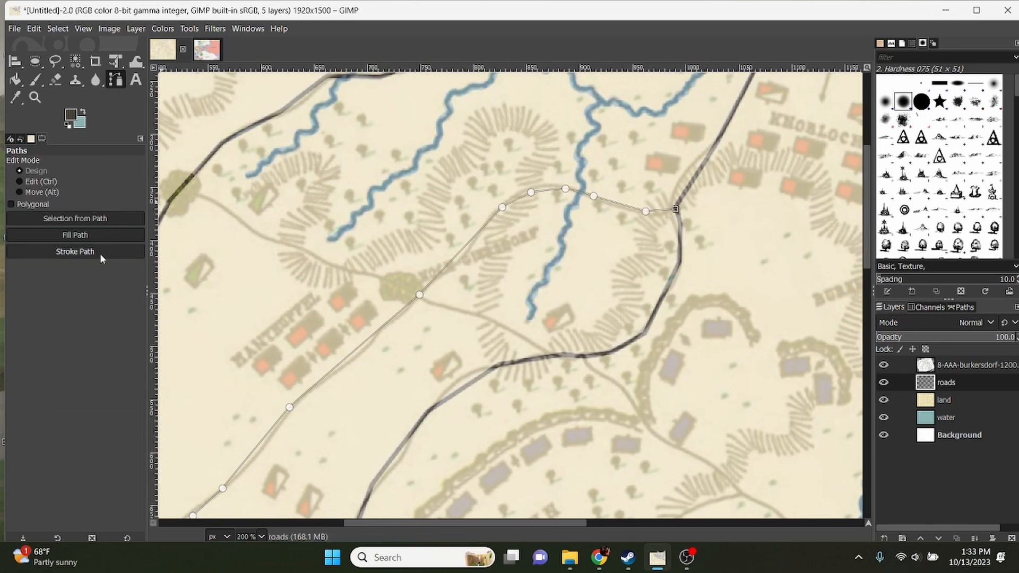
# Step: Stroke the Ramin to Knobloch path with the Paintbrush and get ready for a fresh path
pyautogui.click(101, 255)
pyautogui.click(124, 362)
pyautogui.click(15, 79)
pyautogui.click(115, 80)
# Step: Trace the road from Seifersdorf southeast past the Manteuffel troops to the main road and stroke it with the Paintbrush
pyautogui.moveTo(528, 243); pyautogui.dragTo(787, 303)
pyautogui.click(440, 248)
pyautogui.moveTo(673, 351); pyautogui.dragTo(362, 275)
pyautogui.click(499, 338)
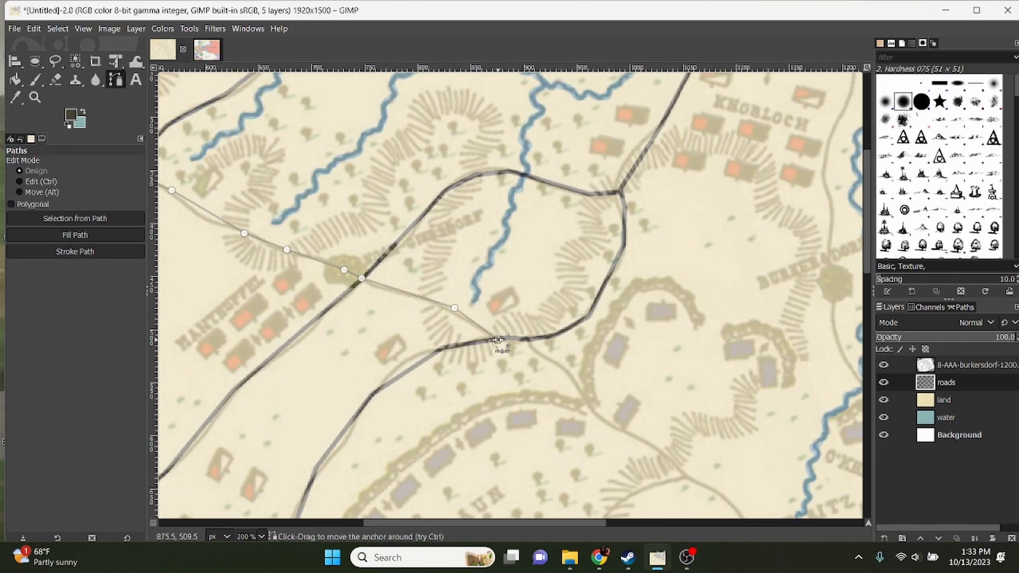
pyautogui.click(75, 252)
pyautogui.click(123, 362)
pyautogui.click(16, 80)
pyautogui.click(115, 80)
# Step: Trace the road from the main road southeast past the Daun positions and over the river to Breitenhain
pyautogui.click(532, 338)
pyautogui.click(408, 258)
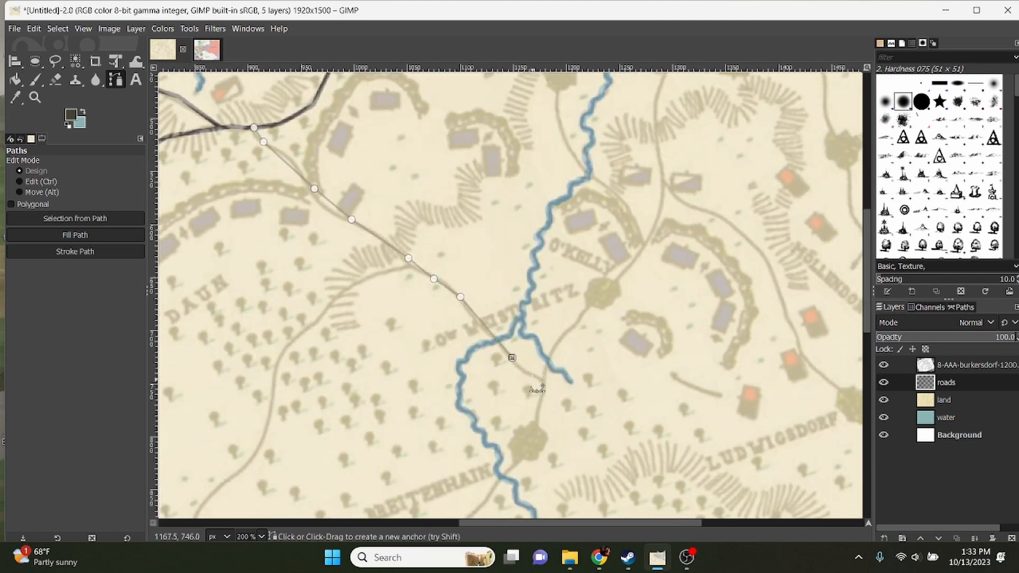
pyautogui.click(542, 379)
pyautogui.click(536, 426)
pyautogui.click(484, 497)
pyautogui.moveTo(485, 497); pyautogui.dragTo(582, 356)
# Step: Continue the path from Breitenhain southwest through Schenkendorf and south past Kynau to the canvas's southern edge
pyautogui.click(514, 409)
pyautogui.moveTo(513, 409); pyautogui.dragTo(616, 160)
pyautogui.click(542, 249)
pyautogui.click(473, 510)
pyautogui.click(449, 366)
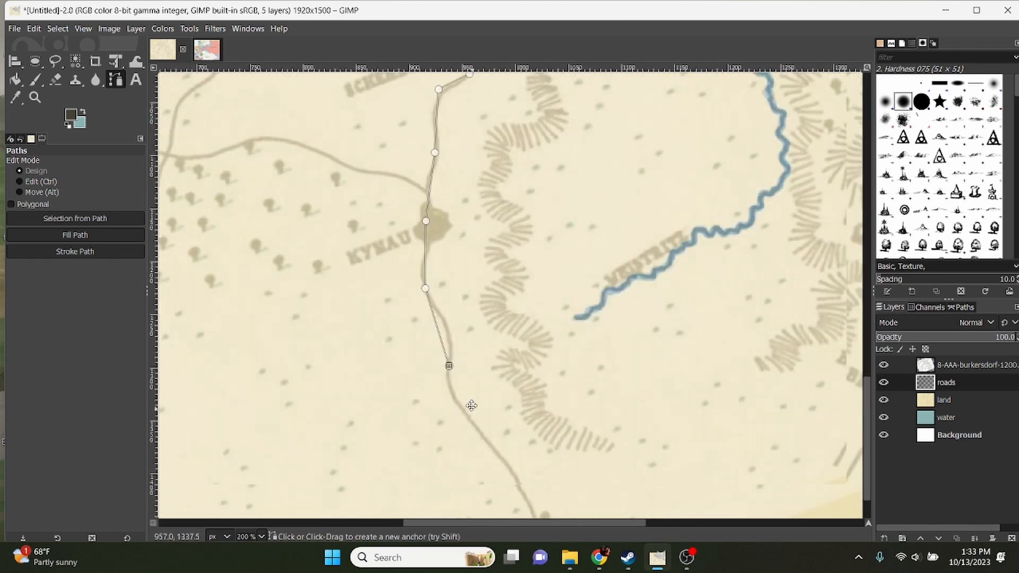
pyautogui.click(528, 506)
pyautogui.click(489, 400)
# Step: Stroke the path through Breitenhain, Schenkendorf and Kynau with the Paintbrush and get ready for a fresh path
pyautogui.click(75, 251)
pyautogui.click(124, 362)
pyautogui.click(16, 62)
pyautogui.click(116, 80)
# Step: Trace the winding road west from the Kynau road and down off the southern edge, and stroke it with the Paintbrush
pyautogui.click(642, 360)
pyautogui.click(582, 362)
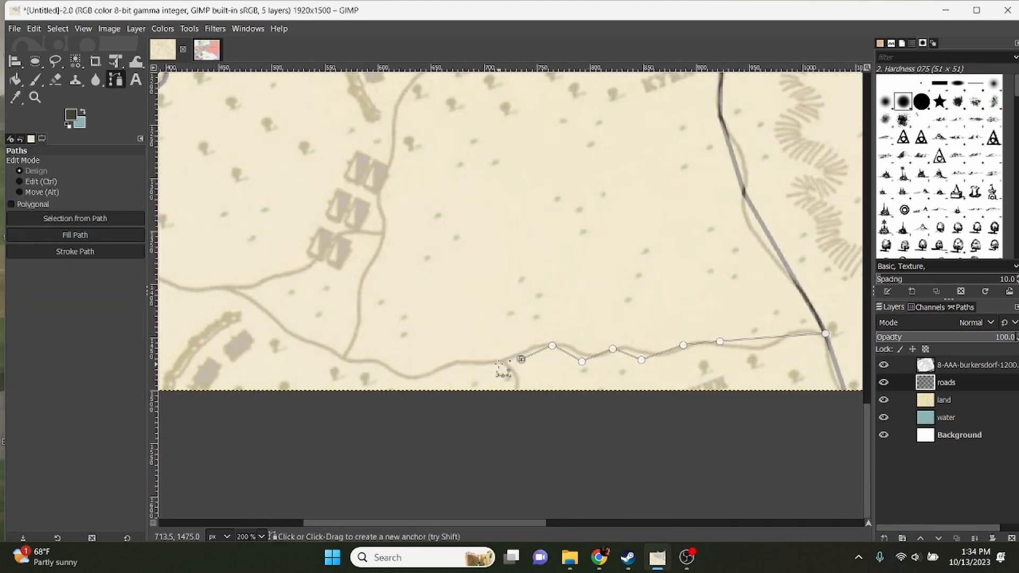
pyautogui.click(501, 363)
pyautogui.click(507, 409)
pyautogui.click(74, 251)
pyautogui.click(125, 362)
pyautogui.click(115, 79)
# Step: Trace the road onward west along the southern edge past the fork below the encampment and stroke it
pyautogui.click(450, 366)
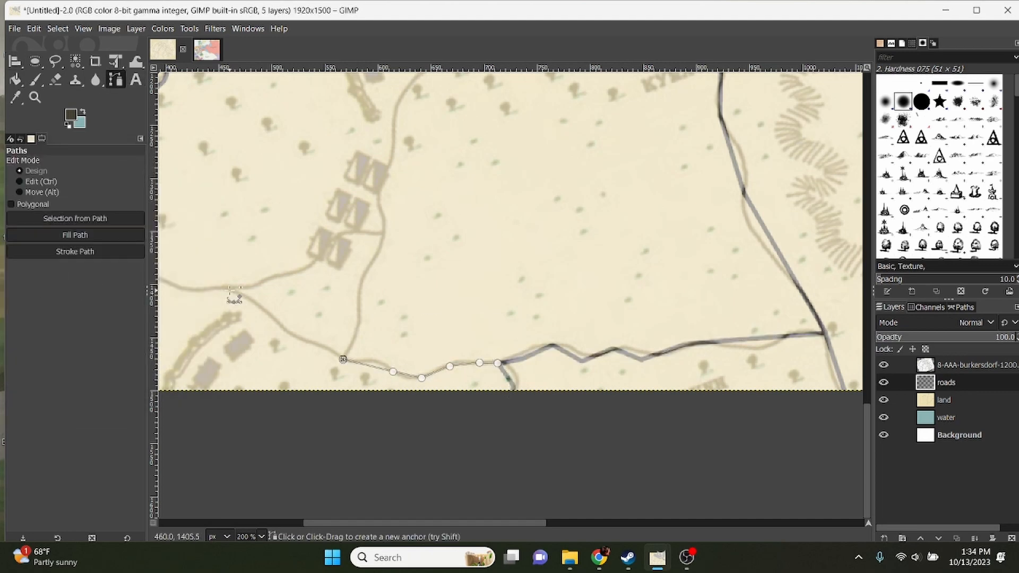
pyautogui.click(230, 290)
pyautogui.click(419, 320)
pyautogui.click(75, 252)
# Step: Trace the side road looping north and past the encampment back to the western fork, and stroke it with the Paintbrush
pyautogui.click(326, 441)
pyautogui.click(364, 316)
pyautogui.click(325, 316)
pyautogui.click(301, 344)
pyautogui.click(210, 372)
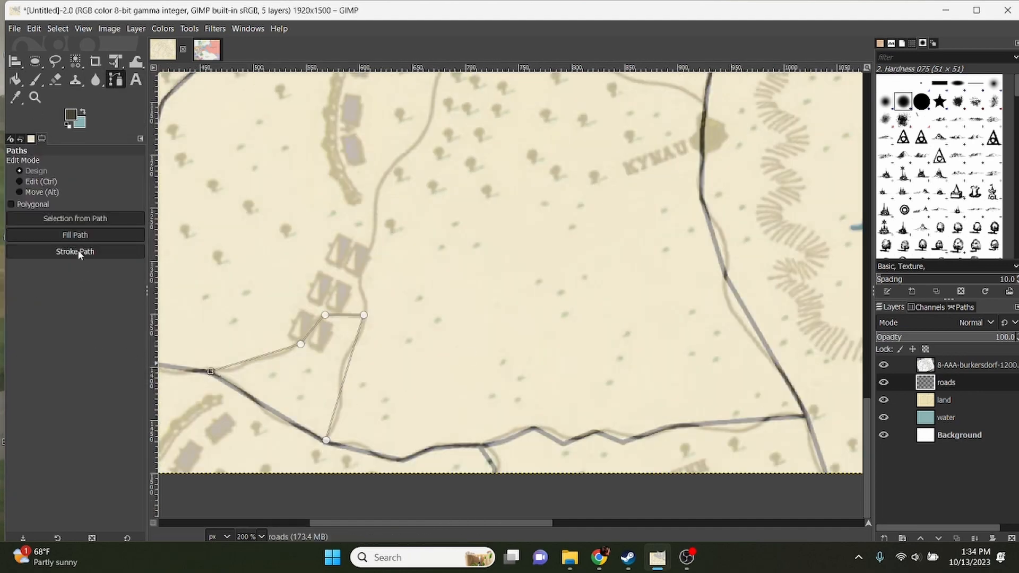
pyautogui.click(78, 253)
pyautogui.click(124, 362)
pyautogui.click(15, 61)
pyautogui.click(115, 80)
# Step: Trace the road from the encampment north between Reussendorf and Schenkendorf toward the Daun positions, and stroke it with the Paintbrush
pyautogui.click(364, 315)
pyautogui.click(377, 188)
pyautogui.click(425, 136)
pyautogui.click(391, 314)
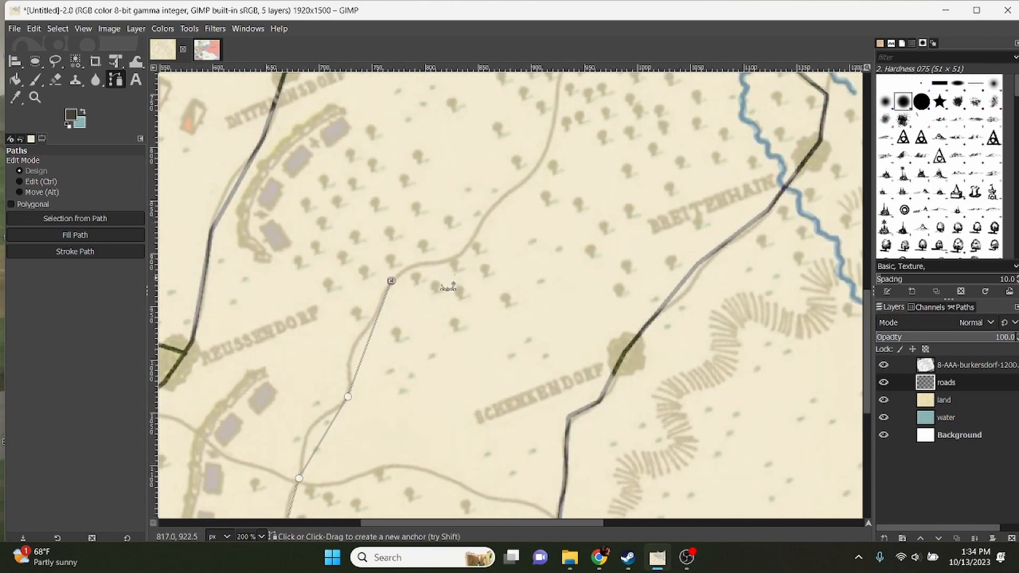
pyautogui.click(459, 255)
pyautogui.click(496, 200)
pyautogui.click(74, 252)
pyautogui.click(124, 362)
# Step: Trace the road from just south of Reussendorf east across the north-south road to Kynau and stroke it with the Paintbrush
pyautogui.click(252, 298)
pyautogui.click(295, 323)
pyautogui.click(340, 352)
pyautogui.click(410, 378)
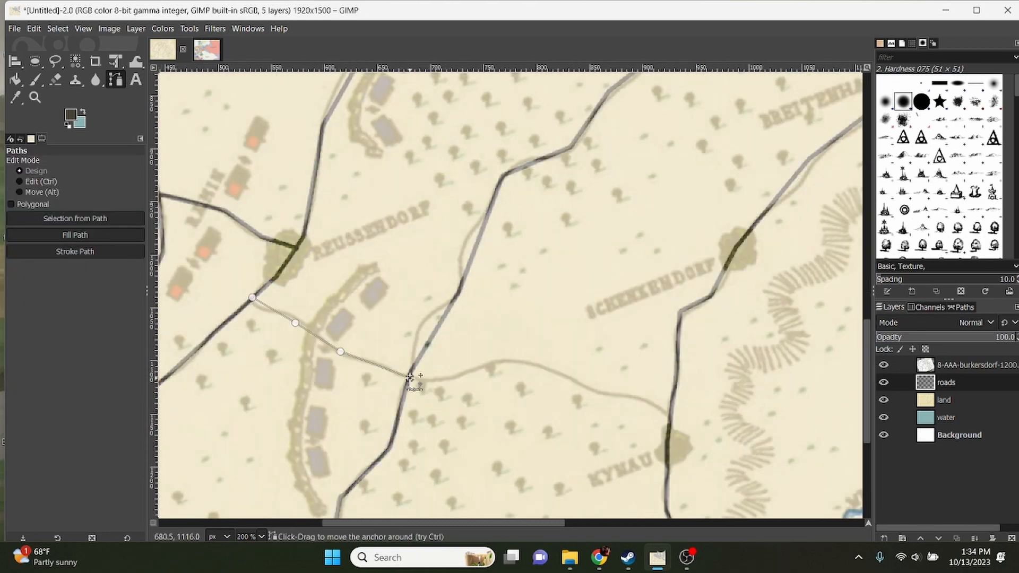
pyautogui.click(667, 412)
pyautogui.click(75, 252)
pyautogui.click(125, 362)
pyautogui.click(15, 62)
pyautogui.click(115, 80)
# Step: Trace the road along the west bank of the river from Nr Weistritz south to Burkersdorf
pyautogui.press('-')
pyautogui.press('-')
pyautogui.press('-')
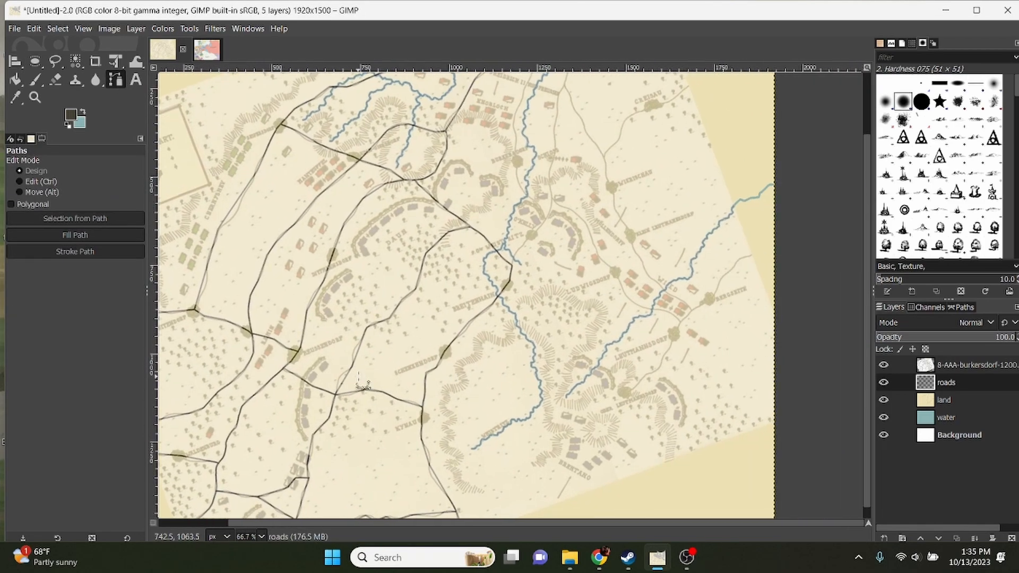
pyautogui.scroll(3, 501, 212)
pyautogui.click(494, 206)
pyautogui.click(464, 296)
pyautogui.click(421, 381)
pyautogui.click(419, 284)
pyautogui.click(399, 214)
# Step: Carry the path from Burkersdorf across the river and past O'Kelly to the road junction, and stroke it with the Paintbrush
pyautogui.click(403, 268)
pyautogui.click(425, 313)
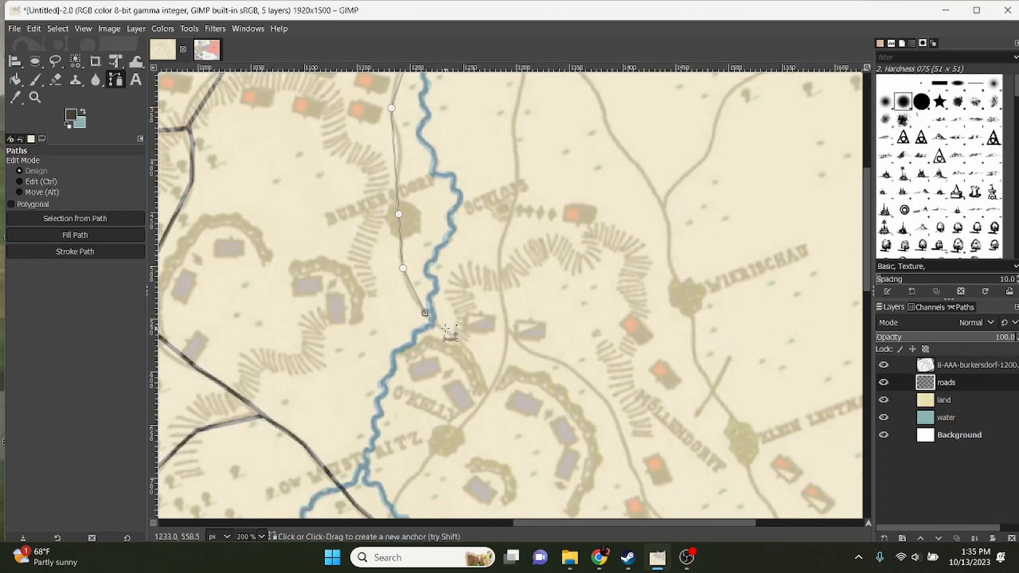
pyautogui.click(445, 329)
pyautogui.click(423, 280)
pyautogui.click(382, 328)
pyautogui.click(392, 348)
pyautogui.click(75, 251)
pyautogui.click(125, 362)
pyautogui.click(15, 61)
pyautogui.click(115, 80)
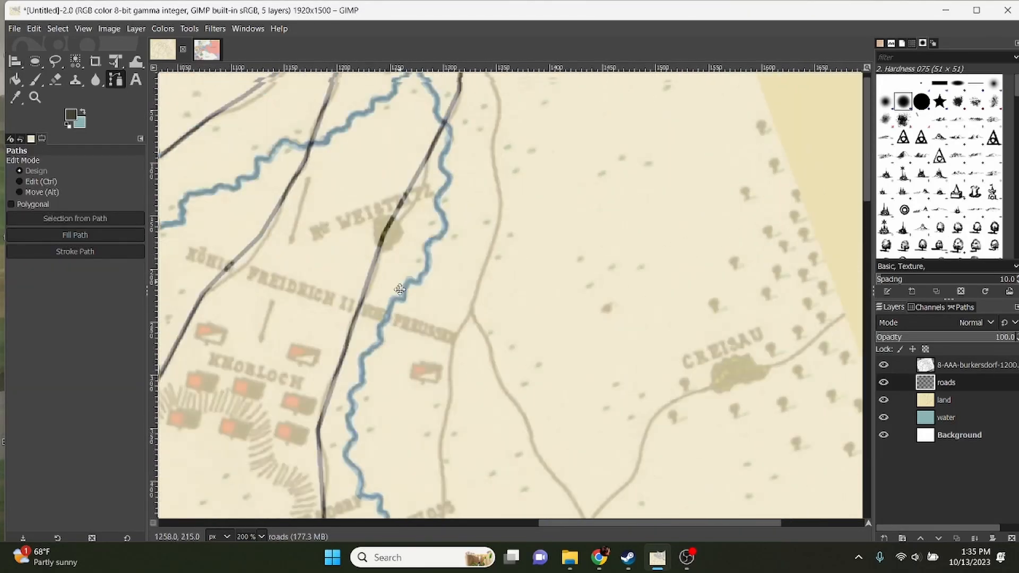
# Step: Trace the road east of the river from the map's north edge south past Schloss to the O'Kelly junction, and stroke it with the Paintbrush
pyautogui.click(480, 113)
pyautogui.click(501, 174)
pyautogui.click(500, 213)
pyautogui.click(503, 266)
pyautogui.click(476, 365)
pyautogui.click(549, 180)
pyautogui.click(552, 255)
pyautogui.click(558, 286)
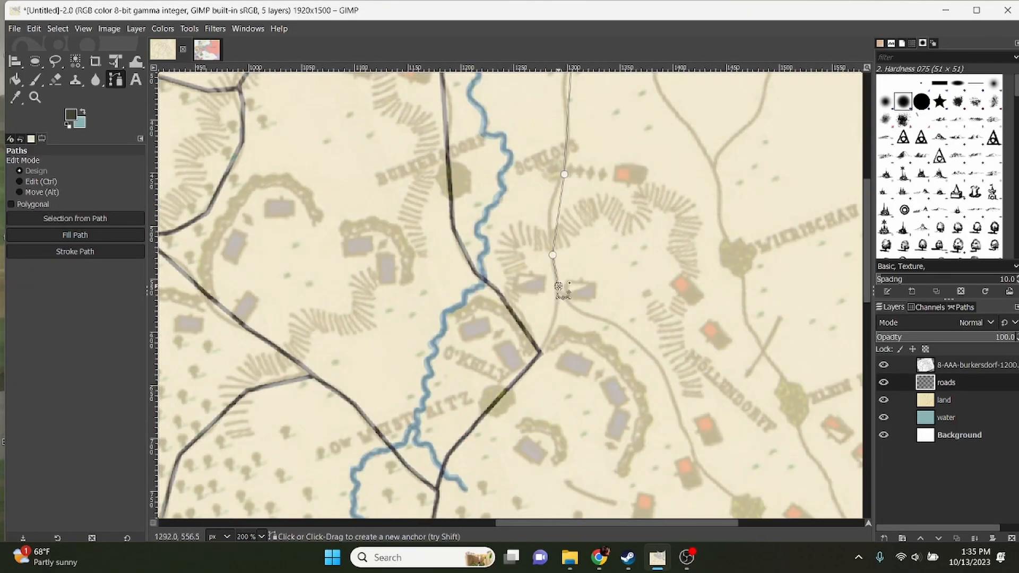
pyautogui.click(540, 353)
pyautogui.click(75, 252)
pyautogui.click(141, 367)
# Step: Start a new path at the road fork east of Nr Weistritz and trace it through Wierischau to Klein Leutmannsdorf
pyautogui.click(15, 62)
pyautogui.click(115, 80)
pyautogui.click(364, 172)
pyautogui.click(423, 276)
pyautogui.click(483, 382)
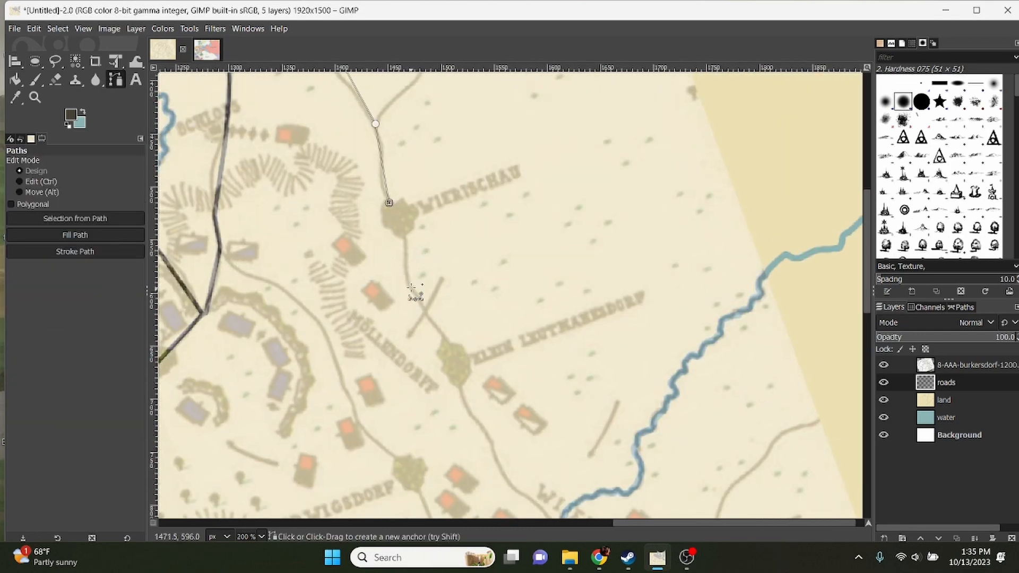
pyautogui.click(411, 287)
pyautogui.click(451, 347)
# Step: Carry the path from Klein Leutmannsdorf across the river at Wied and through Bergseite to the map's east edge, and stroke it
pyautogui.click(413, 321)
pyautogui.click(452, 350)
pyautogui.click(542, 419)
pyautogui.click(607, 377)
pyautogui.click(793, 219)
pyautogui.click(75, 252)
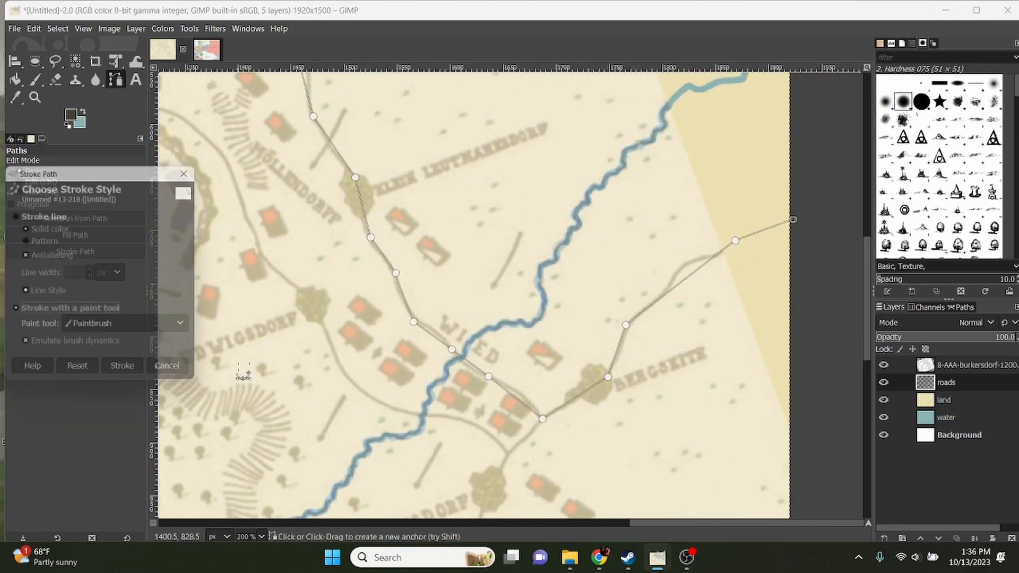
# Step: Trace the road from the fork northeast of O'Kelly past Möllendorff and through Ludwigsdorf
pyautogui.click(400, 255)
pyautogui.click(451, 273)
pyautogui.click(485, 308)
pyautogui.click(497, 341)
pyautogui.click(363, 202)
pyautogui.click(386, 232)
pyautogui.click(421, 256)
pyautogui.click(432, 290)
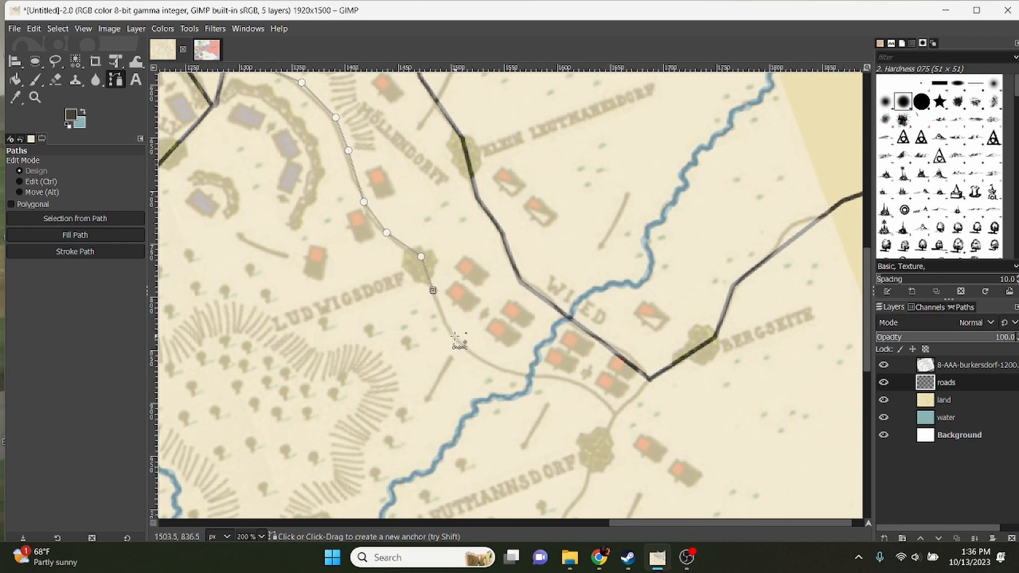
# Step: Carry the path from Ludwigsdorf across the river to the junction north of Leutmannsdorf, and stroke it with the Paintbrush
pyautogui.click(455, 336)
pyautogui.click(495, 365)
pyautogui.click(588, 385)
pyautogui.click(614, 415)
pyautogui.click(75, 251)
pyautogui.click(126, 363)
# Step: Trace the road from the junction south through Leutmannsdorf to Ober Leutmannsdorf and stroke it with the Paintbrush
pyautogui.click(636, 192)
pyautogui.click(611, 248)
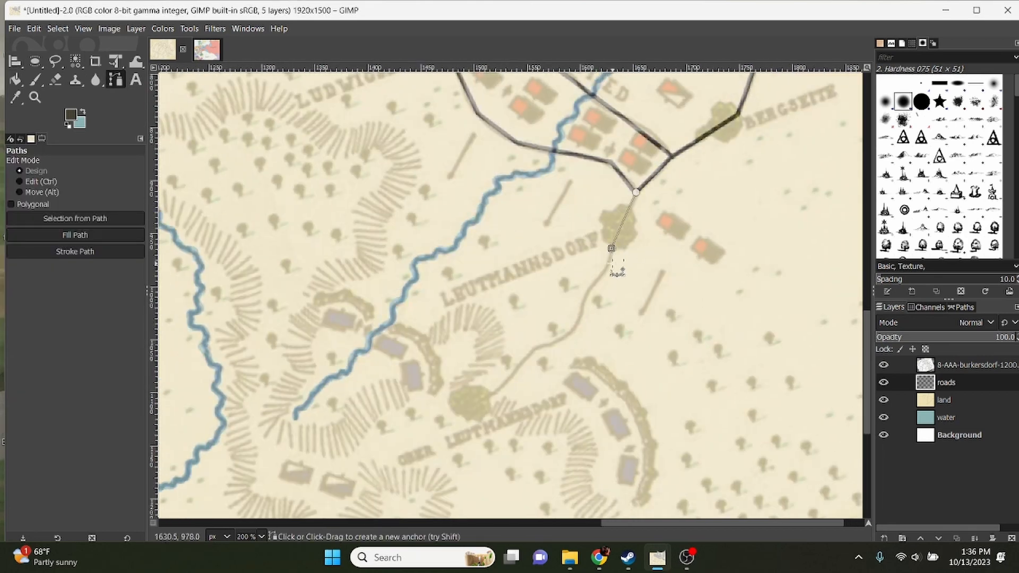
pyautogui.click(476, 403)
pyautogui.click(74, 252)
pyautogui.click(126, 364)
# Step: Trace the road from the bend north of Wierischau through Creisau to the map's east edge and stroke it with the Paintbrush
pyautogui.scroll(-2, 595, 359)
pyautogui.scroll(7, 595, 358)
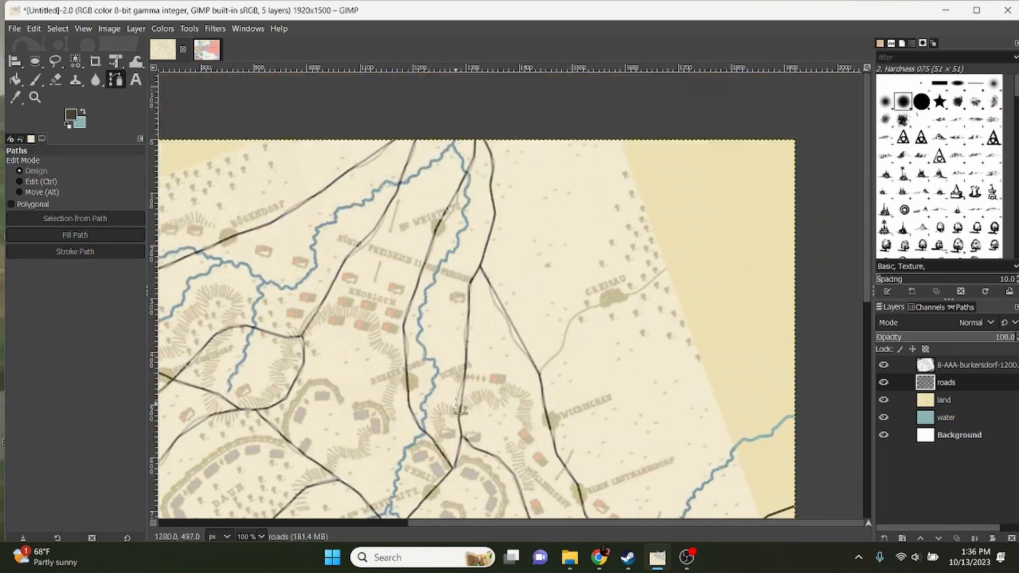
pyautogui.scroll(3, 562, 372)
pyautogui.click(490, 353)
pyautogui.click(553, 289)
pyautogui.click(579, 193)
pyautogui.click(760, 116)
pyautogui.click(641, 244)
pyautogui.click(676, 266)
pyautogui.click(796, 260)
pyautogui.click(846, 239)
pyautogui.click(75, 251)
pyautogui.click(125, 361)
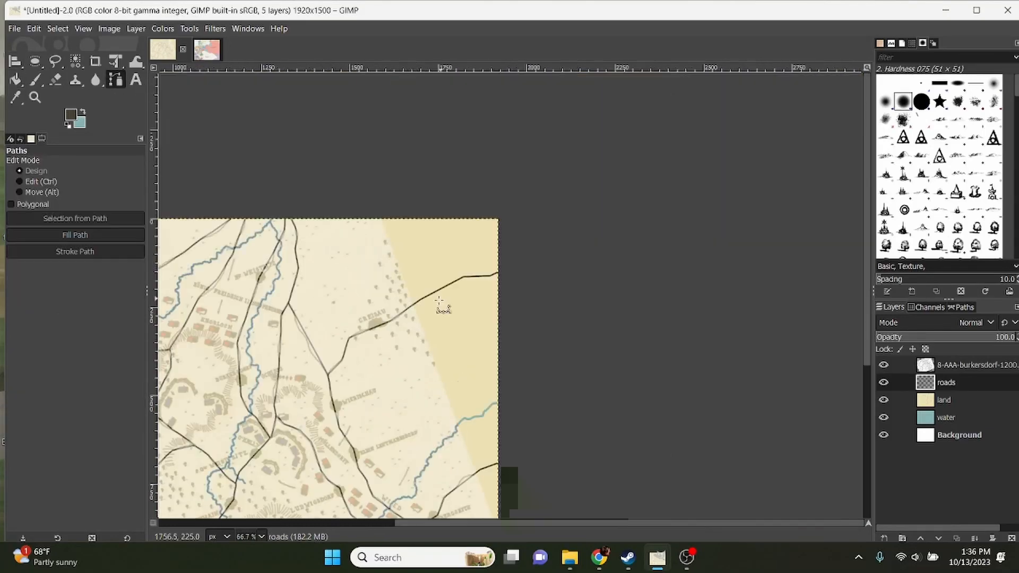
# Step: Check the finished road network across the whole map with the reference layer hidden, and show the reference again
pyautogui.moveTo(594, 315); pyautogui.dragTo(540, 300)
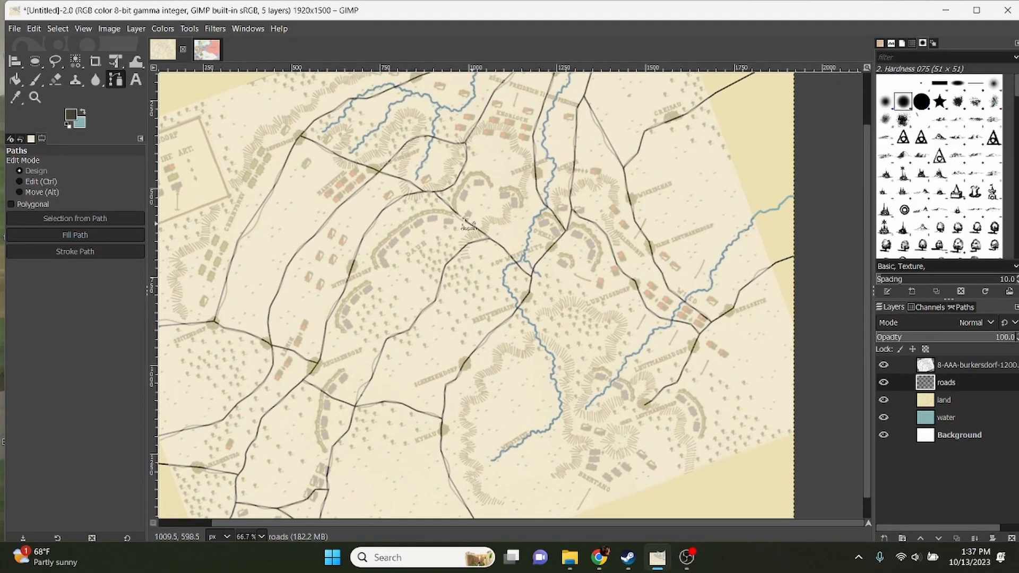
pyautogui.moveTo(429, 201); pyautogui.dragTo(560, 317)
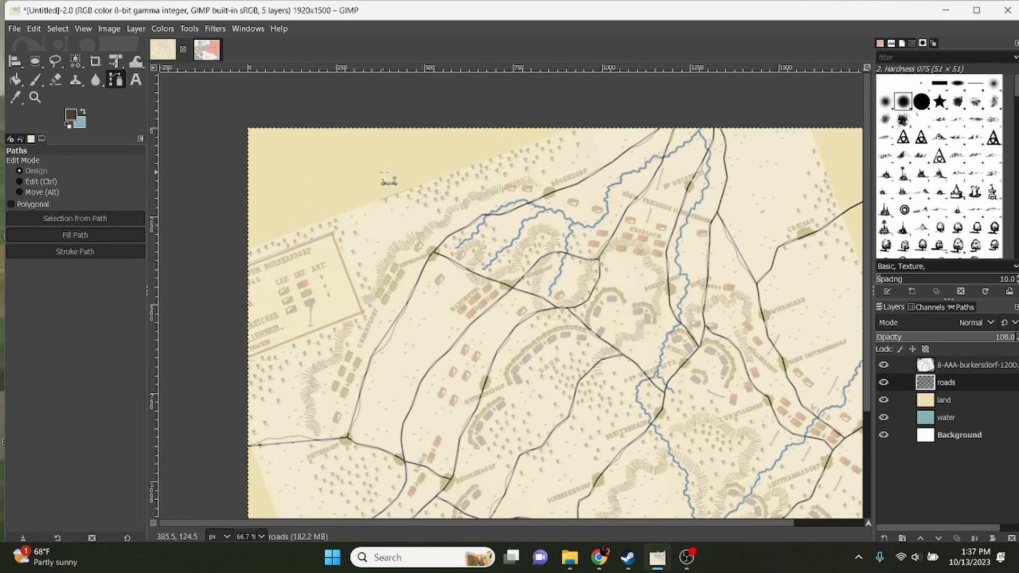
pyautogui.moveTo(502, 187); pyautogui.dragTo(383, 131)
pyautogui.moveTo(299, 135); pyautogui.dragTo(320, 137)
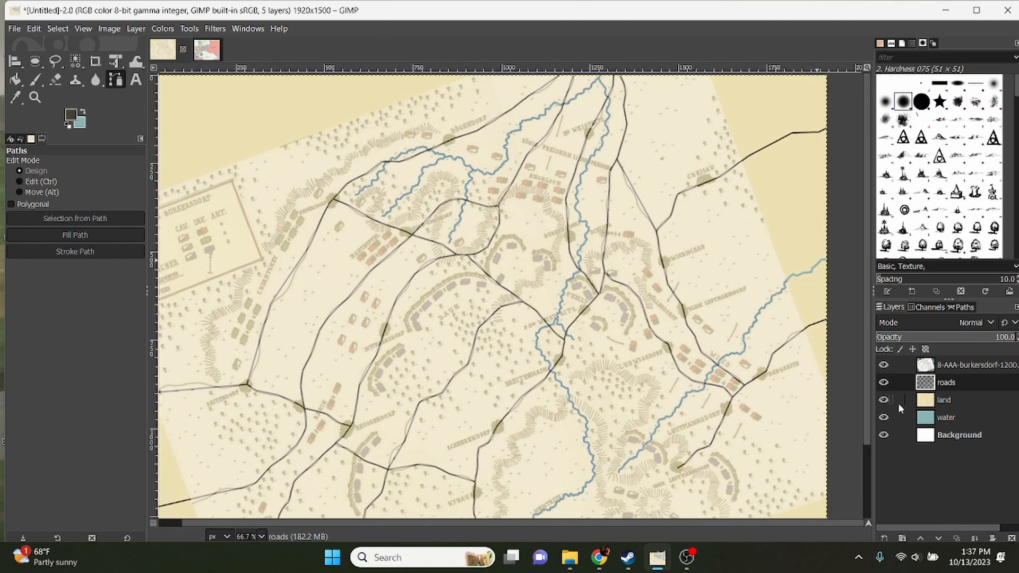
pyautogui.scroll(-3, 425, 234)
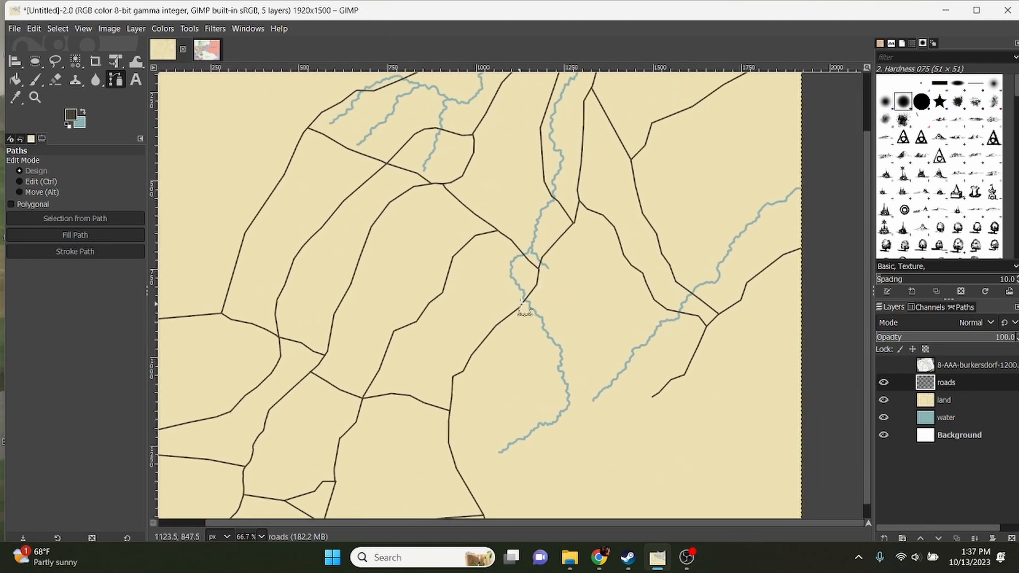
pyautogui.click(892, 366)
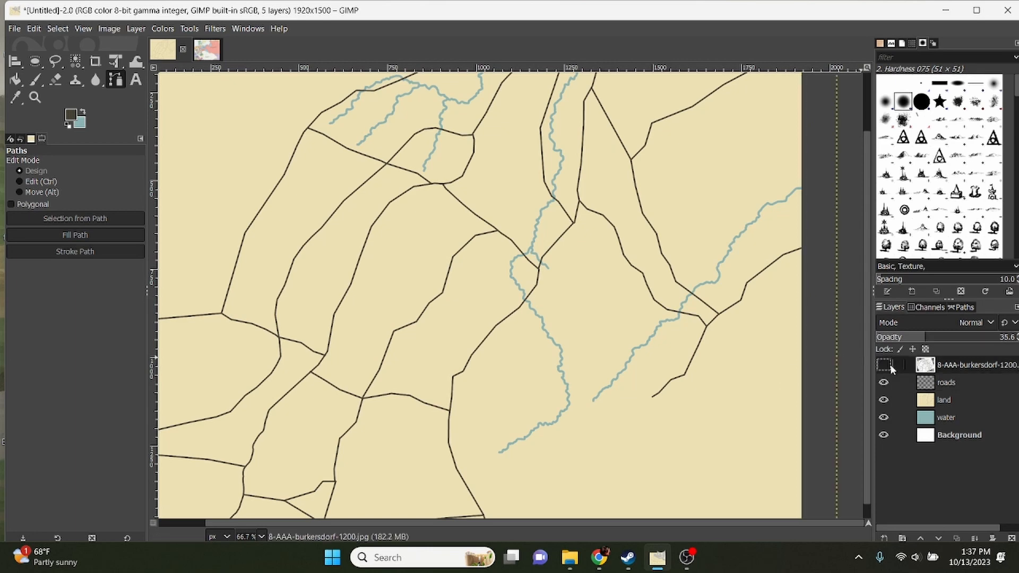
pyautogui.click(884, 365)
pyautogui.moveTo(530, 354); pyautogui.dragTo(583, 299)
pyautogui.moveTo(441, 246); pyautogui.dragTo(486, 317)
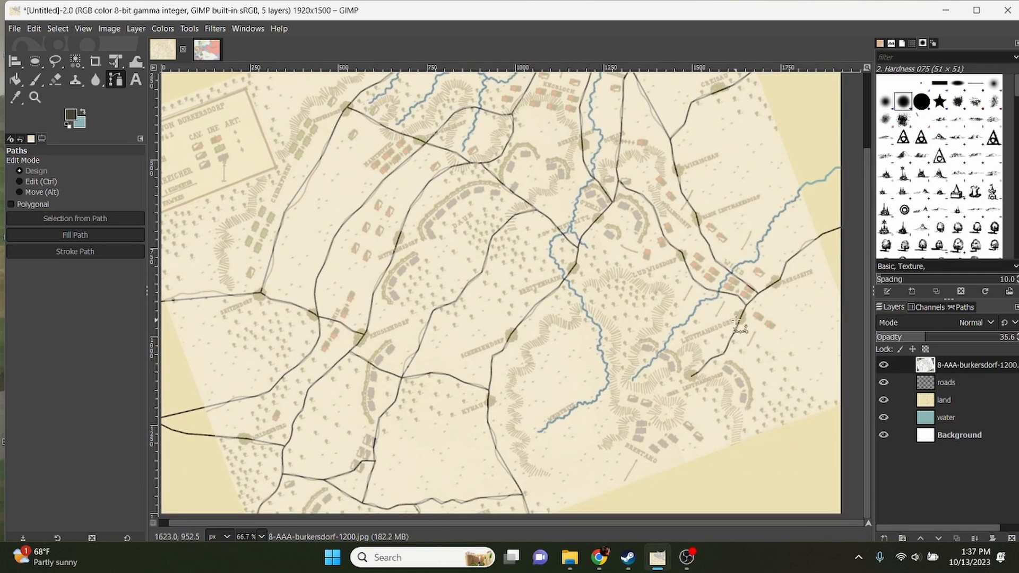
# Step: Create a transparent 1920 × 1500 px layer named "cities" directly above the land layer
pyautogui.click(934, 380)
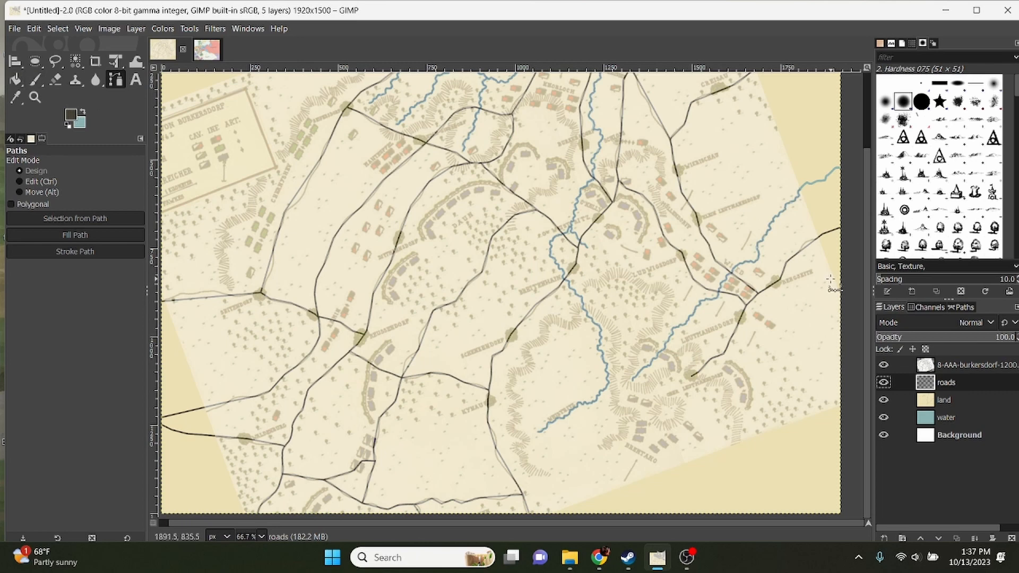
pyautogui.press('pagedown')
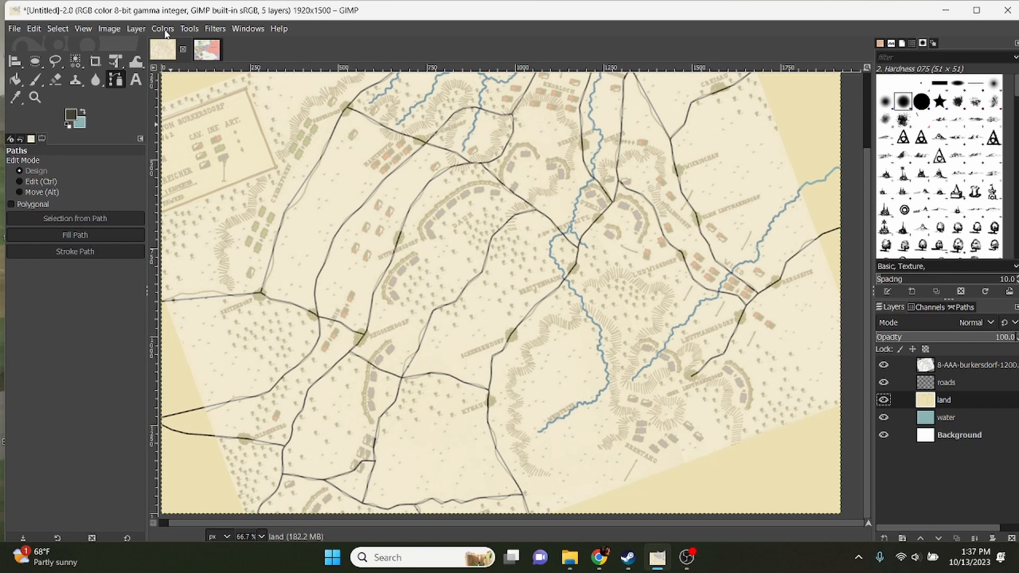
pyautogui.click(137, 28)
pyautogui.click(167, 42)
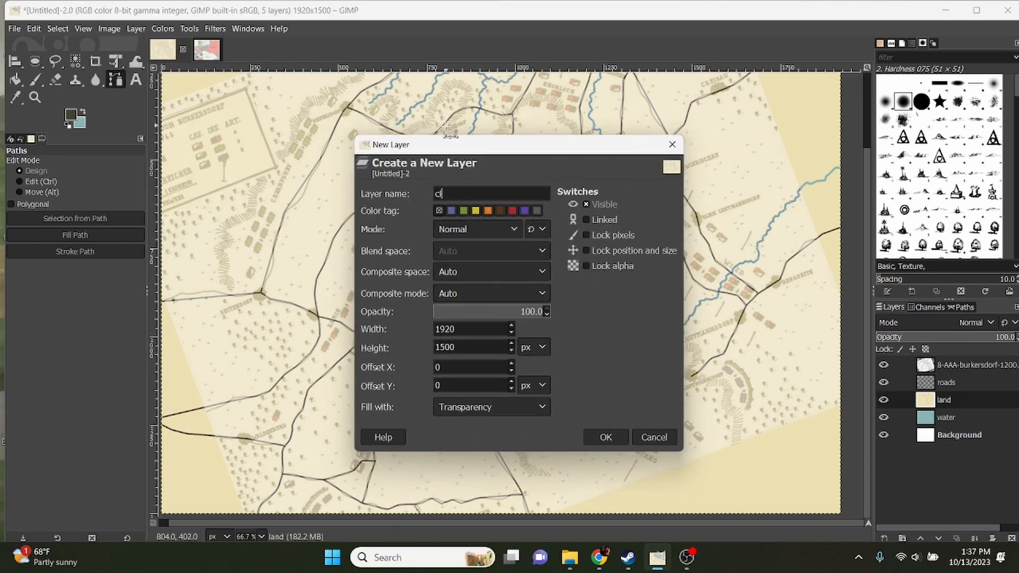
pyautogui.click(608, 436)
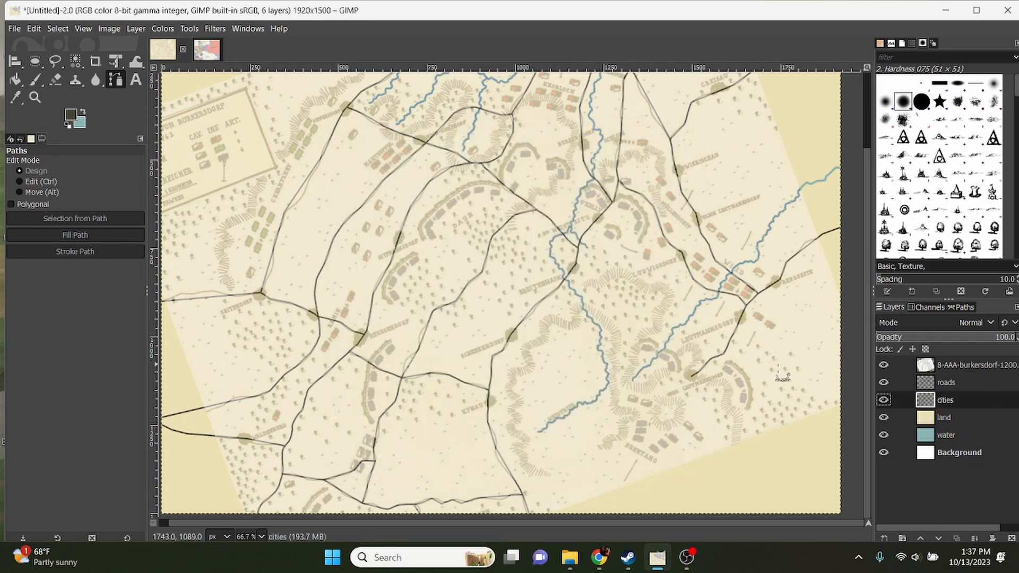
# Step: With the size 5 Paintbrush, paint dark building blocks on the east side of the road through Schenkendorf
pyautogui.click(35, 79)
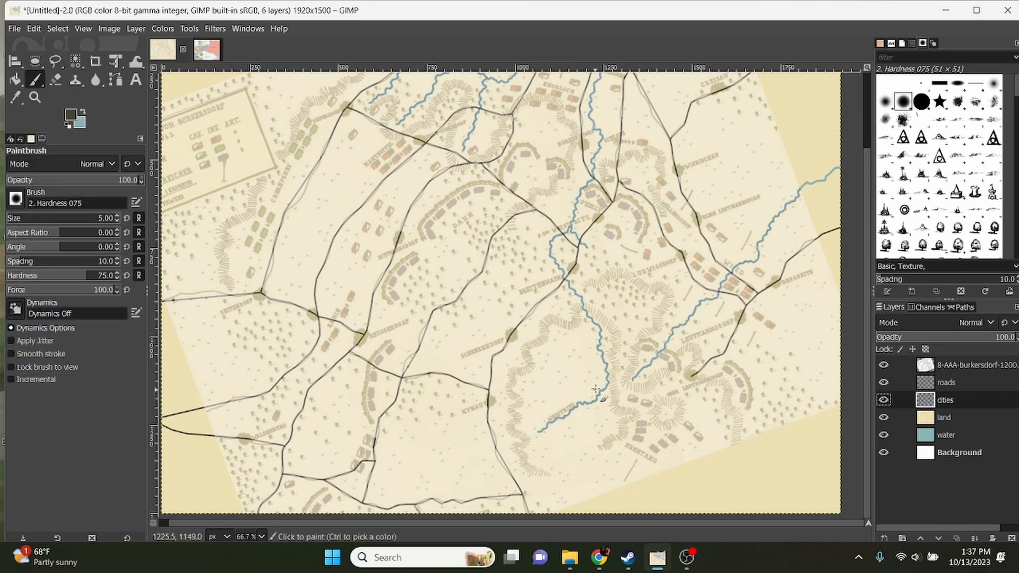
pyautogui.scroll(6, 522, 359)
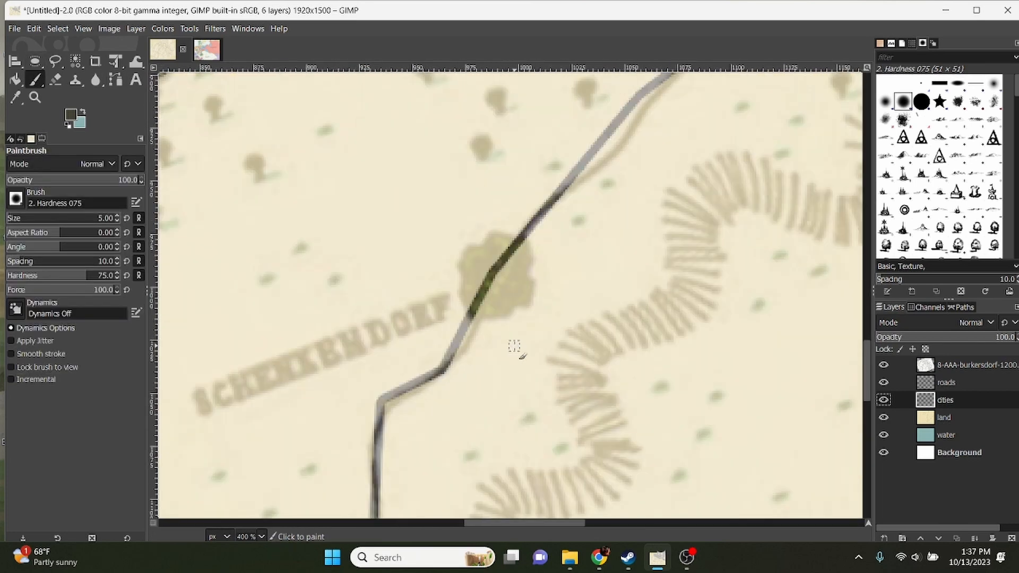
pyautogui.scroll(-6, 529, 354)
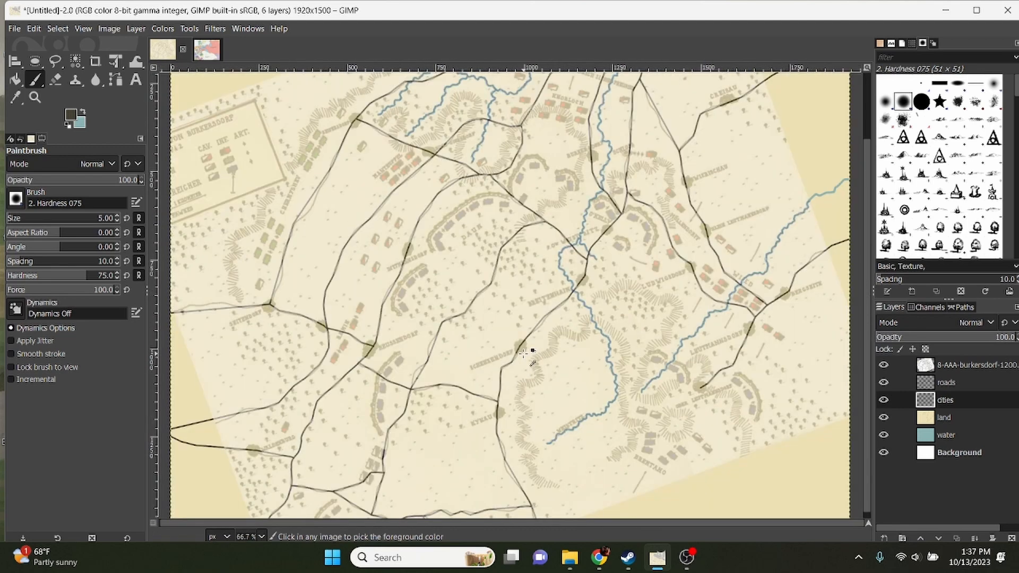
pyautogui.scroll(5, 615, 395)
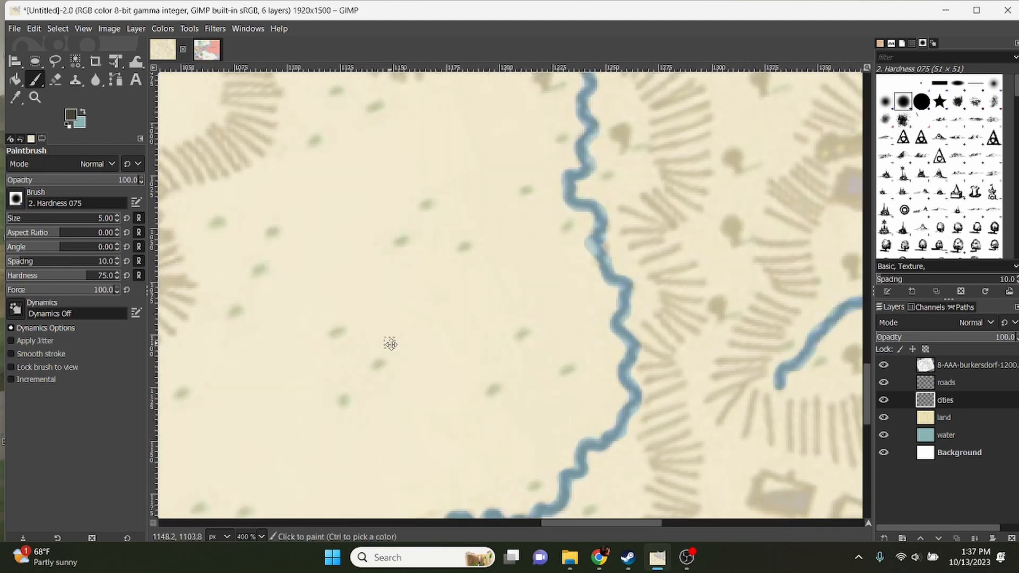
pyautogui.moveTo(391, 343); pyautogui.dragTo(567, 419)
pyautogui.scroll(3, 585, 333)
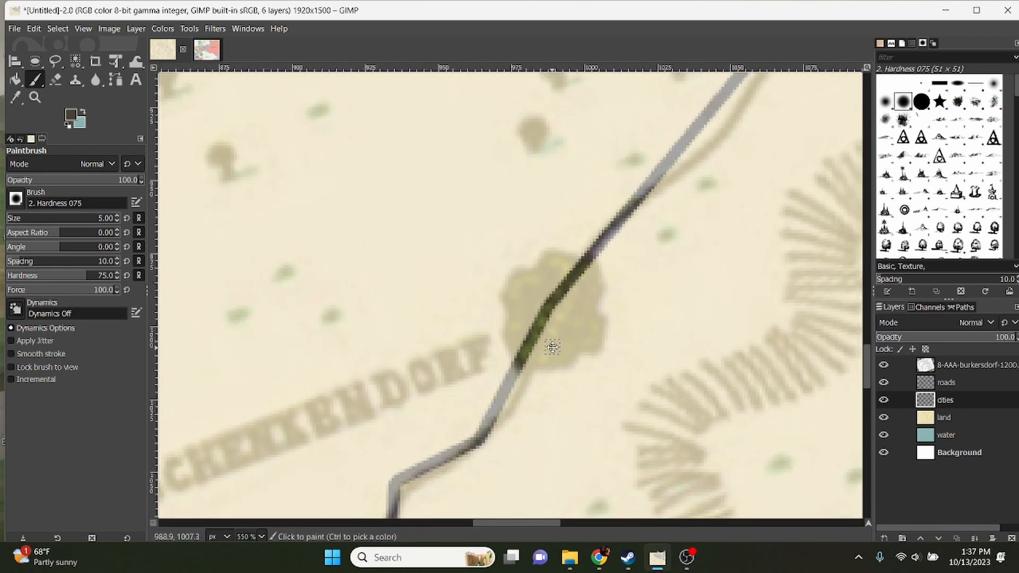
pyautogui.click(560, 363)
pyautogui.moveTo(560, 364)
pyautogui.mouseDown()
pyautogui.moveTo(565, 389)
pyautogui.moveTo(589, 344)
pyautogui.moveTo(577, 345)
pyautogui.moveTo(603, 340)
pyautogui.mouseUp()
pyautogui.moveTo(597, 297)
pyautogui.mouseDown()
pyautogui.moveTo(640, 323)
pyautogui.moveTo(657, 284)
pyautogui.moveTo(609, 261)
pyautogui.moveTo(596, 283)
pyautogui.moveTo(622, 298)
pyautogui.mouseUp()
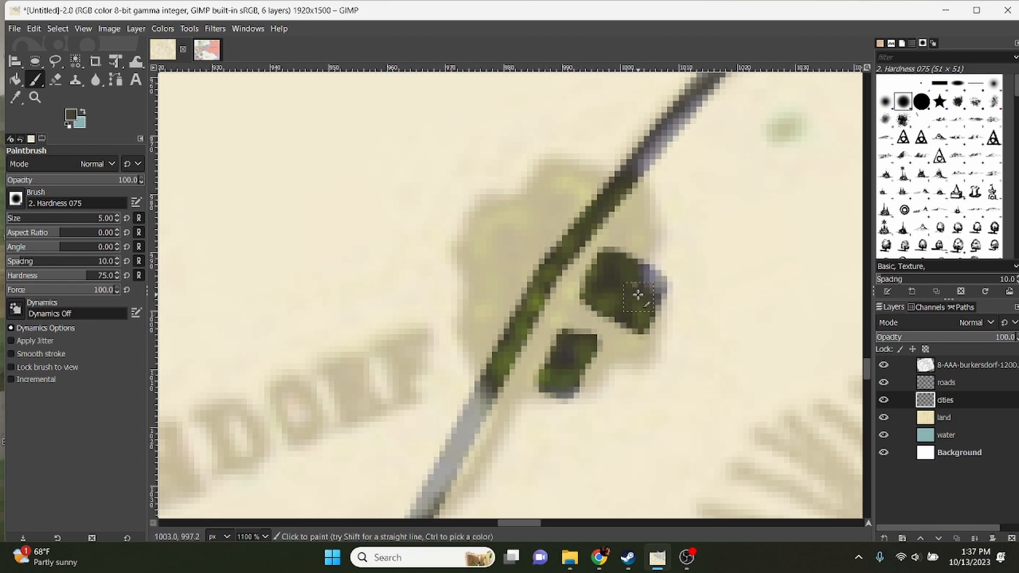
pyautogui.moveTo(663, 213)
pyautogui.mouseDown()
pyautogui.moveTo(630, 234)
pyautogui.moveTo(656, 246)
pyautogui.mouseUp()
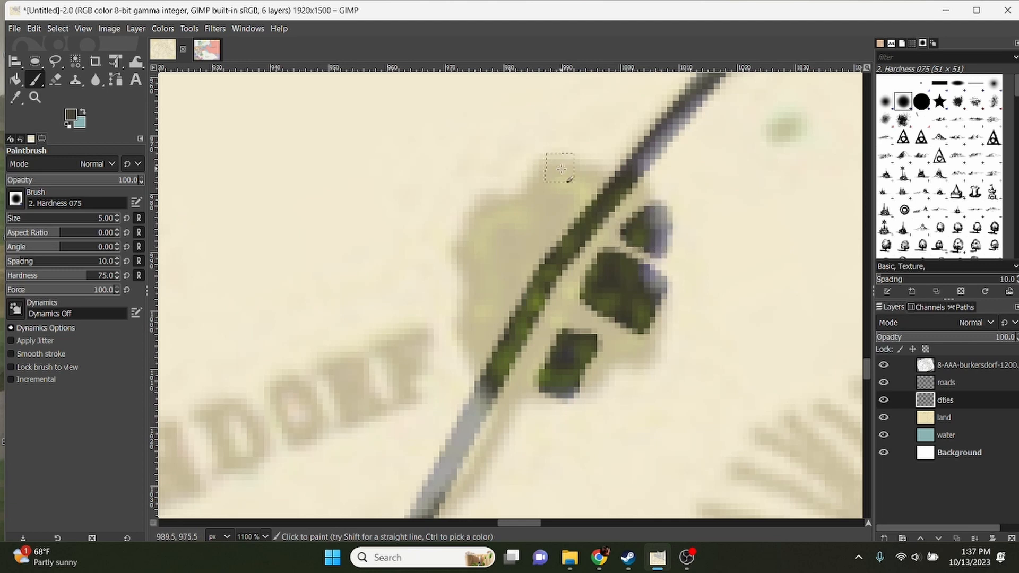
# Step: Paint building blocks along the west side of Schenkendorf's road and a small one at the village's south end
pyautogui.moveTo(562, 169)
pyautogui.mouseDown()
pyautogui.moveTo(556, 196)
pyautogui.moveTo(578, 184)
pyautogui.mouseUp()
pyautogui.moveTo(505, 217)
pyautogui.mouseDown()
pyautogui.moveTo(488, 202)
pyautogui.moveTo(536, 236)
pyautogui.moveTo(508, 254)
pyautogui.moveTo(468, 213)
pyautogui.moveTo(506, 240)
pyautogui.moveTo(479, 214)
pyautogui.moveTo(456, 237)
pyautogui.moveTo(464, 209)
pyautogui.moveTo(450, 236)
pyautogui.mouseUp()
pyautogui.moveTo(477, 279)
pyautogui.mouseDown()
pyautogui.moveTo(500, 293)
pyautogui.moveTo(479, 323)
pyautogui.moveTo(474, 290)
pyautogui.mouseUp()
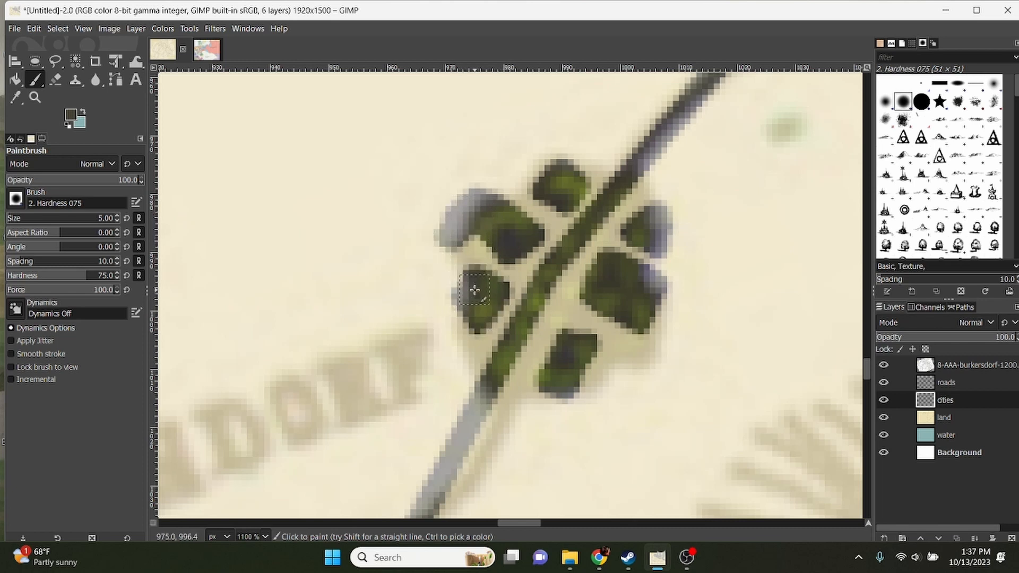
pyautogui.moveTo(441, 348)
pyautogui.mouseDown()
pyautogui.moveTo(469, 366)
pyautogui.moveTo(434, 352)
pyautogui.mouseUp()
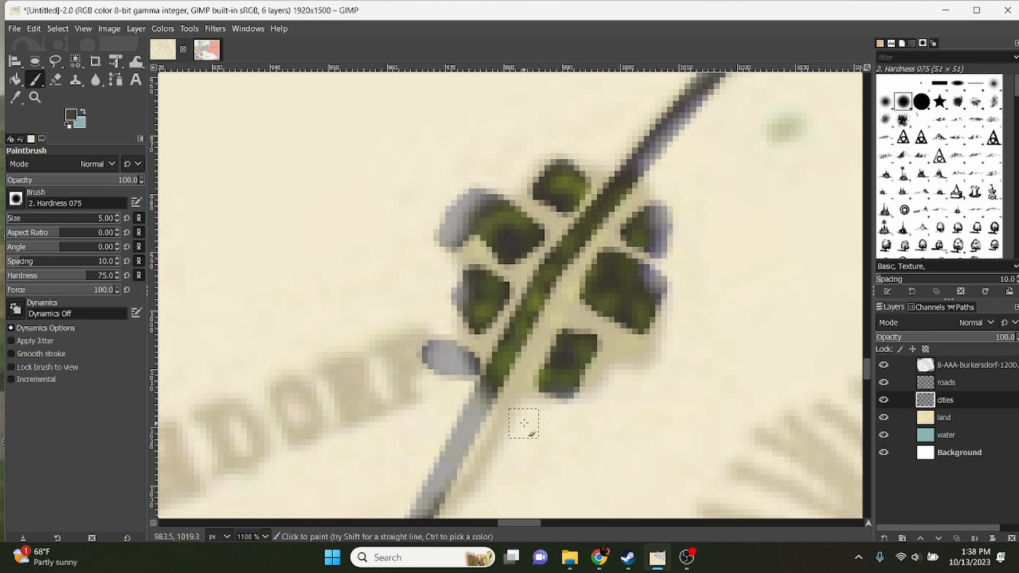
pyautogui.moveTo(522, 393); pyautogui.dragTo(517, 417)
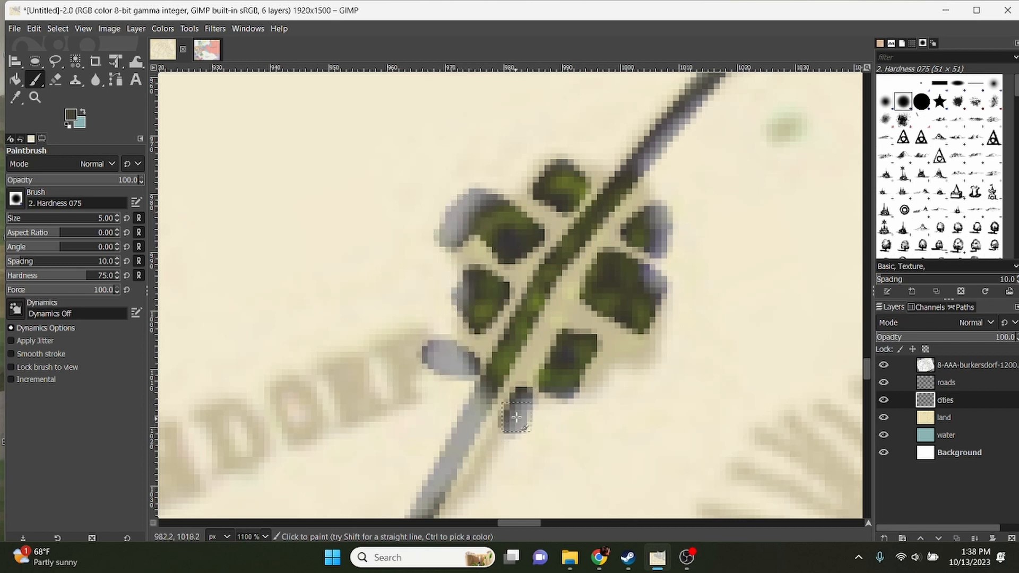
# Step: Check how the painted village looks on the full map with the reference hidden, and show the reference again
pyautogui.click(883, 365)
pyautogui.scroll(-10, 711, 301)
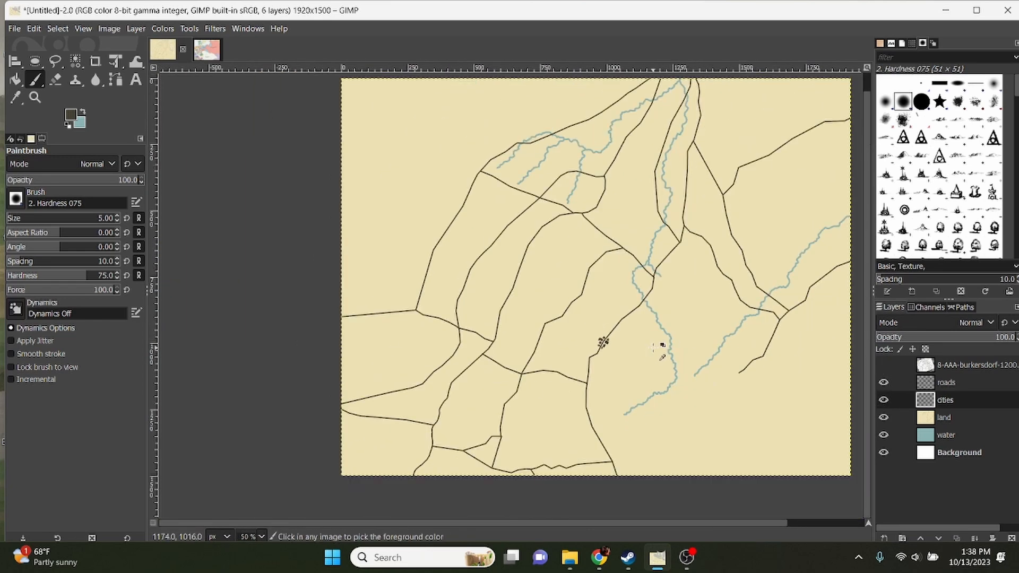
pyautogui.moveTo(640, 343); pyautogui.dragTo(568, 368)
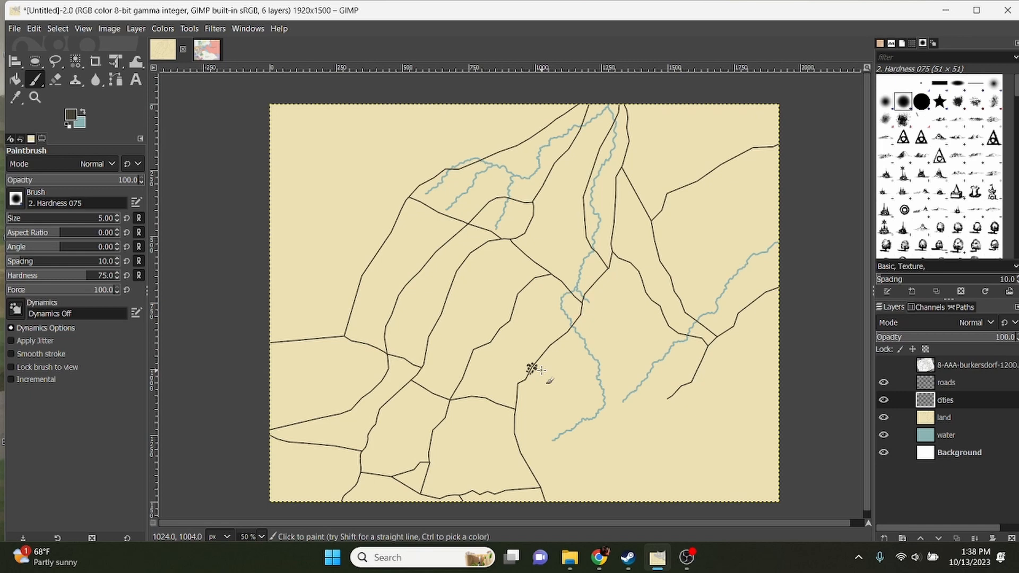
pyautogui.click(883, 365)
# Step: Paint dark building blocks along both sides of the road at Kynau
pyautogui.scroll(3, 474, 324)
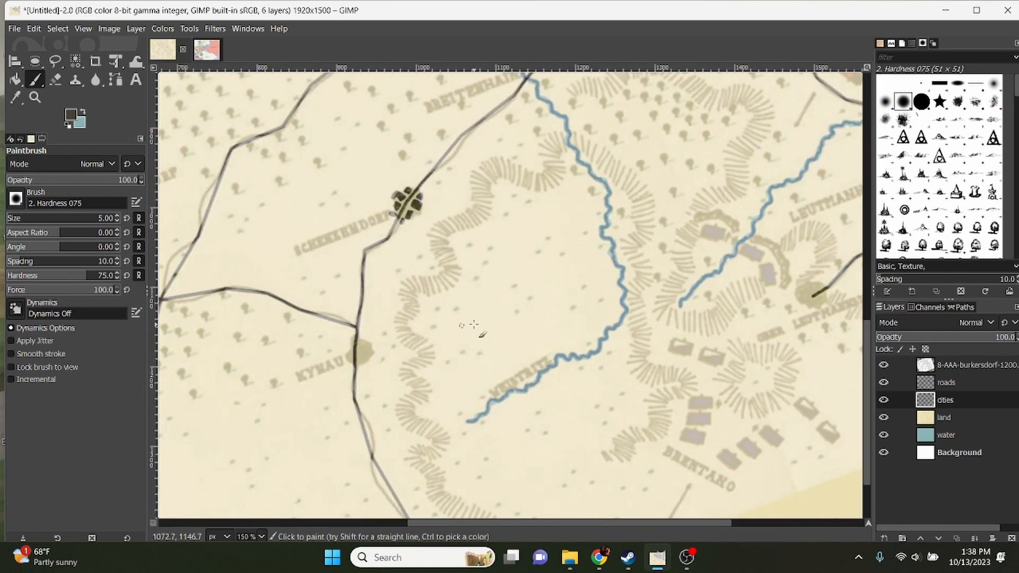
pyautogui.scroll(3, 474, 324)
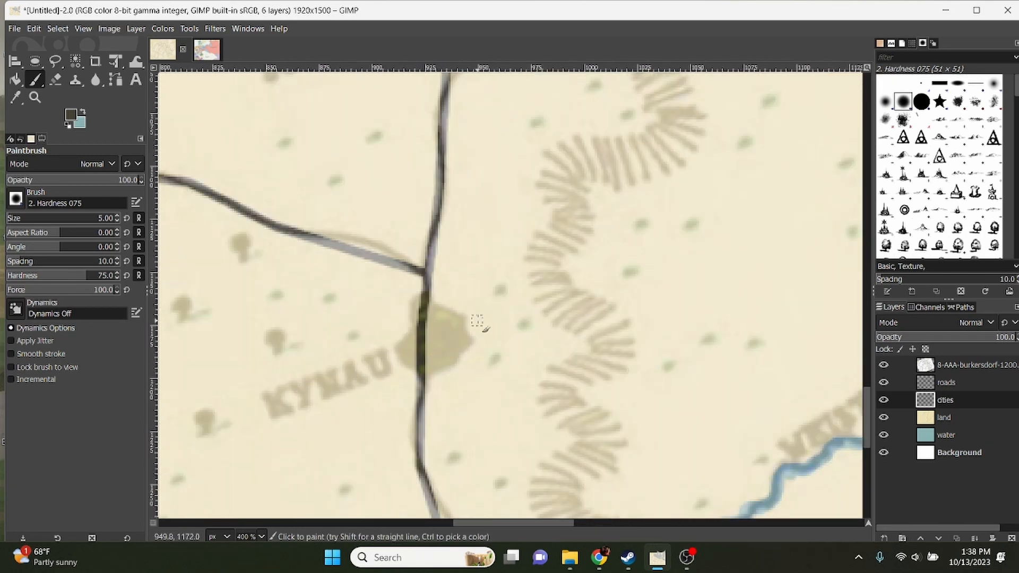
pyautogui.scroll(2, 417, 295)
pyautogui.moveTo(405, 294); pyautogui.dragTo(405, 325)
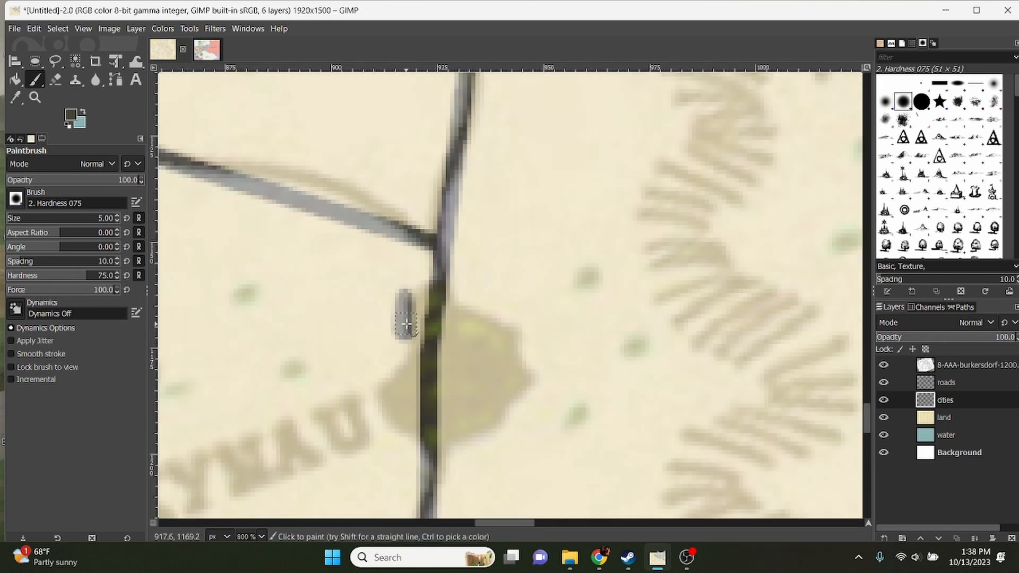
pyautogui.scroll(-2, 410, 308)
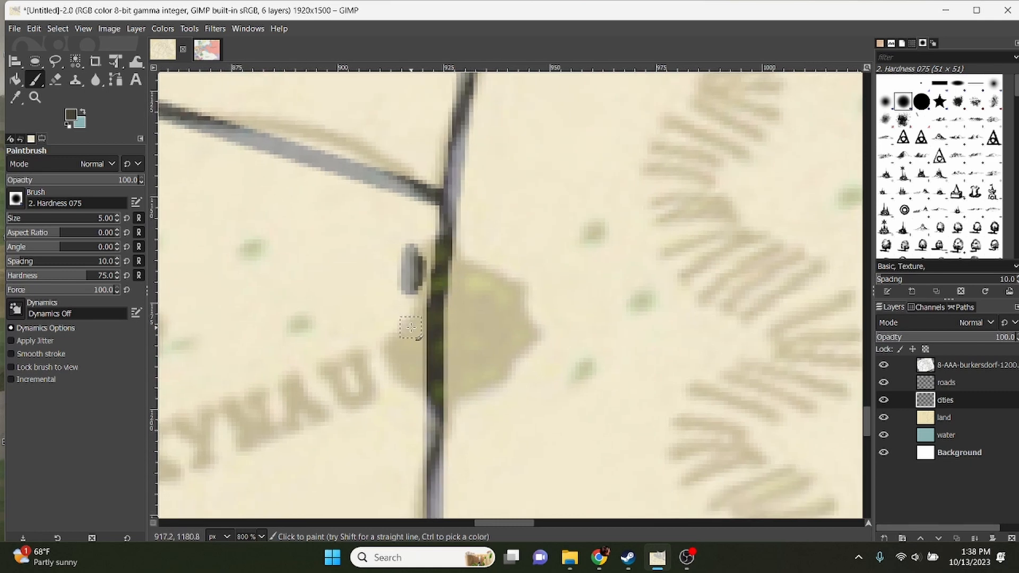
pyautogui.moveTo(411, 328)
pyautogui.mouseDown()
pyautogui.moveTo(378, 324)
pyautogui.moveTo(381, 343)
pyautogui.moveTo(407, 343)
pyautogui.moveTo(408, 332)
pyautogui.moveTo(406, 365)
pyautogui.moveTo(401, 354)
pyautogui.moveTo(385, 371)
pyautogui.mouseUp()
pyautogui.moveTo(410, 405)
pyautogui.mouseDown()
pyautogui.moveTo(409, 388)
pyautogui.moveTo(462, 391)
pyautogui.moveTo(480, 377)
pyautogui.moveTo(462, 282)
pyautogui.moveTo(519, 304)
pyautogui.moveTo(530, 298)
pyautogui.moveTo(485, 289)
pyautogui.moveTo(514, 307)
pyautogui.mouseUp()
# Step: Paint the remaining dark building blocks on the village patch at Kynau
pyautogui.scroll(-7, 584, 309)
pyautogui.scroll(8, 439, 266)
pyautogui.scroll(-2, 494, 284)
pyautogui.scroll(2, 497, 287)
pyautogui.moveTo(555, 265)
pyautogui.mouseDown()
pyautogui.moveTo(606, 263)
pyautogui.moveTo(637, 289)
pyautogui.moveTo(533, 412)
pyautogui.moveTo(596, 425)
pyautogui.moveTo(658, 409)
pyautogui.mouseUp()
# Step: Paint dark building blocks along the west side of the road at the northern Leutmannsdorf village
pyautogui.scroll(-2, 731, 424)
pyautogui.scroll(-6, 731, 424)
pyautogui.moveTo(671, 356); pyautogui.dragTo(369, 433)
pyautogui.scroll(5, 685, 260)
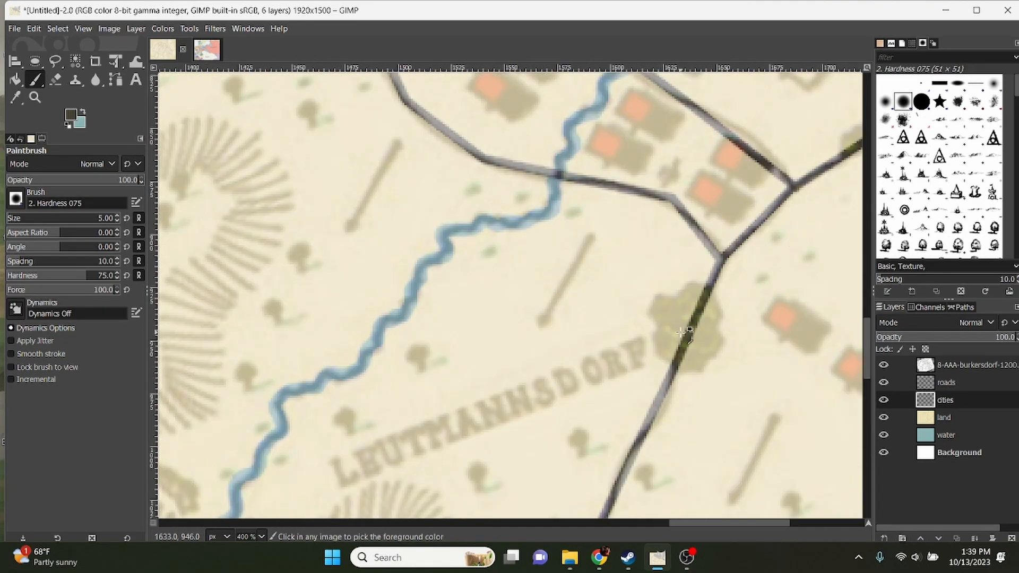
pyautogui.scroll(1, 692, 330)
pyautogui.moveTo(502, 336)
pyautogui.mouseDown()
pyautogui.moveTo(506, 373)
pyautogui.moveTo(500, 355)
pyautogui.mouseUp()
pyautogui.moveTo(532, 336)
pyautogui.mouseDown()
pyautogui.moveTo(552, 334)
pyautogui.moveTo(534, 363)
pyautogui.mouseUp()
pyautogui.scroll(3, 523, 387)
pyautogui.moveTo(448, 408); pyautogui.dragTo(473, 439)
# Step: Paint dark building blocks along the east side of the road at the northern Leutmannsdorf village
pyautogui.moveTo(677, 250); pyautogui.dragTo(701, 294)
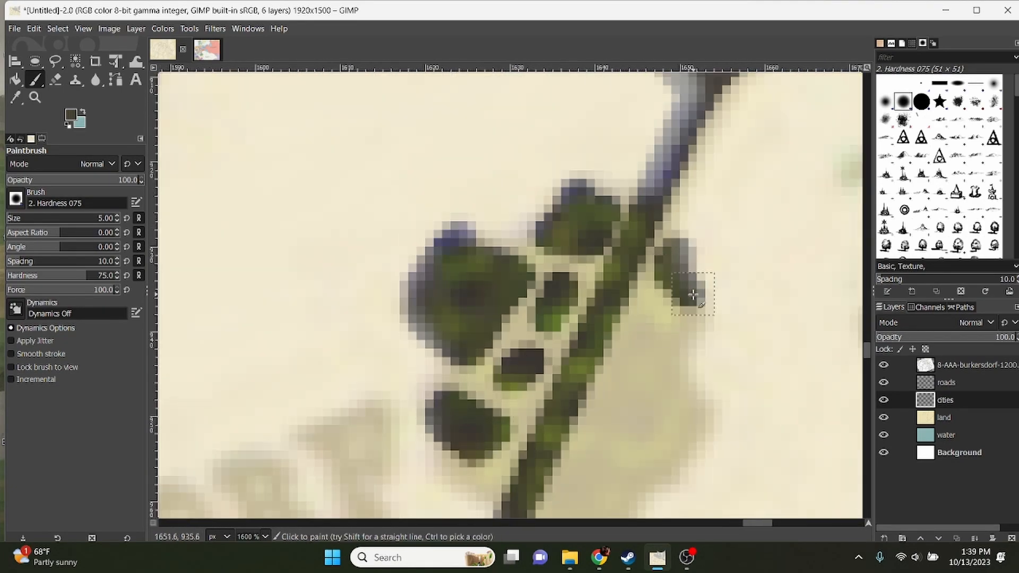
pyautogui.scroll(-2, 652, 330)
pyautogui.moveTo(626, 287); pyautogui.dragTo(638, 321)
pyautogui.moveTo(587, 379); pyautogui.dragTo(589, 432)
# Step: Paint dark building blocks along both sides of the road at Bergseite
pyautogui.scroll(-6, 545, 373)
pyautogui.scroll(5, 655, 239)
pyautogui.moveTo(482, 374); pyautogui.dragTo(498, 389)
pyautogui.moveTo(529, 351); pyautogui.dragTo(569, 331)
pyautogui.moveTo(580, 277)
pyautogui.mouseDown()
pyautogui.moveTo(609, 249)
pyautogui.moveTo(671, 229)
pyautogui.mouseUp()
pyautogui.moveTo(622, 209); pyautogui.dragTo(624, 219)
pyautogui.scroll(-4, 709, 356)
pyautogui.click(683, 399)
pyautogui.click(711, 390)
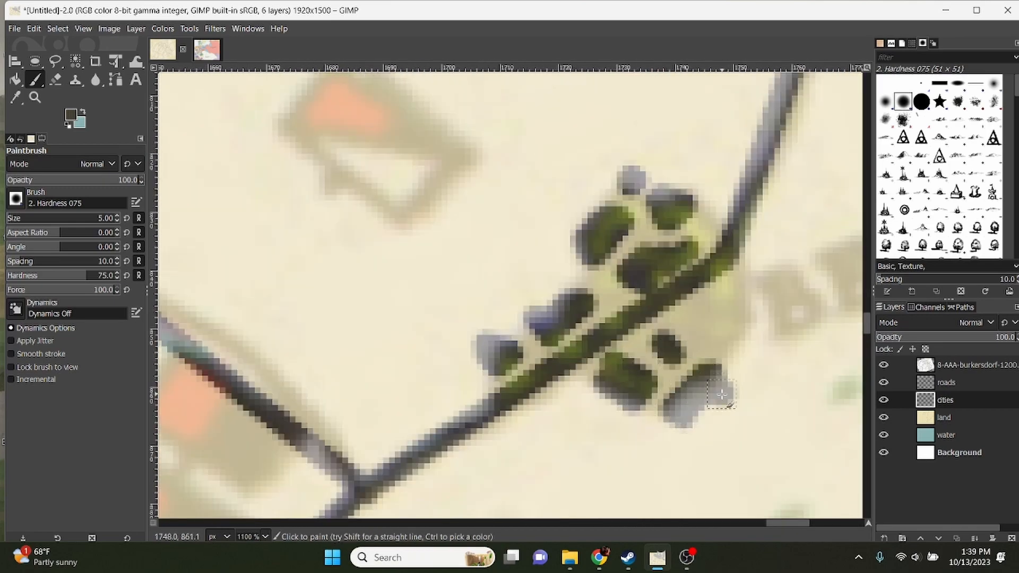
pyautogui.click(717, 314)
# Step: Paint dark building blocks around the road's end at the southern Leutmannsdorf village, filling the faded patch
pyautogui.scroll(-5, 690, 345)
pyautogui.scroll(5, 470, 266)
pyautogui.scroll(-1, 470, 266)
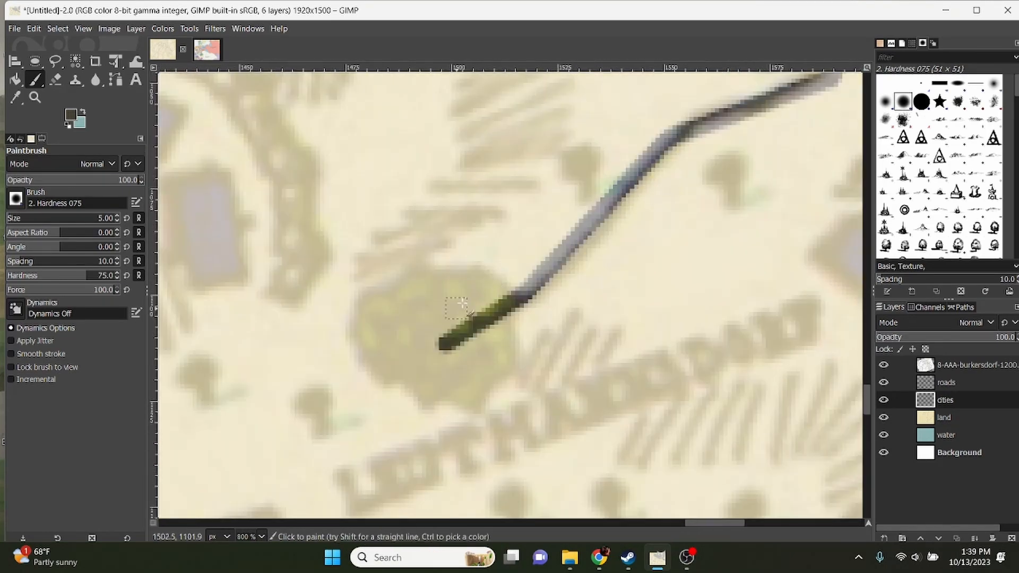
pyautogui.click(475, 282)
pyautogui.click(418, 276)
pyautogui.click(432, 308)
pyautogui.click(493, 353)
pyautogui.moveTo(502, 340); pyautogui.dragTo(484, 354)
pyautogui.moveTo(467, 374)
pyautogui.mouseDown()
pyautogui.moveTo(455, 398)
pyautogui.moveTo(442, 380)
pyautogui.mouseUp()
pyautogui.moveTo(419, 400); pyautogui.dragTo(393, 358)
pyautogui.moveTo(372, 367); pyautogui.dragTo(375, 334)
pyautogui.moveTo(357, 315); pyautogui.dragTo(373, 307)
pyautogui.click(374, 306)
# Step: Paint dark building blocks in the area west of the junction at Reussendorf
pyautogui.scroll(-5, 373, 306)
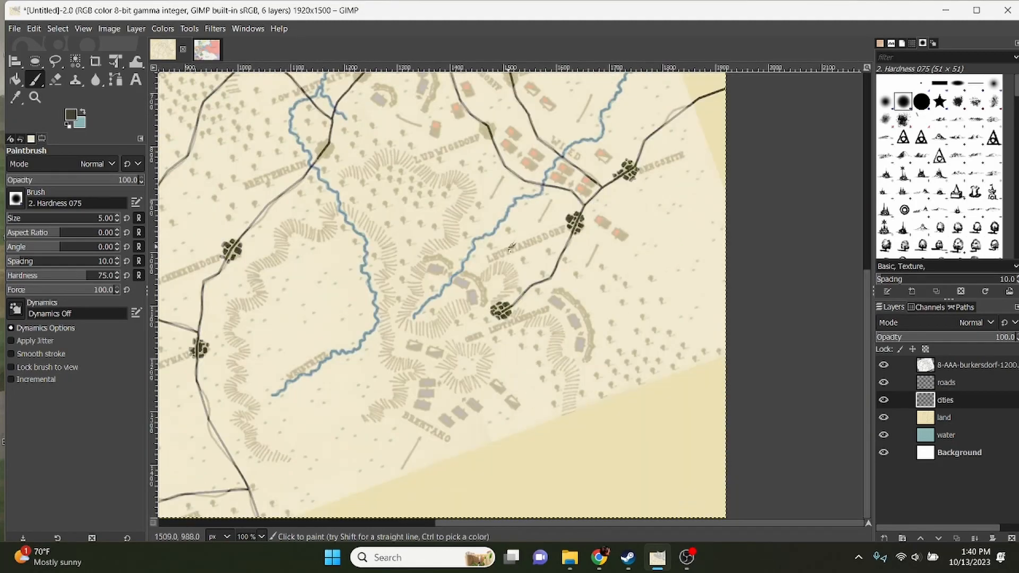
pyautogui.scroll(5, 527, 277)
pyautogui.click(407, 283)
pyautogui.click(393, 325)
pyautogui.click(449, 307)
pyautogui.click(417, 353)
pyautogui.click(392, 376)
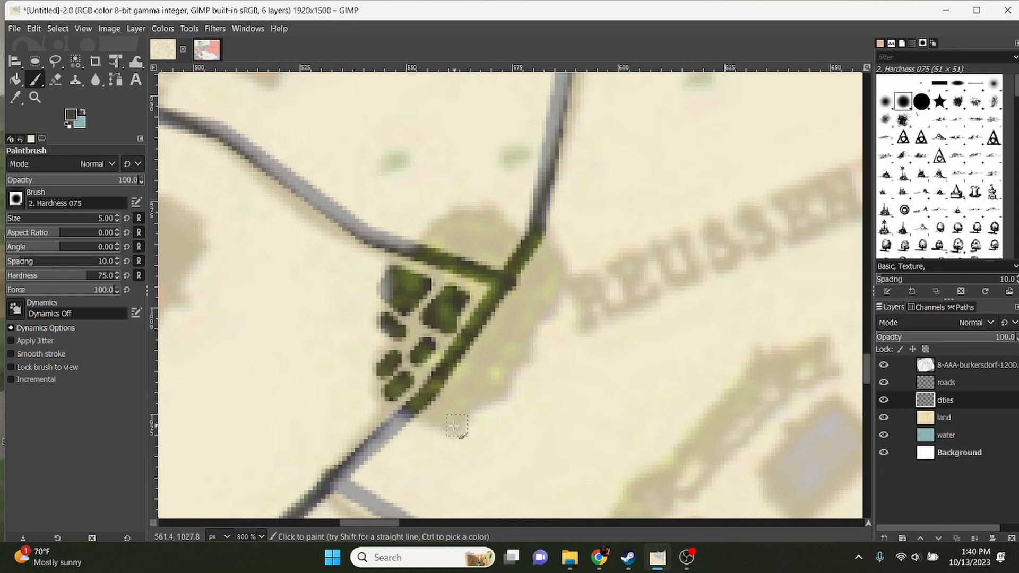
# Step: Paint building blocks along the east side of Reussendorf's road and north of its junction
pyautogui.click(453, 410)
pyautogui.click(485, 376)
pyautogui.click(509, 317)
pyautogui.click(511, 362)
pyautogui.click(545, 287)
pyautogui.click(552, 260)
pyautogui.scroll(-2, 567, 246)
pyautogui.scroll(2, 531, 212)
pyautogui.click(439, 289)
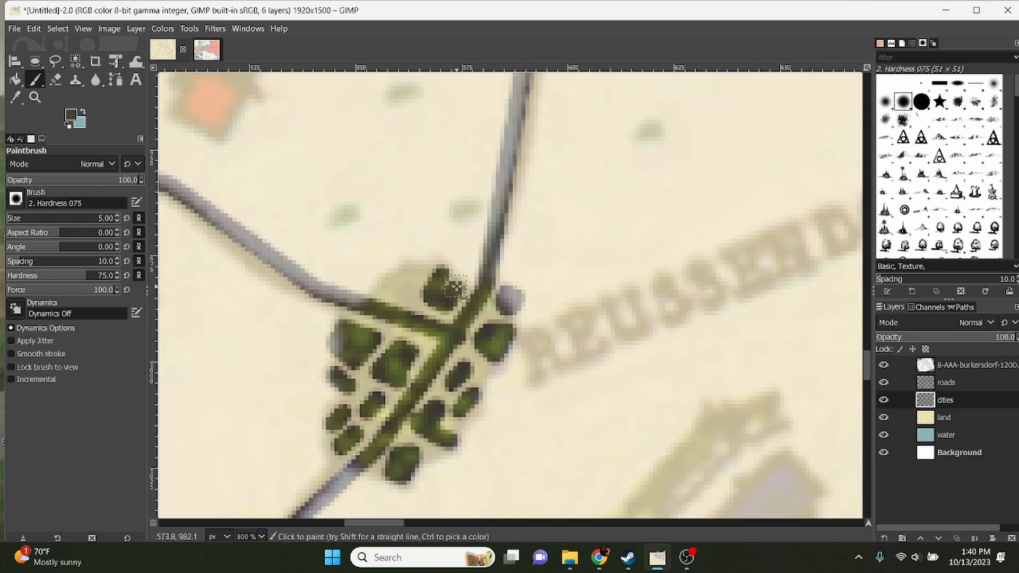
pyautogui.click(406, 272)
# Step: Paint dark building blocks around the three-way road junction of the village on the map's west side
pyautogui.scroll(-4, 406, 272)
pyautogui.scroll(5, 504, 344)
pyautogui.click(503, 369)
pyautogui.moveTo(544, 346)
pyautogui.mouseDown()
pyautogui.moveTo(604, 353)
pyautogui.moveTo(550, 366)
pyautogui.mouseUp()
pyautogui.moveTo(550, 400); pyautogui.dragTo(550, 413)
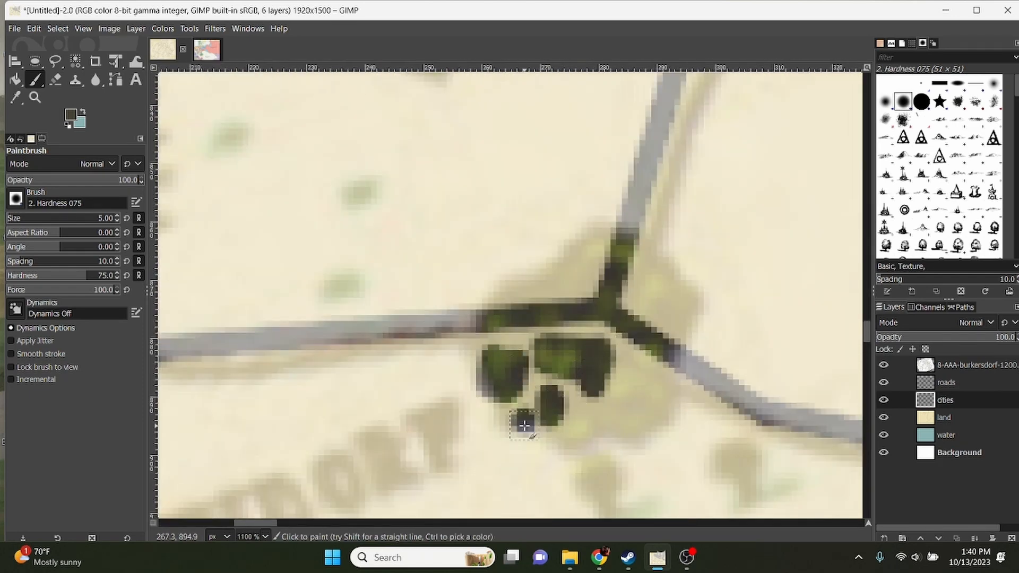
pyautogui.click(523, 425)
pyautogui.moveTo(619, 412); pyautogui.dragTo(654, 406)
pyautogui.click(636, 366)
pyautogui.moveTo(597, 332); pyautogui.dragTo(610, 348)
pyautogui.moveTo(643, 357); pyautogui.dragTo(630, 373)
pyautogui.moveTo(507, 329); pyautogui.dragTo(484, 325)
# Step: Paint dark building blocks on both sides of the road at the village junction west of the Ramin label
pyautogui.scroll(-7, 575, 369)
pyautogui.scroll(6, 668, 408)
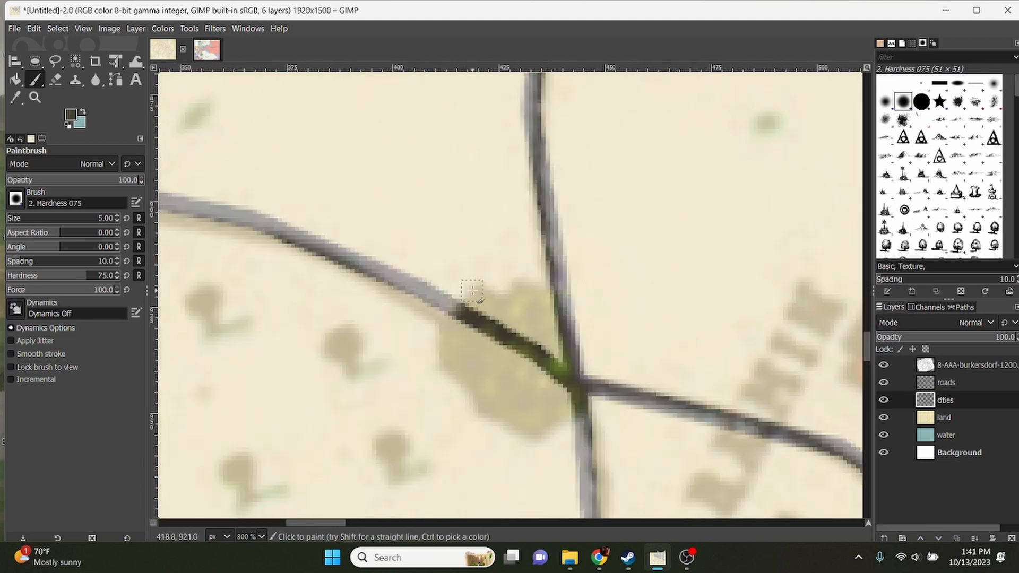
pyautogui.moveTo(482, 290); pyautogui.dragTo(496, 296)
pyautogui.moveTo(527, 294); pyautogui.dragTo(534, 316)
pyautogui.click(446, 326)
pyautogui.moveTo(478, 349)
pyautogui.mouseDown()
pyautogui.moveTo(467, 369)
pyautogui.moveTo(524, 390)
pyautogui.mouseUp()
pyautogui.moveTo(490, 390); pyautogui.dragTo(484, 397)
pyautogui.moveTo(520, 417); pyautogui.dragTo(545, 411)
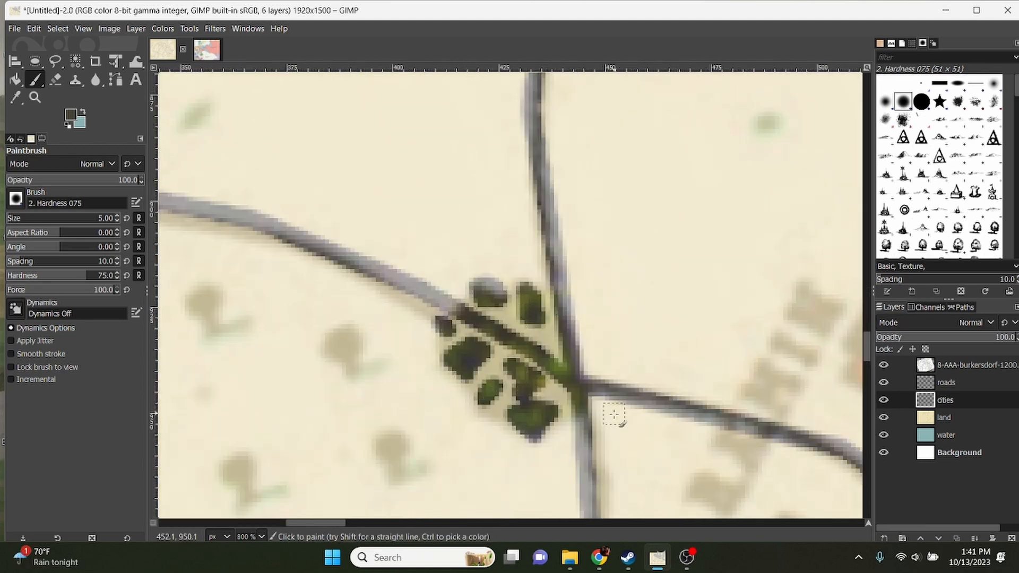
# Step: Paint dark building blocks over the next faded village patch on the map
pyautogui.scroll(-6, 616, 419)
pyautogui.scroll(6, 576, 280)
pyautogui.moveTo(524, 219); pyautogui.dragTo(536, 235)
pyautogui.moveTo(557, 212); pyautogui.dragTo(564, 205)
pyautogui.moveTo(603, 234); pyautogui.dragTo(599, 249)
pyautogui.moveTo(591, 283); pyautogui.dragTo(597, 299)
pyautogui.moveTo(532, 260); pyautogui.dragTo(496, 371)
# Step: Paint dark building blocks beside the road at Breitenhain
pyautogui.scroll(-7, 496, 372)
pyautogui.scroll(6, 457, 332)
pyautogui.moveTo(489, 307)
pyautogui.mouseDown()
pyautogui.moveTo(457, 332)
pyautogui.moveTo(518, 279)
pyautogui.moveTo(536, 247)
pyautogui.mouseUp()
pyautogui.hscroll(-2, 530, 255)
pyautogui.moveTo(488, 276); pyautogui.dragTo(517, 255)
pyautogui.moveTo(452, 297); pyautogui.dragTo(475, 268)
pyautogui.moveTo(438, 335); pyautogui.dragTo(454, 314)
# Step: Paint dark building blocks along both sides of the diagonal road at the Weistritz village south-west of O'Kelly
pyautogui.scroll(-4, 504, 336)
pyautogui.scroll(6, 509, 336)
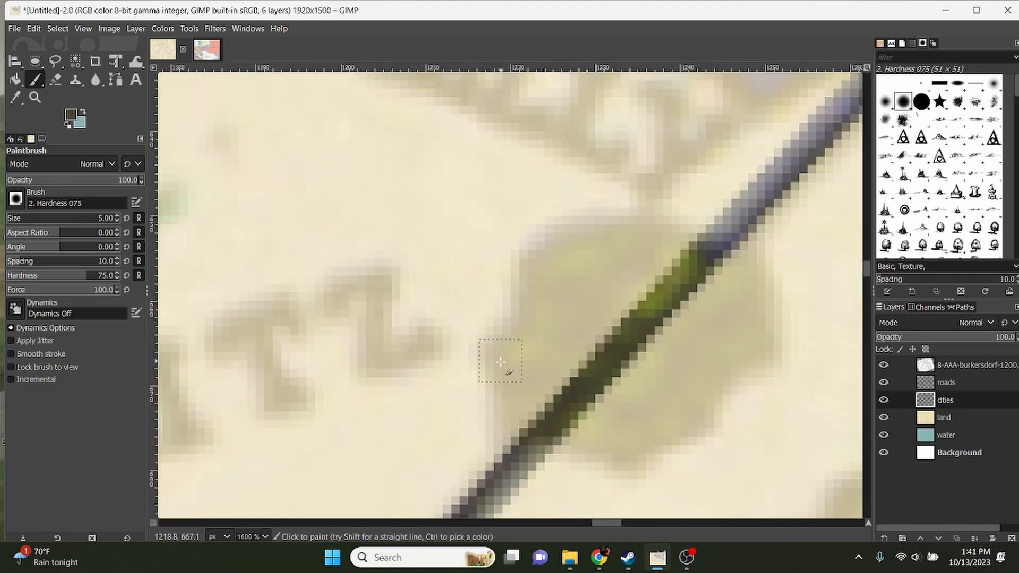
pyautogui.moveTo(507, 372); pyautogui.dragTo(512, 390)
pyautogui.moveTo(546, 250); pyautogui.dragTo(579, 265)
pyautogui.moveTo(584, 222); pyautogui.dragTo(605, 244)
pyautogui.moveTo(717, 287); pyautogui.dragTo(751, 337)
pyautogui.moveTo(753, 298); pyautogui.dragTo(764, 324)
pyautogui.moveTo(637, 367); pyautogui.dragTo(679, 414)
# Step: Paint dark building blocks around the road at Ludwigsdorf and the first blocks at the south end of the Klein village
pyautogui.scroll(-6, 591, 427)
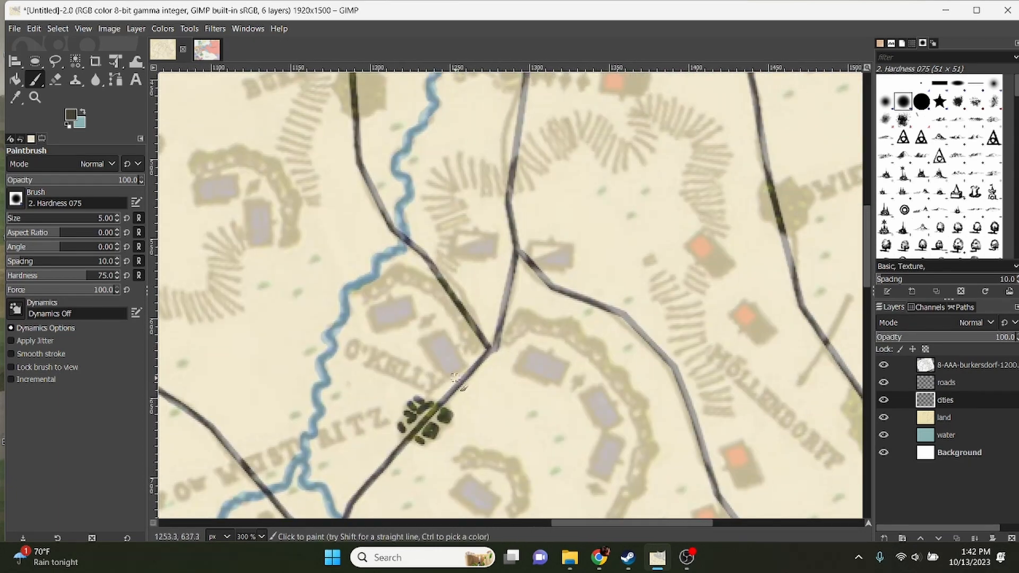
pyautogui.scroll(3, 568, 265)
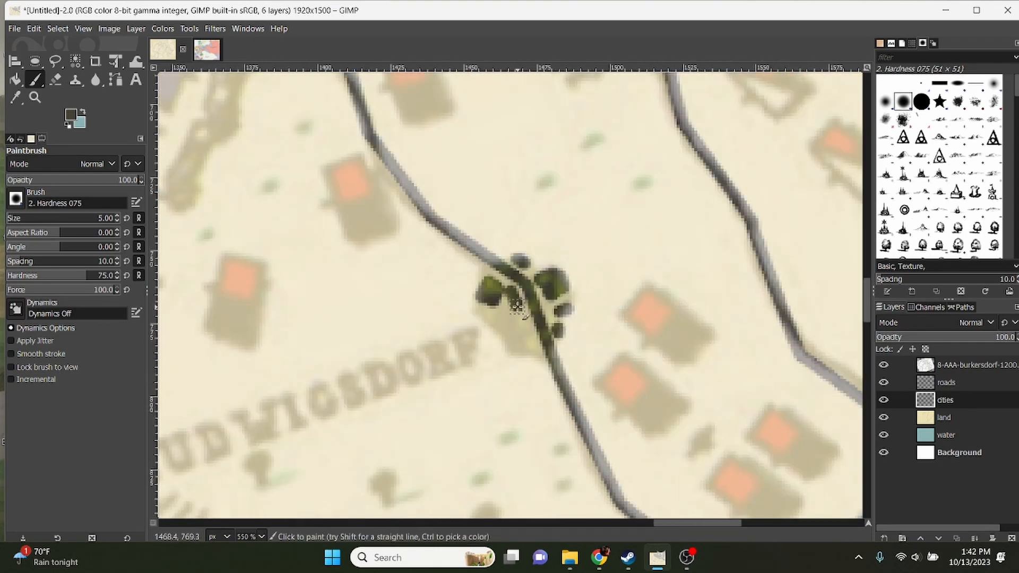
pyautogui.scroll(6, 533, 309)
pyautogui.scroll(2, 532, 309)
pyautogui.moveTo(441, 369); pyautogui.dragTo(470, 412)
pyautogui.moveTo(523, 367); pyautogui.dragTo(560, 347)
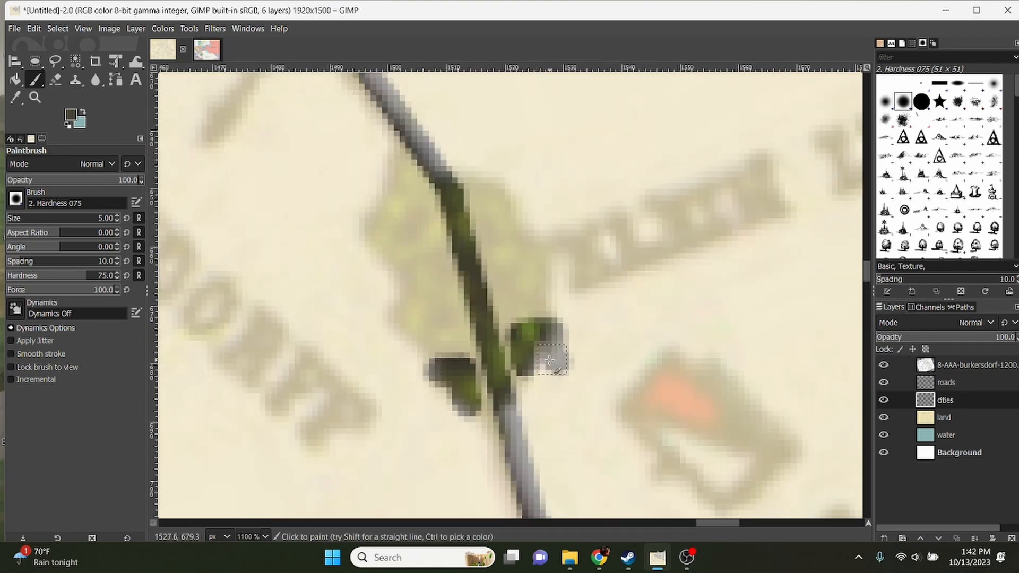
pyautogui.moveTo(513, 304); pyautogui.dragTo(539, 304)
pyautogui.scroll(1, 461, 328)
# Step: Paint building blocks along the west side of the Klein village's road and on its north-east side
pyautogui.moveTo(435, 377); pyautogui.dragTo(464, 367)
pyautogui.moveTo(426, 306); pyautogui.dragTo(426, 340)
pyautogui.moveTo(412, 244); pyautogui.dragTo(412, 268)
pyautogui.moveTo(443, 271); pyautogui.dragTo(462, 284)
pyautogui.moveTo(422, 201); pyautogui.dragTo(433, 225)
pyautogui.moveTo(496, 219); pyautogui.dragTo(528, 250)
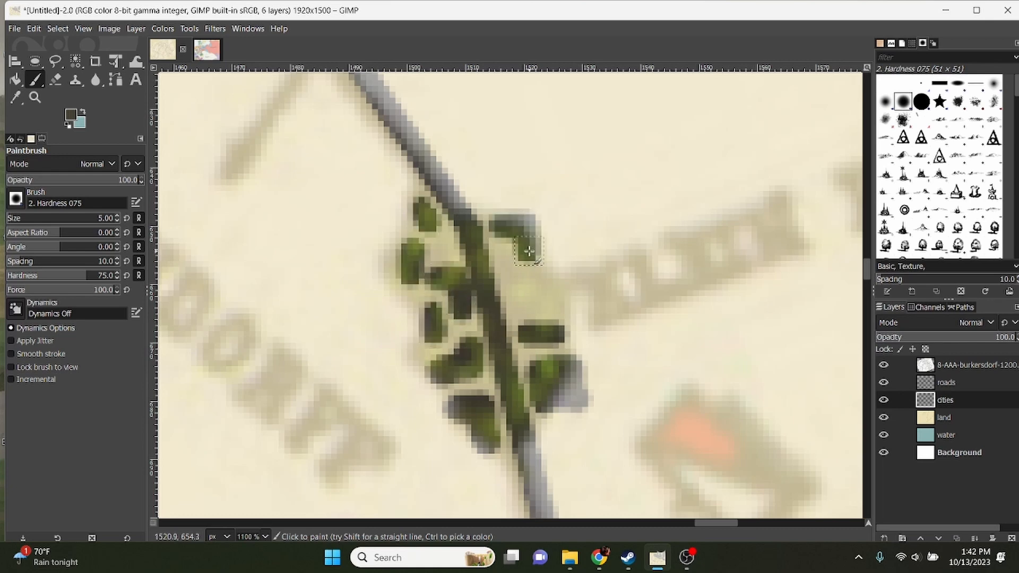
pyautogui.moveTo(522, 290); pyautogui.dragTo(546, 289)
# Step: Paint dark building blocks on both sides of the road at the village beside the "Wier" label
pyautogui.scroll(-4, 623, 290)
pyautogui.scroll(-2, 685, 248)
pyautogui.scroll(6, 608, 139)
pyautogui.moveTo(413, 262); pyautogui.dragTo(399, 276)
pyautogui.moveTo(441, 396); pyautogui.dragTo(449, 392)
pyautogui.moveTo(482, 260); pyautogui.dragTo(516, 245)
pyautogui.moveTo(568, 263); pyautogui.dragTo(585, 308)
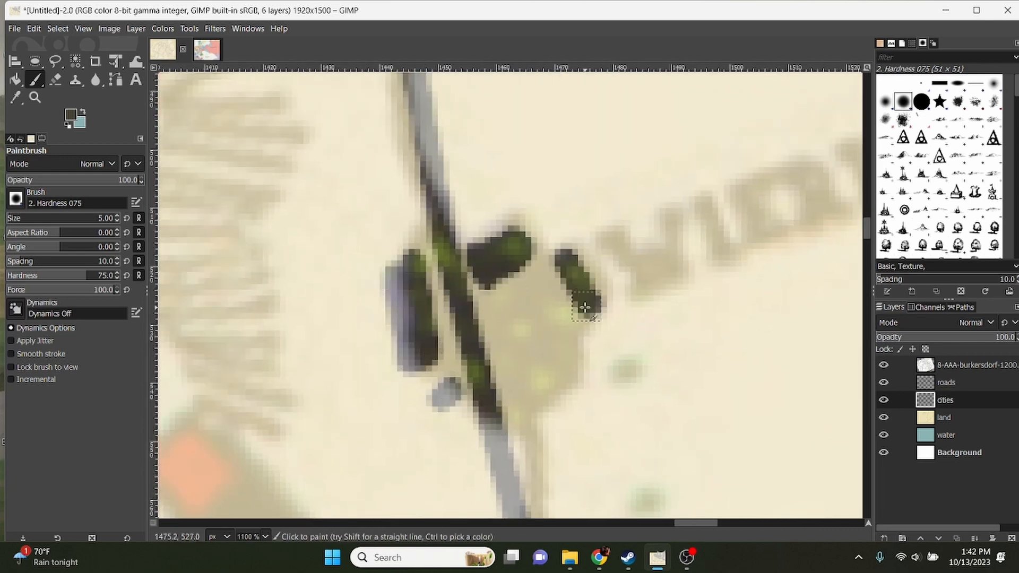
pyautogui.moveTo(556, 377); pyautogui.dragTo(523, 406)
# Step: Paint dark building blocks above and below the road at Creisau
pyautogui.scroll(4, 476, 205)
pyautogui.scroll(-4, 476, 205)
pyautogui.scroll(3, 460, 346)
pyautogui.moveTo(450, 354); pyautogui.dragTo(399, 350)
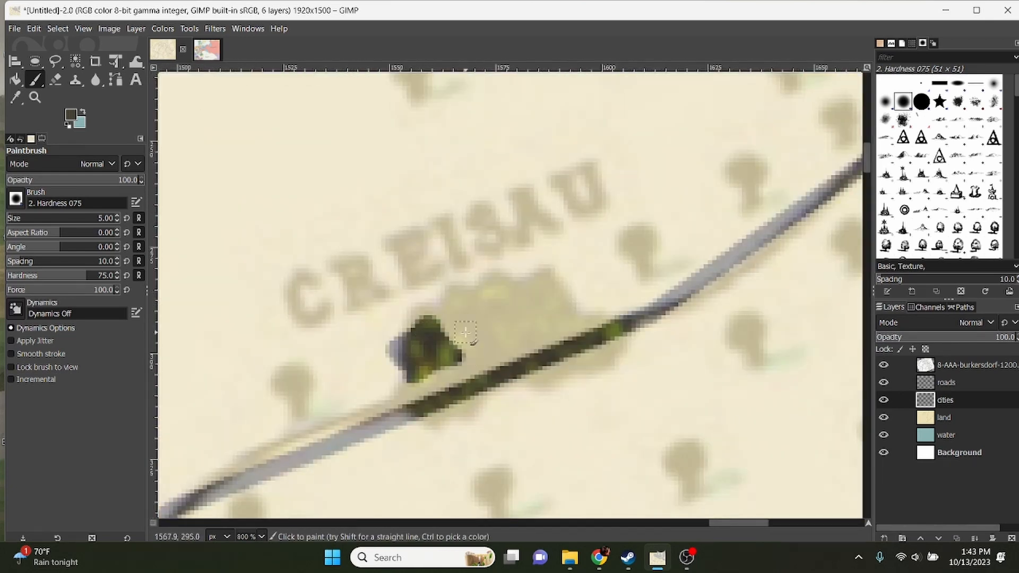
pyautogui.moveTo(521, 321); pyautogui.dragTo(533, 336)
pyautogui.moveTo(551, 314); pyautogui.dragTo(563, 323)
pyautogui.moveTo(472, 417); pyautogui.dragTo(449, 429)
# Step: Paint dark building blocks around the road on the faded village patch at Burkersdorf
pyautogui.scroll(-7, 713, 382)
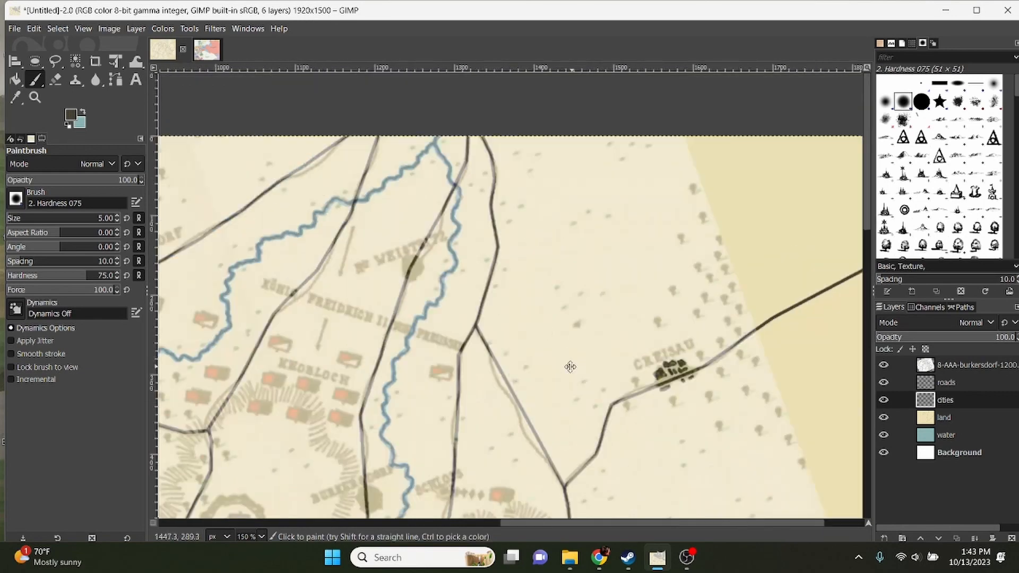
pyautogui.scroll(2, 563, 340)
pyautogui.scroll(5, 605, 233)
pyautogui.moveTo(599, 289); pyautogui.dragTo(601, 318)
pyautogui.moveTo(660, 279); pyautogui.dragTo(695, 302)
pyautogui.moveTo(658, 323)
pyautogui.mouseDown()
pyautogui.moveTo(685, 343)
pyautogui.moveTo(686, 365)
pyautogui.mouseUp()
pyautogui.moveTo(659, 371)
pyautogui.mouseDown()
pyautogui.moveTo(683, 377)
pyautogui.moveTo(669, 402)
pyautogui.mouseUp()
pyautogui.moveTo(707, 358); pyautogui.dragTo(700, 379)
# Step: Paint dark building blocks on the village patch west of the crossroads, south-east of Seifersdorf
pyautogui.scroll(-6, 741, 359)
pyautogui.scroll(4, 483, 318)
pyautogui.scroll(2, 483, 318)
pyautogui.moveTo(465, 304); pyautogui.dragTo(484, 315)
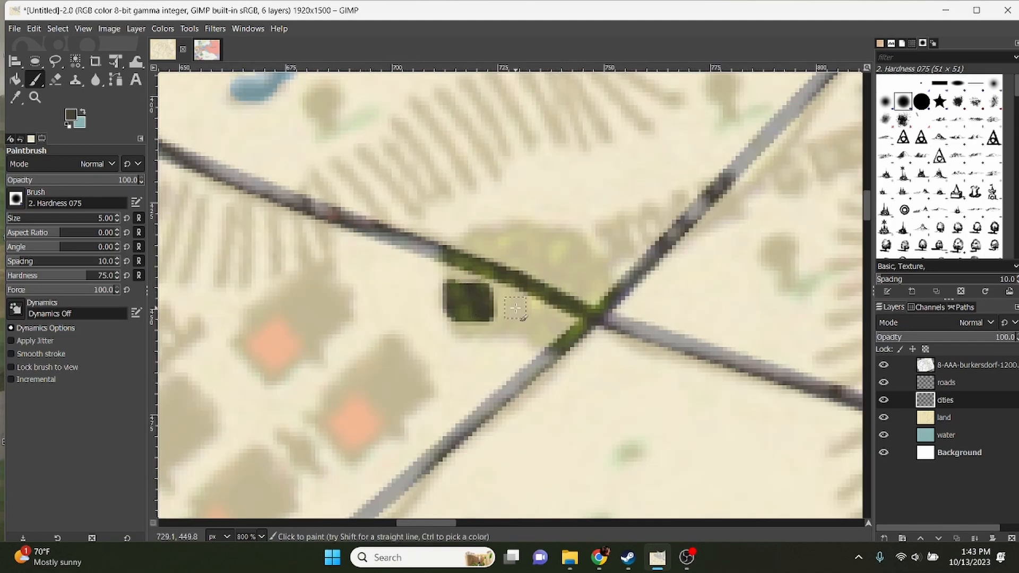
# Step: Paint dark building blocks around the road fork at Seifersdorf
pyautogui.scroll(-6, 558, 261)
pyautogui.scroll(6, 497, 272)
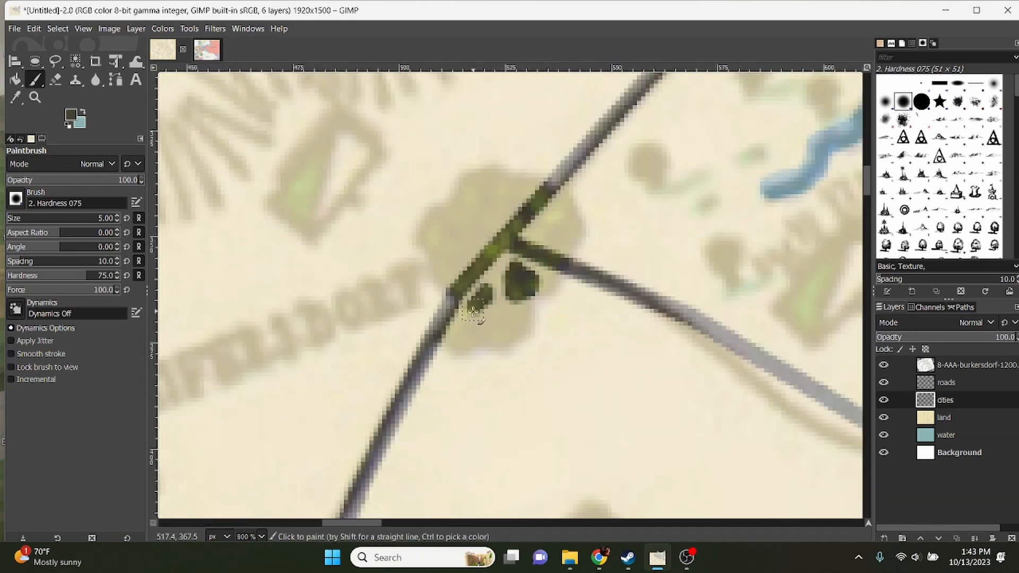
pyautogui.scroll(-2, 536, 231)
pyautogui.scroll(2, 536, 254)
pyautogui.moveTo(566, 260); pyautogui.dragTo(598, 268)
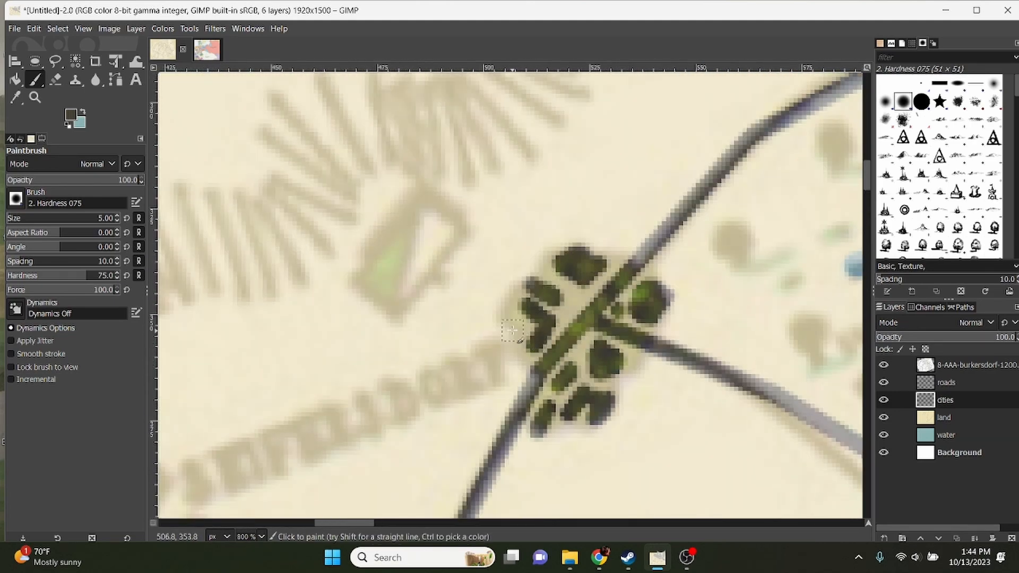
# Step: Paint dark building blocks above and below the road at Bögendorf
pyautogui.scroll(-5, 513, 331)
pyautogui.scroll(5, 455, 221)
pyautogui.moveTo(363, 274); pyautogui.dragTo(438, 247)
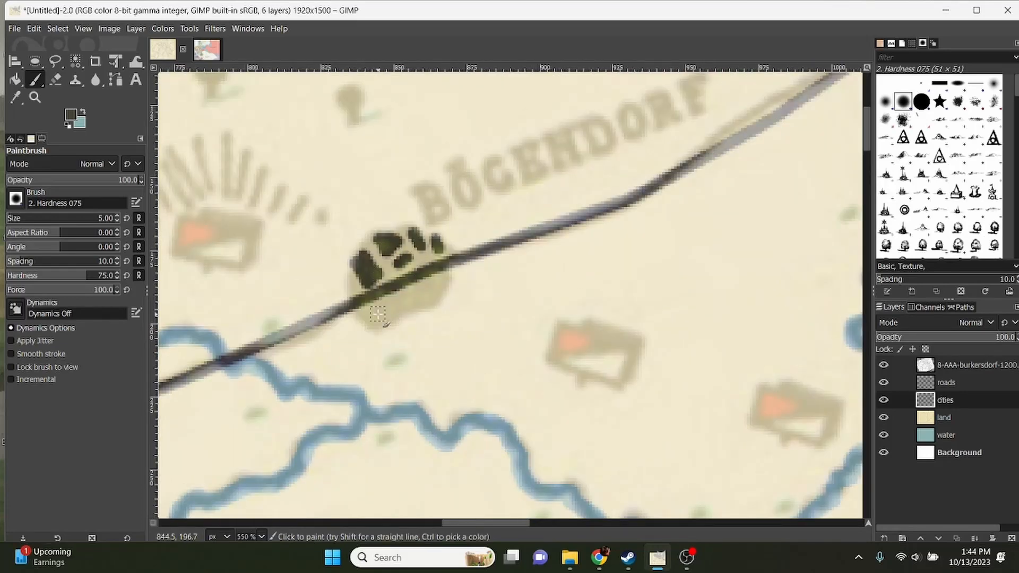
pyautogui.click(378, 315)
# Step: Paint dark building blocks along both sides of the road at the northern Weistritz village
pyautogui.scroll(-5, 591, 273)
pyautogui.scroll(6, 521, 269)
pyautogui.moveTo(521, 268)
pyautogui.mouseDown()
pyautogui.moveTo(603, 296)
pyautogui.moveTo(619, 367)
pyautogui.mouseUp()
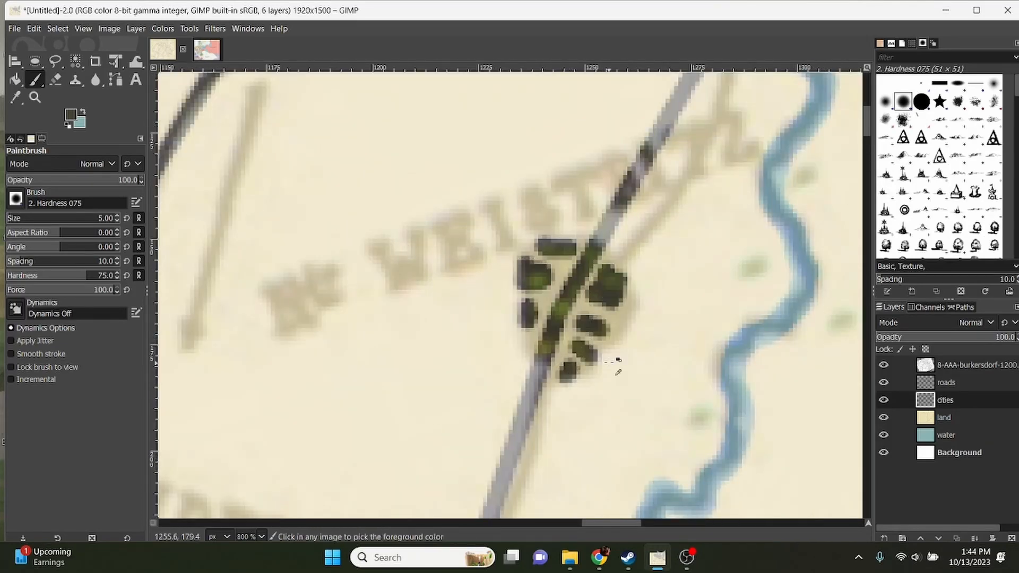
# Step: Hide the reference map layer and check the painted towns across the whole map
pyautogui.scroll(-8, 610, 361)
pyautogui.scroll(1, 610, 281)
pyautogui.moveTo(610, 281); pyautogui.dragTo(629, 268)
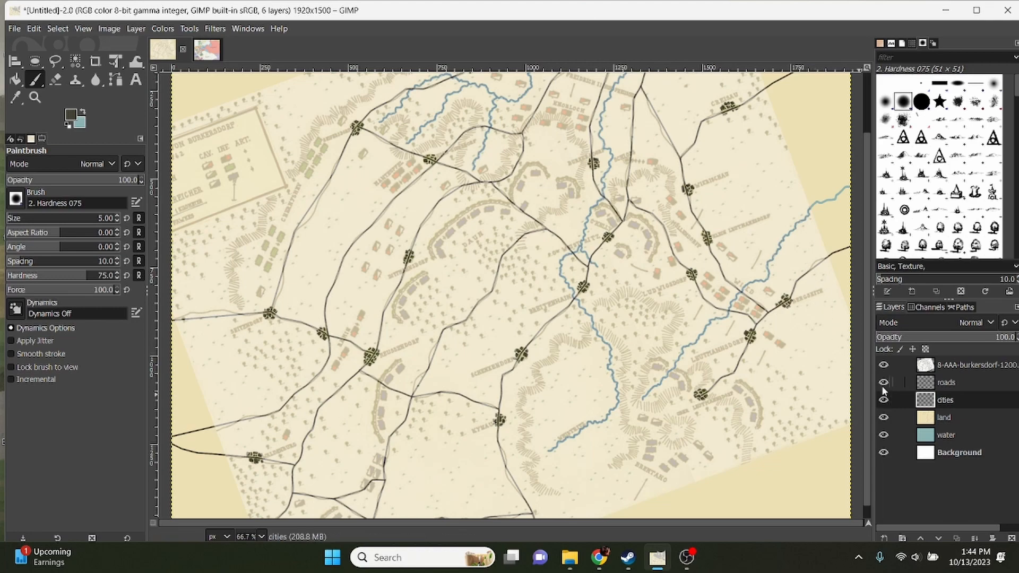
pyautogui.click(884, 365)
pyautogui.scroll(-2, 637, 343)
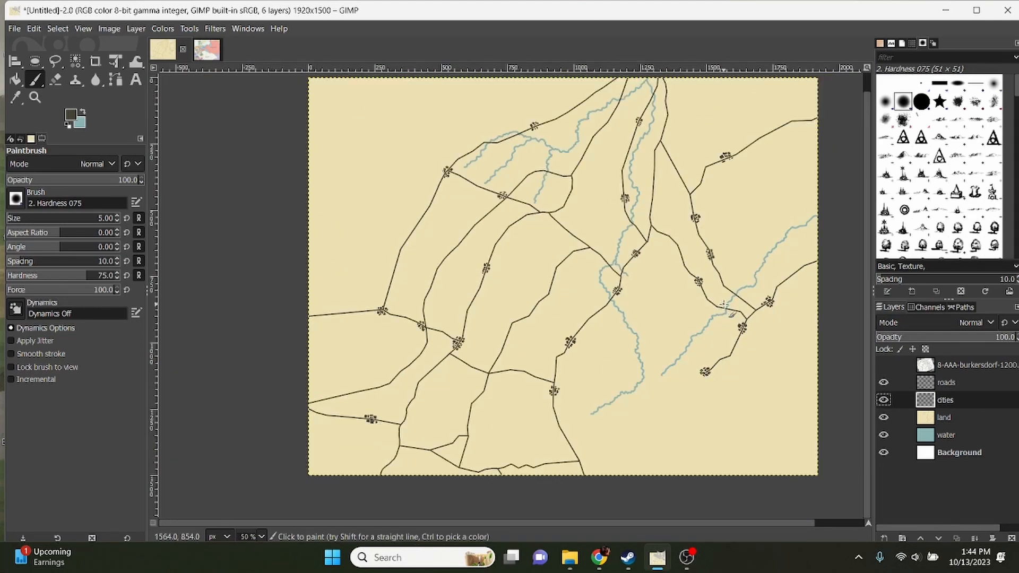
# Step: Show the reference map layer again over the painted roads and towns
pyautogui.moveTo(638, 343); pyautogui.dragTo(645, 310)
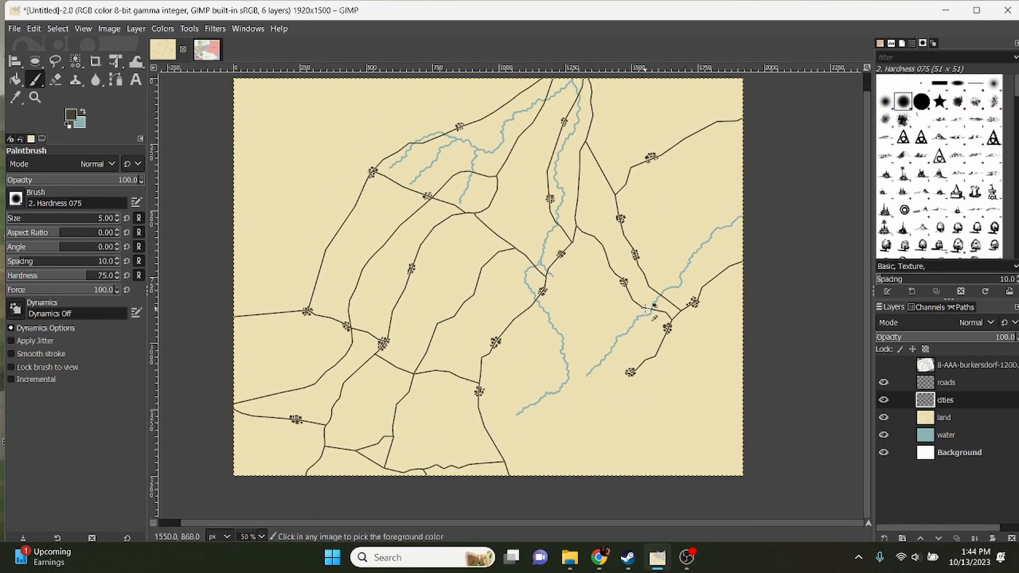
pyautogui.scroll(1, 645, 309)
pyautogui.scroll(1, 537, 294)
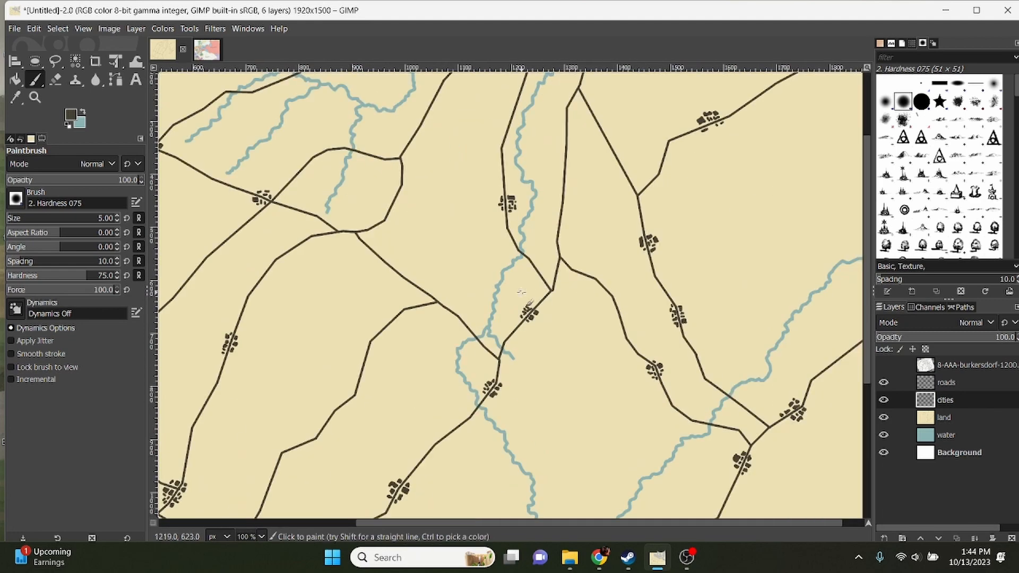
pyautogui.moveTo(537, 294); pyautogui.dragTo(576, 342)
pyautogui.click(884, 365)
pyautogui.moveTo(537, 310); pyautogui.dragTo(592, 236)
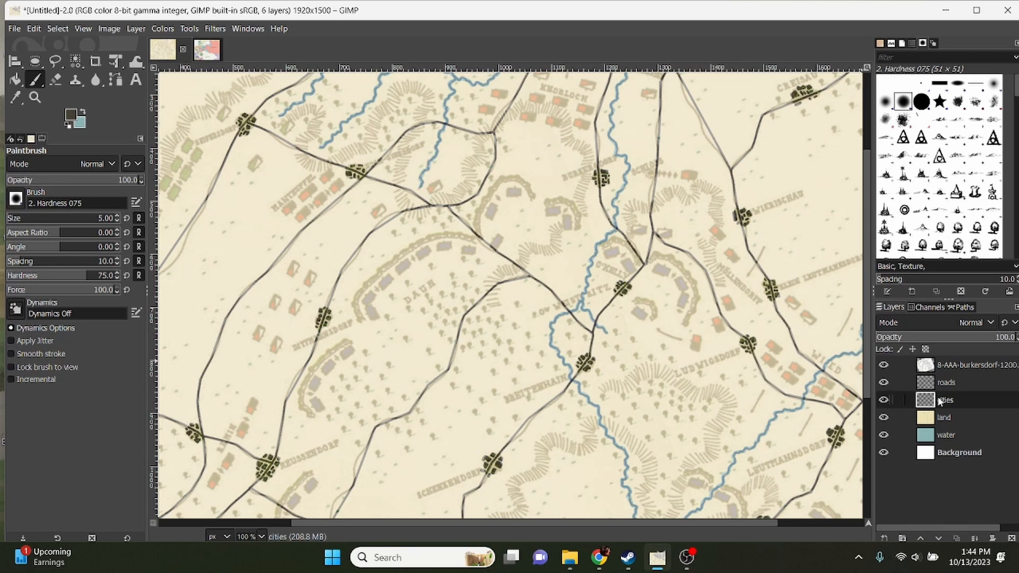
# Step: Add a transparent 1920 × 1500 px layer named hills directly above the land layer
pyautogui.click(927, 418)
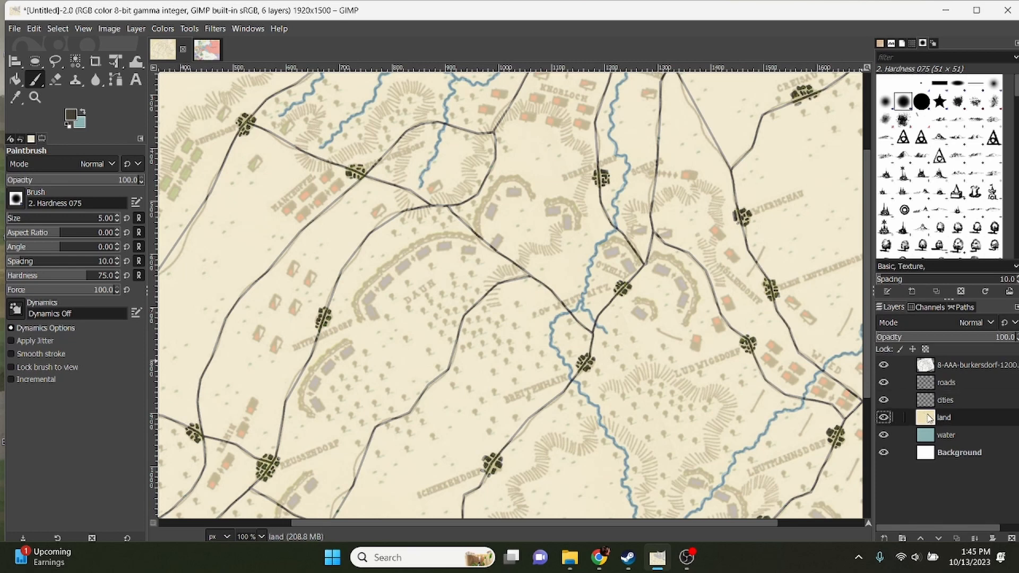
pyautogui.click(128, 29)
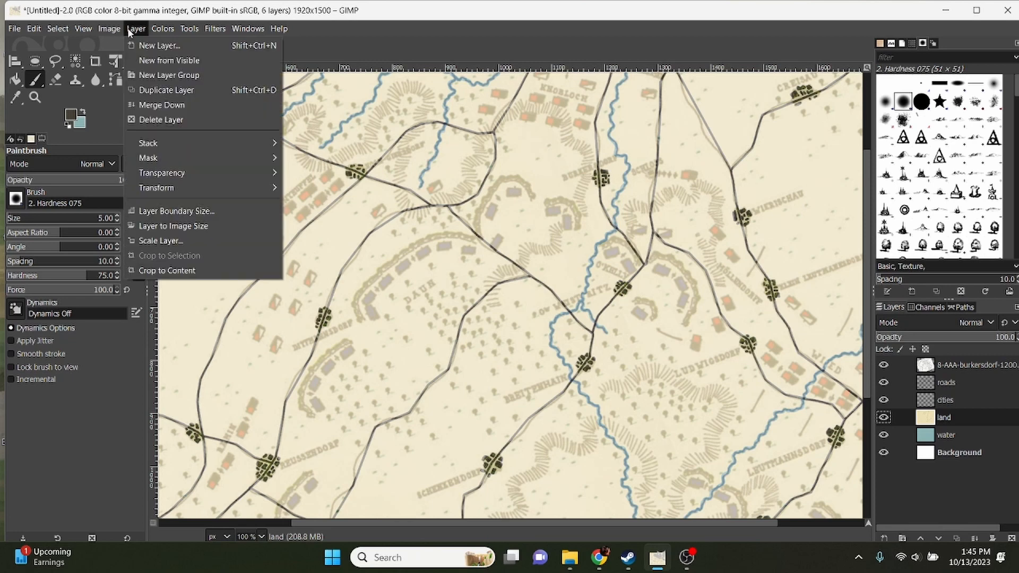
pyautogui.click(151, 48)
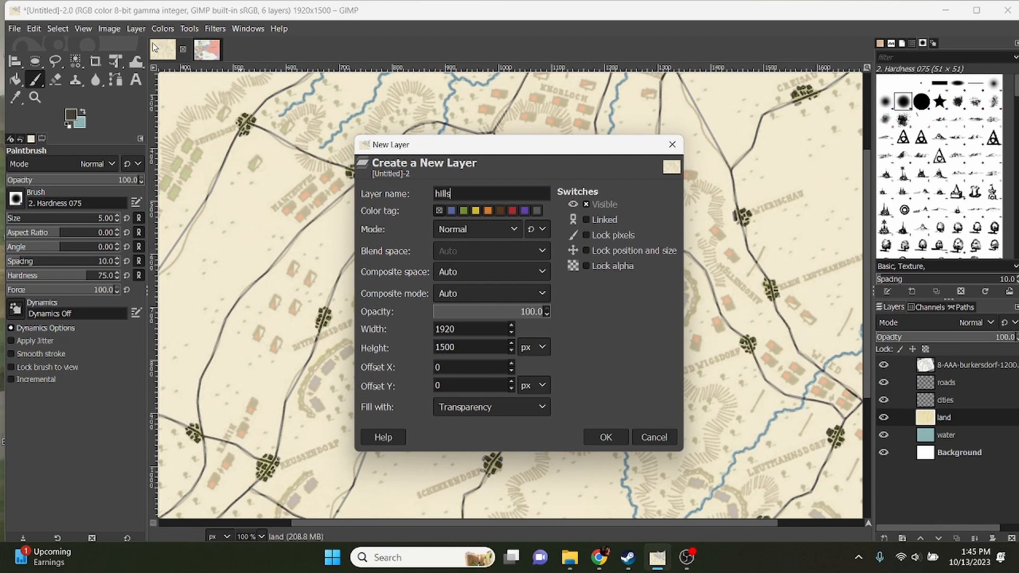
pyautogui.press('Return')
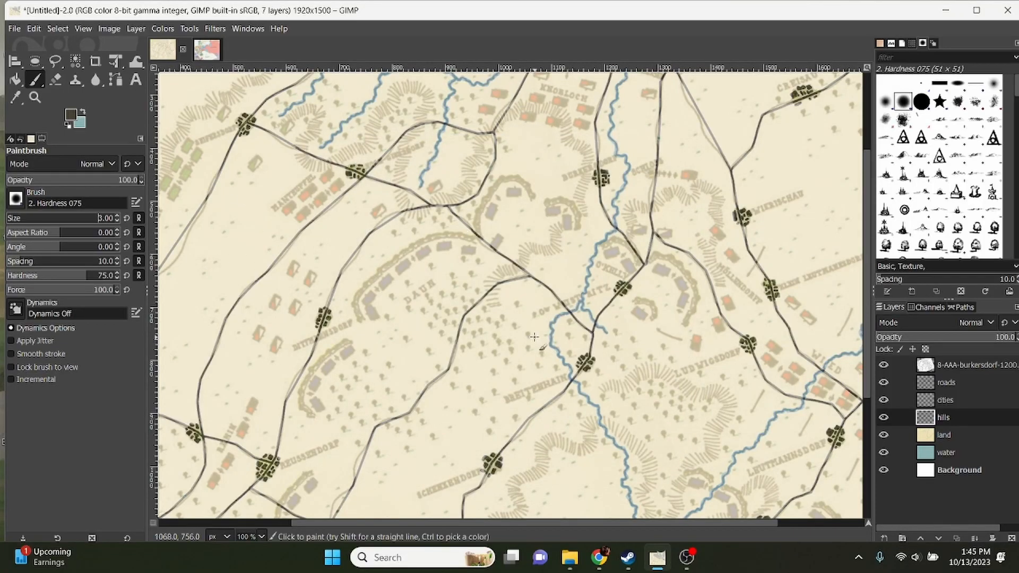
# Step: Trace the ridge hachures southeast of the central southern town with short dark strokes, using a size 3 paintbrush on the hills layer
pyautogui.scroll(5, 534, 336)
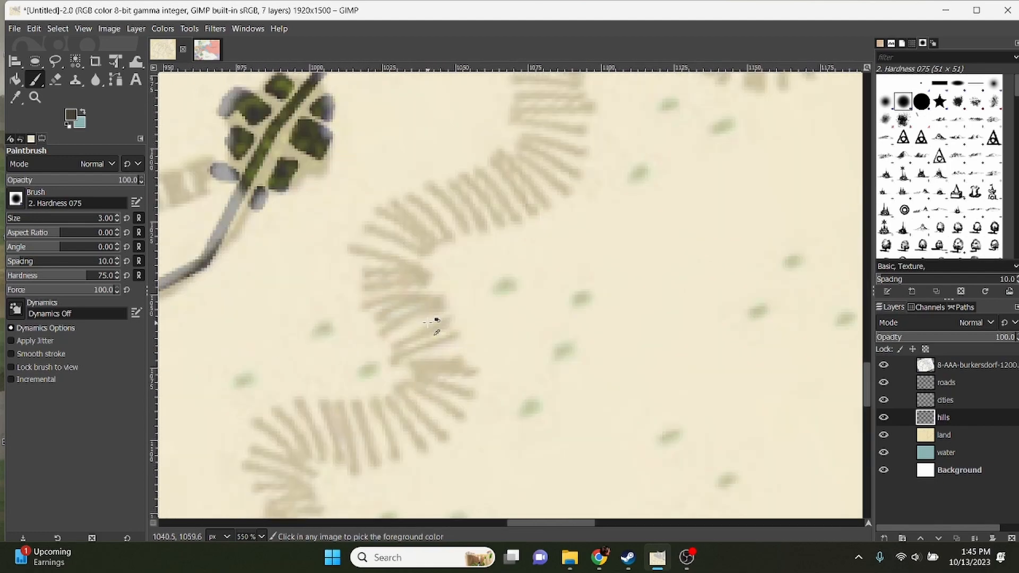
pyautogui.scroll(3, 437, 321)
pyautogui.hscroll(-1, 436, 322)
pyautogui.moveTo(383, 291); pyautogui.dragTo(451, 346)
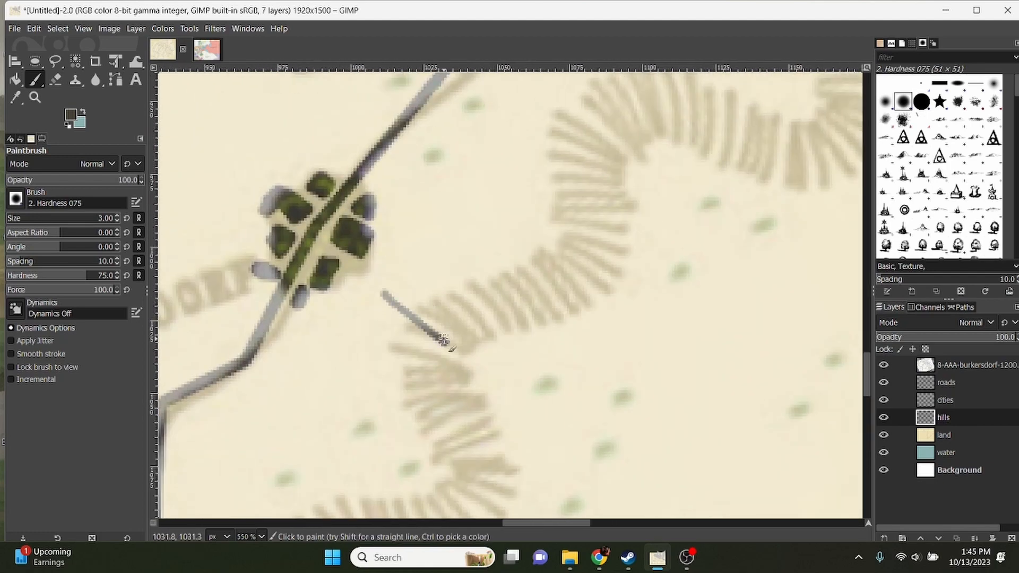
pyautogui.moveTo(409, 305); pyautogui.dragTo(485, 357)
pyautogui.moveTo(436, 297)
pyautogui.mouseDown()
pyautogui.moveTo(471, 343)
pyautogui.moveTo(484, 339)
pyautogui.mouseUp()
pyautogui.moveTo(479, 291)
pyautogui.mouseDown()
pyautogui.moveTo(489, 317)
pyautogui.moveTo(523, 325)
pyautogui.mouseUp()
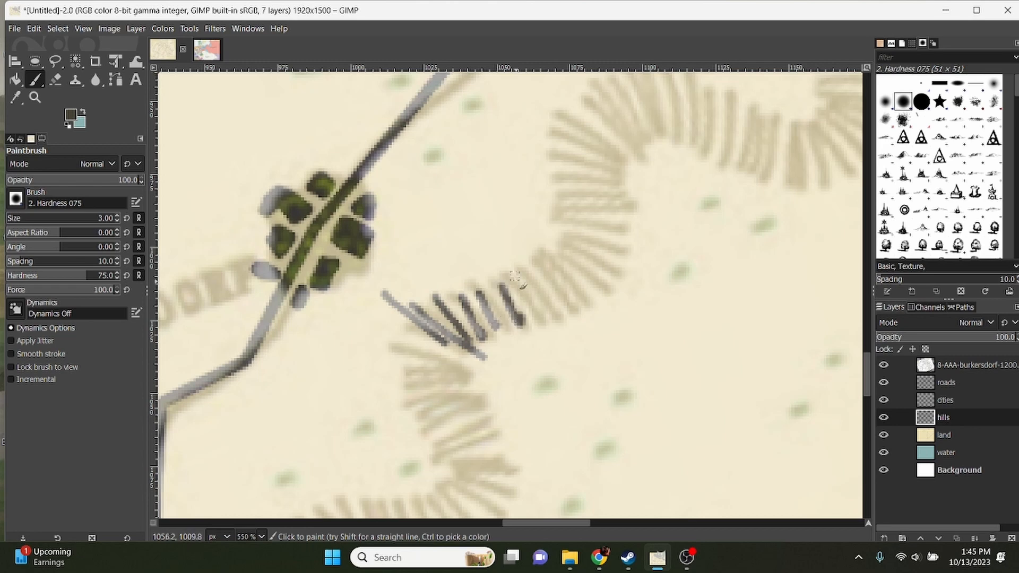
pyautogui.moveTo(514, 271); pyautogui.dragTo(544, 320)
pyautogui.moveTo(403, 350); pyautogui.dragTo(450, 358)
pyautogui.moveTo(405, 372); pyautogui.dragTo(511, 372)
pyautogui.moveTo(409, 394); pyautogui.dragTo(476, 388)
pyautogui.moveTo(418, 417); pyautogui.dragTo(481, 410)
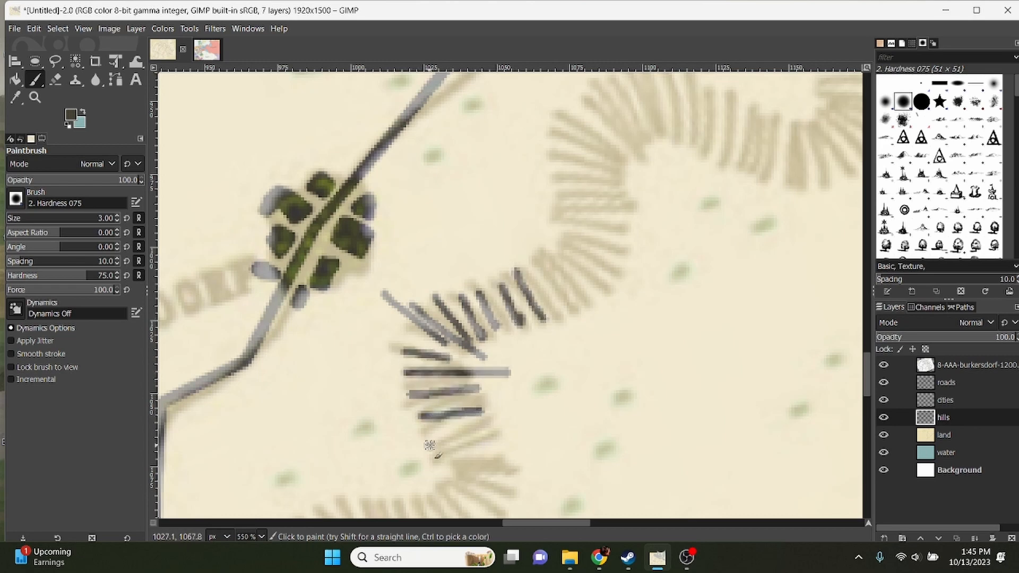
pyautogui.moveTo(426, 446); pyautogui.dragTo(505, 419)
pyautogui.moveTo(444, 451)
pyautogui.mouseDown()
pyautogui.moveTo(497, 464)
pyautogui.moveTo(490, 485)
pyautogui.mouseUp()
pyautogui.scroll(-4, 423, 386)
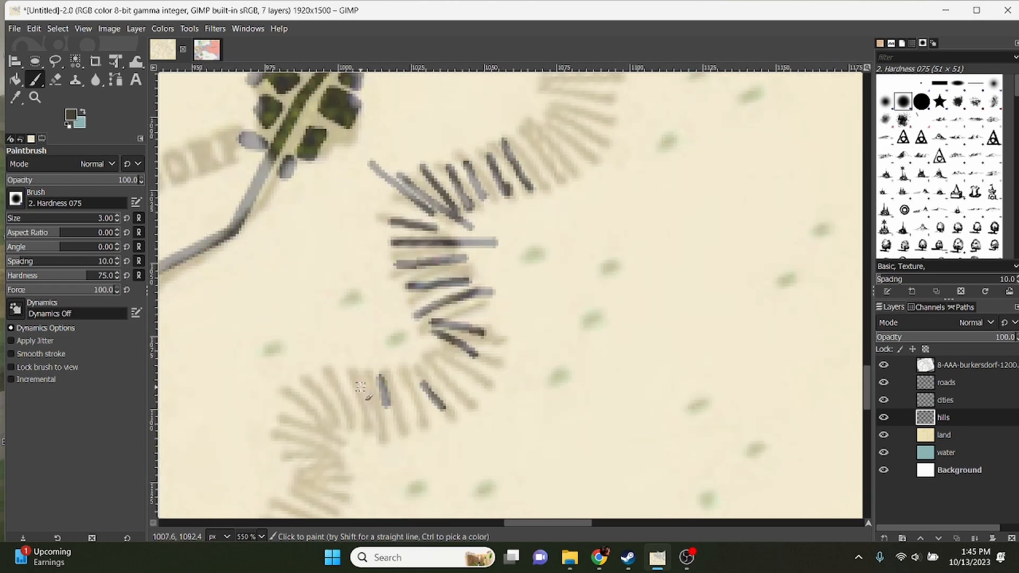
pyautogui.moveTo(360, 387); pyautogui.dragTo(364, 416)
pyautogui.moveTo(317, 390); pyautogui.dragTo(329, 458)
pyautogui.moveTo(304, 452); pyautogui.dragTo(362, 467)
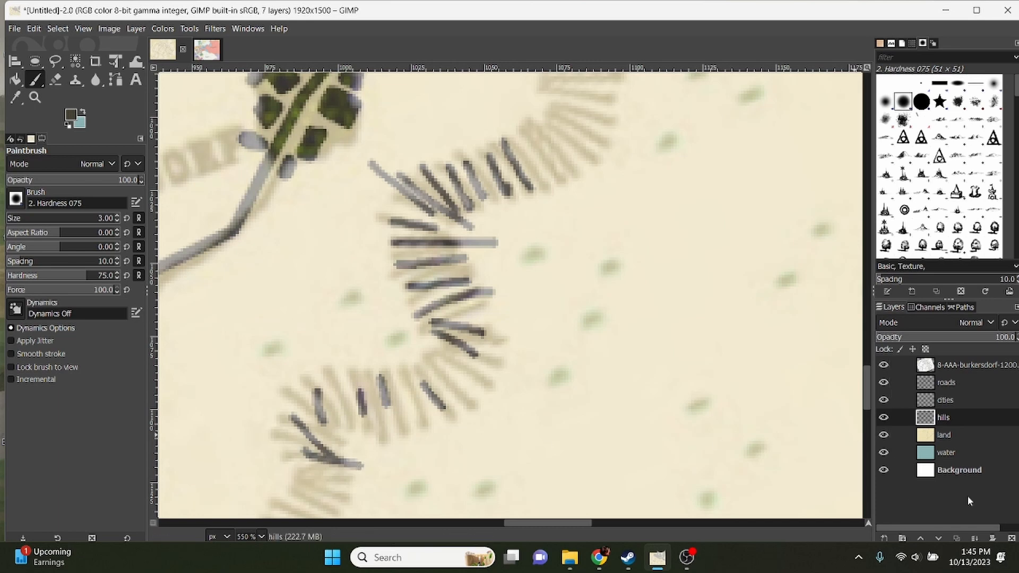
# Step: Hide the reference map layer and check the hachure strokes against the whole map
pyautogui.press('-')
pyautogui.press('-')
pyautogui.press('-')
pyautogui.press('-')
pyautogui.press('-')
pyautogui.press('-')
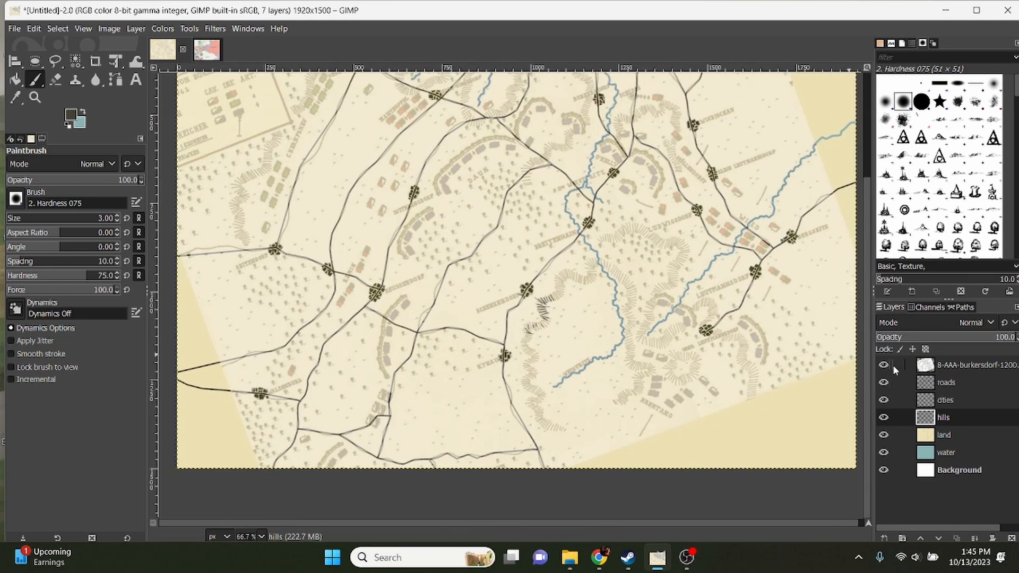
pyautogui.click(884, 365)
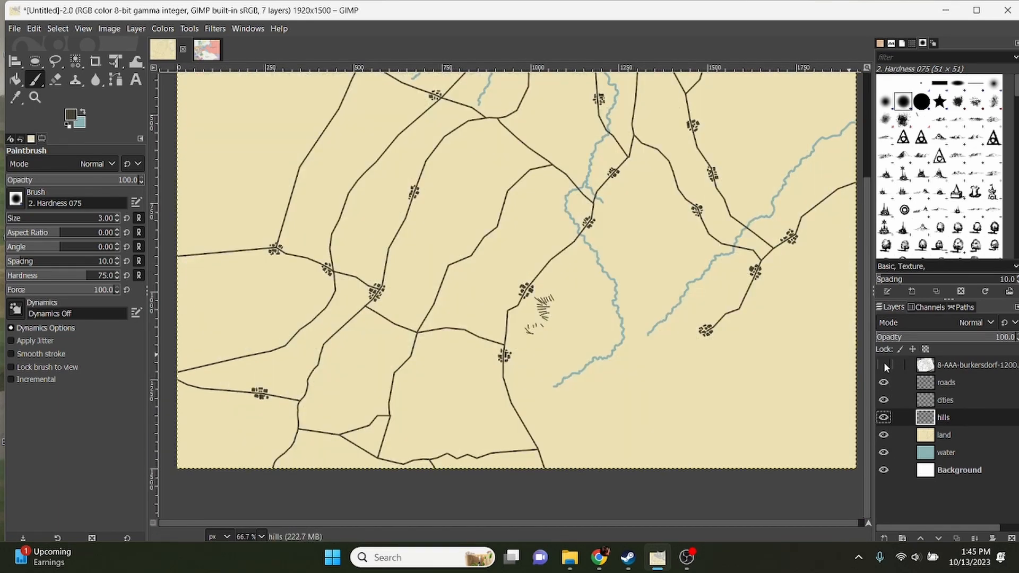
# Step: Erase all the hachure strokes from the hills layer with an eraser of size 71
pyautogui.click(60, 83)
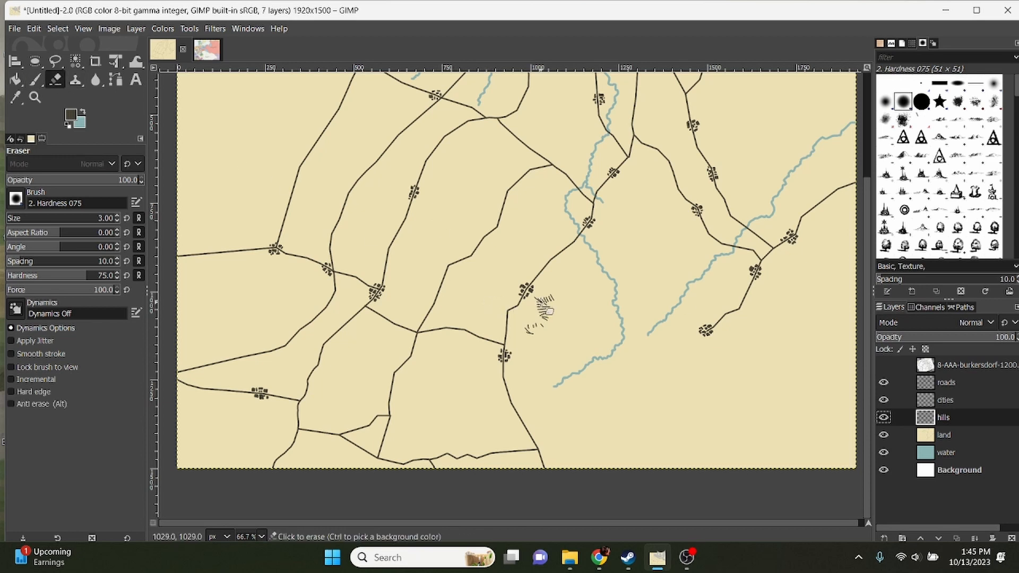
pyautogui.click(27, 219)
pyautogui.scroll(2, 539, 331)
pyautogui.hscroll(1, 539, 331)
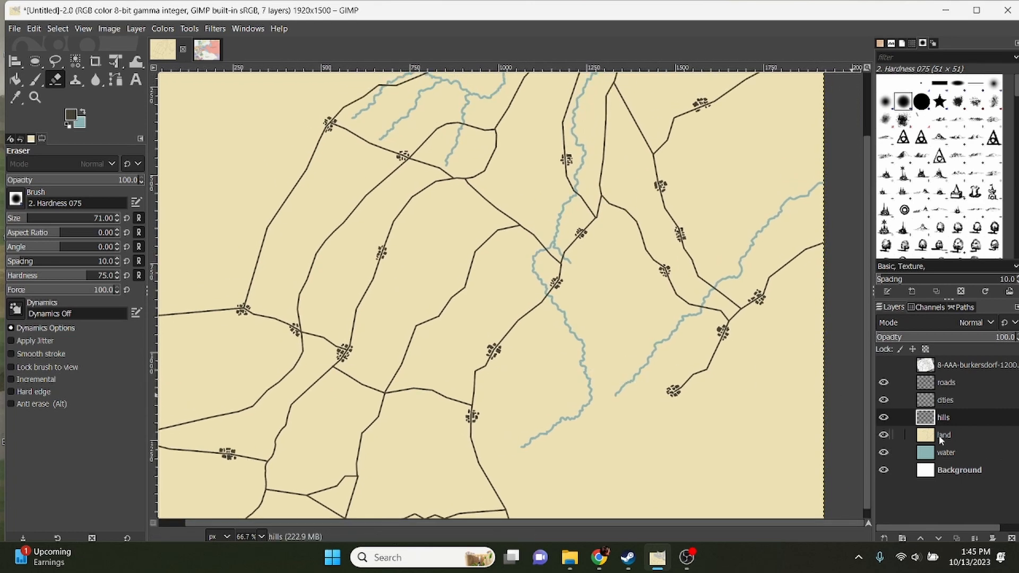
# Step: Hide the roads, cities and water layers, keeping the land layer active
pyautogui.click(938, 435)
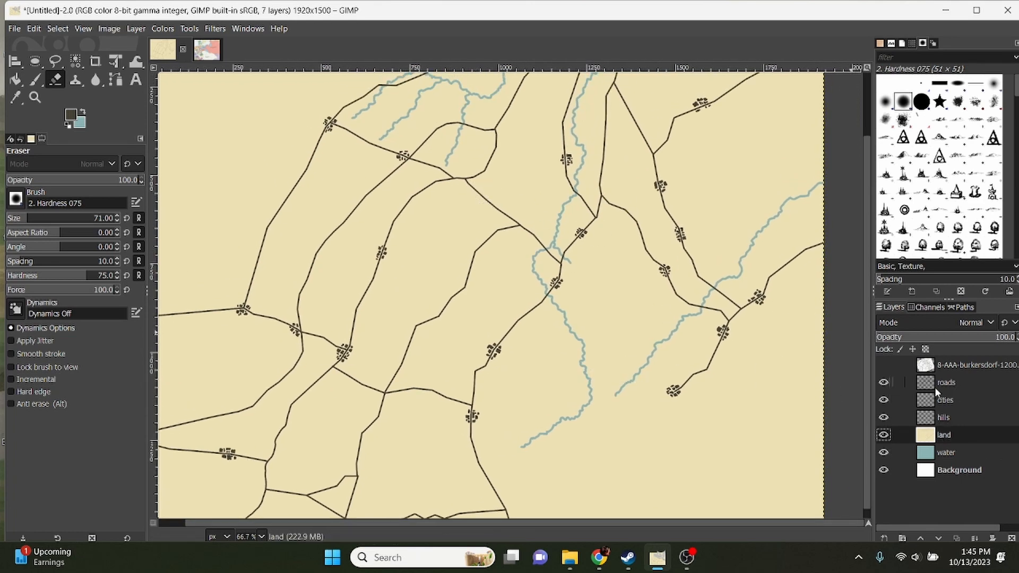
pyautogui.click(884, 382)
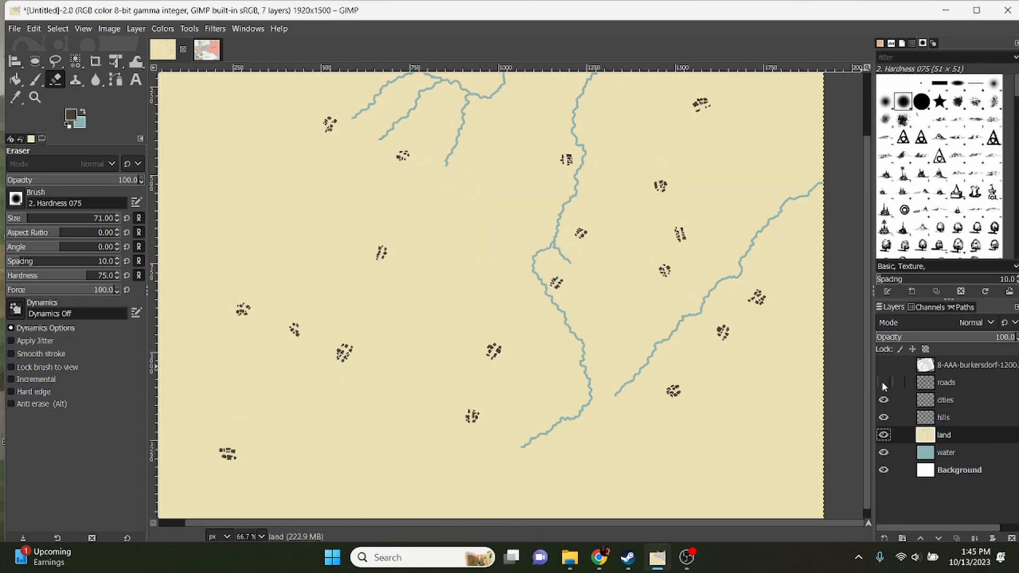
pyautogui.click(884, 399)
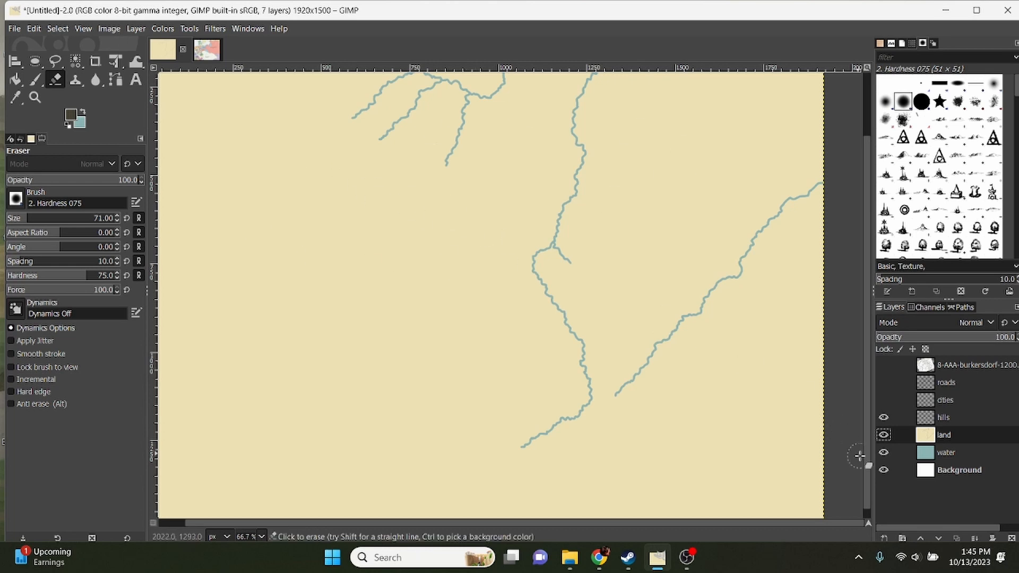
pyautogui.click(885, 452)
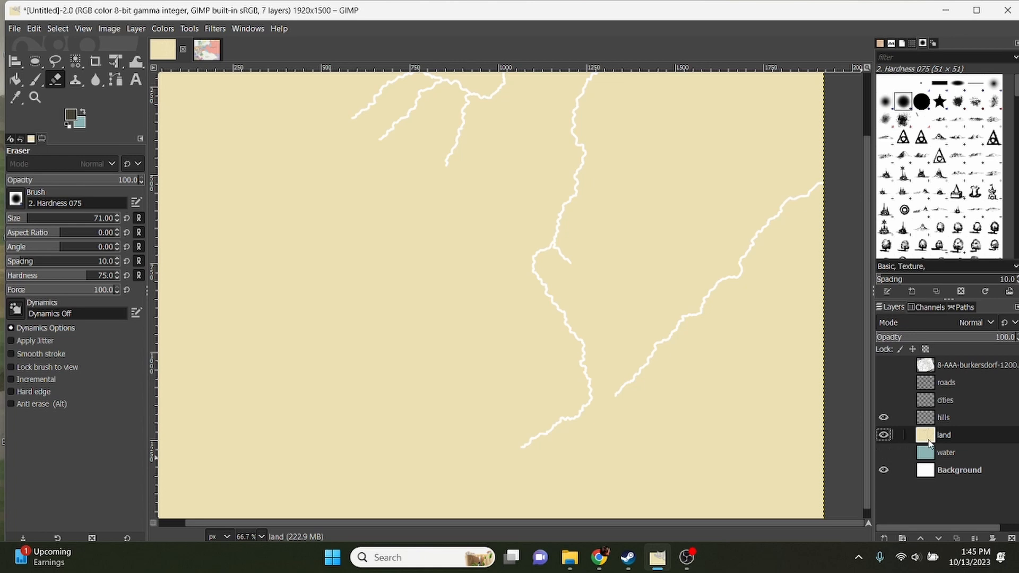
pyautogui.press('-')
pyautogui.press('-')
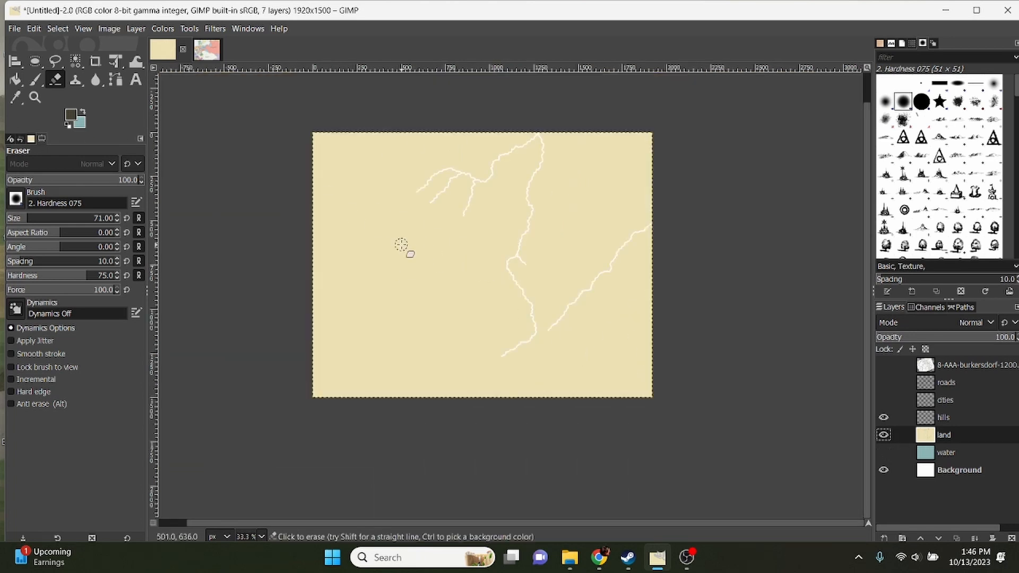
# Step: Select the whole tan land area by color on the land layer, leaving out the rivers
pyautogui.click(103, 31)
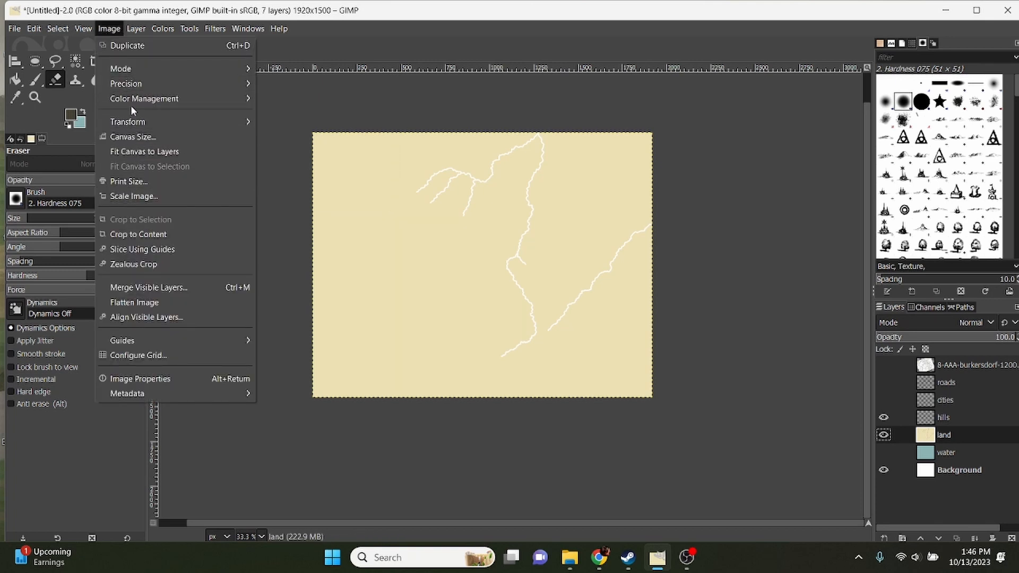
pyautogui.moveTo(64, 24)
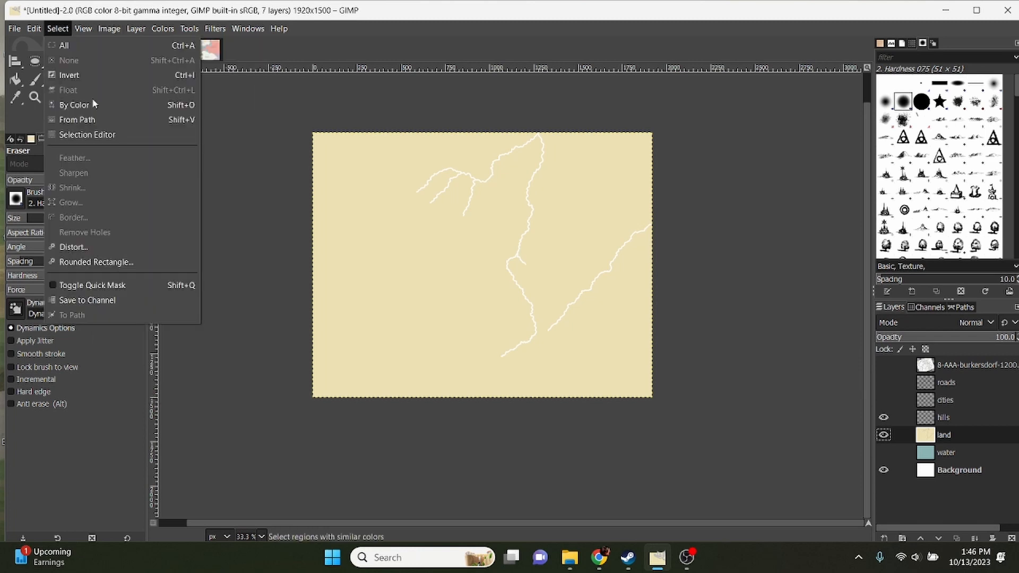
pyautogui.click(75, 105)
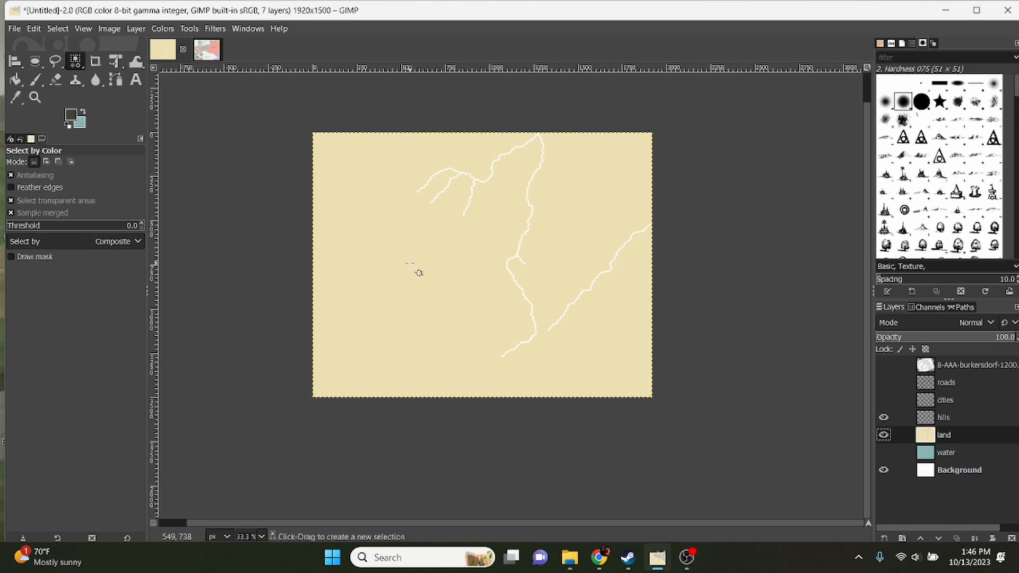
pyautogui.click(410, 263)
pyautogui.keyDown('ctrl'); pyautogui.scroll(6, 524, 287); pyautogui.keyUp('ctrl')
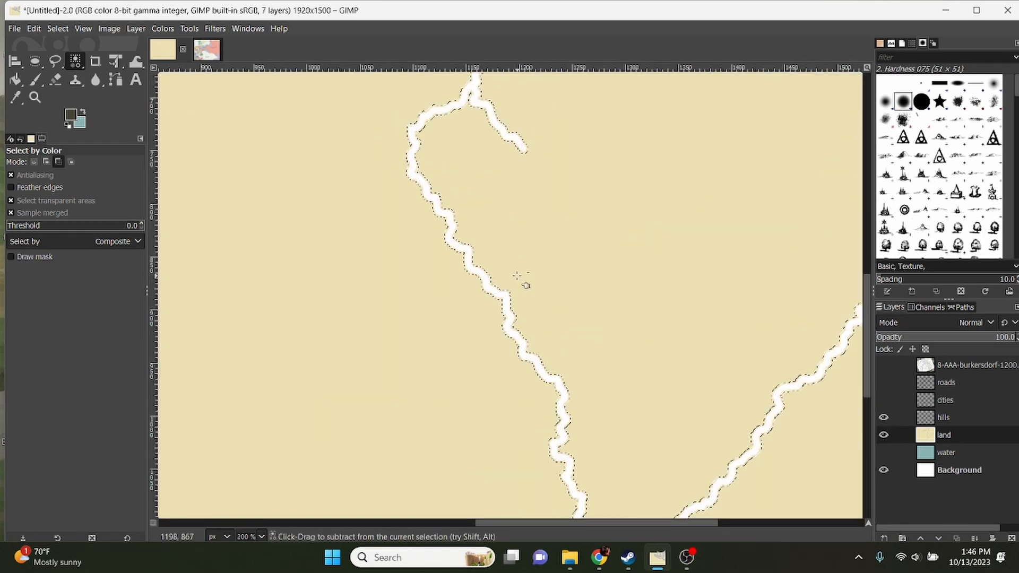
pyautogui.keyDown('ctrl'); pyautogui.scroll(-5, 515, 292); pyautogui.keyUp('ctrl')
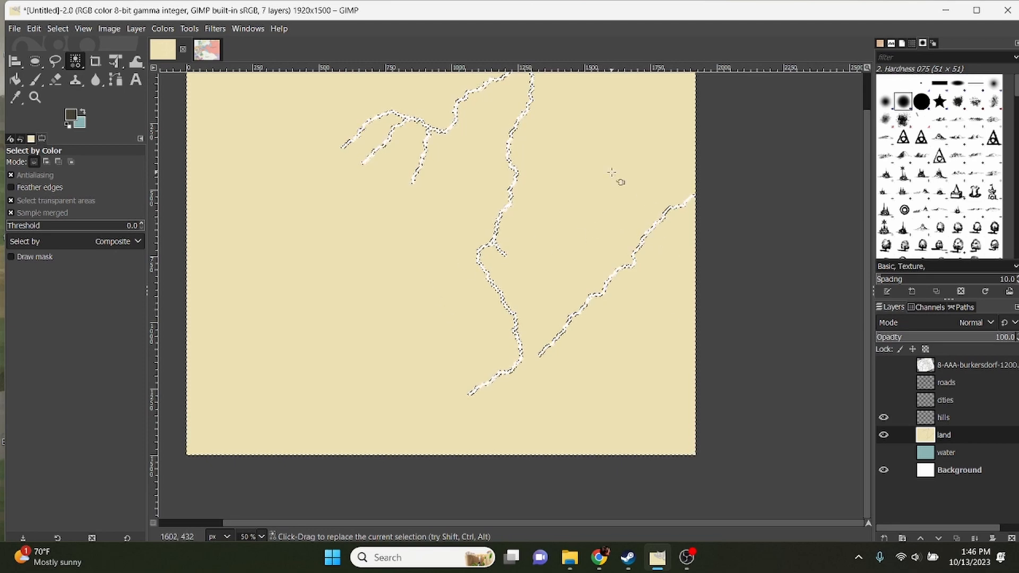
pyautogui.moveTo(577, 253); pyautogui.dragTo(569, 325)
# Step: Copy the selected land area and paste it as a new layer above the land layer
pyautogui.hotkey('ctrl', 'c')
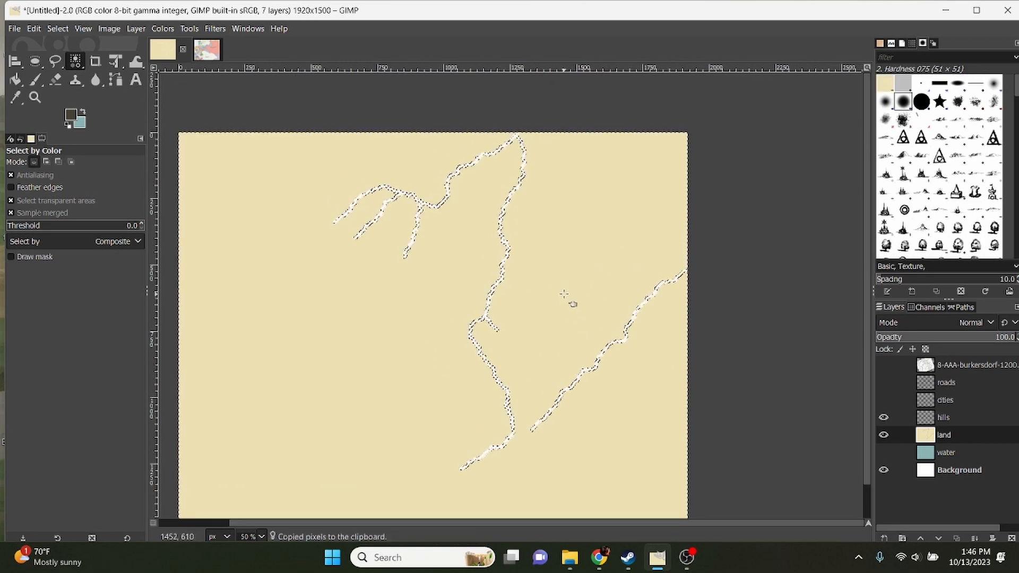
pyautogui.hotkey('ctrl', 'v')
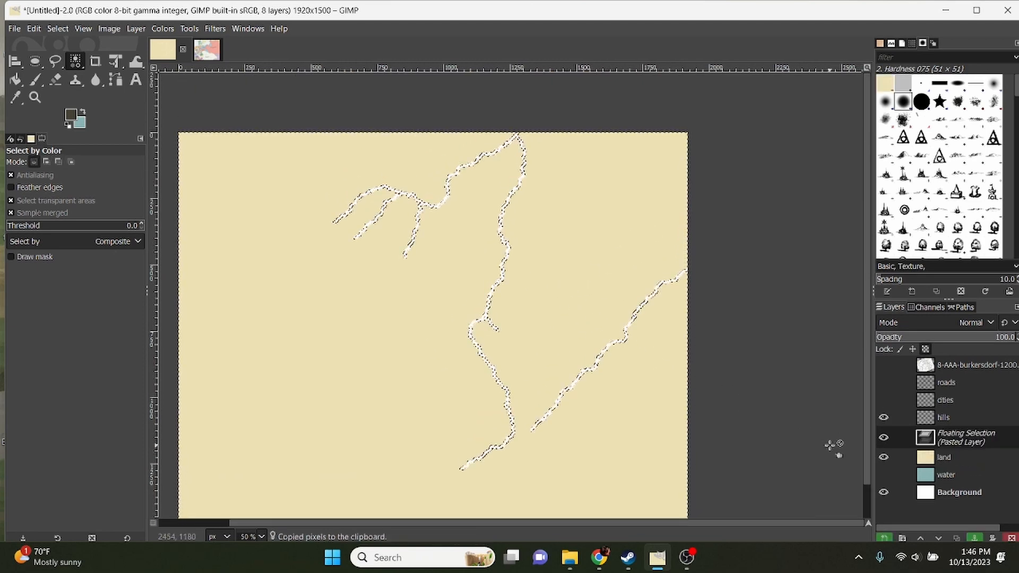
pyautogui.click(884, 537)
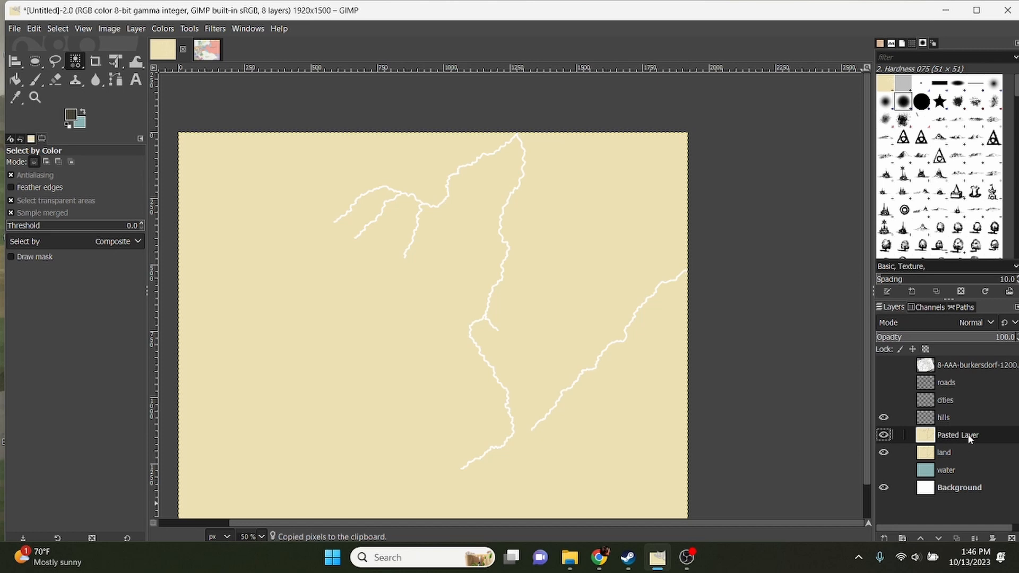
# Step: Delete the empty hills layer and rename the pasted land copy to hills
pyautogui.rightClick(933, 419)
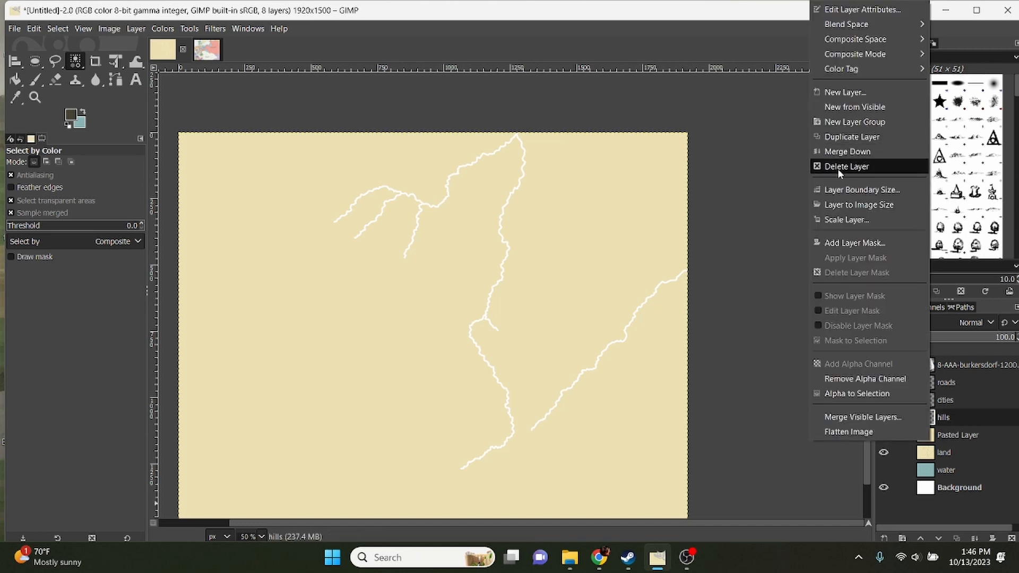
pyautogui.click(838, 169)
pyautogui.rightClick(939, 416)
pyautogui.click(949, 406)
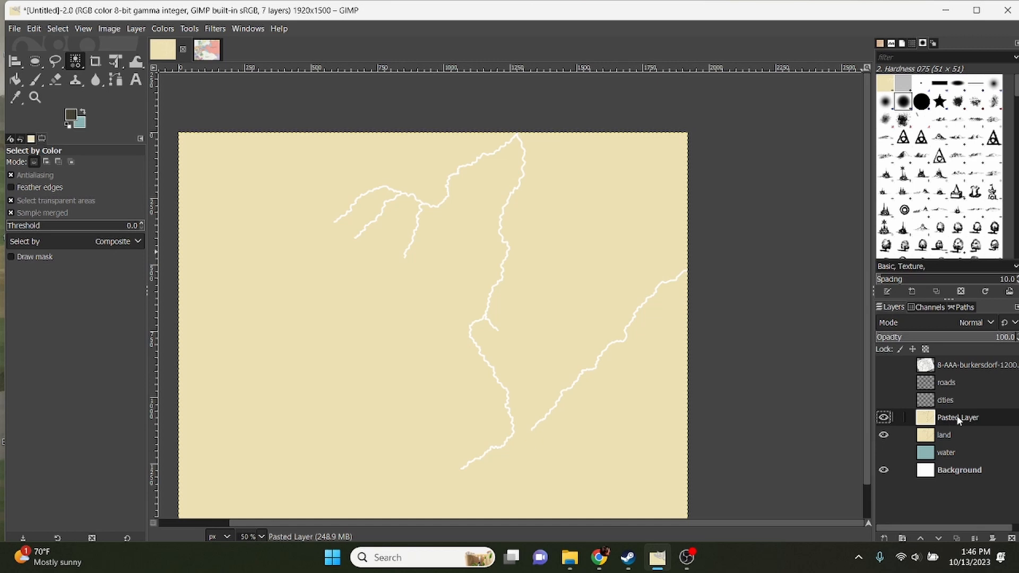
pyautogui.doubleClick(959, 419)
pyautogui.press('Return')
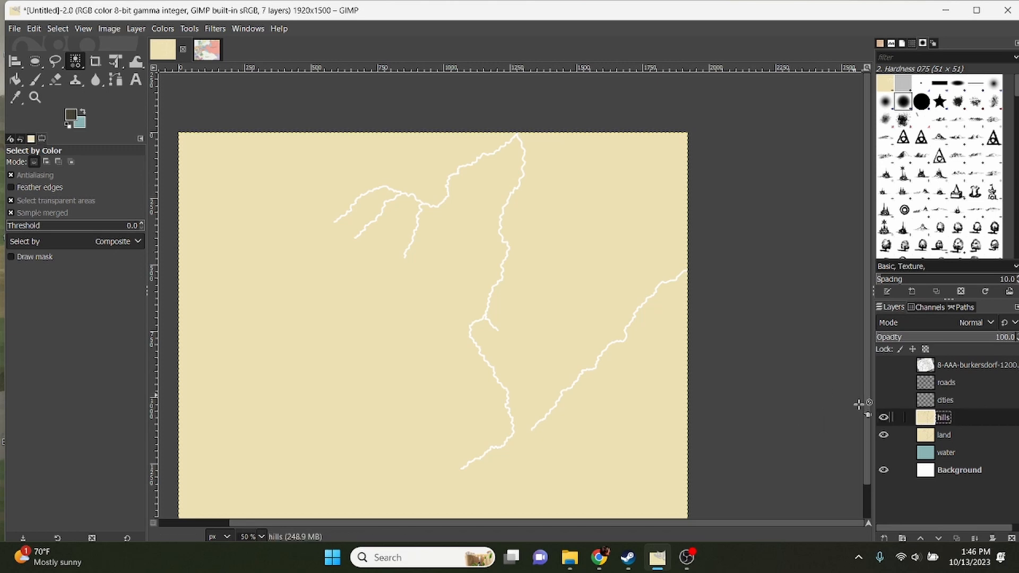
# Step: Choose the Dodge/Burn tool and set its brush size to 193 for shading the hills layer
pyautogui.click(95, 82)
pyautogui.rightClick(96, 85)
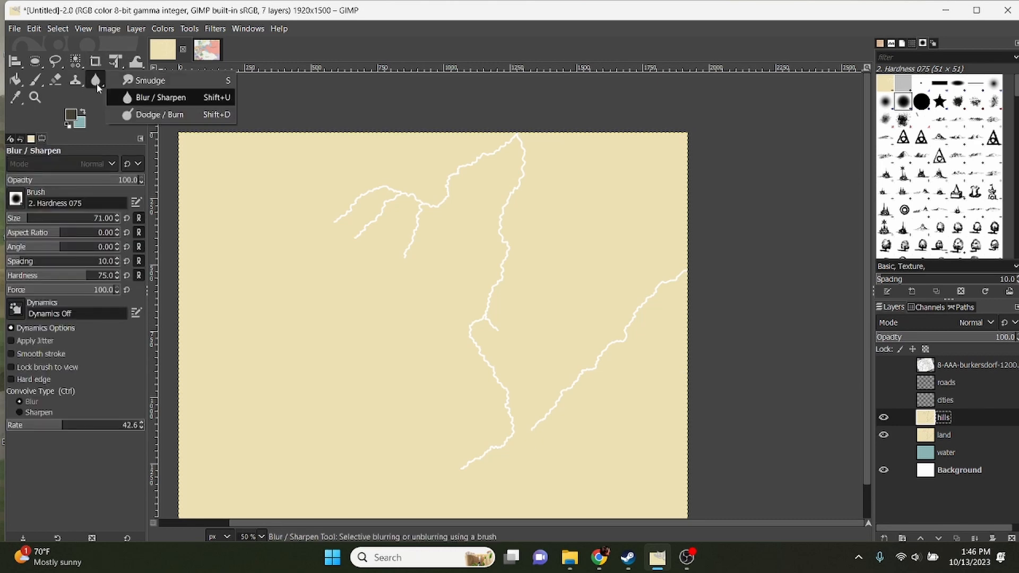
pyautogui.click(145, 114)
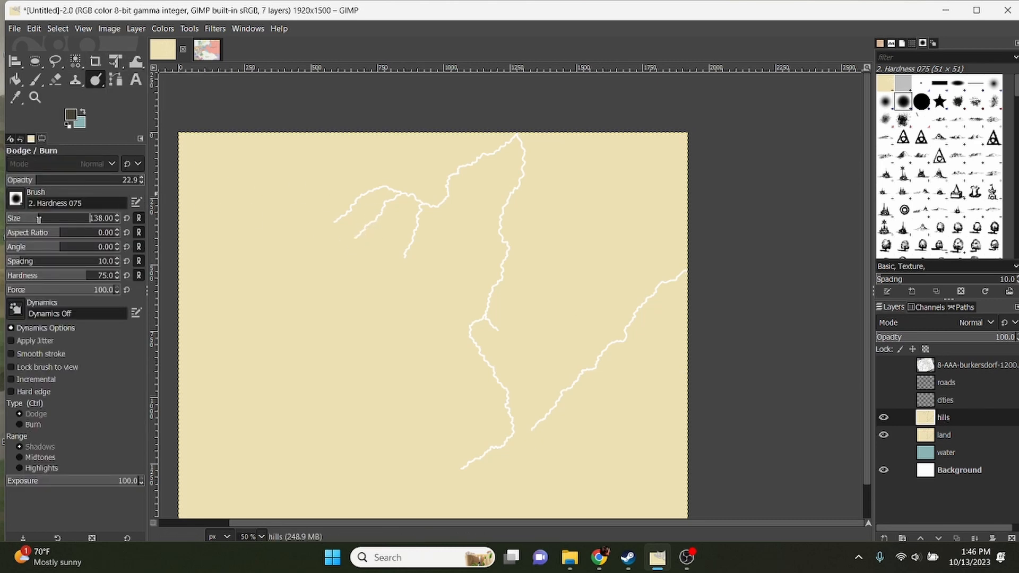
pyautogui.moveTo(38, 219); pyautogui.dragTo(45, 218)
# Step: Check the reference map's terrain, hide it, and burn the land along the northwestern river branches up to the river's northern end
pyautogui.click(884, 365)
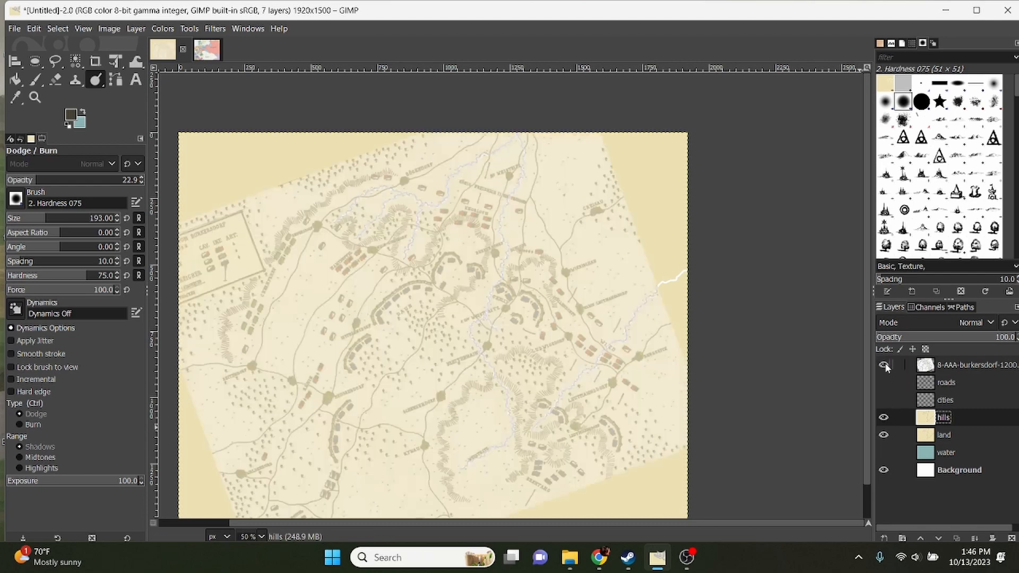
pyautogui.moveTo(491, 246); pyautogui.dragTo(556, 250)
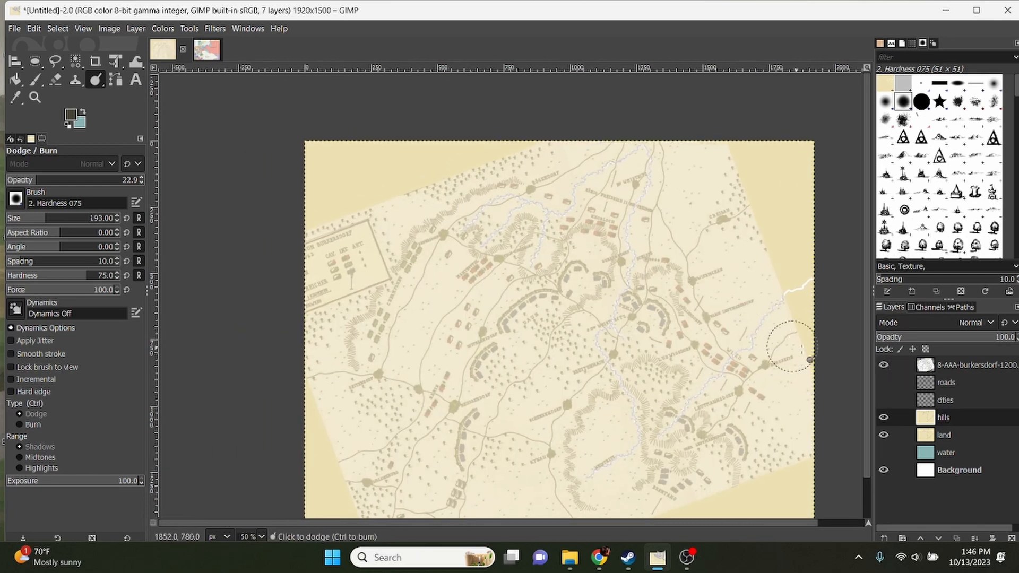
pyautogui.moveTo(797, 365); pyautogui.dragTo(755, 345)
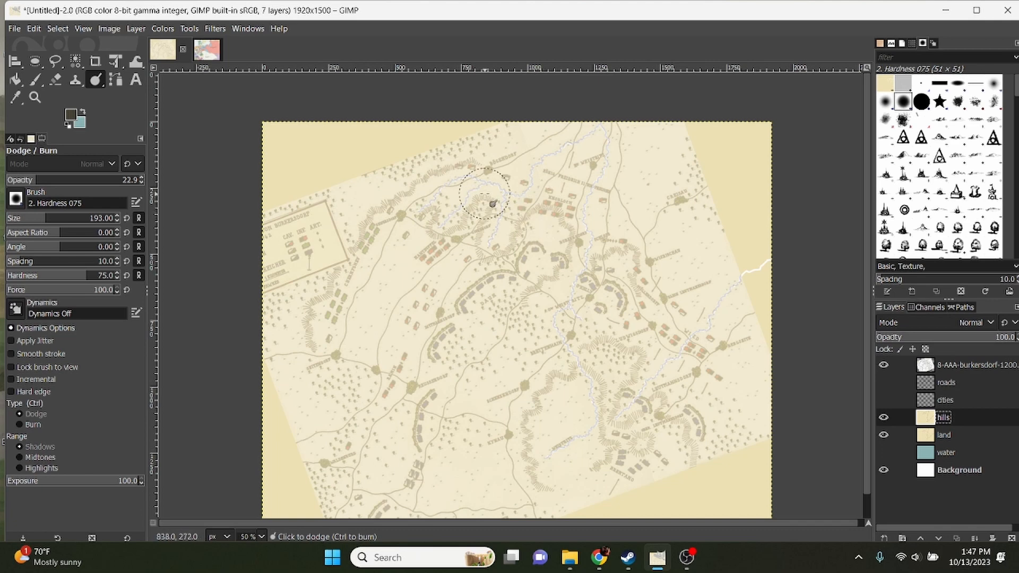
pyautogui.scroll(3, 493, 203)
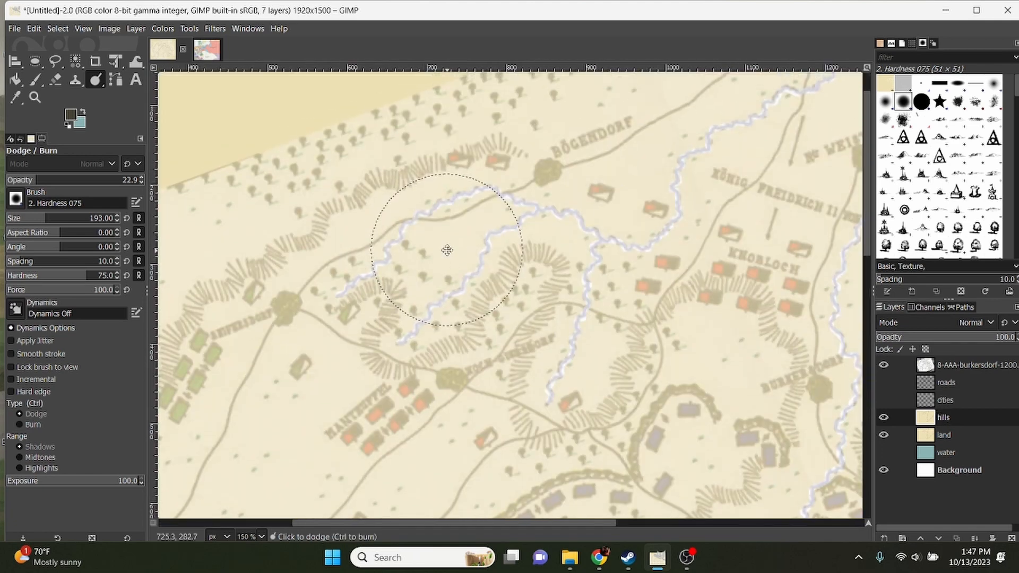
pyautogui.scroll(-3, 487, 239)
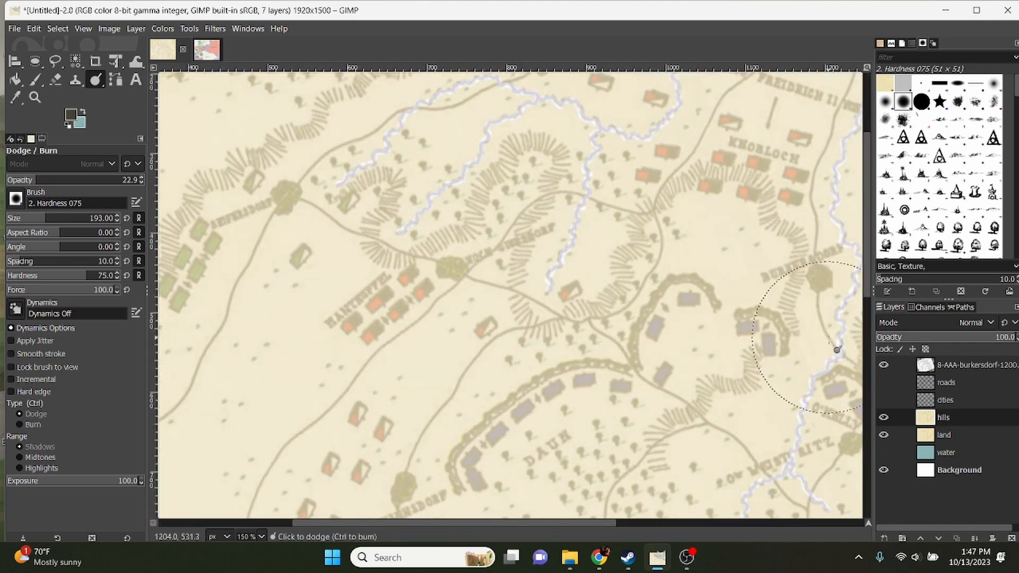
pyautogui.click(884, 365)
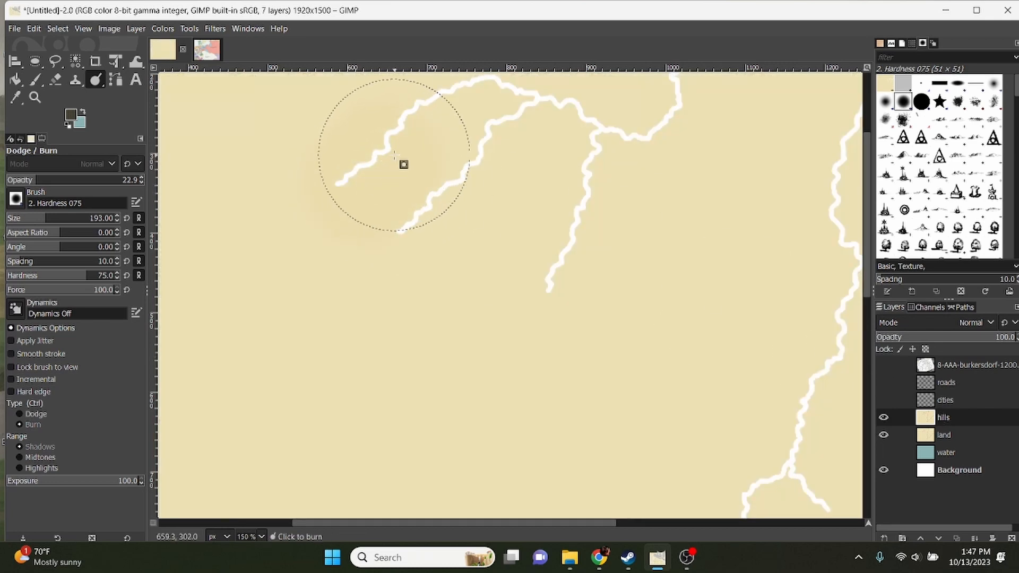
pyautogui.scroll(3, 390, 281)
pyautogui.hscroll(2, 391, 280)
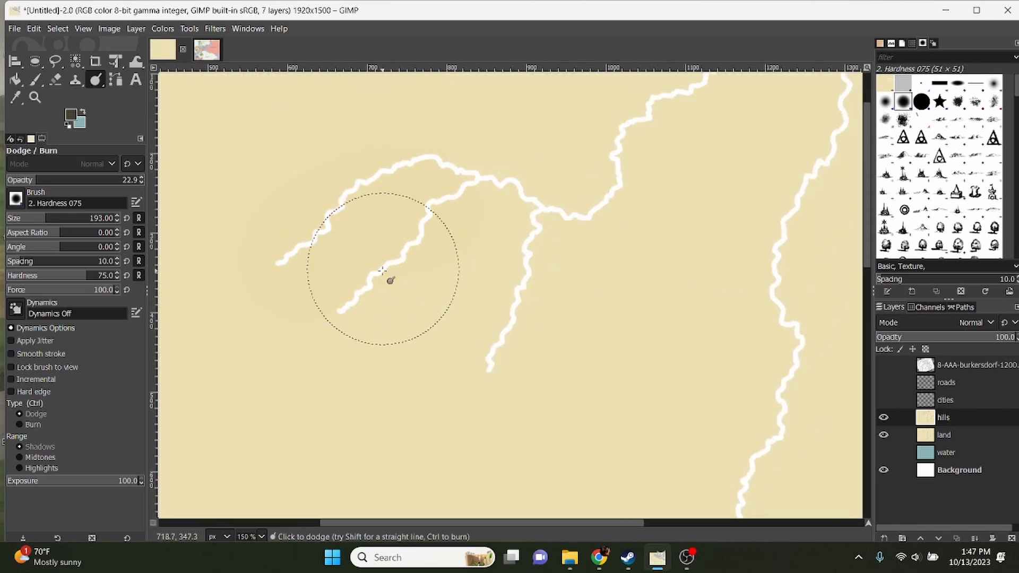
pyautogui.scroll(3, 382, 271)
pyautogui.hscroll(2, 364, 307)
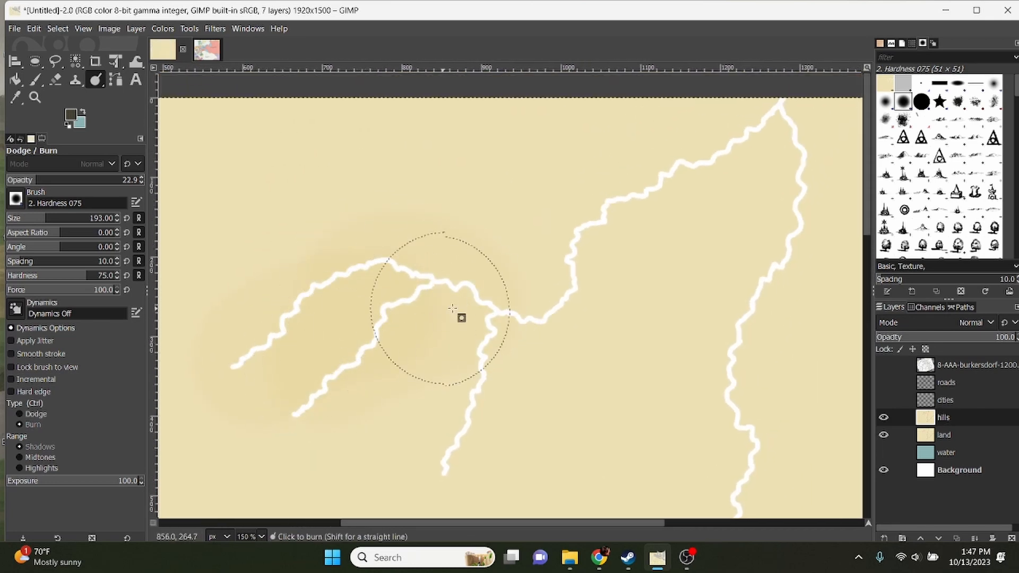
pyautogui.moveTo(452, 309)
pyautogui.mouseDown()
pyautogui.moveTo(478, 339)
pyautogui.moveTo(546, 305)
pyautogui.moveTo(598, 213)
pyautogui.moveTo(791, 117)
pyautogui.moveTo(528, 234)
pyautogui.mouseUp()
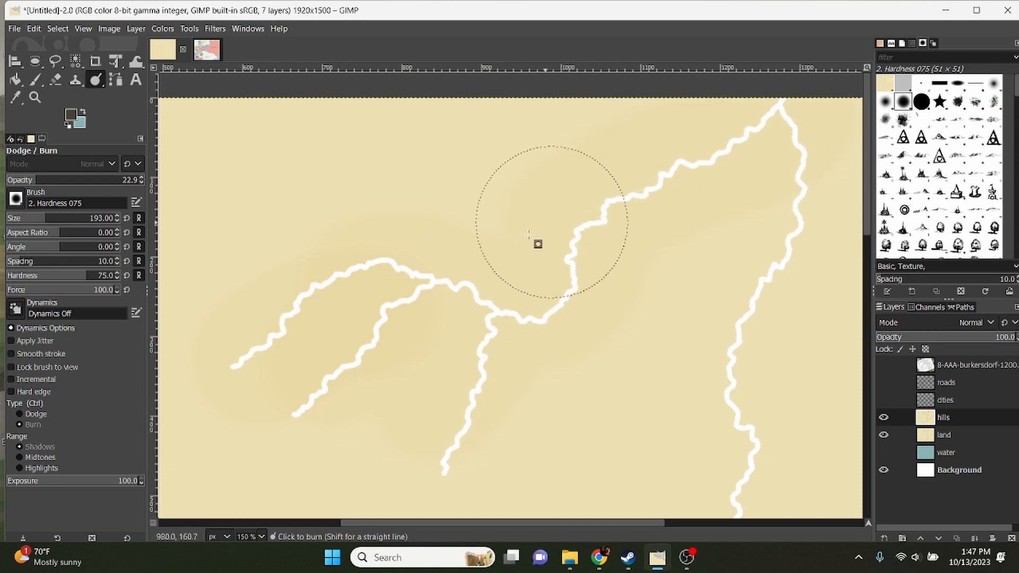
pyautogui.scroll(-3, 448, 343)
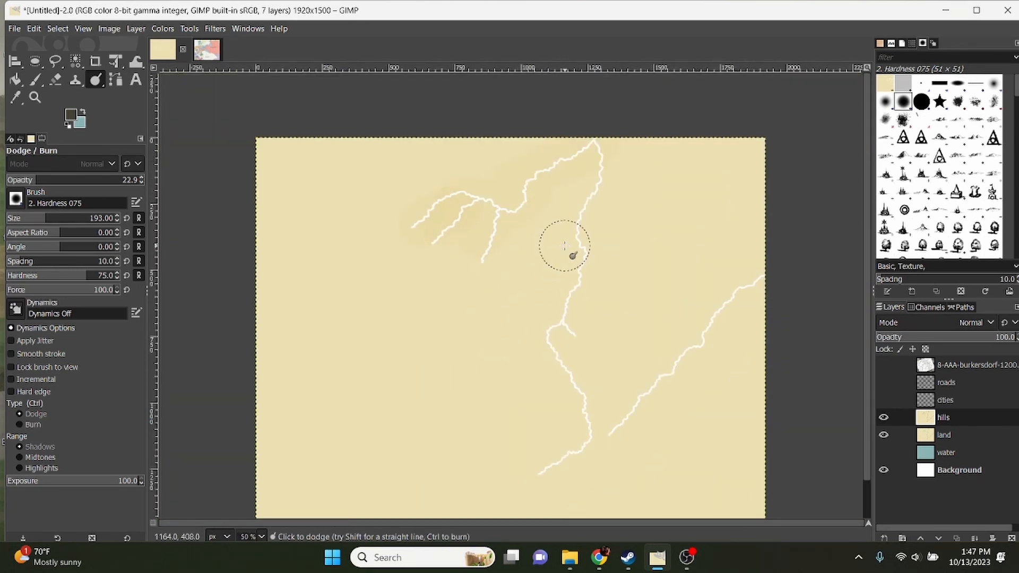
# Step: Burn the land along the central river down to its southern end and along the southeastern river to the map edge
pyautogui.press('ctrl')
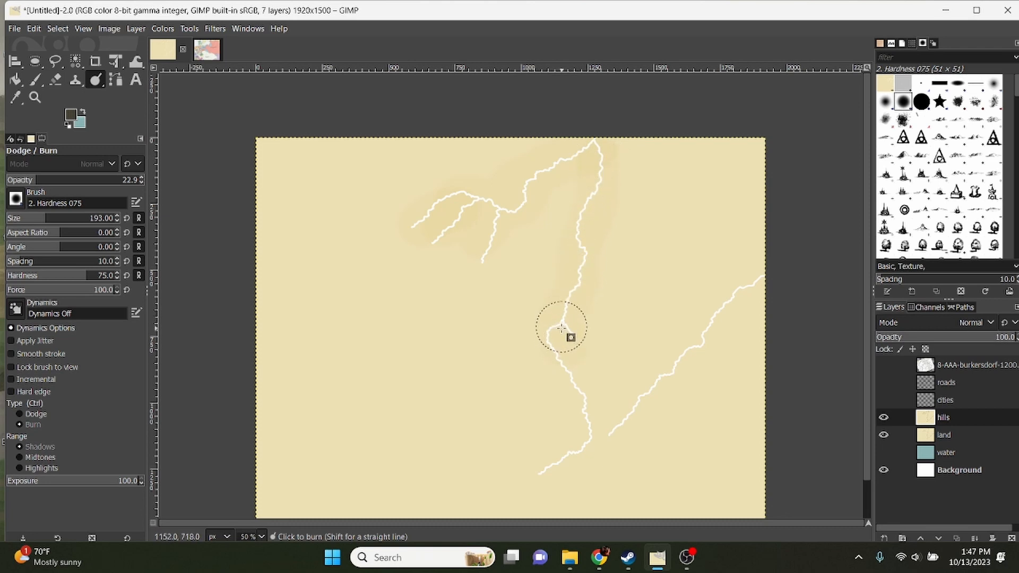
pyautogui.moveTo(580, 385)
pyautogui.mouseDown()
pyautogui.moveTo(591, 417)
pyautogui.moveTo(567, 452)
pyautogui.mouseUp()
pyautogui.moveTo(716, 307); pyautogui.dragTo(770, 282)
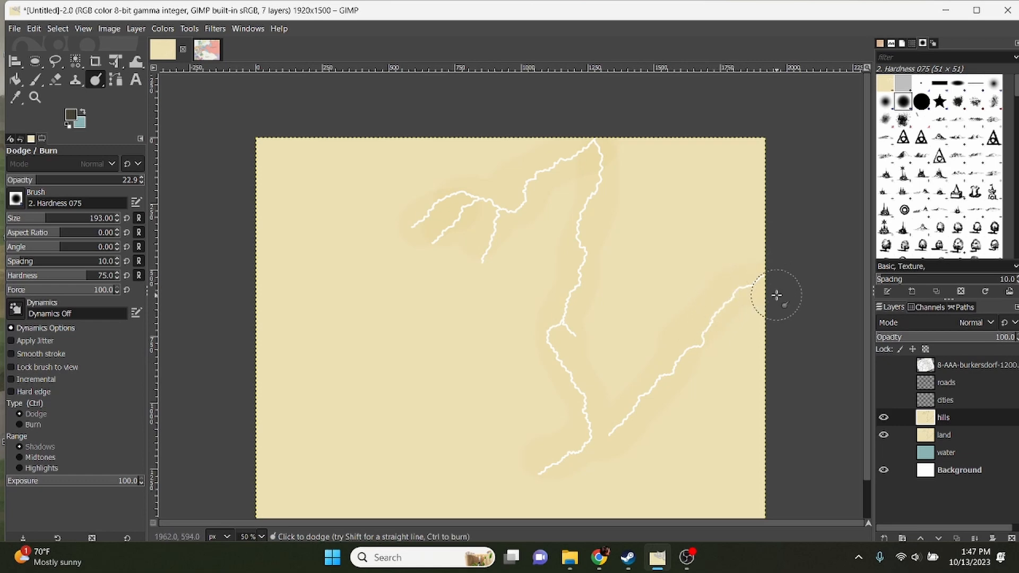
pyautogui.scroll(-2, 778, 284)
pyautogui.scroll(3, 783, 282)
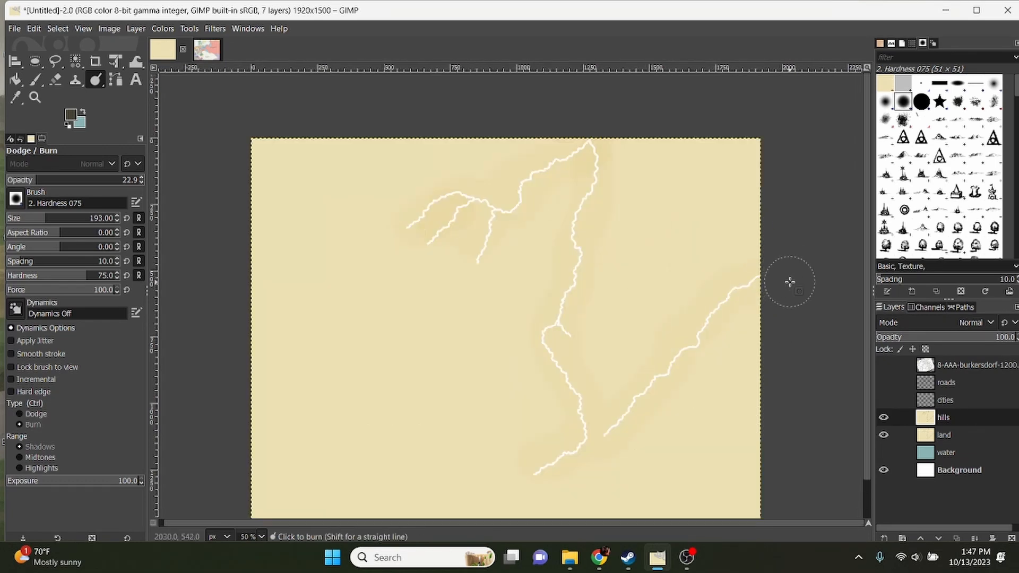
# Step: Show the reference map and examine where its hill hachures run across the southern, eastern and northwestern areas
pyautogui.click(884, 364)
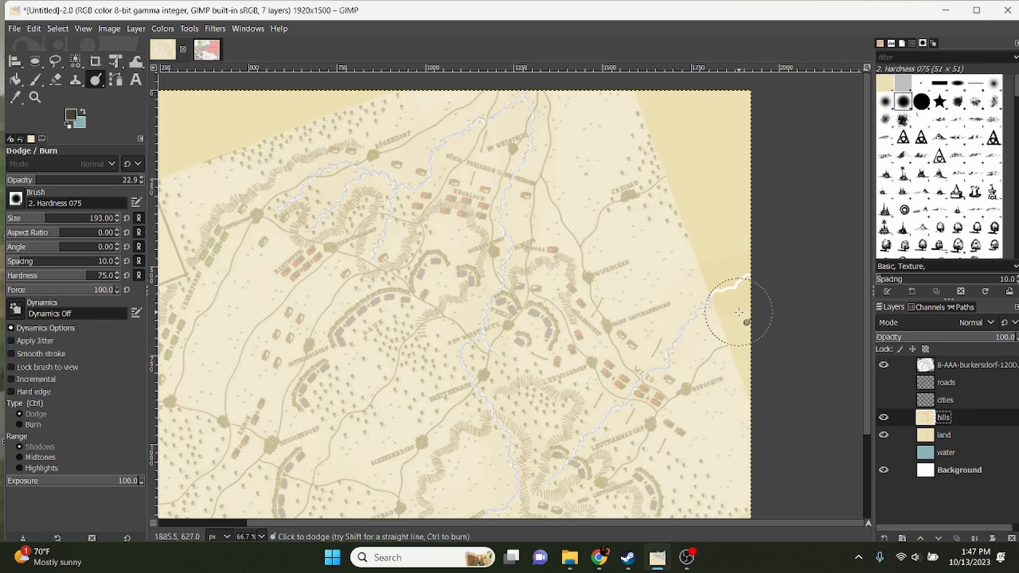
pyautogui.moveTo(726, 327); pyautogui.dragTo(562, 263)
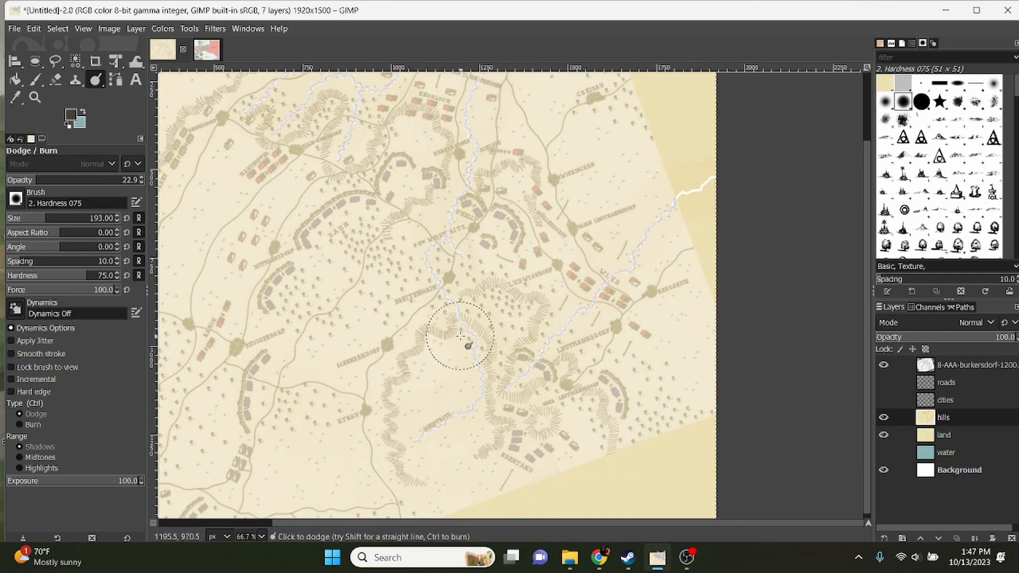
pyautogui.keyDown('ctrl'); pyautogui.scroll(3, 471, 391); pyautogui.keyUp('ctrl')
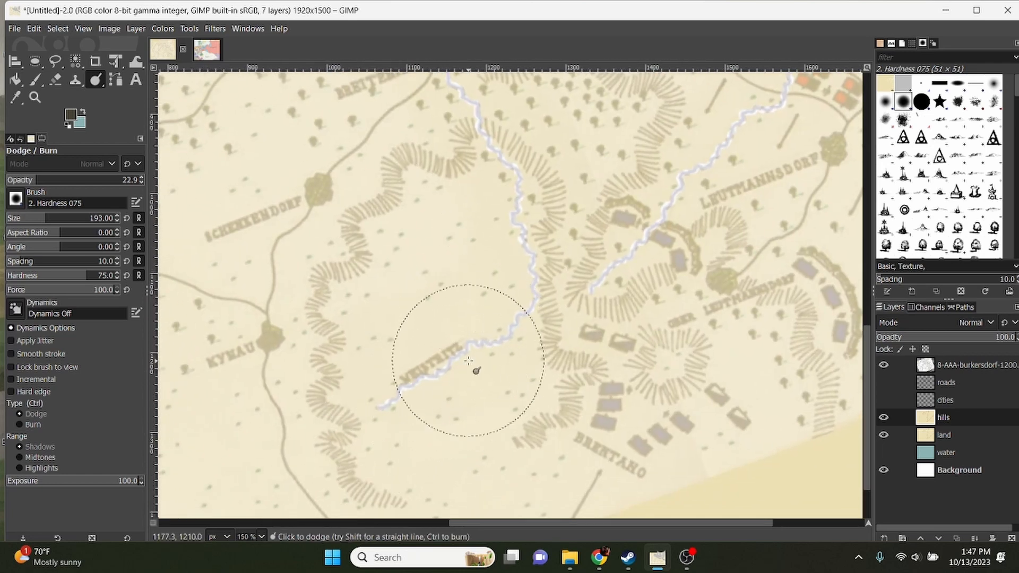
pyautogui.keyDown('ctrl'); pyautogui.scroll(-2, 478, 202); pyautogui.keyUp('ctrl')
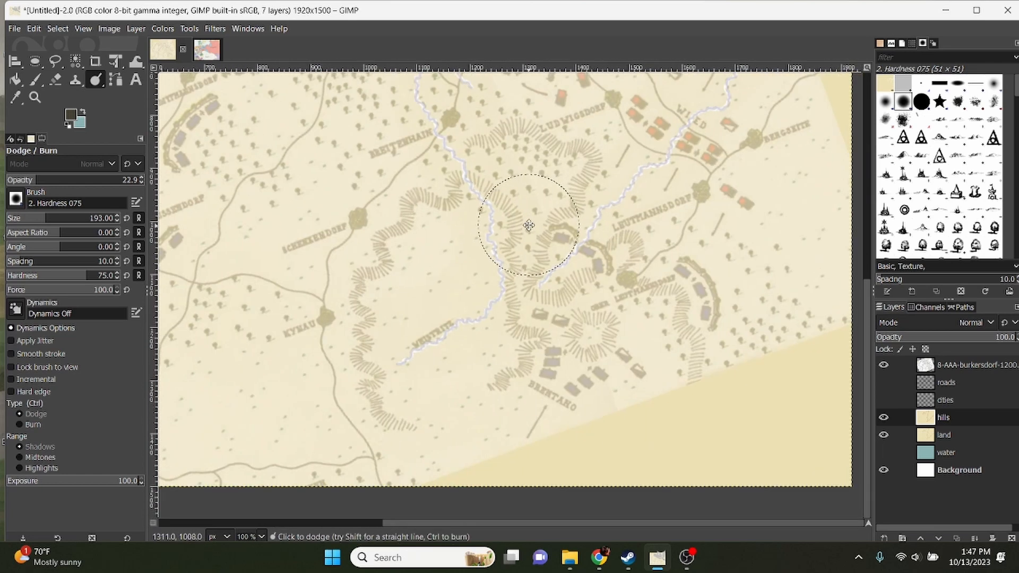
pyautogui.moveTo(586, 171); pyautogui.dragTo(579, 282)
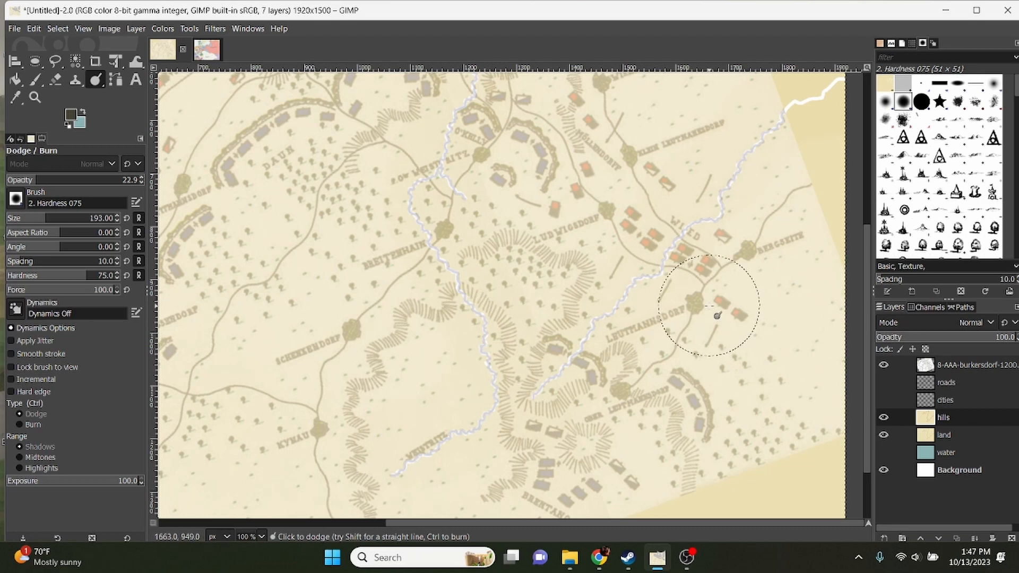
pyautogui.scroll(10, 716, 317)
pyautogui.hscroll(-2, 691, 334)
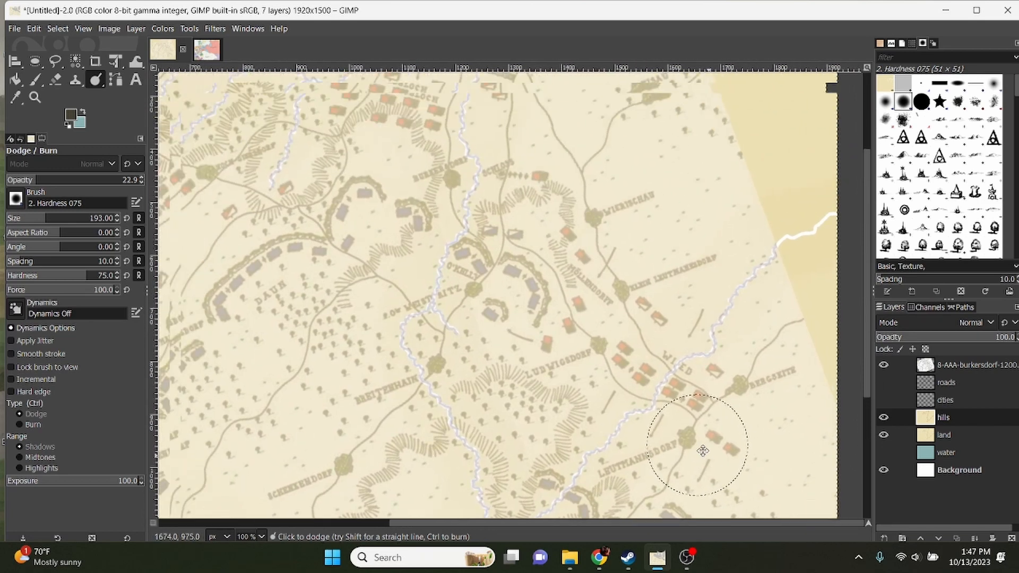
pyautogui.scroll(3, 666, 339)
pyautogui.hscroll(-4, 661, 324)
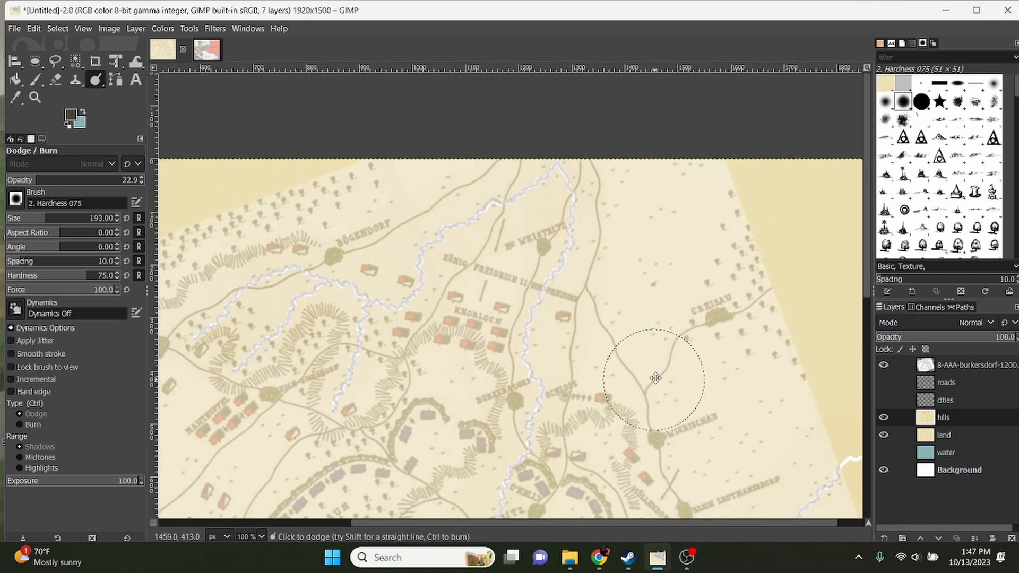
pyautogui.scroll(-3, 656, 308)
pyautogui.hscroll(-3, 653, 296)
pyautogui.scroll(-2, 653, 295)
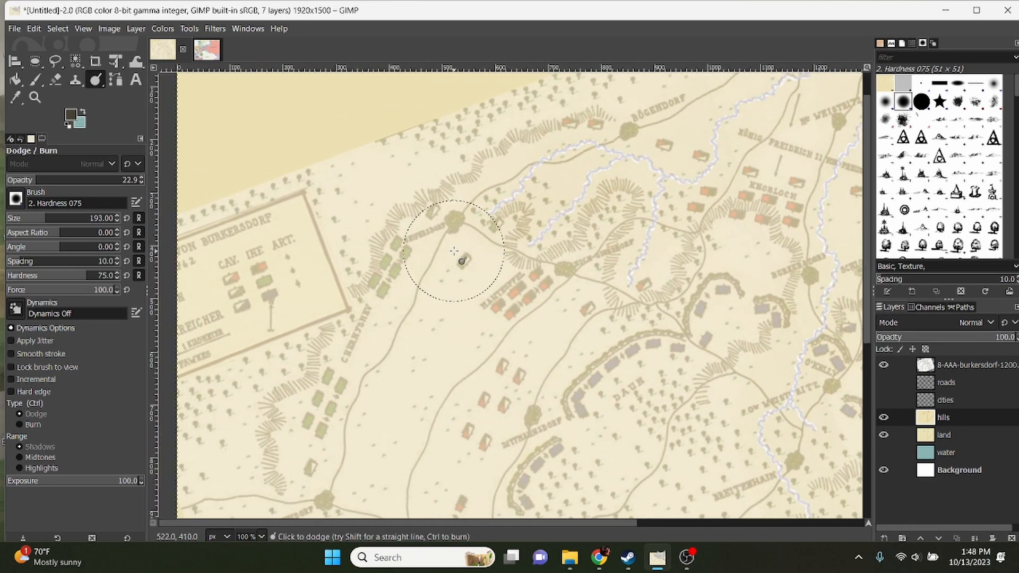
# Step: Dodge the high ground northwest of the hachured ridge on the hills layer and hide the reference map
pyautogui.scroll(2, 569, 264)
pyautogui.hscroll(2, 569, 264)
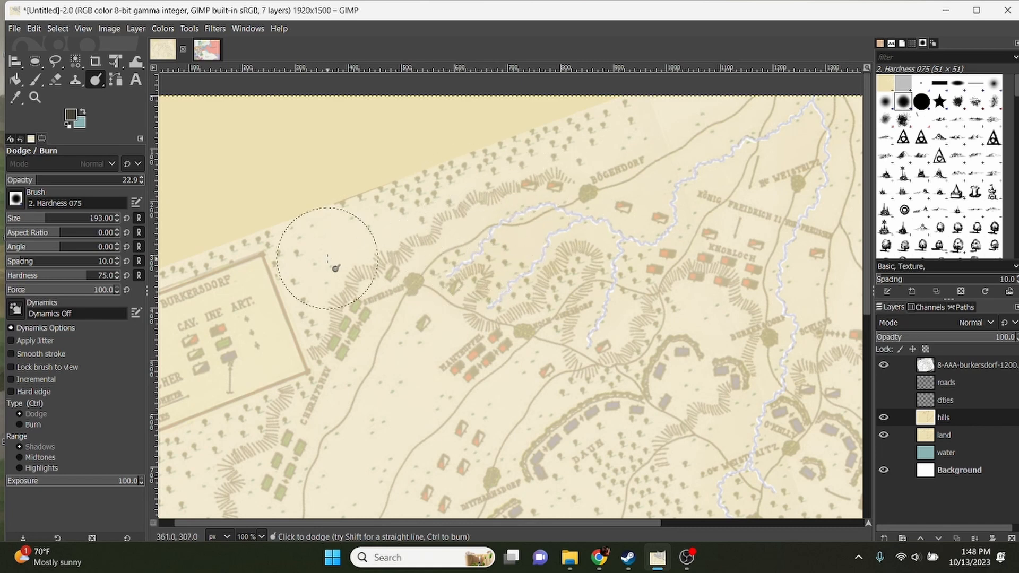
pyautogui.press('ctrl')
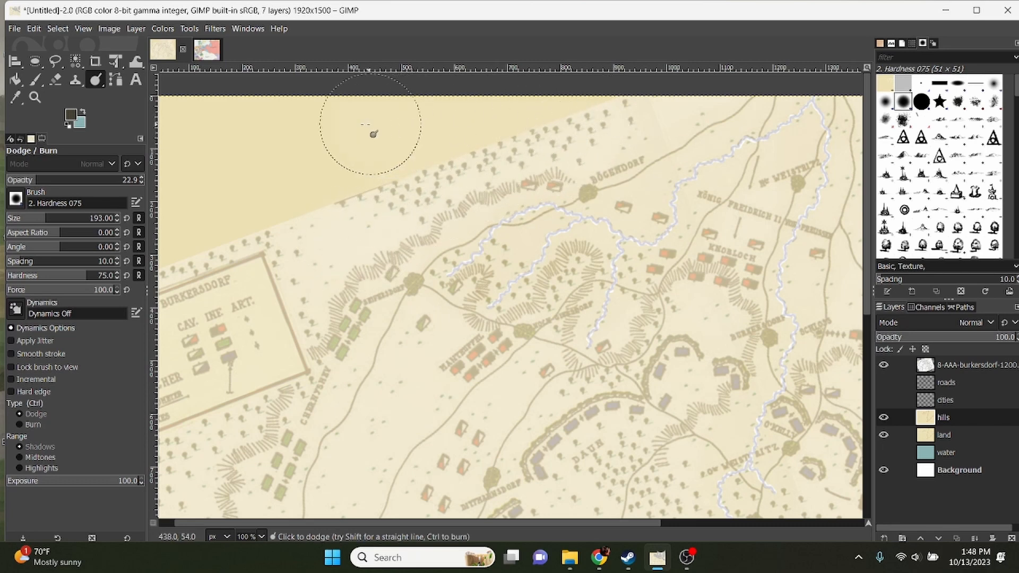
pyautogui.moveTo(370, 124); pyautogui.dragTo(443, 141)
pyautogui.click(884, 365)
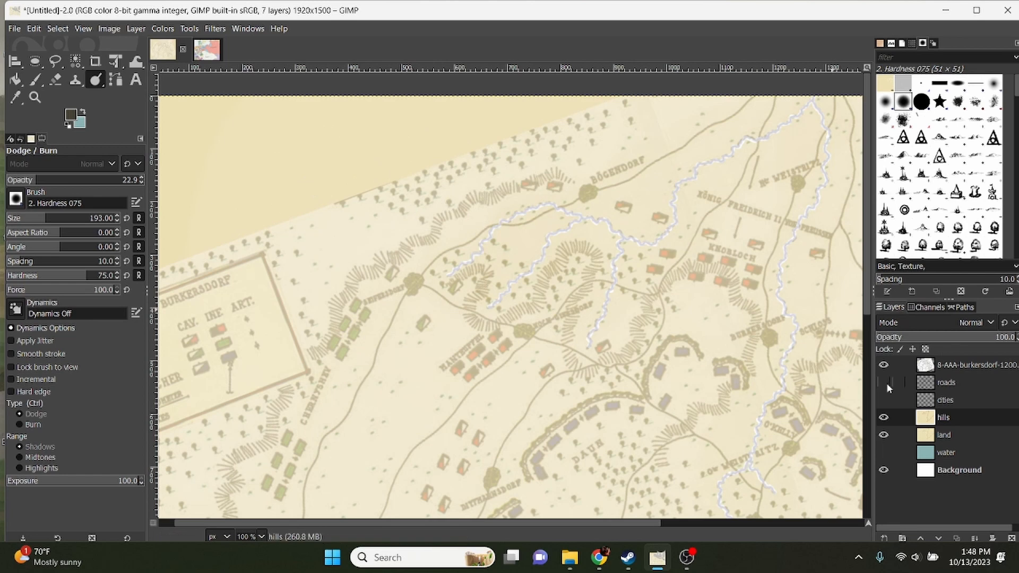
# Step: Lighten the northwestern corner and upper western edge of the hills layer further with more Dodge strokes
pyautogui.hscroll(-5, 403, 347)
pyautogui.scroll(-1, 403, 347)
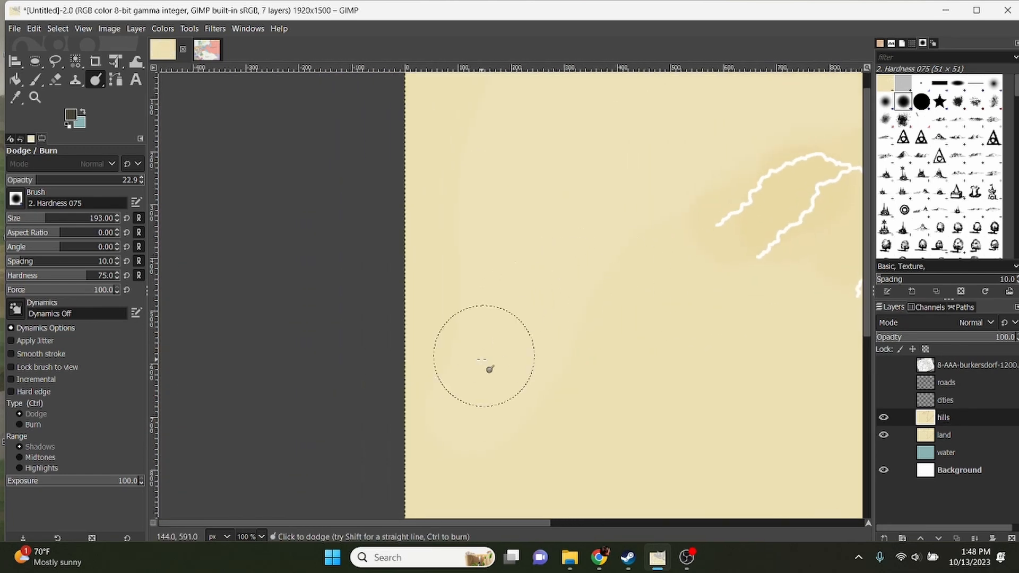
pyautogui.scroll(3, 468, 308)
pyautogui.hscroll(1, 467, 308)
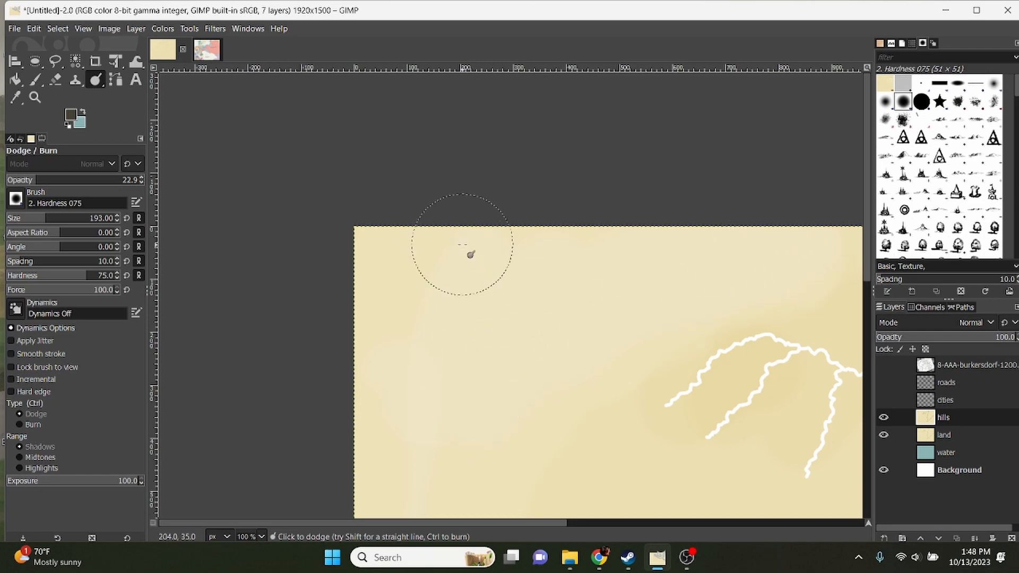
pyautogui.scroll(-1, 497, 288)
pyautogui.scroll(-3, 497, 289)
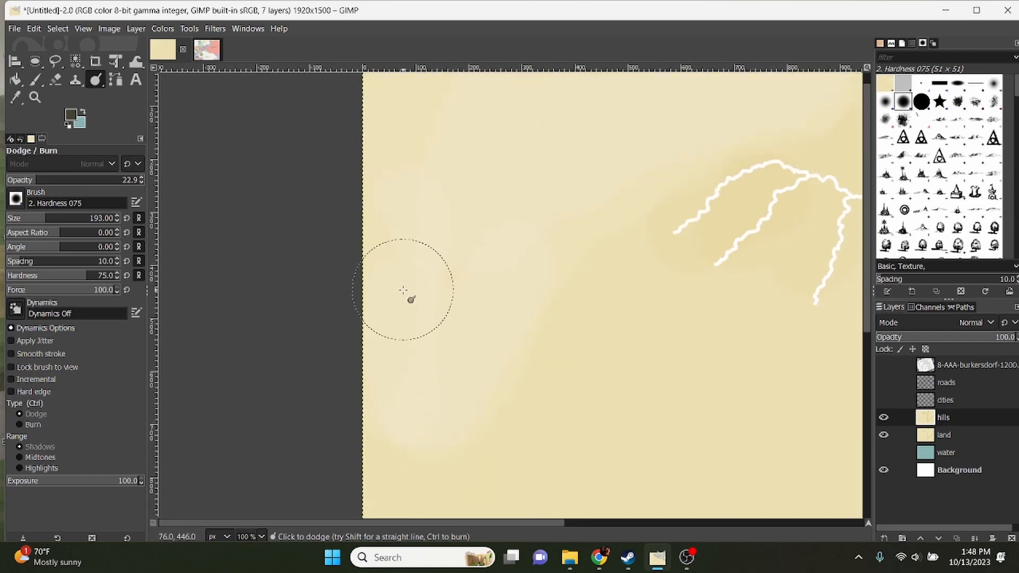
# Step: Check the reference map's hachures around the northwestern river branches, hide it, and set the Dodge brush size to 79
pyautogui.press('ctrl')
pyautogui.scroll(-3, 551, 332)
pyautogui.scroll(2, 432, 311)
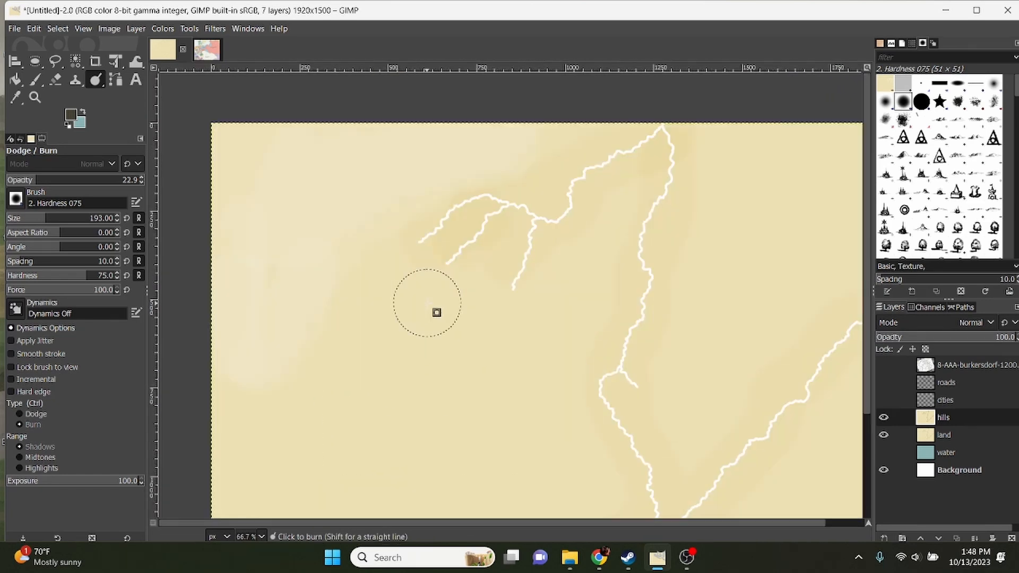
pyautogui.scroll(2, 457, 276)
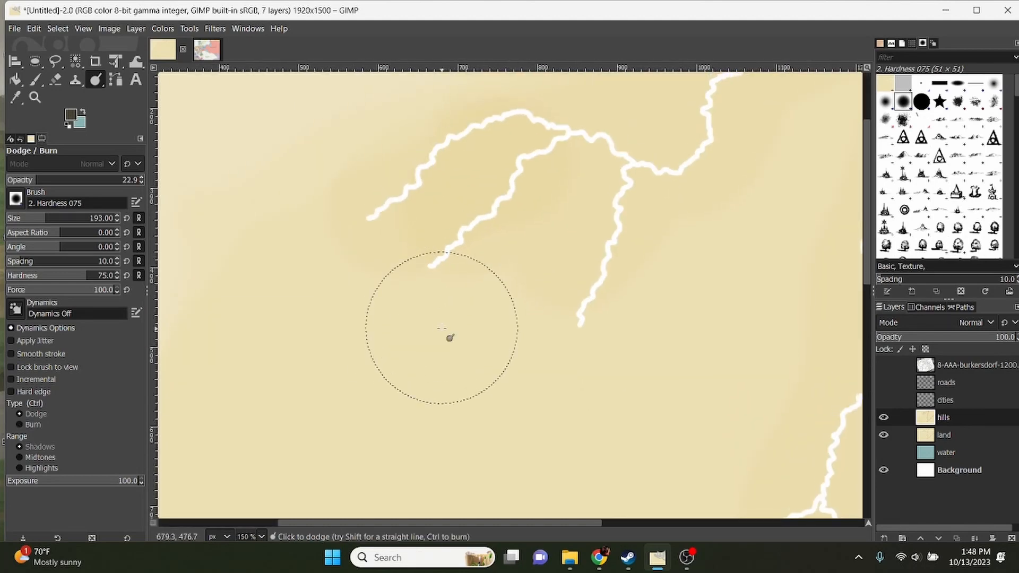
pyautogui.click(883, 366)
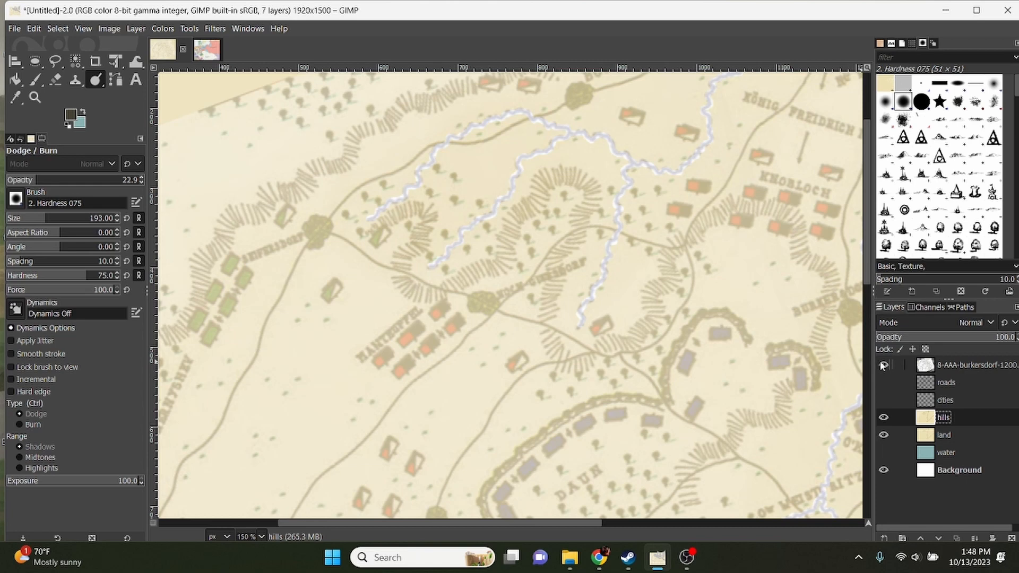
pyautogui.click(883, 365)
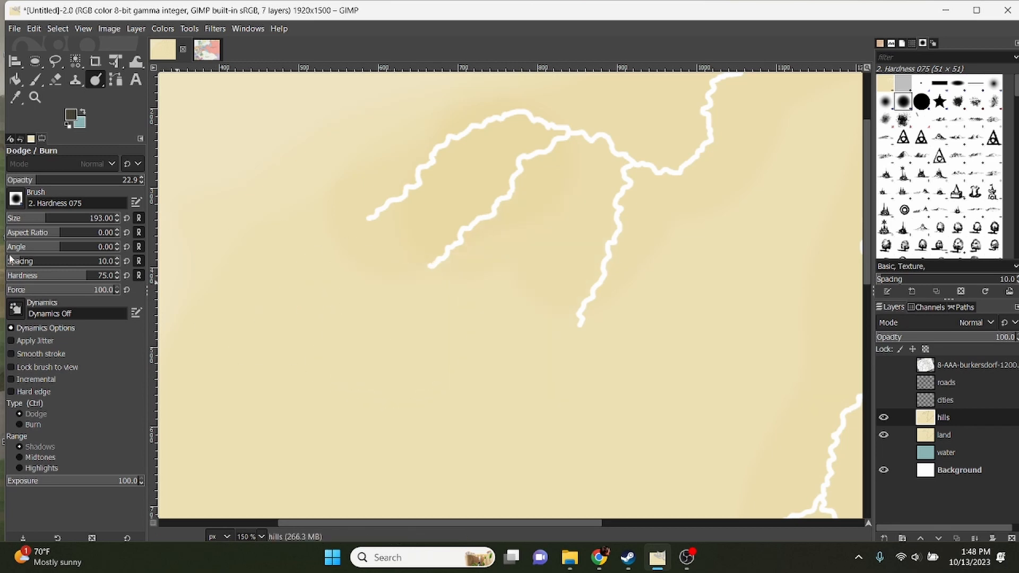
pyautogui.click(28, 221)
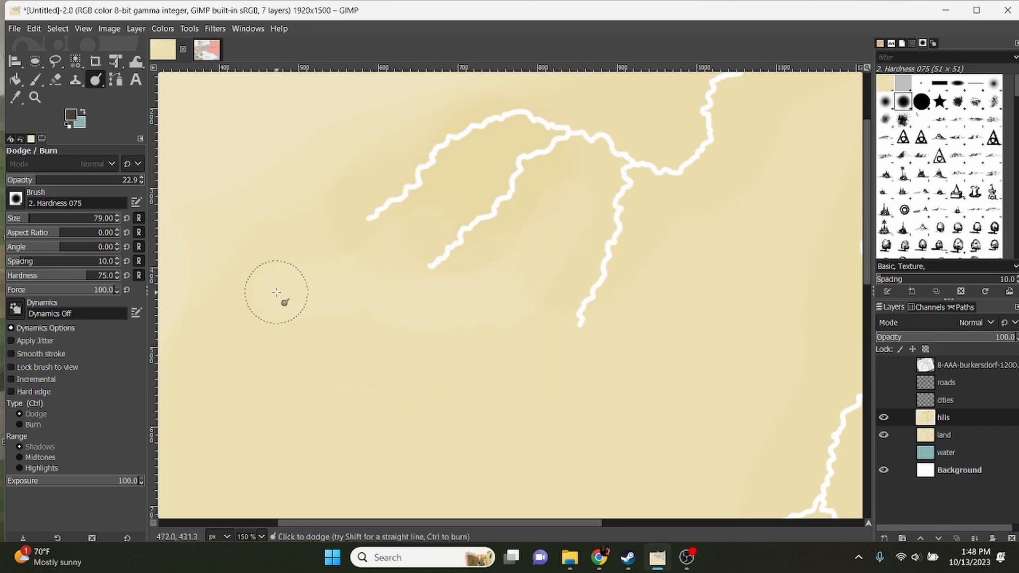
# Step: Compare with the reference map and dodge the high ground south of the three river branches on the hills layer
pyautogui.click(885, 365)
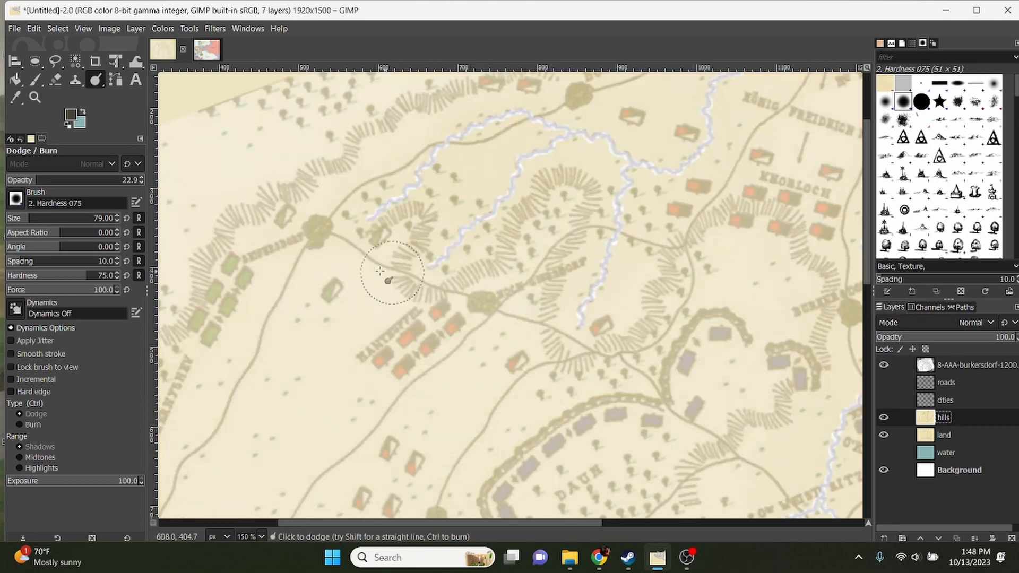
pyautogui.click(884, 365)
pyautogui.hscroll(3, 823, 364)
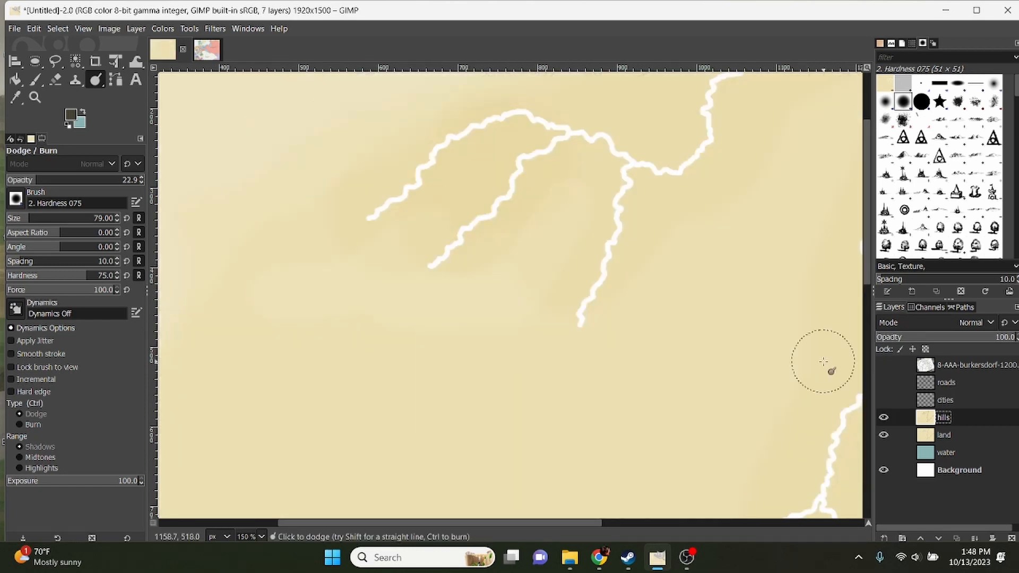
pyautogui.scroll(-1, 433, 291)
pyautogui.hscroll(2, 433, 291)
pyautogui.scroll(-1, 422, 284)
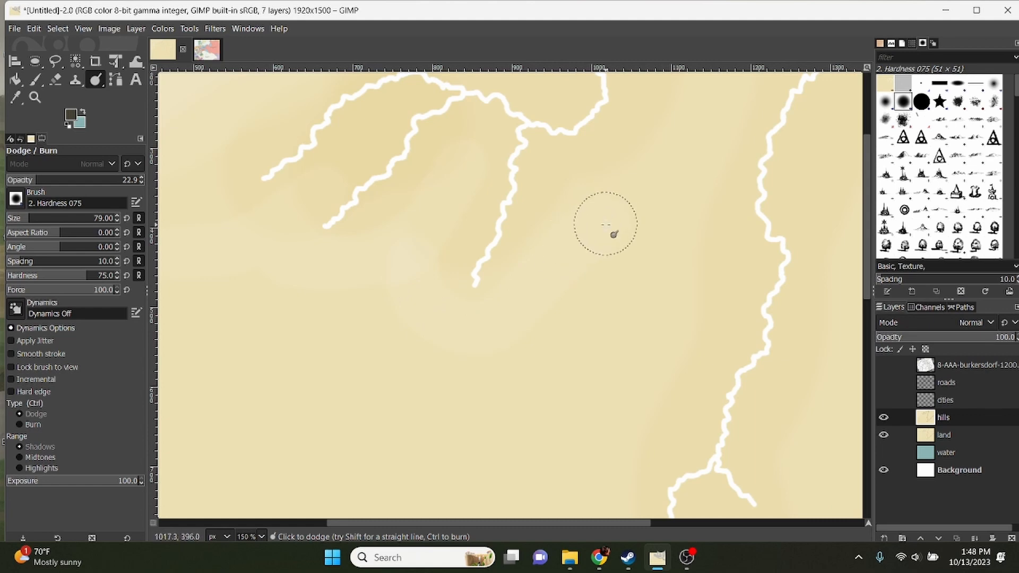
# Step: Check the reference map's central hachures, hide it, and dodge the high ground between the easternmost branch and the central river
pyautogui.click(884, 365)
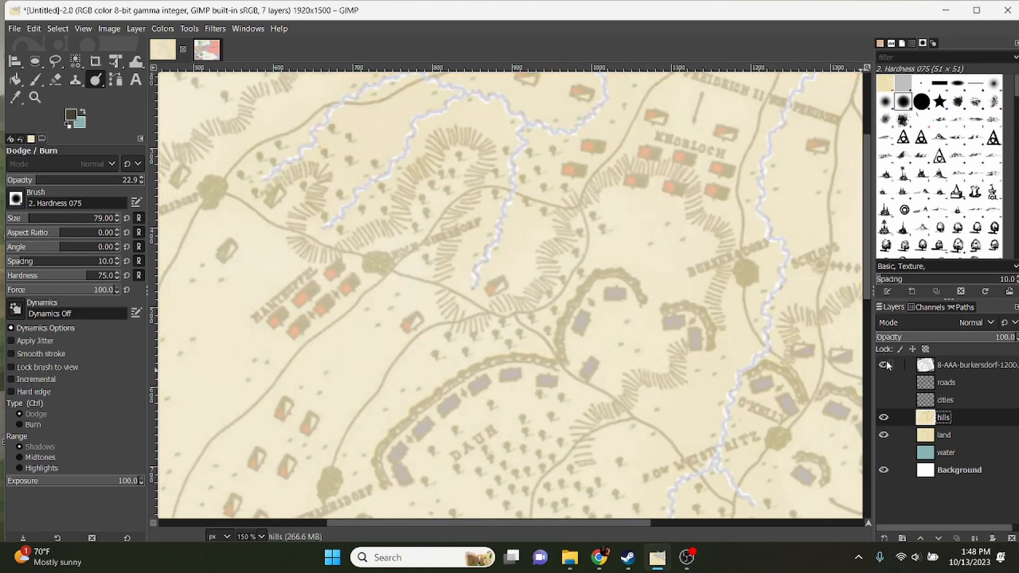
pyautogui.hscroll(2, 589, 295)
pyautogui.scroll(1, 589, 294)
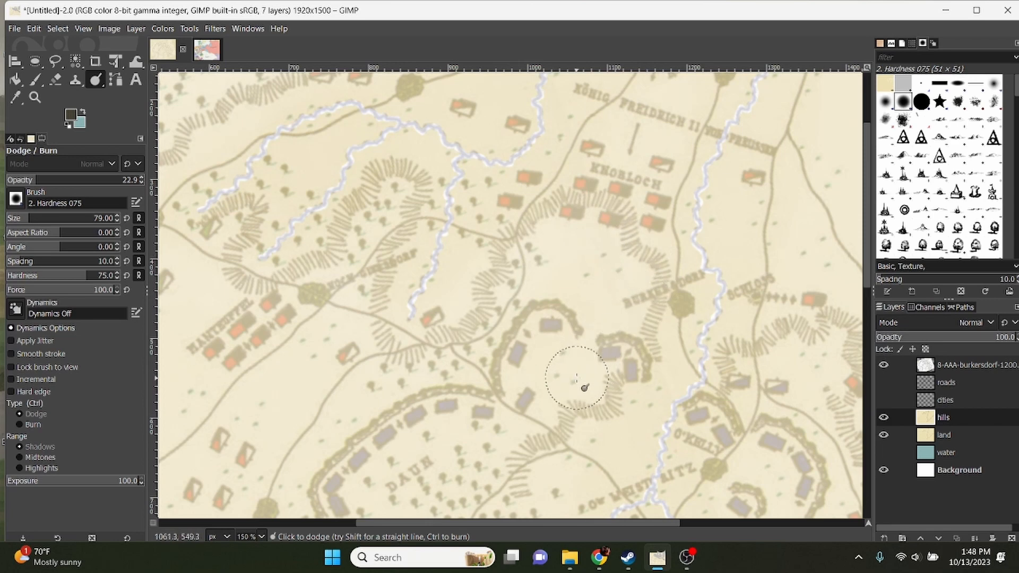
pyautogui.scroll(-5, 502, 469)
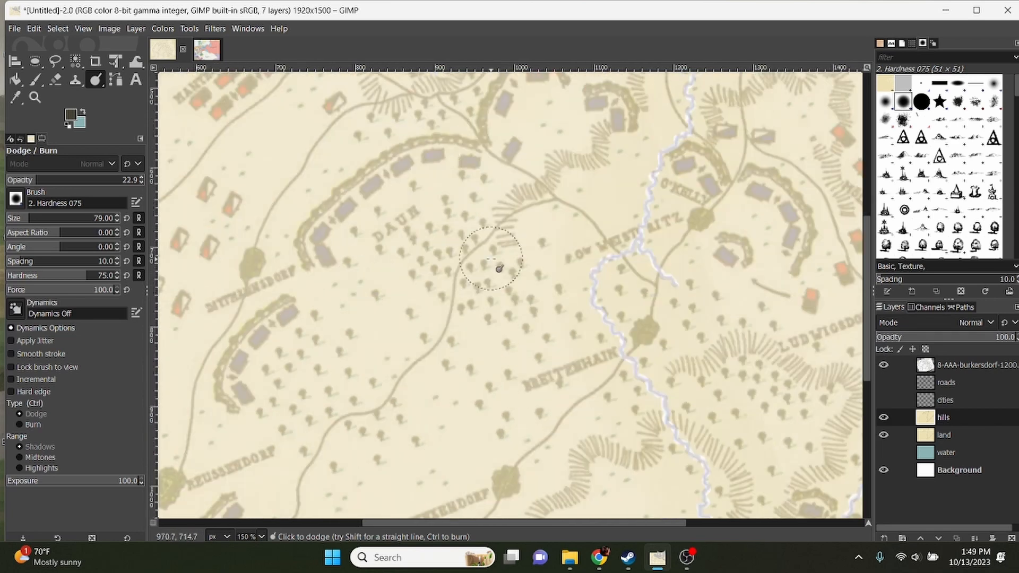
pyautogui.scroll(1, 502, 263)
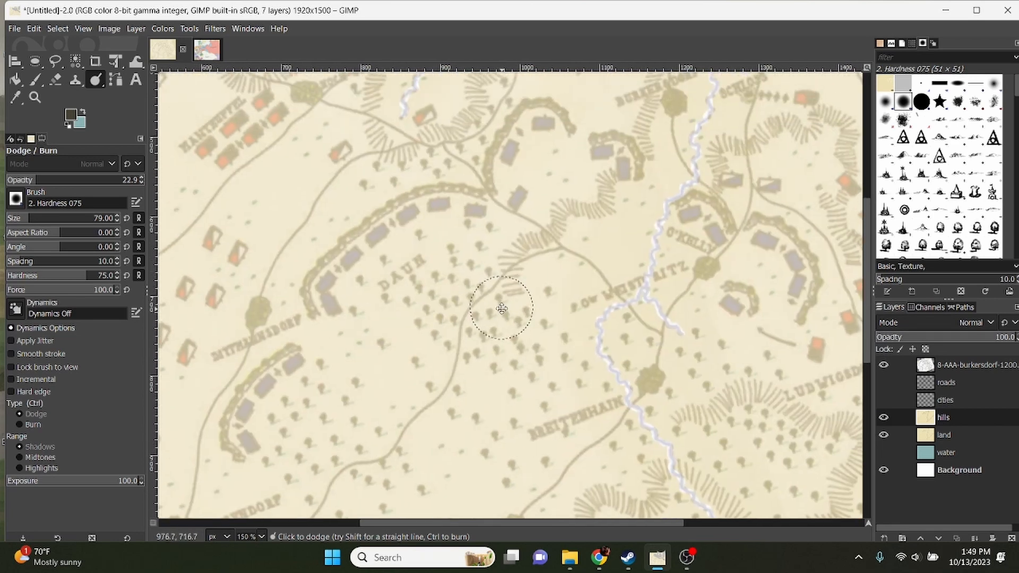
pyautogui.click(883, 364)
pyautogui.hscroll(-1, 626, 297)
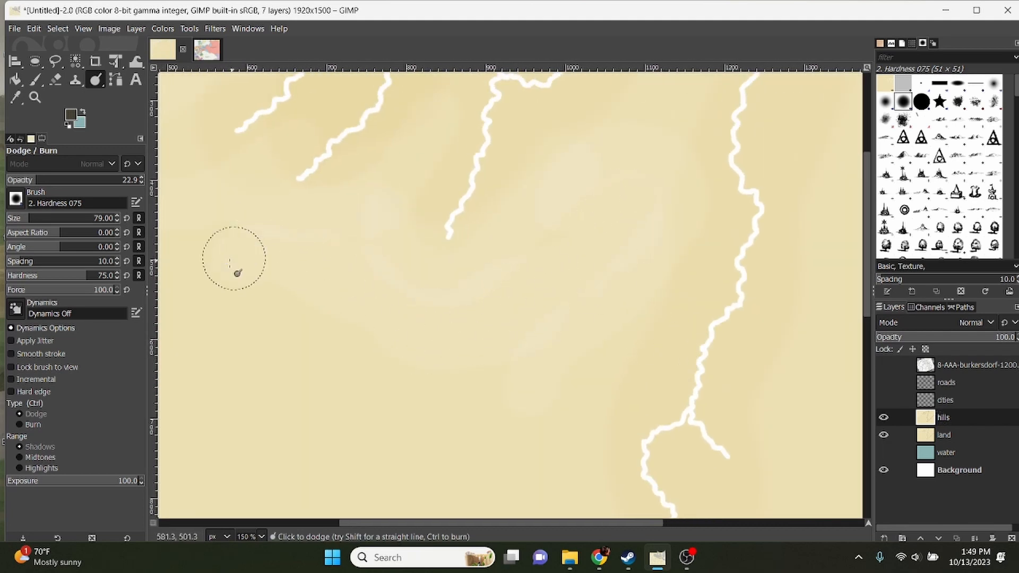
# Step: Lighten the central plateau south of the river branches further with broad, overlapping Dodge strokes
pyautogui.scroll(-3, 587, 270)
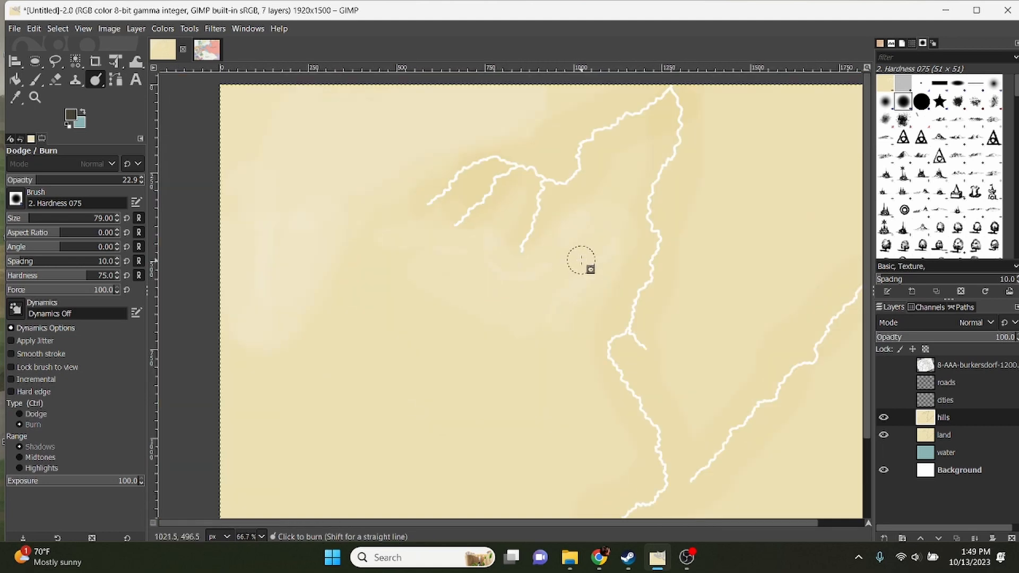
pyautogui.scroll(3, 455, 295)
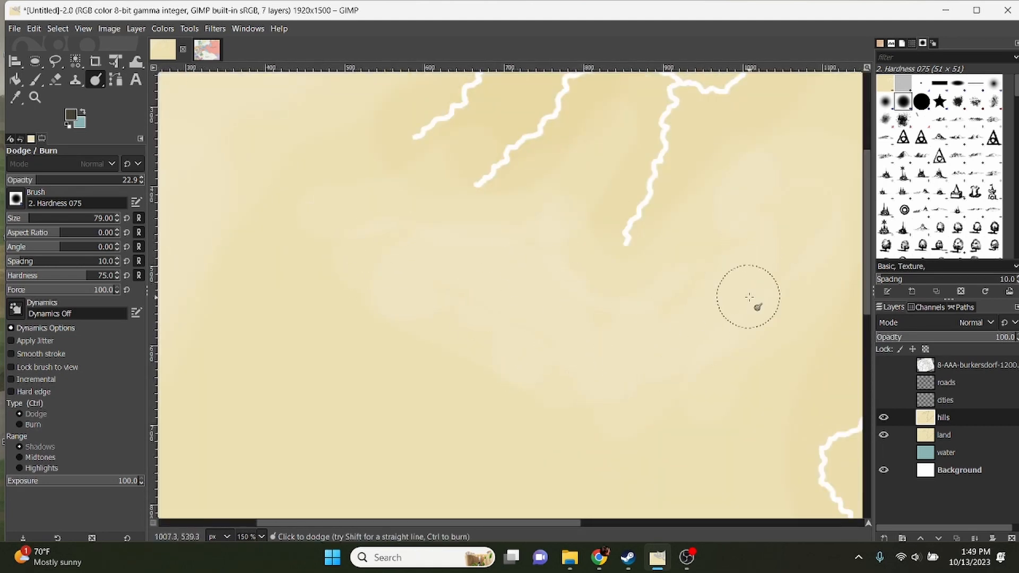
pyautogui.moveTo(807, 200); pyautogui.dragTo(681, 253)
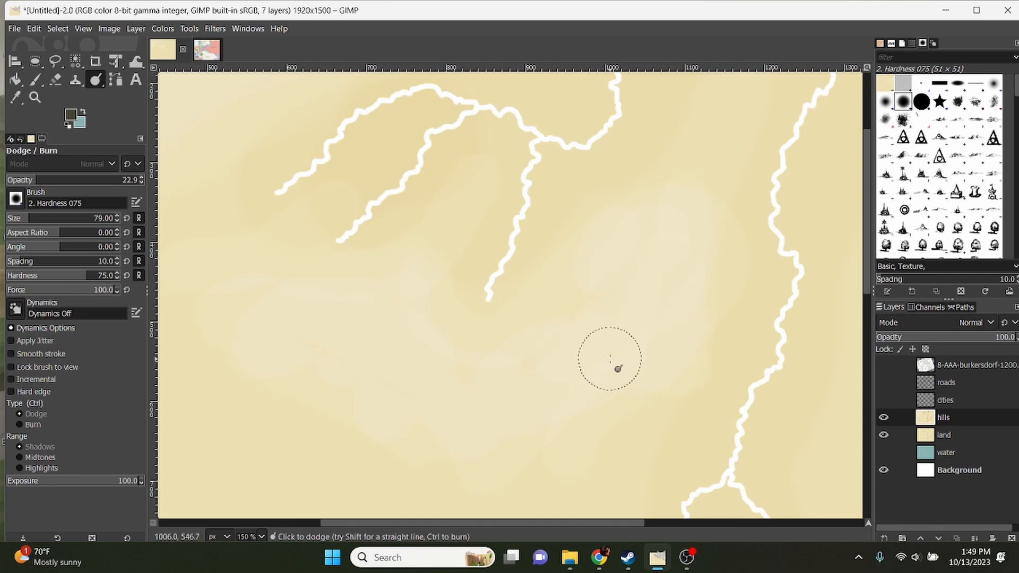
pyautogui.scroll(-3, 558, 339)
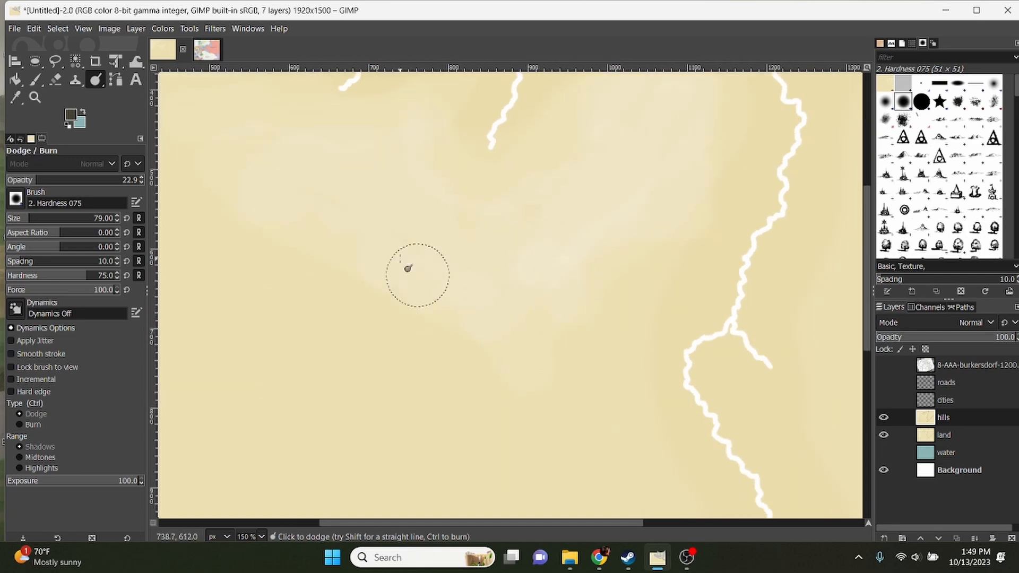
pyautogui.moveTo(409, 192); pyautogui.dragTo(674, 383)
pyautogui.moveTo(426, 137); pyautogui.dragTo(556, 213)
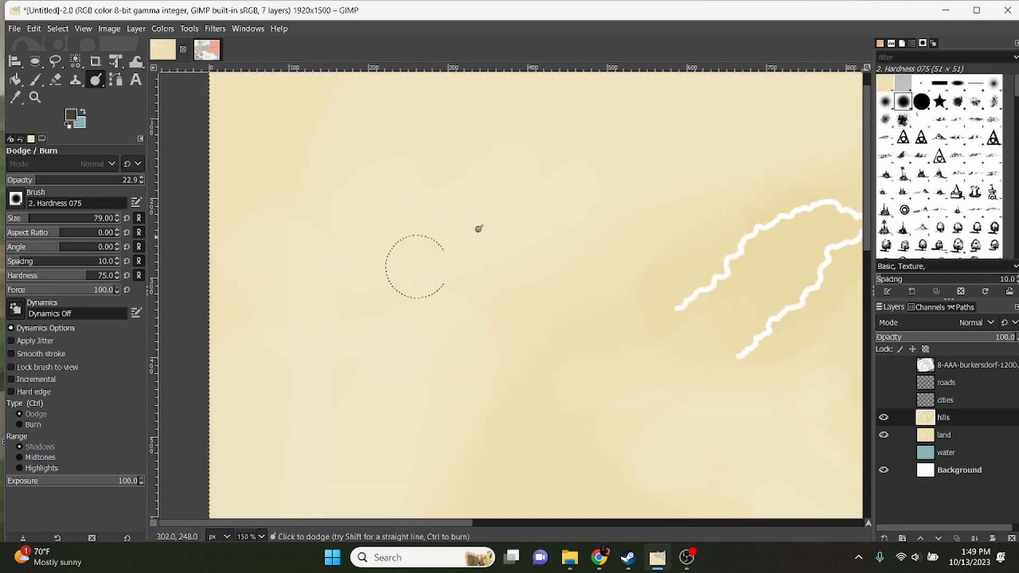
# Step: Dodge the northwestern high ground again, from the upper map edge down along the western edge
pyautogui.moveTo(625, 96); pyautogui.dragTo(432, 262)
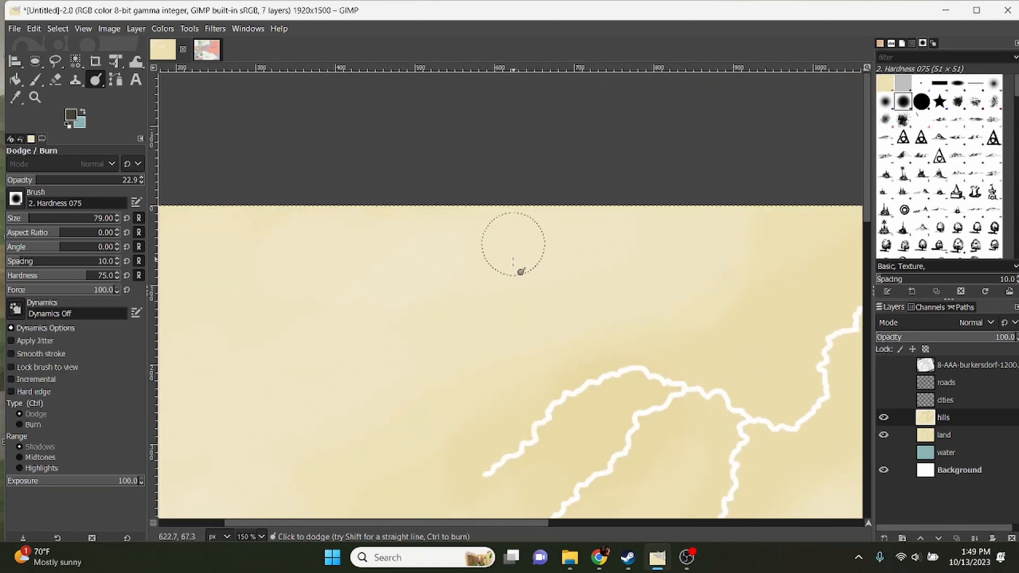
pyautogui.moveTo(378, 263); pyautogui.dragTo(522, 96)
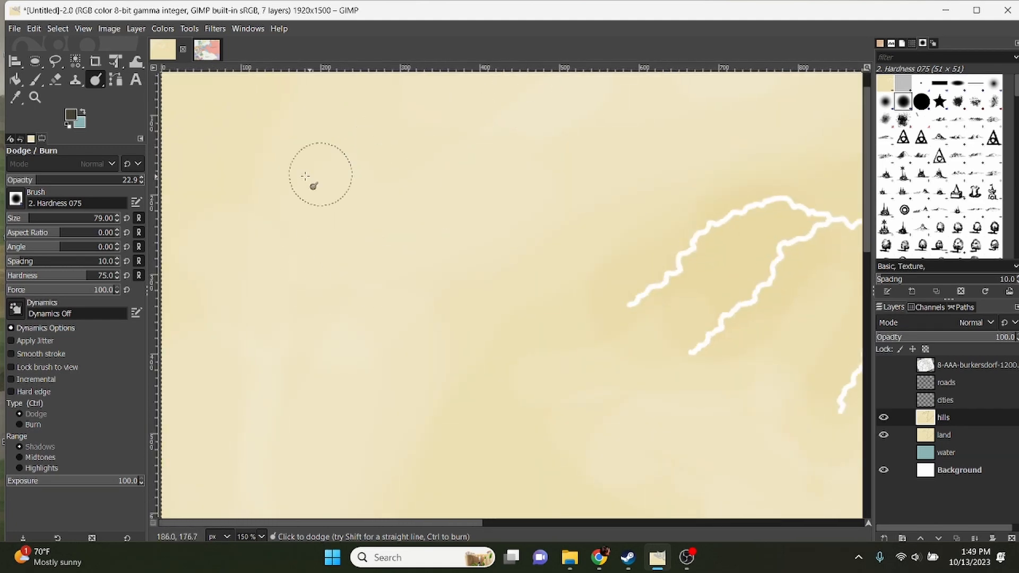
pyautogui.moveTo(259, 295); pyautogui.dragTo(369, 97)
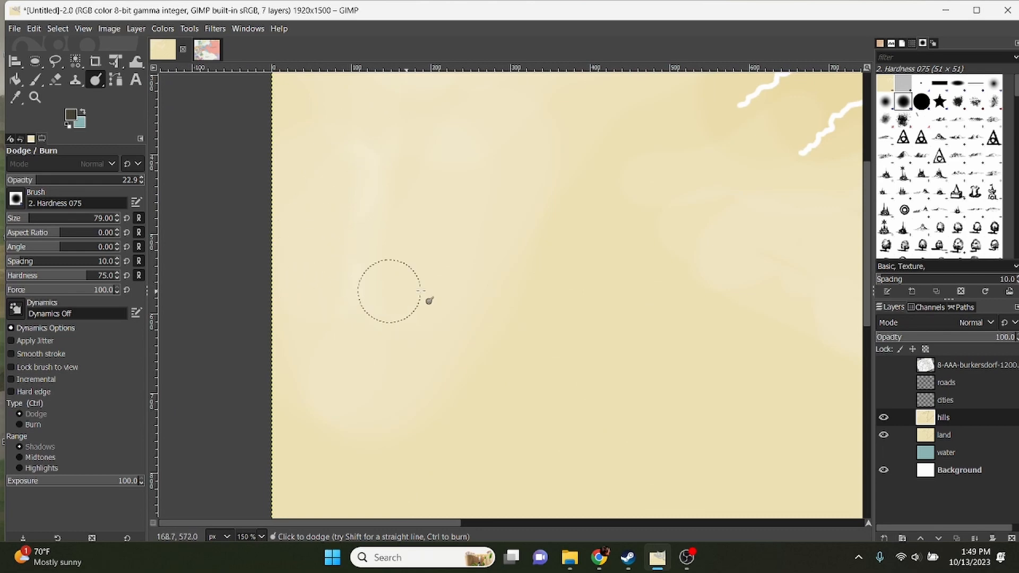
# Step: Extend the dodged shading along the southern and southwestern edges of the central plateau
pyautogui.moveTo(849, 311); pyautogui.dragTo(287, 312)
pyautogui.moveTo(402, 282); pyautogui.dragTo(648, 257)
pyautogui.moveTo(542, 350); pyautogui.dragTo(411, 211)
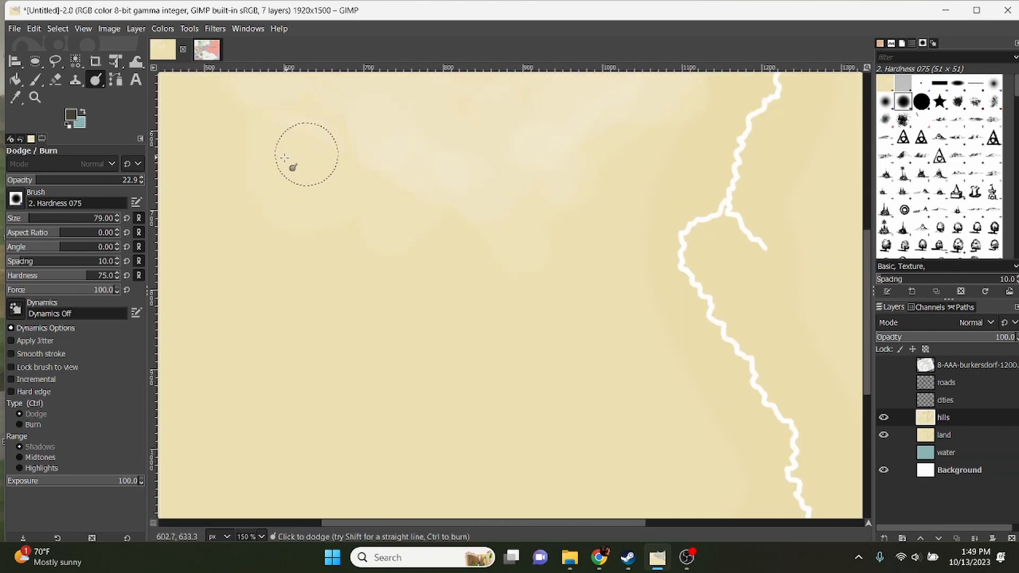
pyautogui.moveTo(279, 192); pyautogui.dragTo(458, 214)
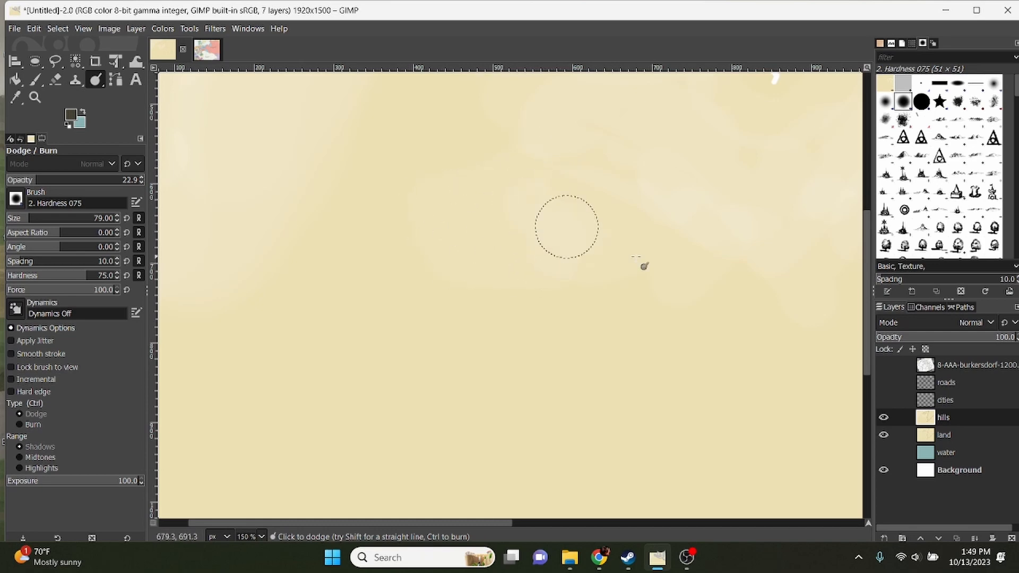
# Step: Check the reference map's southern hills, hide it, and dodge the high ground west of the central river's southern bend
pyautogui.scroll(-2, 728, 336)
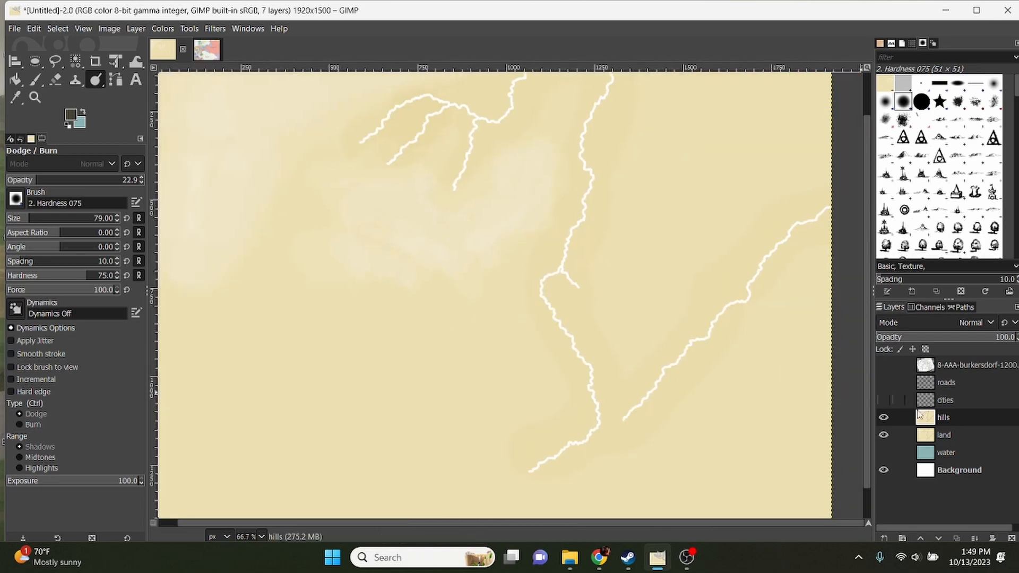
pyautogui.click(883, 366)
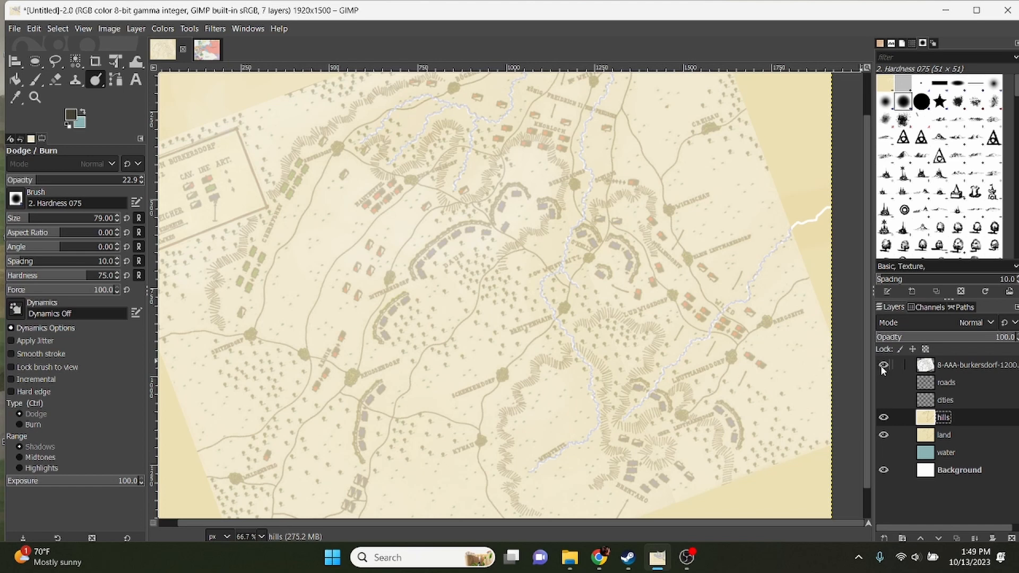
pyautogui.moveTo(611, 312); pyautogui.dragTo(508, 278)
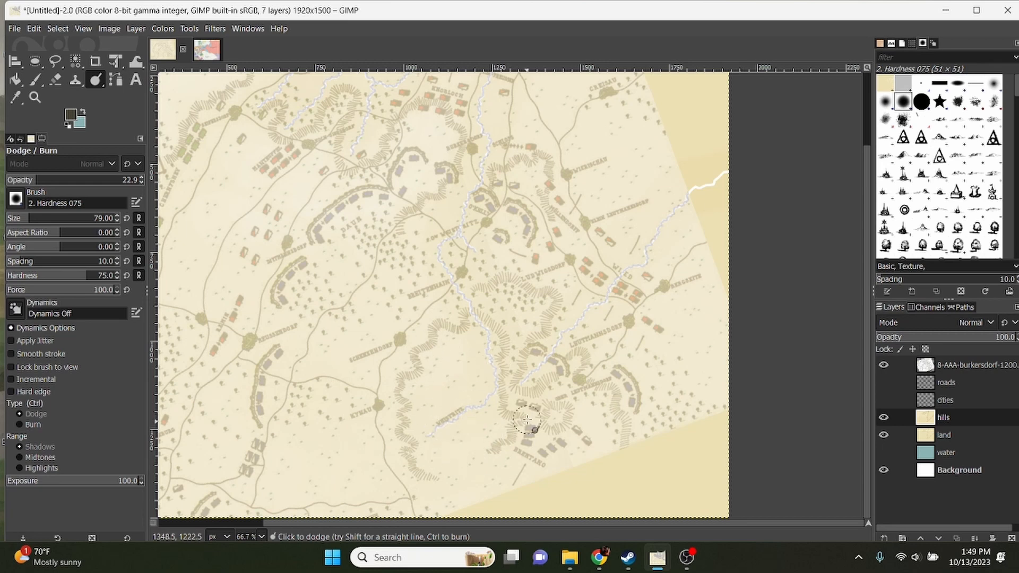
pyautogui.click(884, 365)
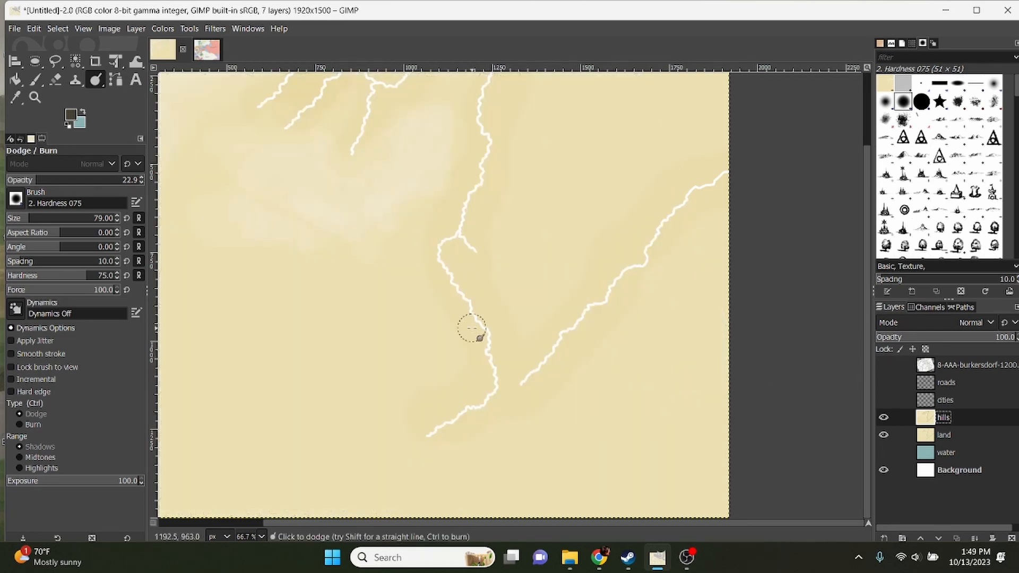
pyautogui.scroll(2, 435, 340)
pyautogui.moveTo(453, 333); pyautogui.dragTo(437, 248)
pyautogui.moveTo(483, 199)
pyautogui.mouseDown()
pyautogui.moveTo(518, 200)
pyautogui.moveTo(496, 218)
pyautogui.moveTo(563, 247)
pyautogui.mouseUp()
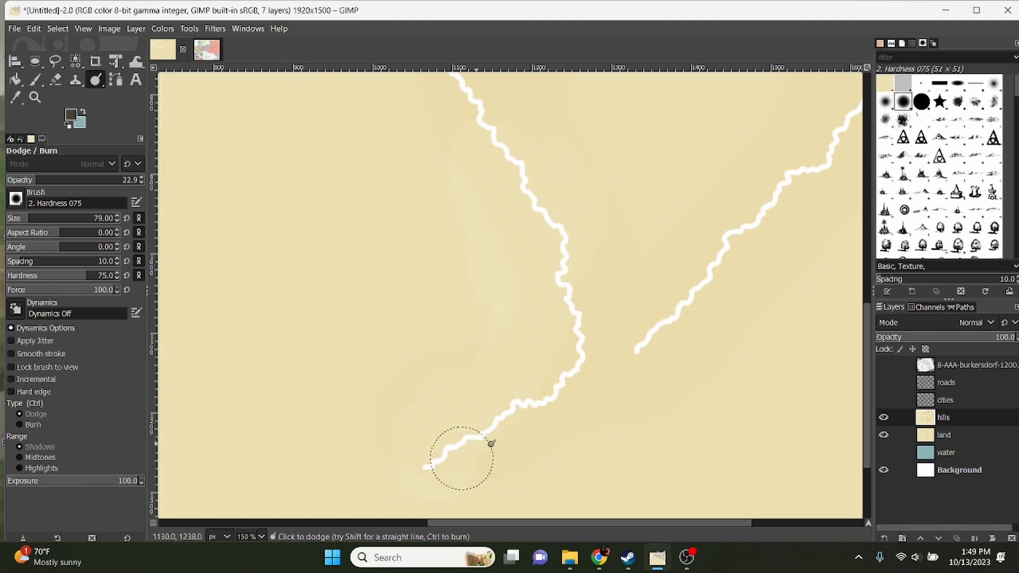
# Step: Show the reference map and examine the hill hachures around the central river's southern end and along the southeastern river
pyautogui.click(884, 365)
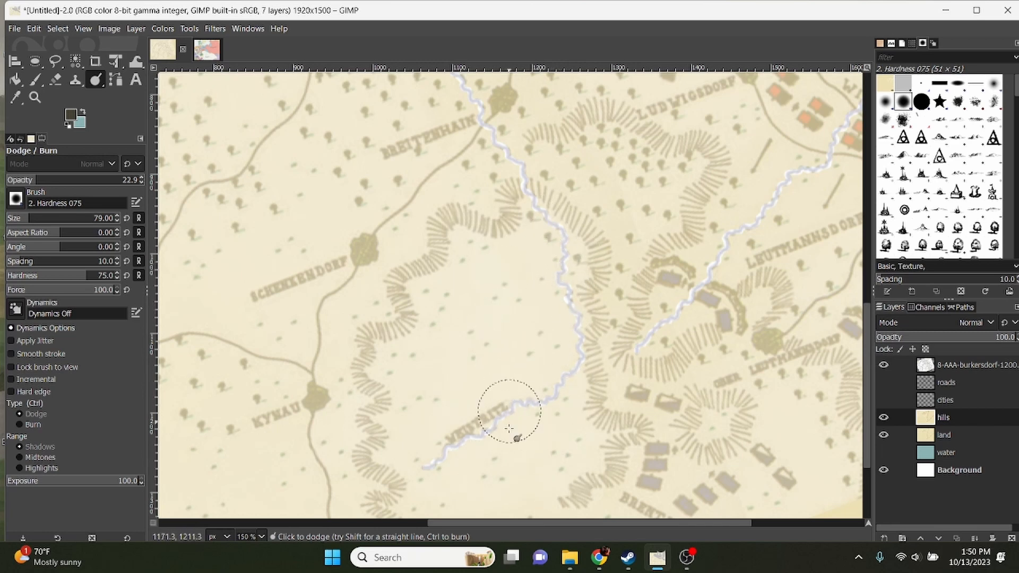
pyautogui.scroll(-3, 569, 446)
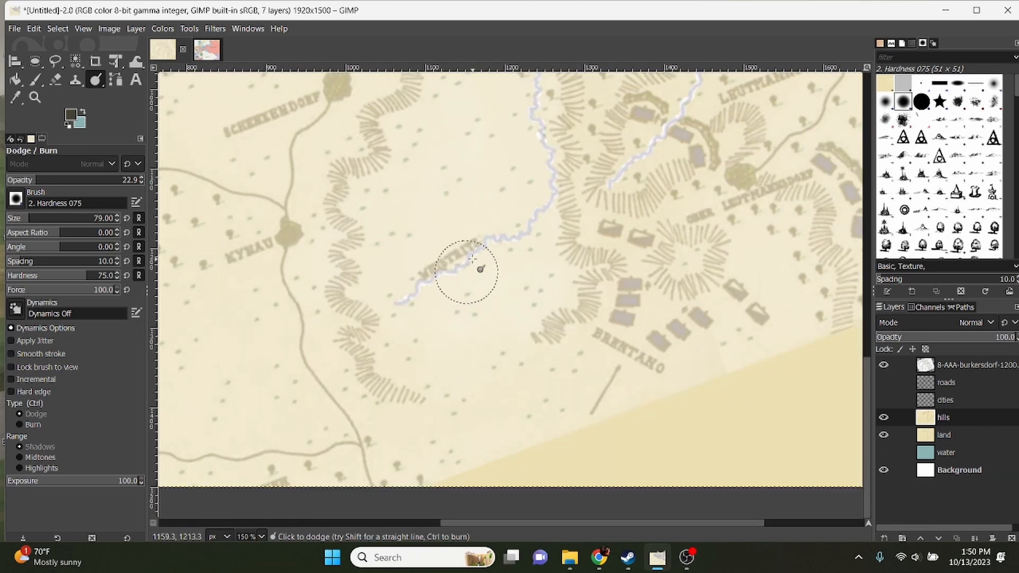
pyautogui.scroll(4, 388, 371)
pyautogui.hscroll(5, 388, 436)
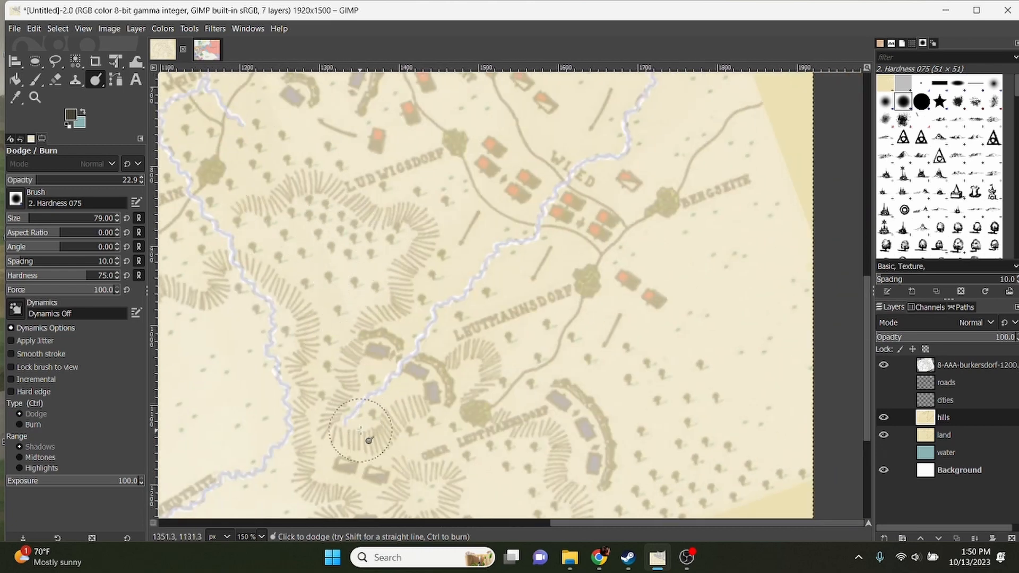
# Step: Lighten the southeastern ridge on the hills layer down toward the map's lower edge with Dodge, and hide the reference map layer
pyautogui.scroll(-3, 515, 477)
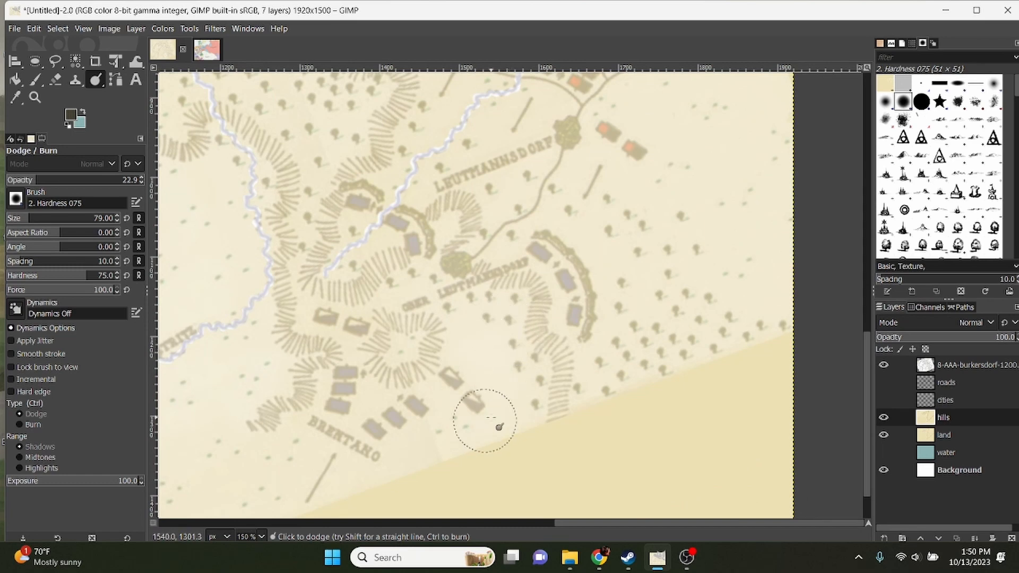
pyautogui.scroll(-4, 566, 470)
pyautogui.hscroll(2, 567, 470)
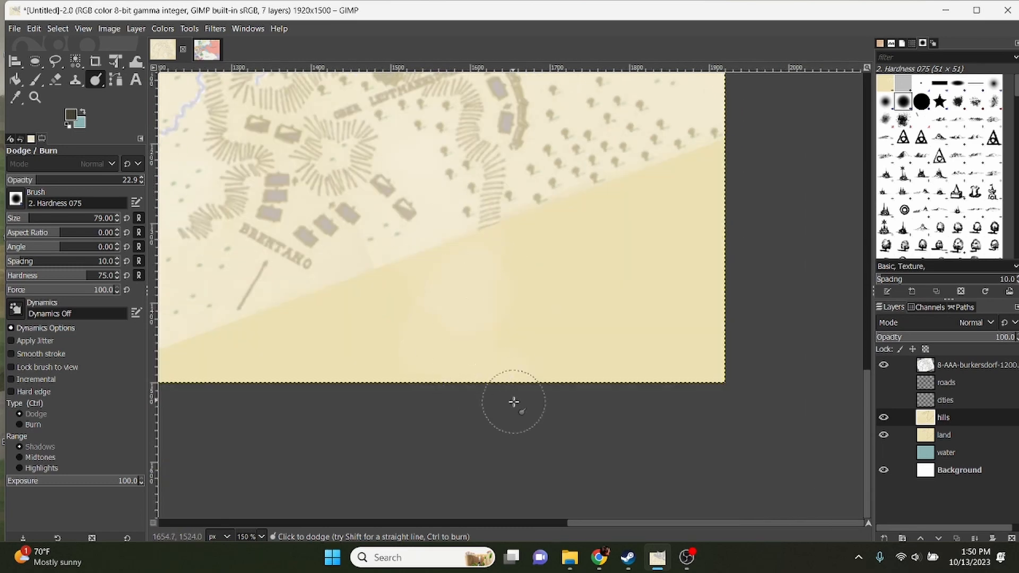
pyautogui.click(882, 365)
pyautogui.scroll(-5, 568, 345)
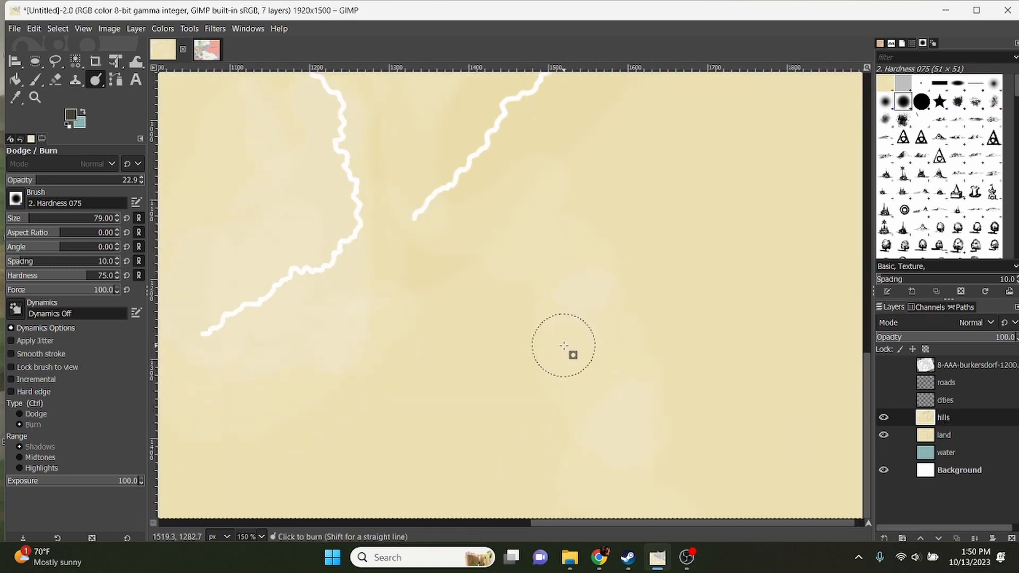
pyautogui.scroll(4, 551, 333)
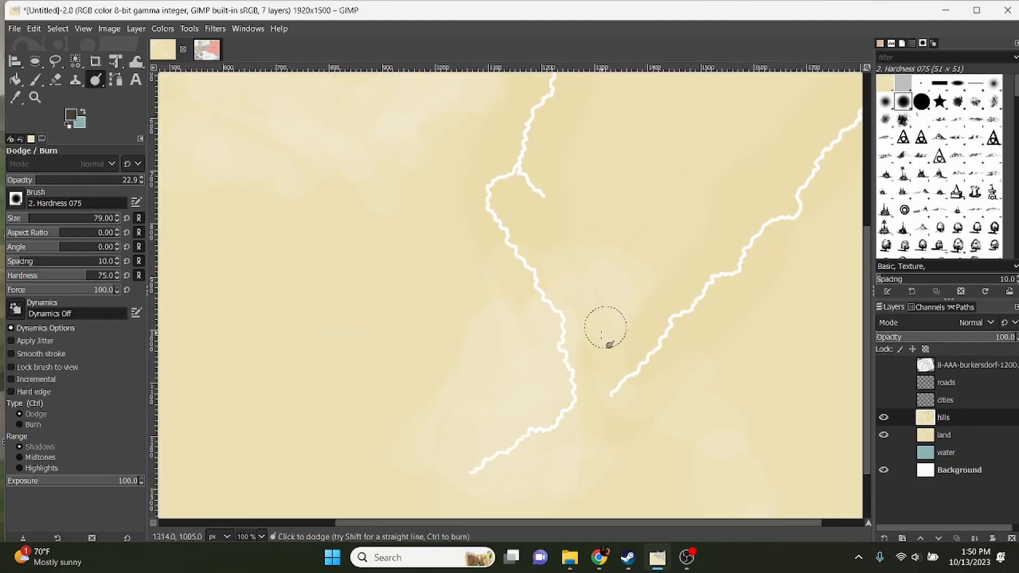
# Step: Dodge the hill area east of the central river on the hills layer, using the 8-AAA-burkersdorf-1200 reference layer as a guide
pyautogui.scroll(-2, 697, 451)
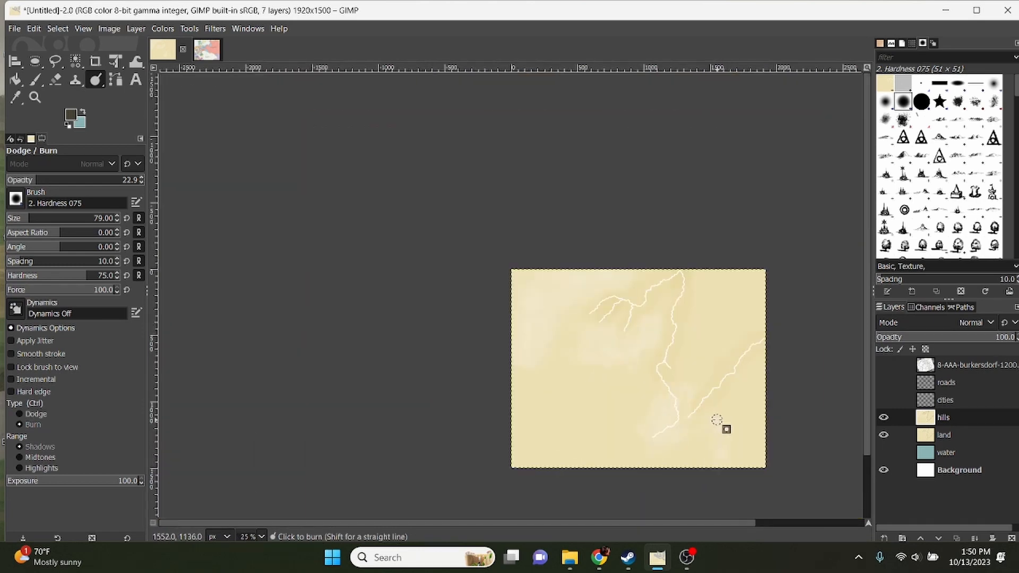
pyautogui.scroll(2, 724, 428)
pyautogui.click(883, 365)
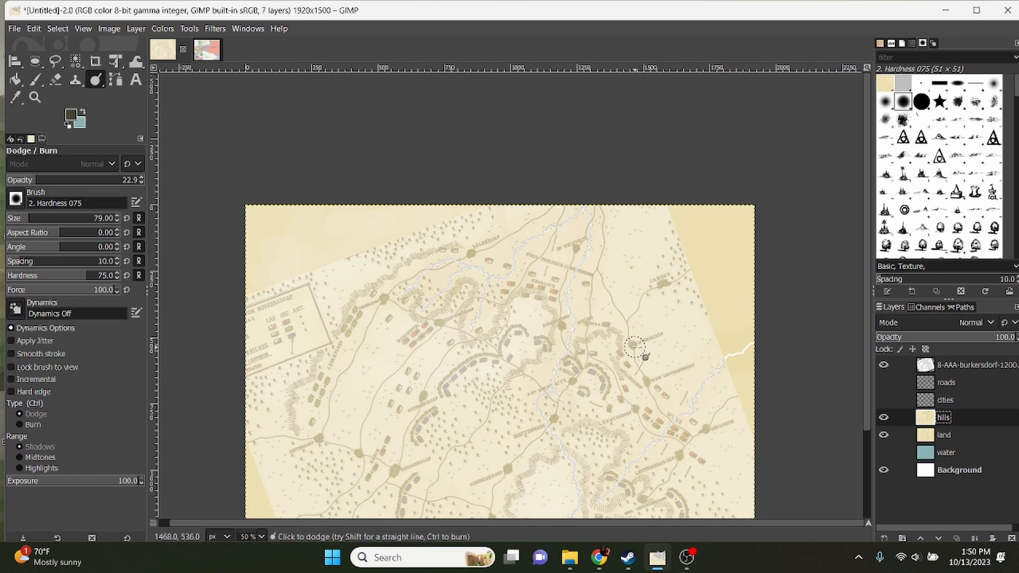
pyautogui.click(883, 365)
pyautogui.press('1')
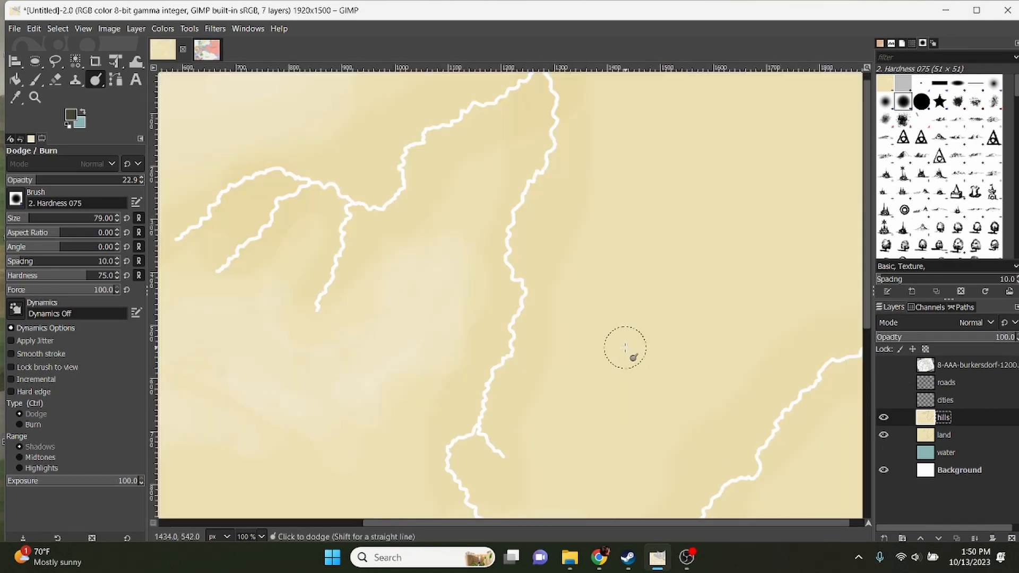
pyautogui.click(883, 365)
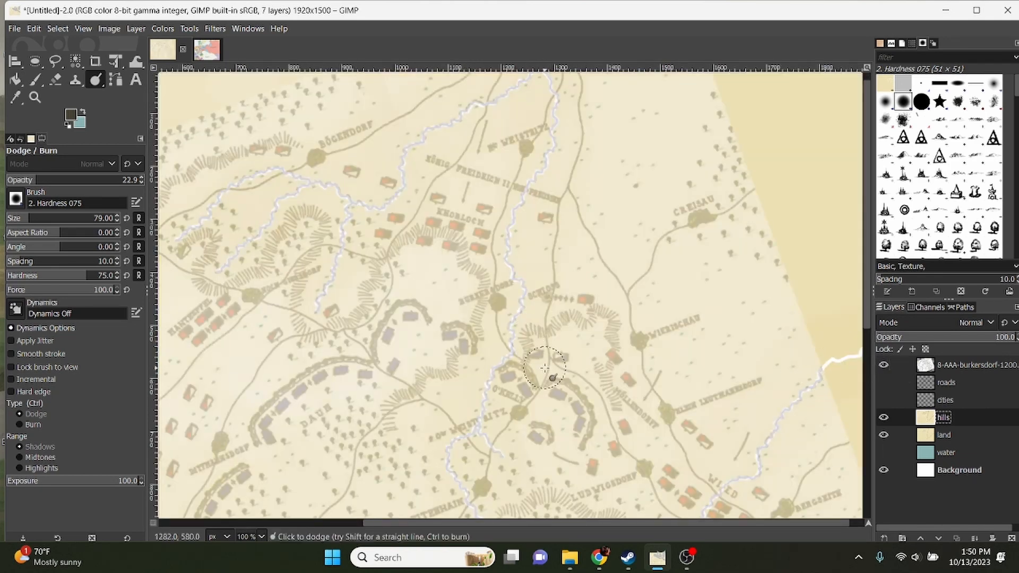
pyautogui.moveTo(604, 362)
pyautogui.mouseDown()
pyautogui.moveTo(610, 421)
pyautogui.moveTo(557, 357)
pyautogui.moveTo(596, 355)
pyautogui.mouseUp()
pyautogui.click(883, 365)
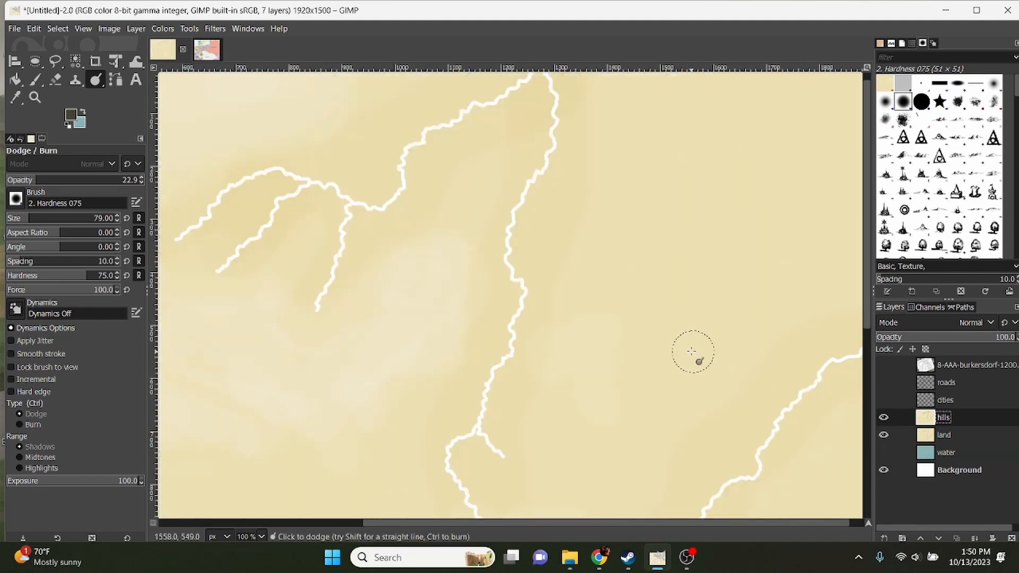
pyautogui.scroll(-2, 680, 350)
pyautogui.scroll(3, 587, 346)
pyautogui.moveTo(605, 361)
pyautogui.mouseDown()
pyautogui.moveTo(609, 402)
pyautogui.moveTo(603, 332)
pyautogui.moveTo(556, 332)
pyautogui.moveTo(609, 384)
pyautogui.moveTo(660, 334)
pyautogui.moveTo(587, 385)
pyautogui.moveTo(612, 366)
pyautogui.moveTo(565, 359)
pyautogui.moveTo(615, 388)
pyautogui.mouseUp()
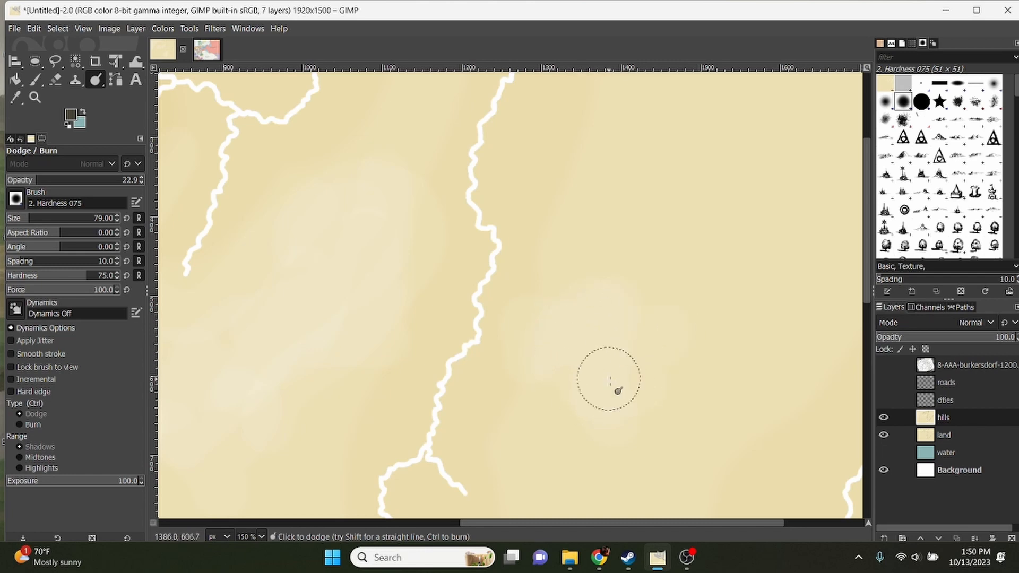
# Step: Examine the shaded hills across the whole map, with and without the reference map overlay
pyautogui.scroll(-2, 616, 387)
pyautogui.moveTo(555, 262); pyautogui.dragTo(564, 241)
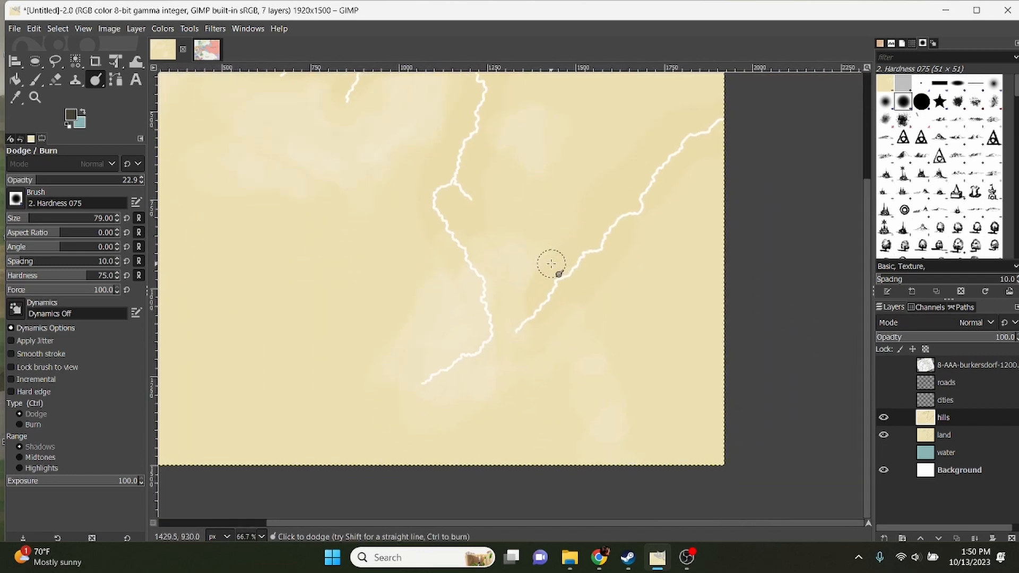
pyautogui.moveTo(463, 327); pyautogui.dragTo(641, 457)
pyautogui.moveTo(346, 305); pyautogui.dragTo(463, 265)
pyautogui.moveTo(418, 292); pyautogui.dragTo(310, 153)
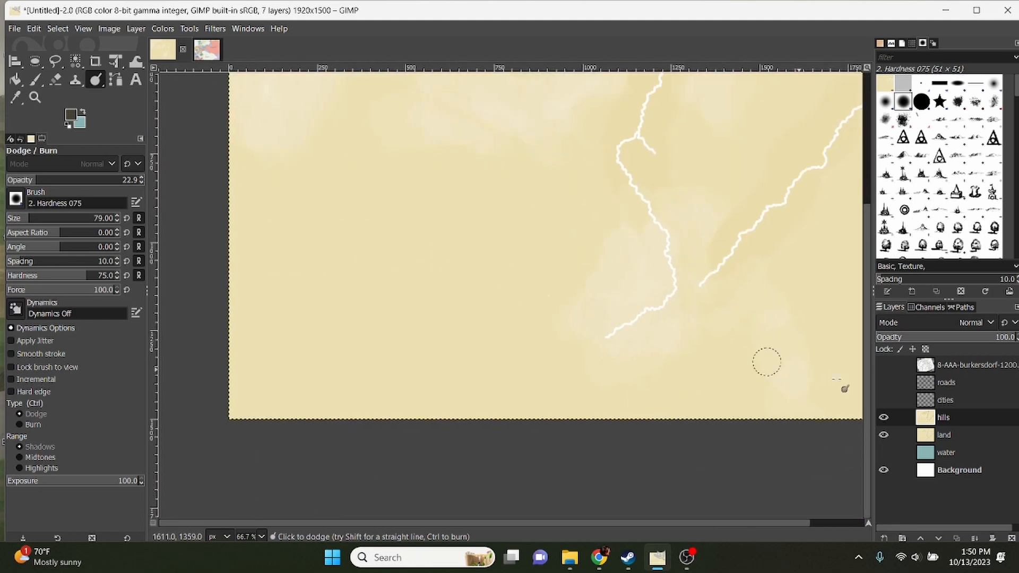
pyautogui.click(884, 365)
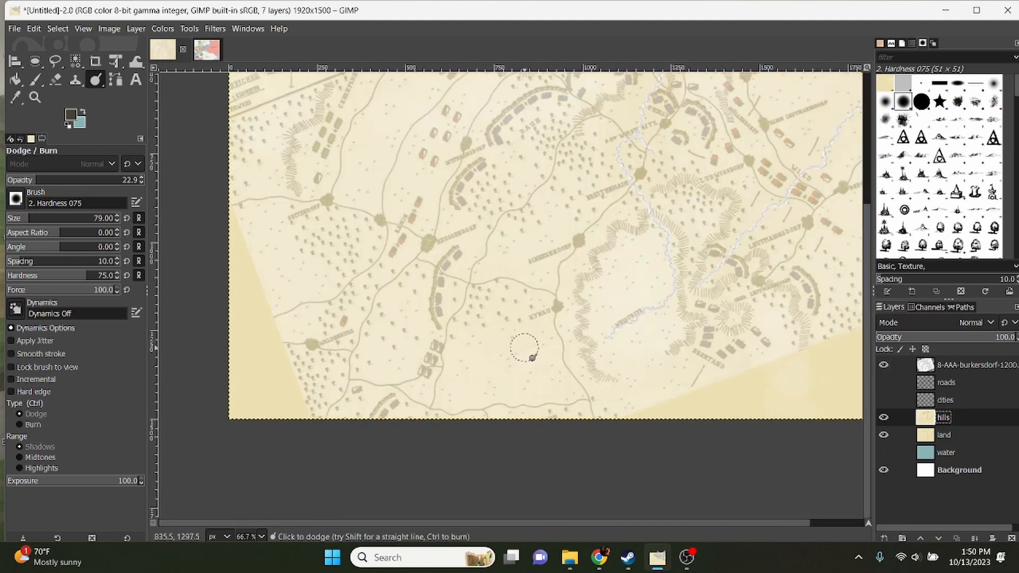
pyautogui.click(884, 364)
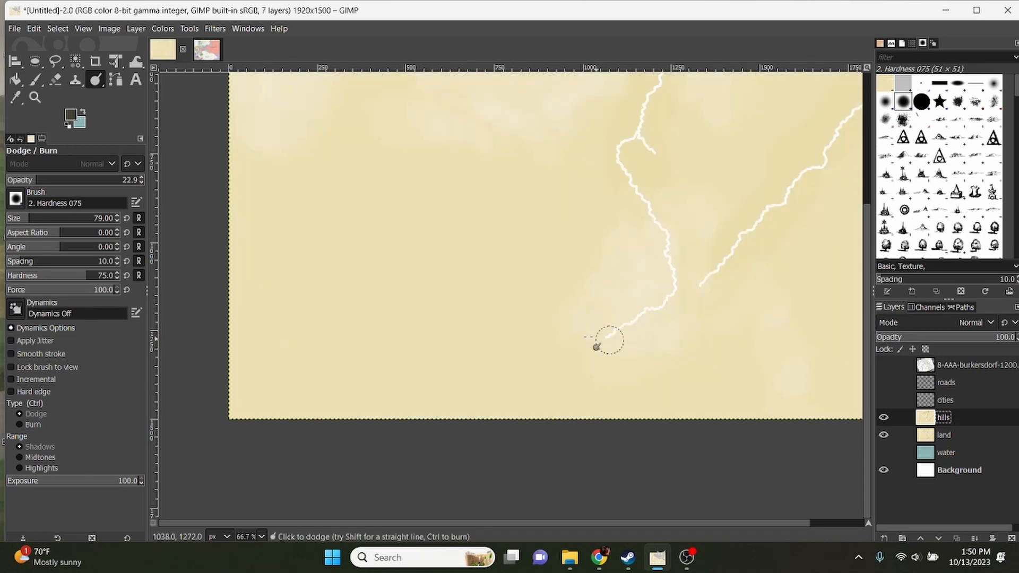
pyautogui.scroll(-3, 605, 327)
pyautogui.scroll(2, 549, 325)
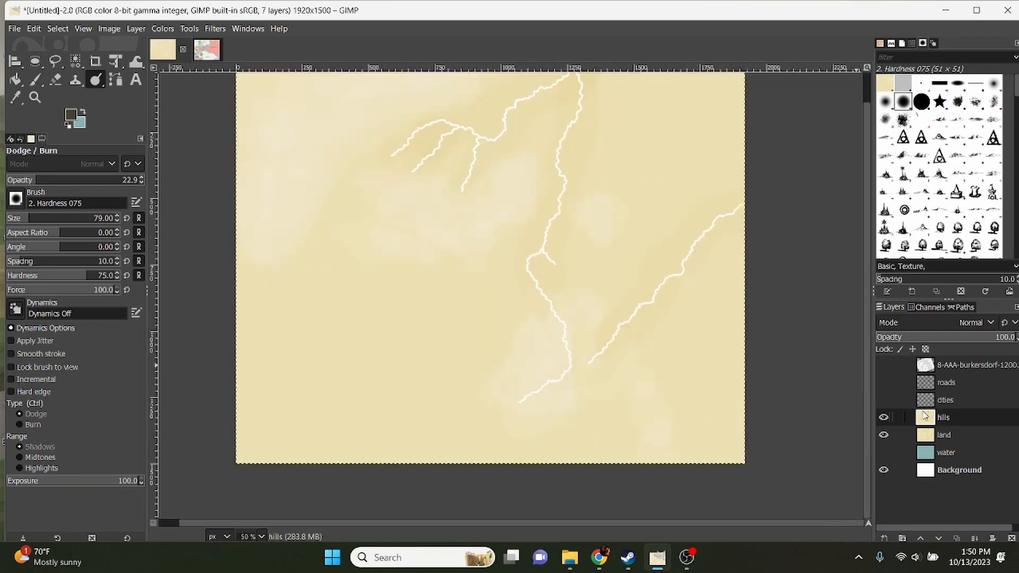
pyautogui.moveTo(950, 345); pyautogui.dragTo(1007, 349)
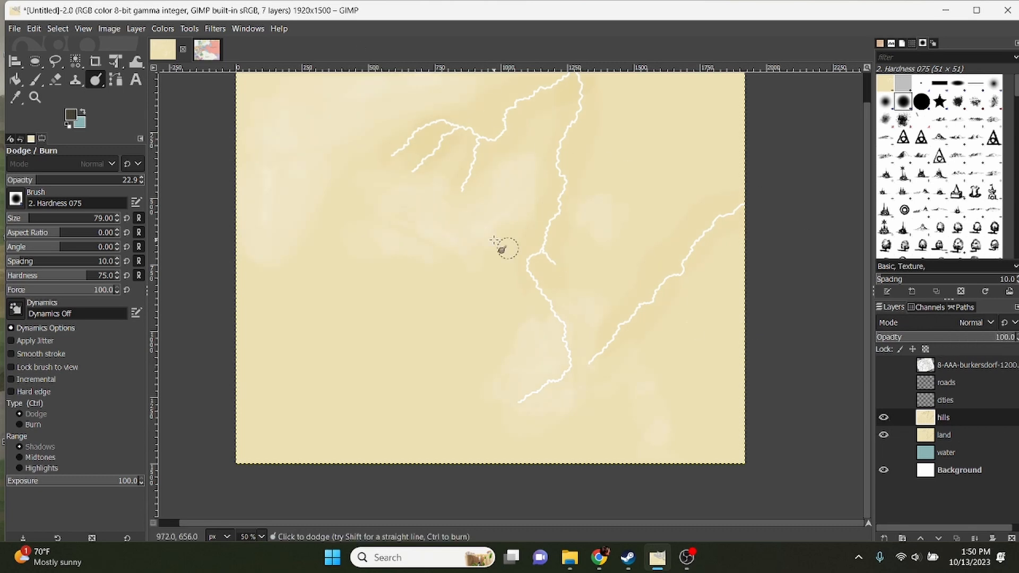
pyautogui.scroll(2, 471, 283)
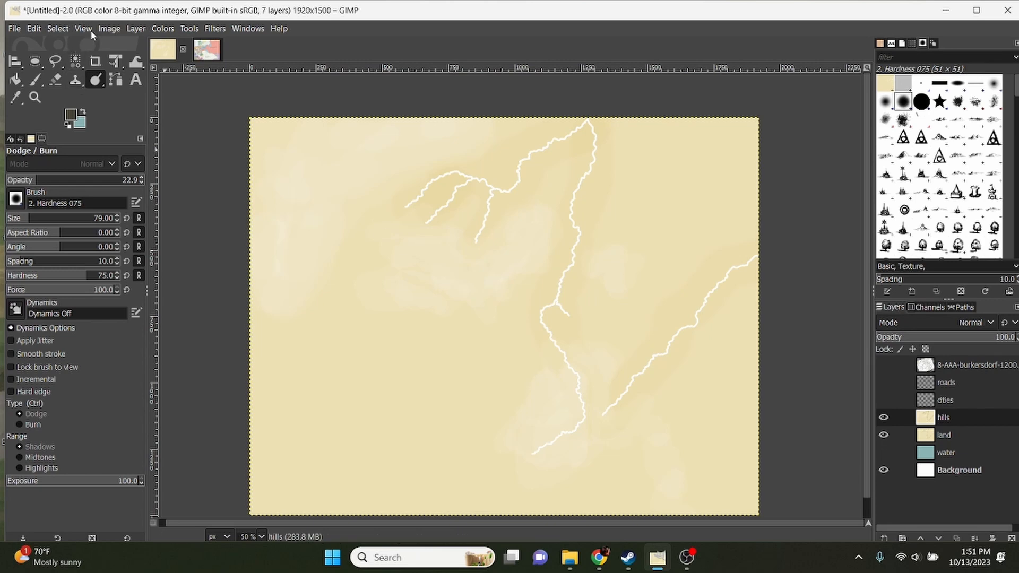
# Step: Try to select the lightened hill areas by color with a threshold of 10.2, and clear the selection
pyautogui.click(108, 29)
pyautogui.moveTo(57, 29)
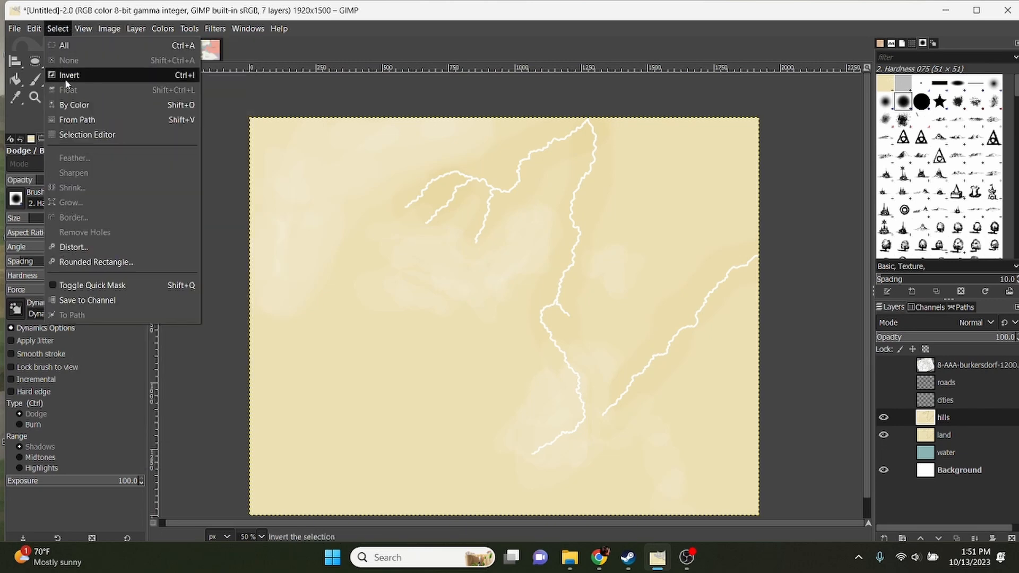
pyautogui.click(69, 106)
pyautogui.click(334, 205)
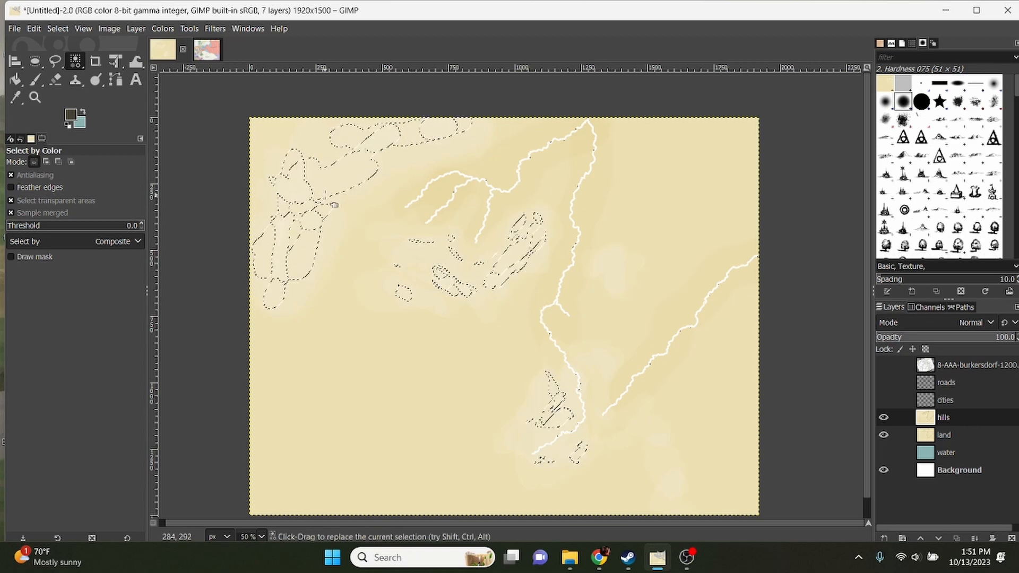
pyautogui.moveTo(345, 183); pyautogui.dragTo(354, 193)
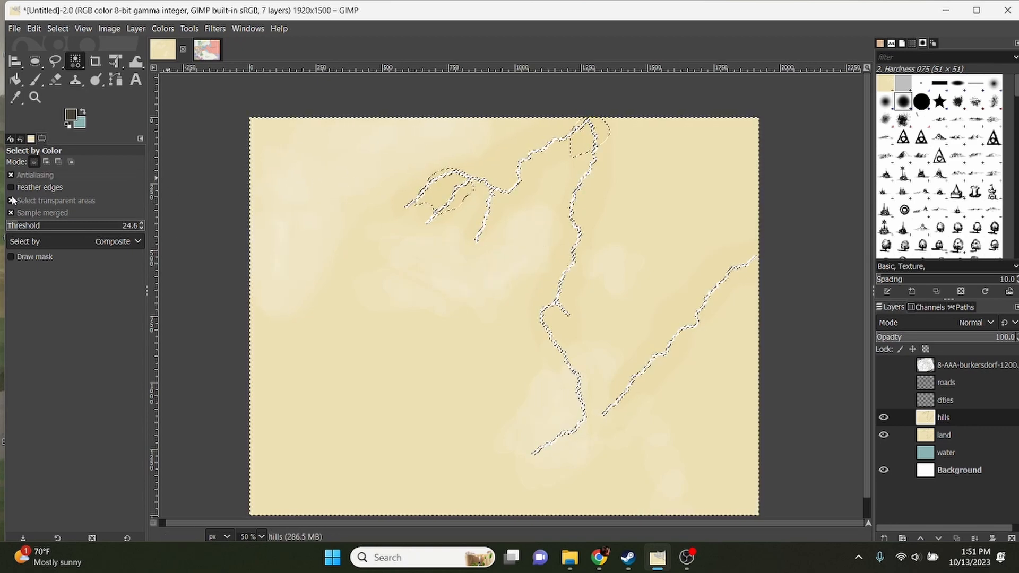
pyautogui.moveTo(330, 230); pyautogui.dragTo(523, 338)
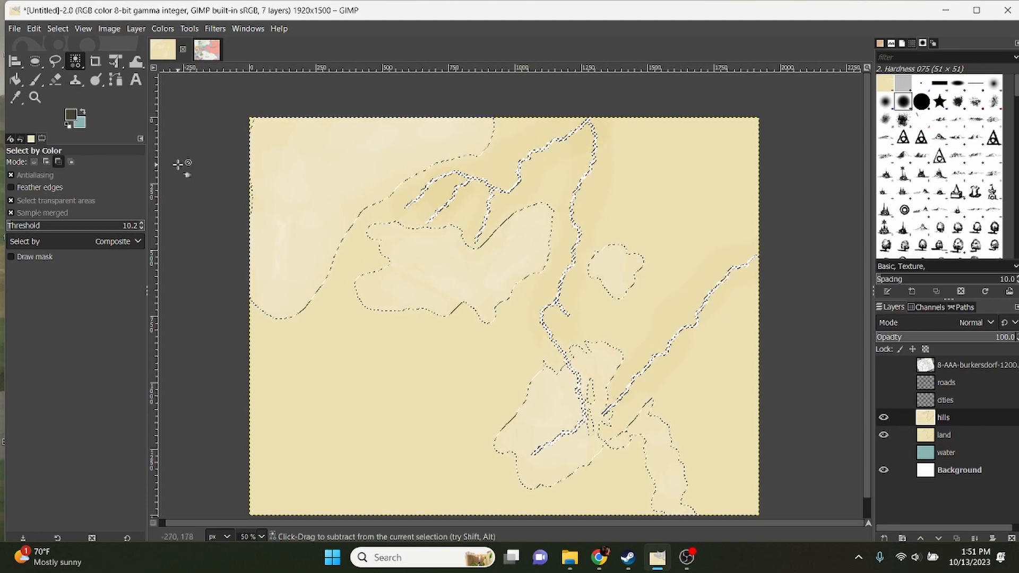
pyautogui.hotkey('ctrl', 'shift', 'a')
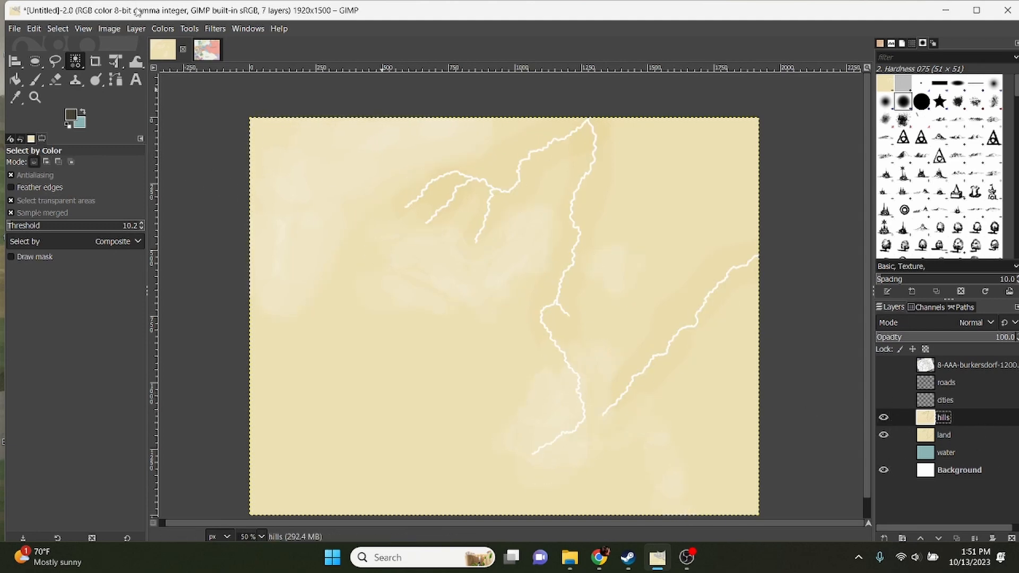
# Step: Try a Brightness-Contrast adjustment on the hills layer with brightness -63 and contrast 77
pyautogui.click(163, 30)
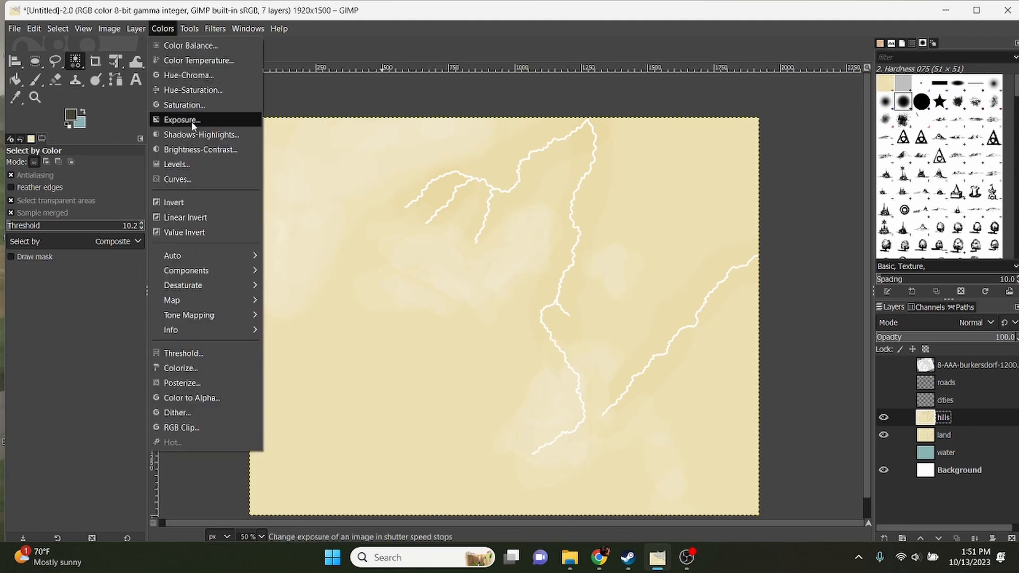
pyautogui.click(200, 150)
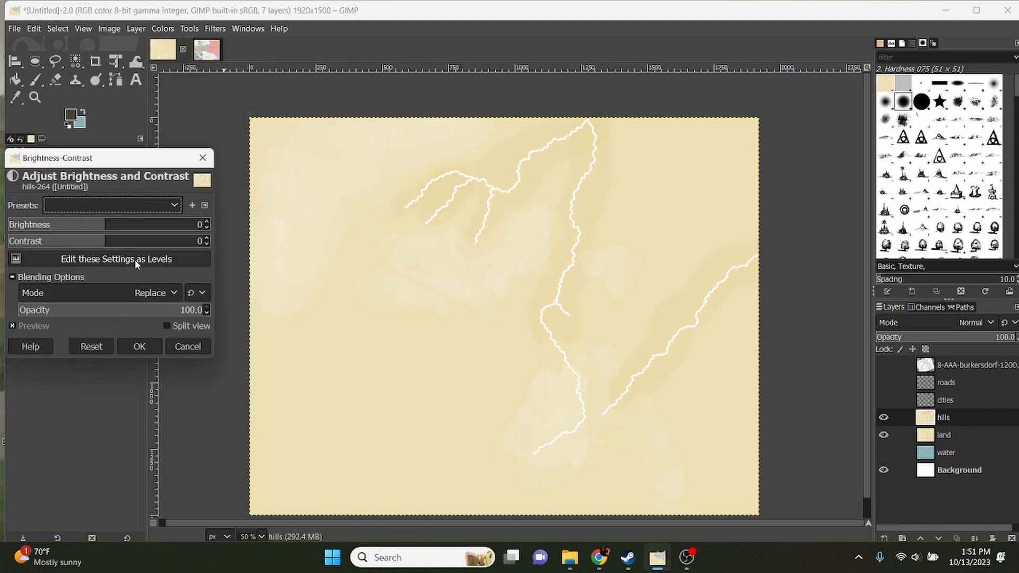
pyautogui.moveTo(110, 248); pyautogui.dragTo(142, 255)
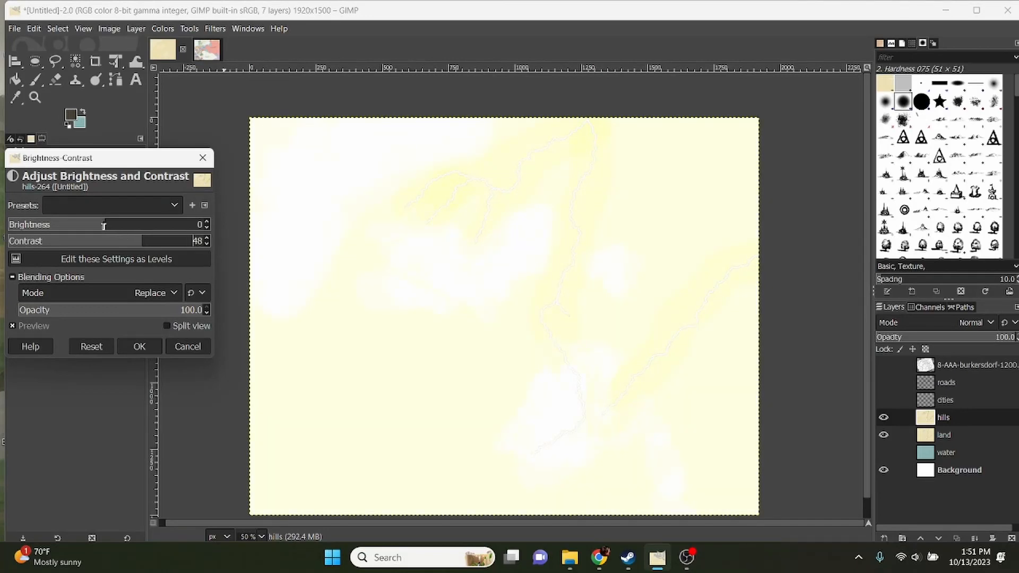
pyautogui.moveTo(104, 226); pyautogui.dragTo(57, 231)
pyautogui.moveTo(141, 255); pyautogui.dragTo(165, 253)
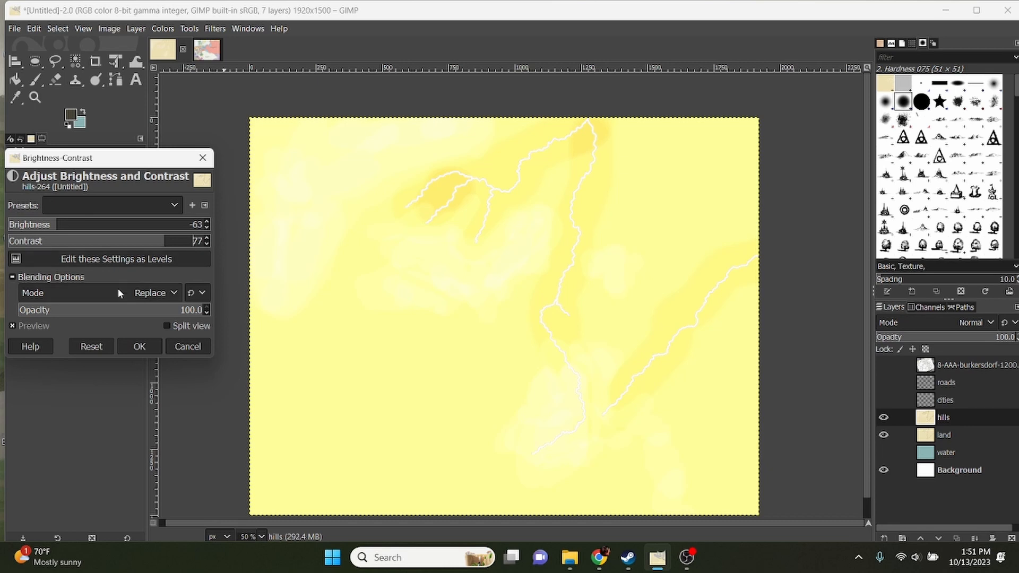
pyautogui.moveTo(143, 314); pyautogui.dragTo(280, 326)
pyautogui.click(188, 346)
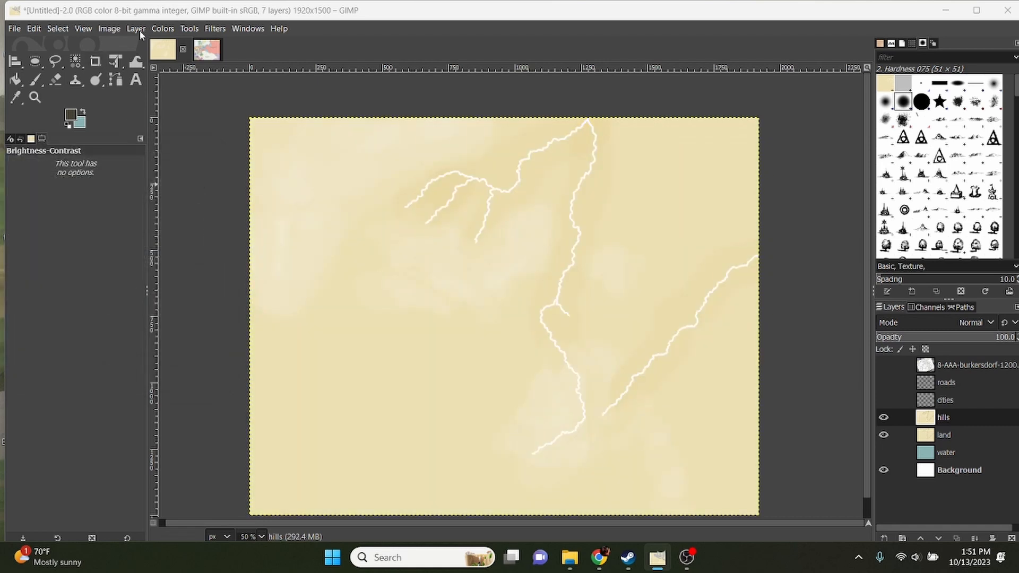
# Step: Try an Exposure adjustment on the hills layer with exposure 3.256 and black level 0.100
pyautogui.click(163, 28)
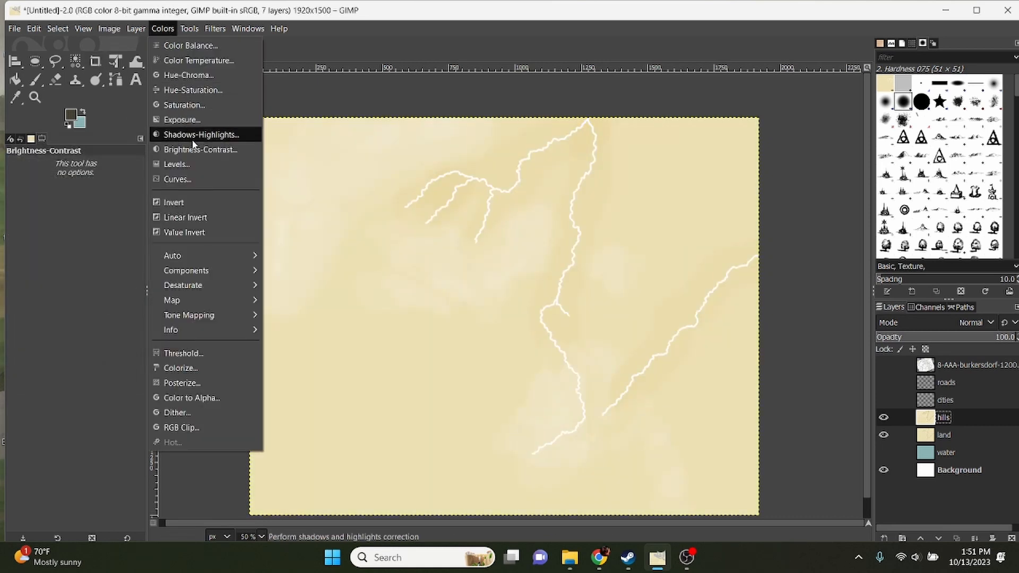
pyautogui.click(182, 120)
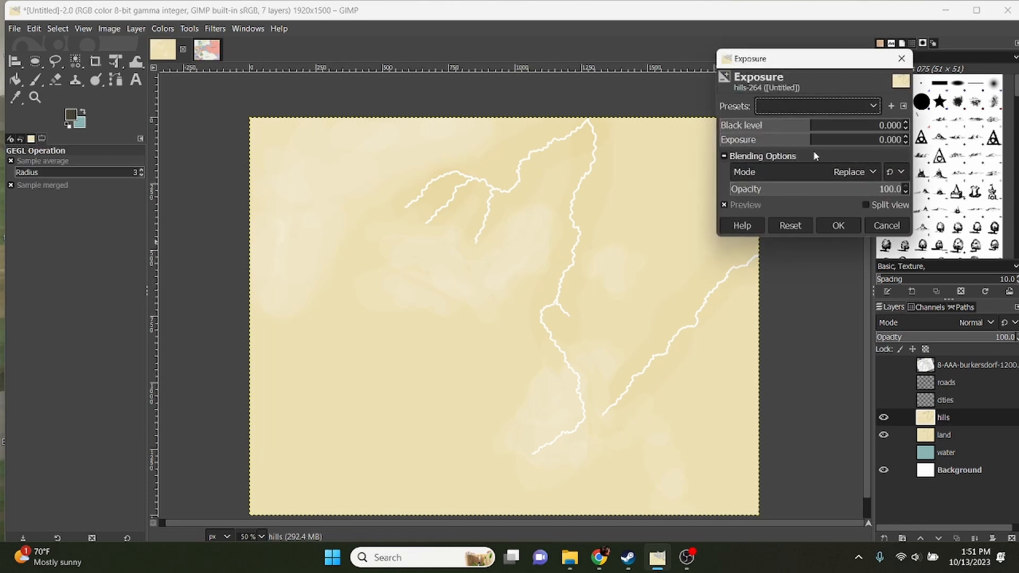
pyautogui.click(843, 139)
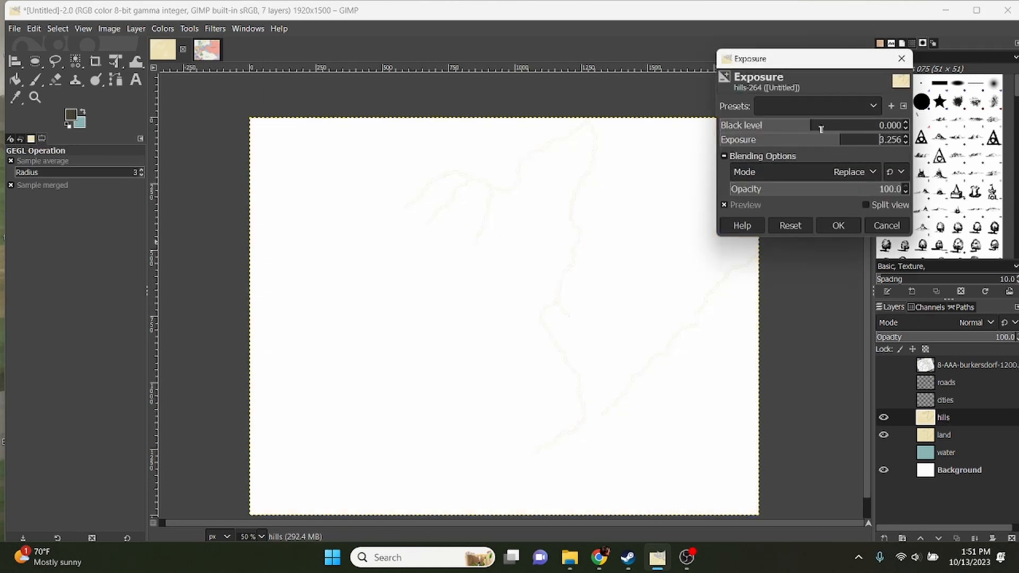
pyautogui.moveTo(808, 127); pyautogui.dragTo(879, 125)
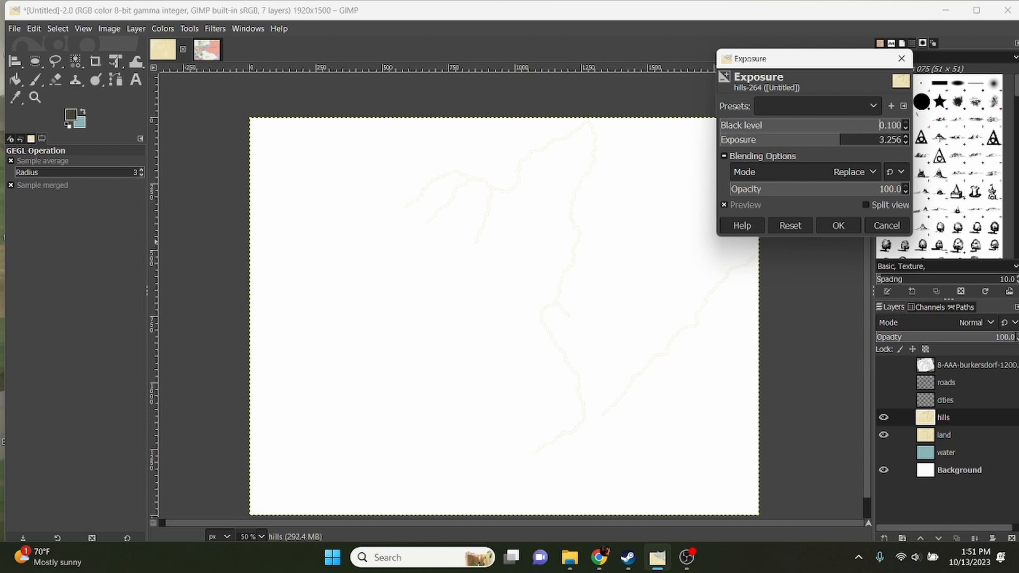
pyautogui.click(887, 226)
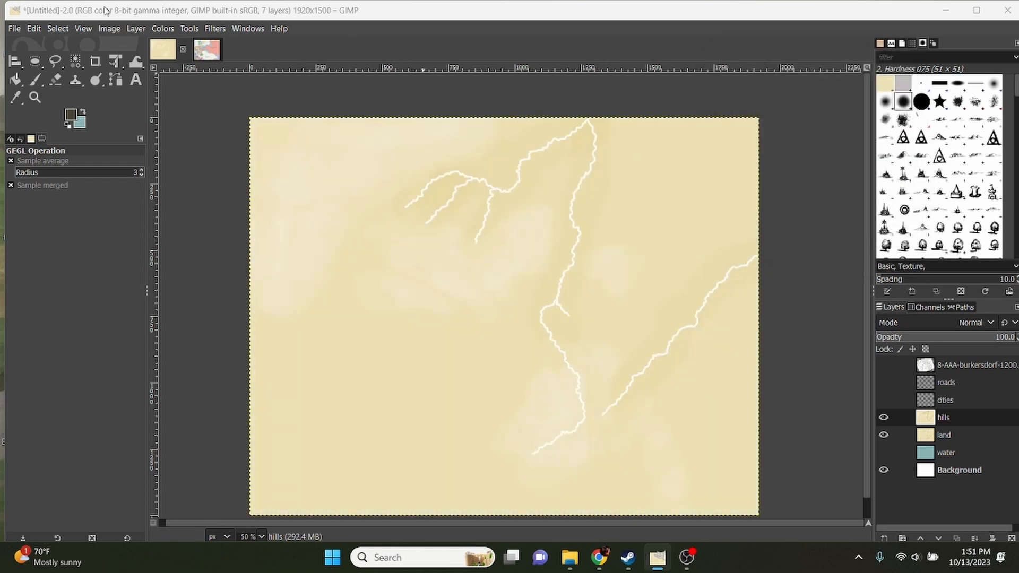
# Step: Darken the hills layer with a Levels adjustment, setting the input gamma to 0.33
pyautogui.click(163, 28)
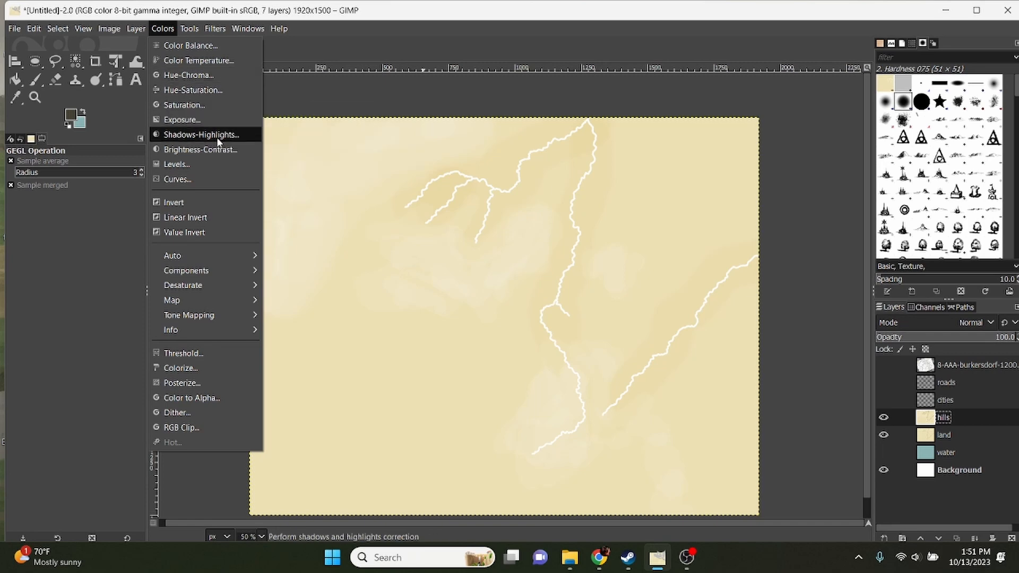
pyautogui.click(205, 166)
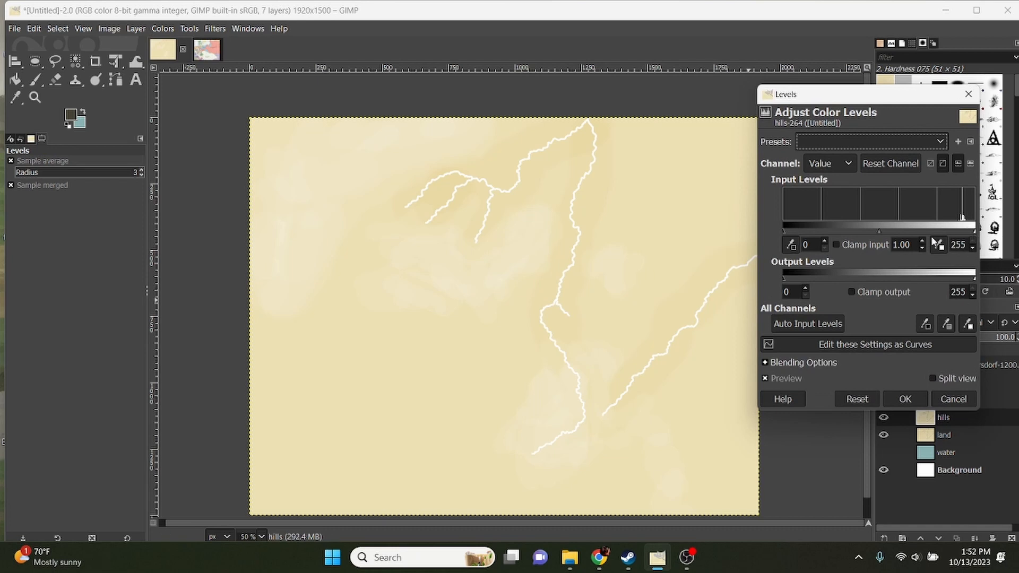
pyautogui.moveTo(879, 231); pyautogui.dragTo(924, 240)
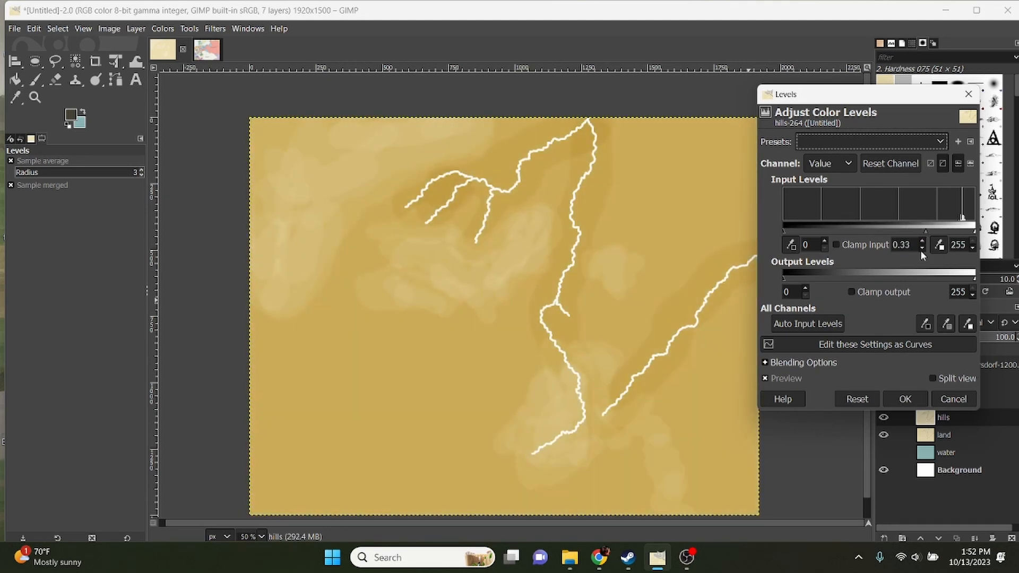
pyautogui.click(905, 399)
# Step: Lower the hills layer's opacity to 61.7, comparing the map with and without the layer
pyautogui.click(938, 338)
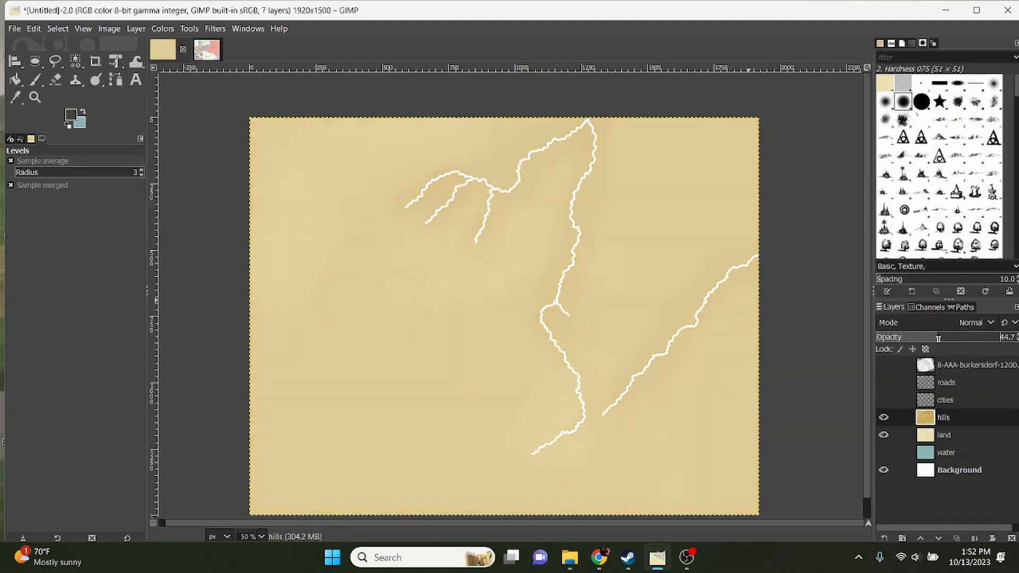
pyautogui.moveTo(939, 338); pyautogui.dragTo(945, 338)
pyautogui.click(884, 416)
pyautogui.click(883, 418)
pyautogui.moveTo(953, 340); pyautogui.dragTo(963, 342)
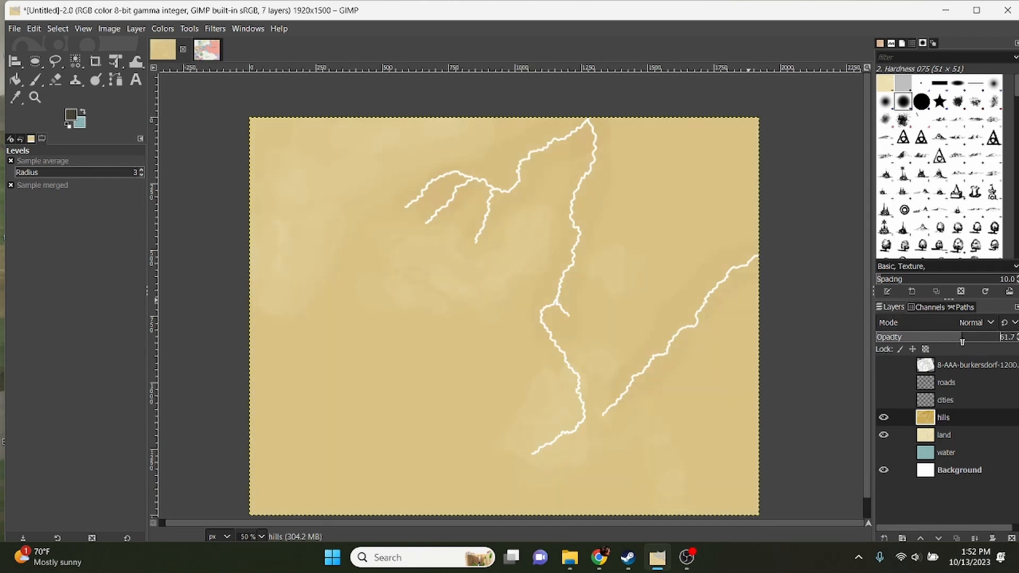
pyautogui.click(884, 417)
pyautogui.click(884, 419)
# Step: Show the water, cities and roads layers, and inspect the combined map both close up and as a whole
pyautogui.click(884, 452)
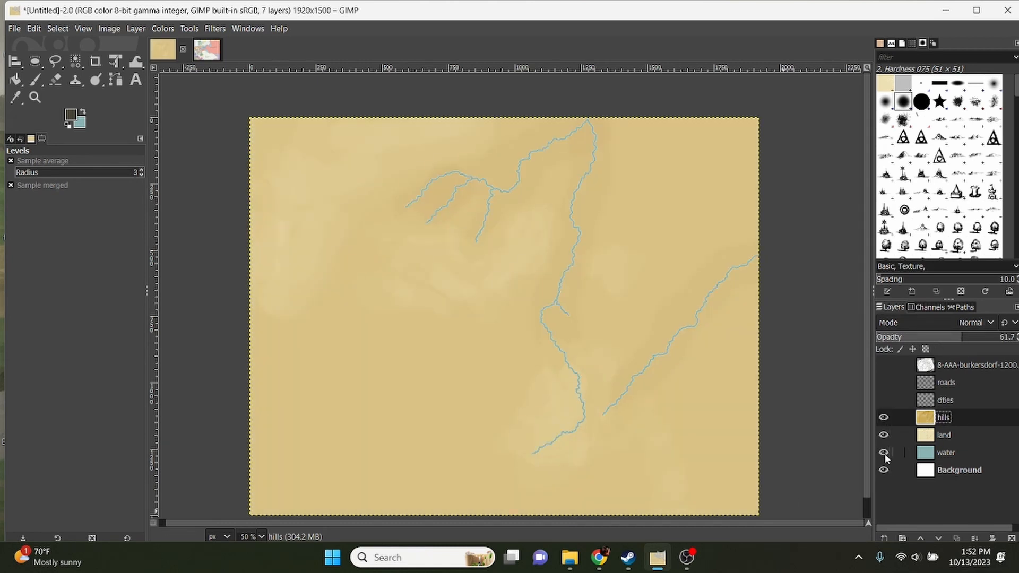
pyautogui.click(884, 399)
pyautogui.click(884, 382)
pyautogui.scroll(4, 525, 331)
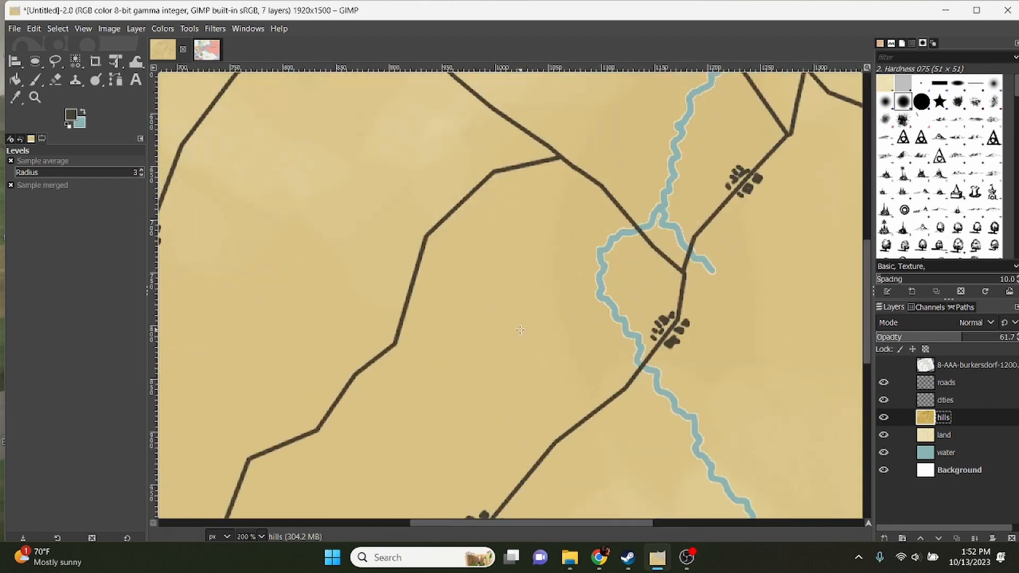
pyautogui.scroll(-2, 526, 331)
pyautogui.scroll(-2, 658, 313)
pyautogui.scroll(-2, 660, 312)
pyautogui.scroll(-1, 660, 311)
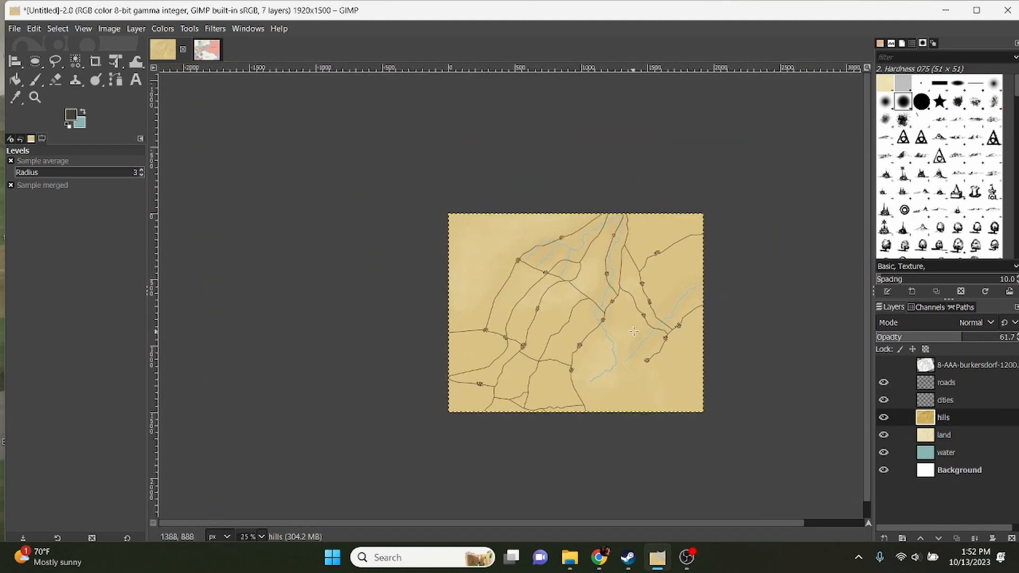
pyautogui.scroll(1, 637, 321)
pyautogui.moveTo(635, 321); pyautogui.dragTo(622, 354)
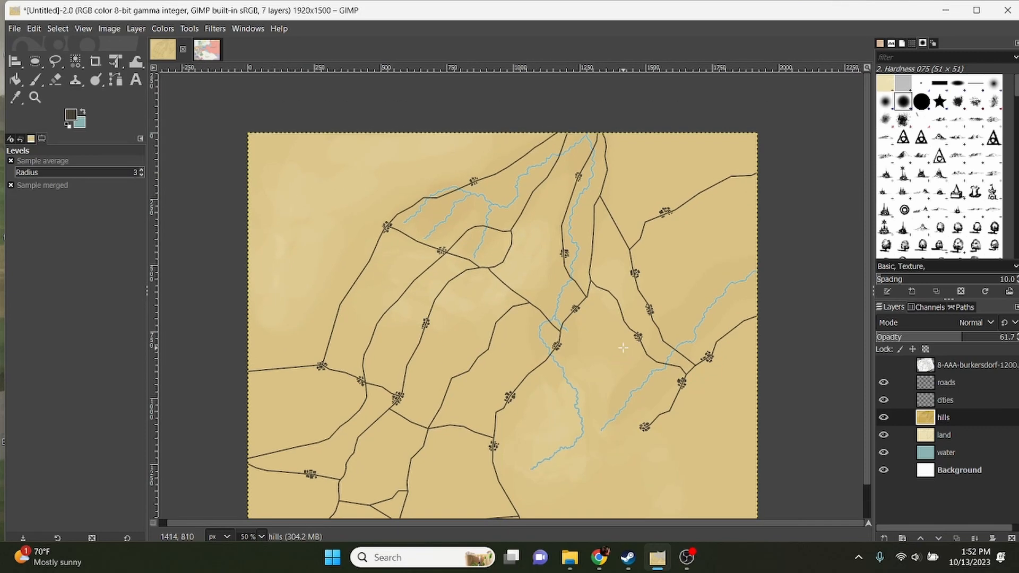
# Step: Make the roads layer active and show the Burkersdorf reference map over the terrain
pyautogui.click(924, 387)
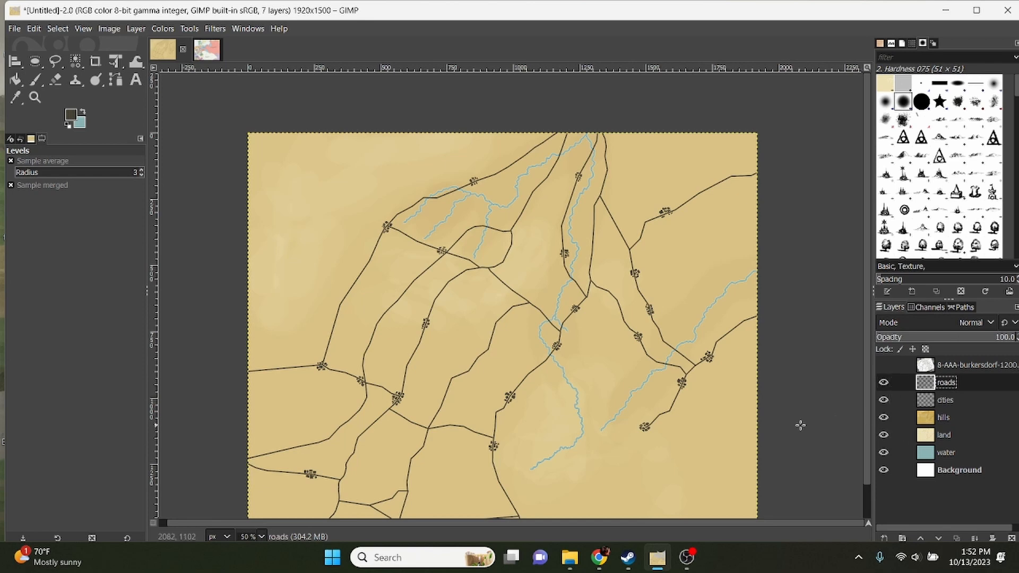
pyautogui.click(884, 365)
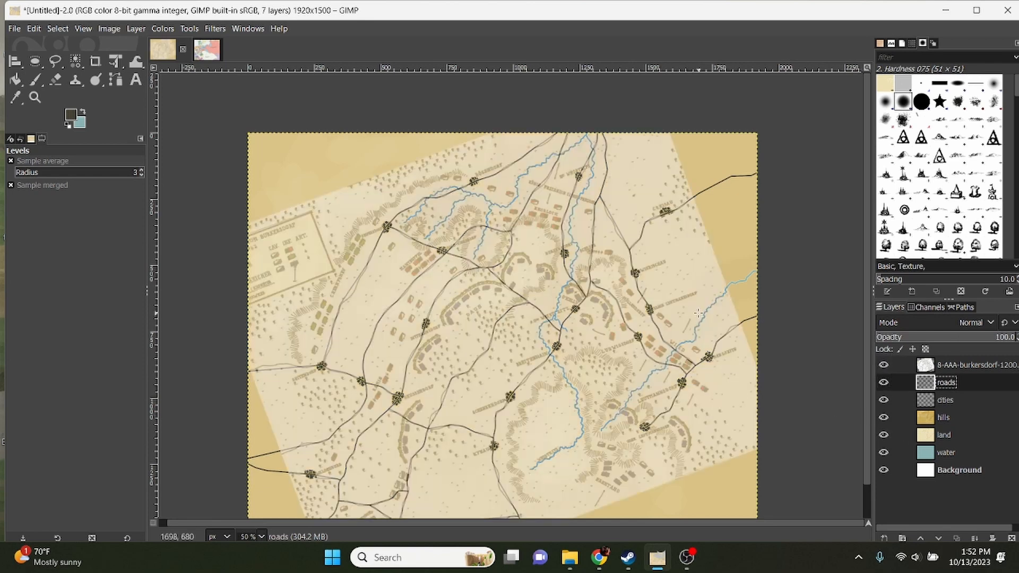
pyautogui.moveTo(545, 376); pyautogui.dragTo(514, 287)
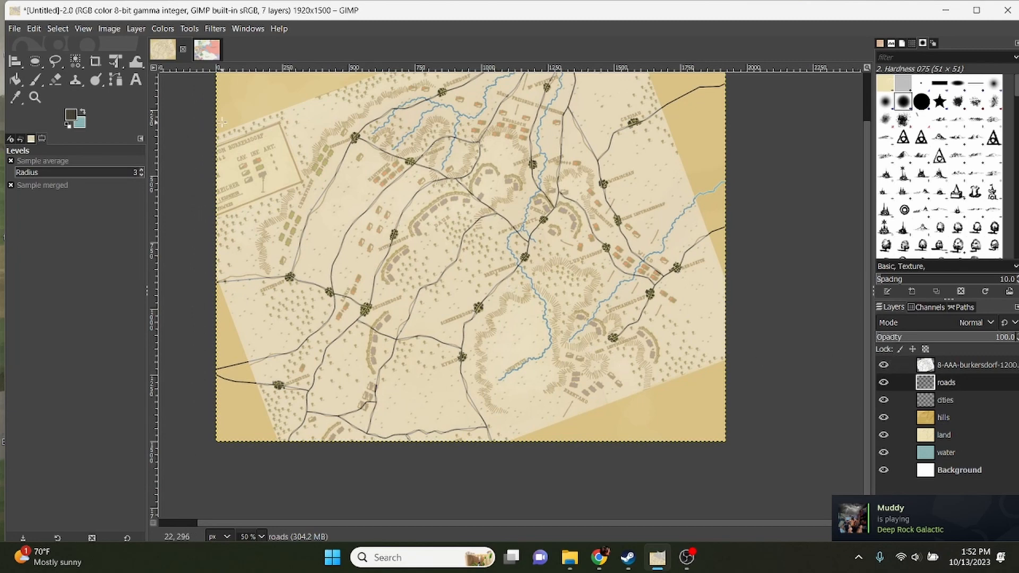
# Step: Set the foreground color to a muted green, 657e66
pyautogui.click(71, 115)
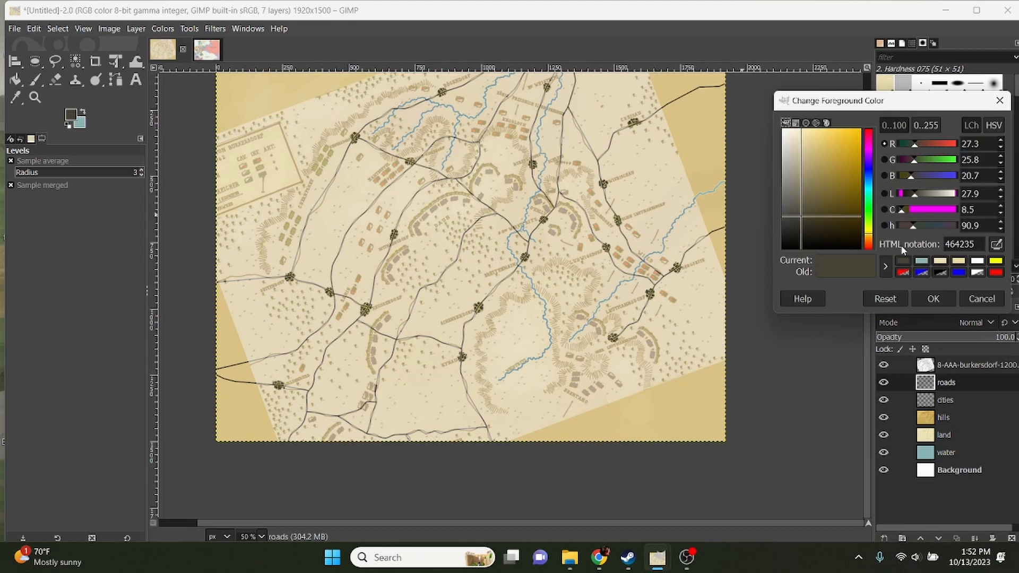
pyautogui.click(868, 203)
pyautogui.moveTo(823, 167); pyautogui.dragTo(802, 181)
pyautogui.moveTo(869, 209); pyautogui.dragTo(865, 209)
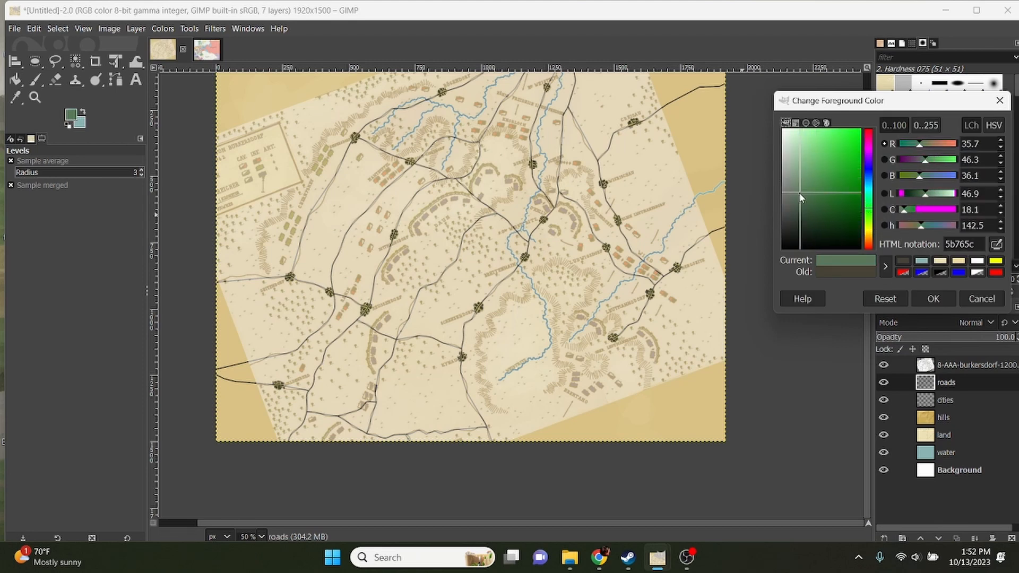
pyautogui.click(797, 198)
pyautogui.moveTo(797, 199); pyautogui.dragTo(798, 190)
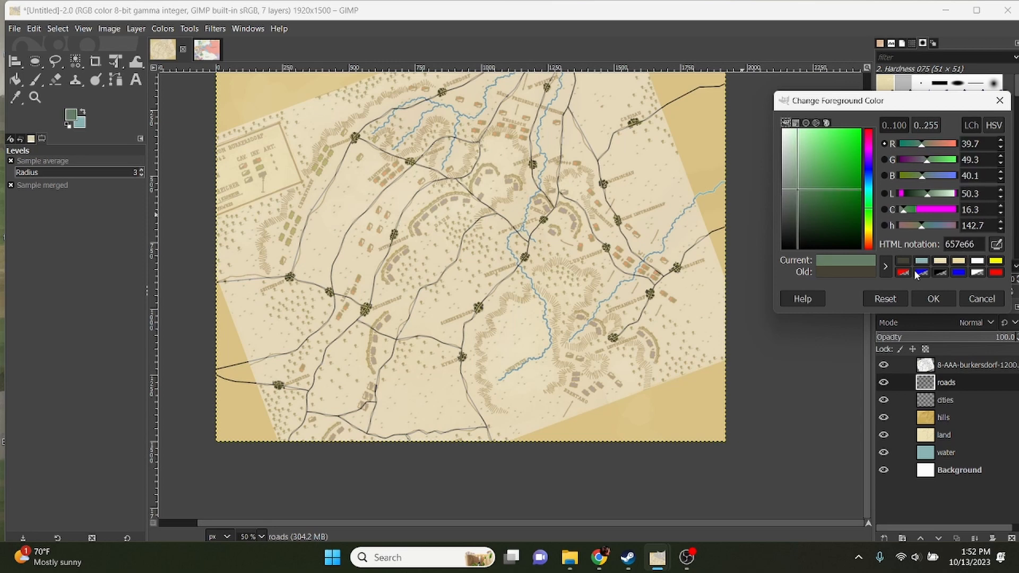
pyautogui.click(933, 298)
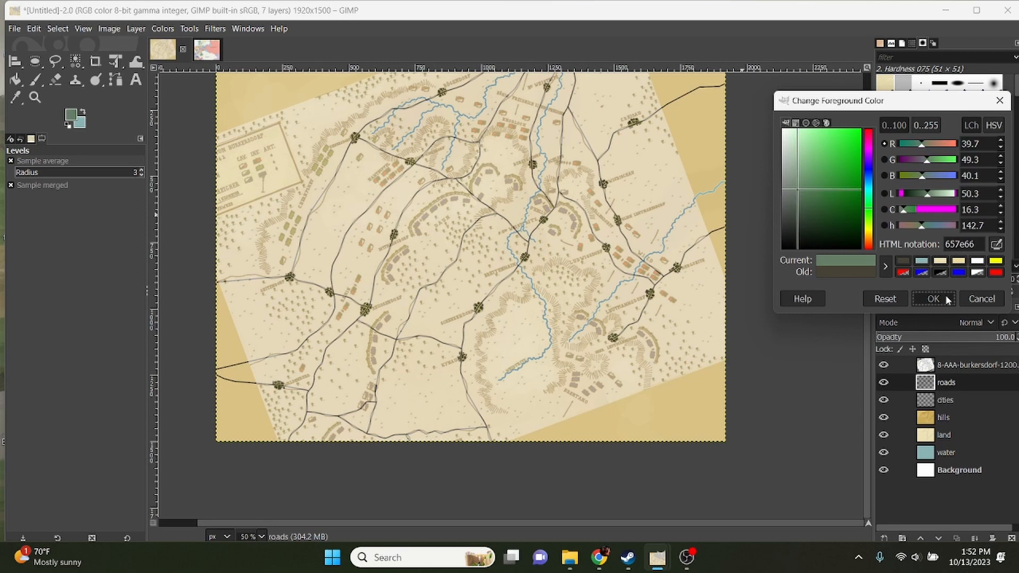
# Step: Create a transparent 1920 × 1500 px layer named trees directly above the roads layer
pyautogui.click(130, 28)
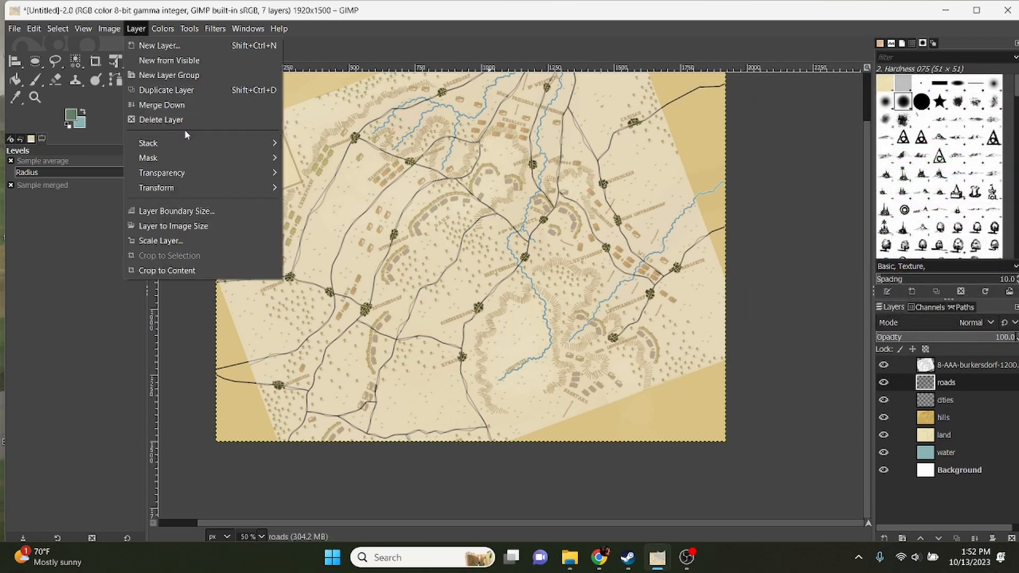
pyautogui.click(159, 46)
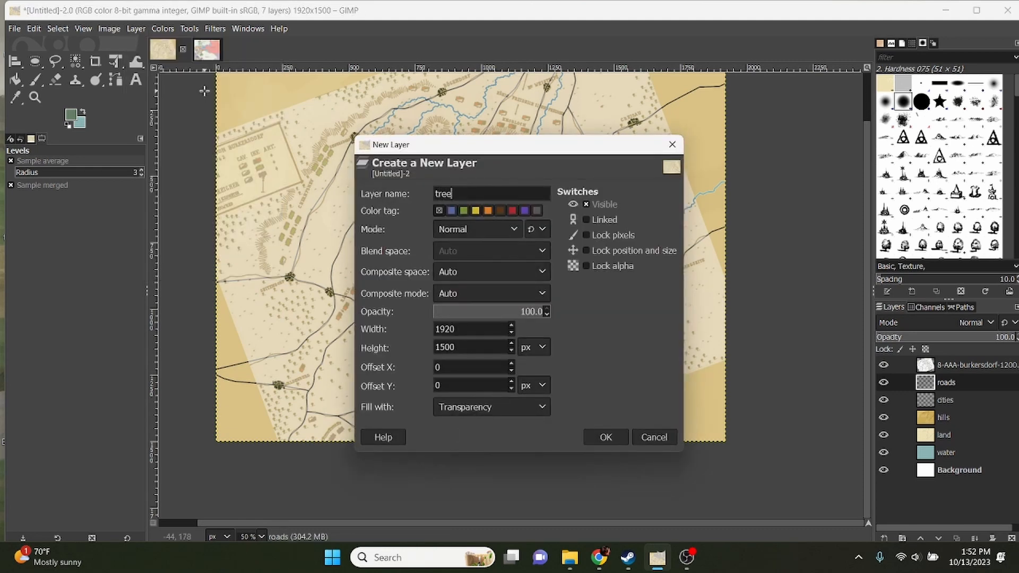
pyautogui.click(611, 438)
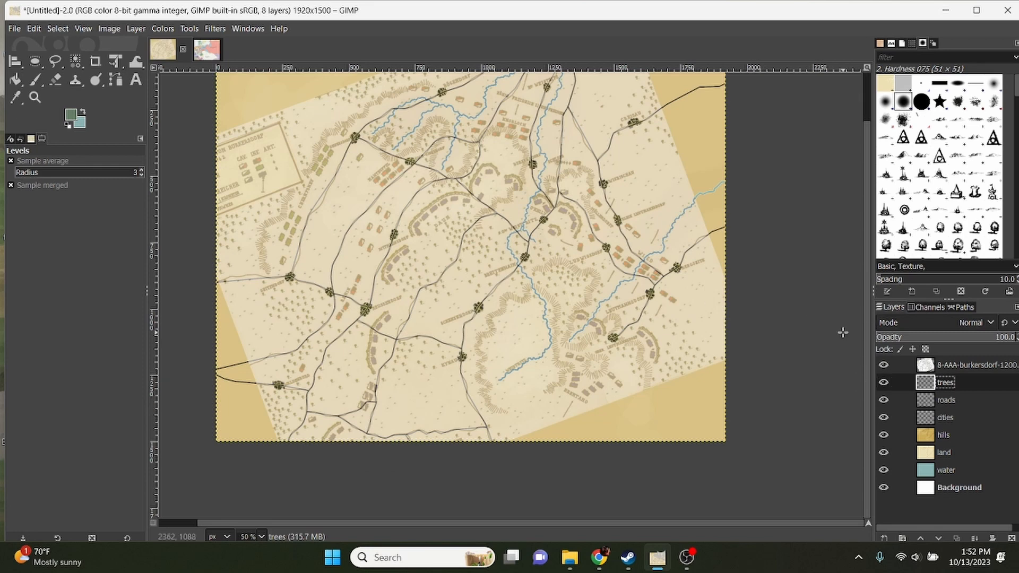
# Step: Try stamping five trees between the two rivers with Blaeu Cartography brush 052 at size 26, hiding the reference map
pyautogui.scroll(-3, 943, 181)
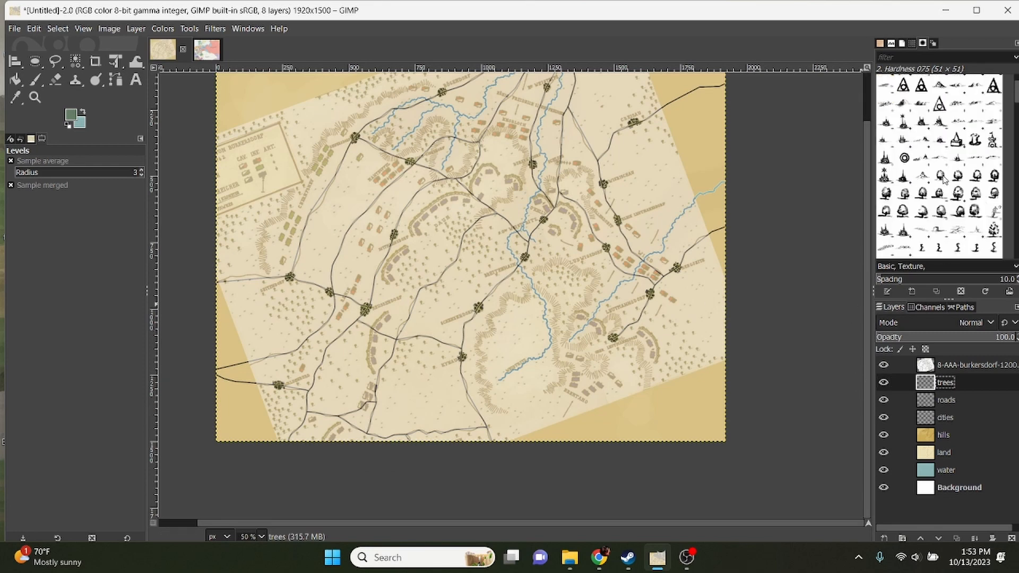
pyautogui.click(976, 193)
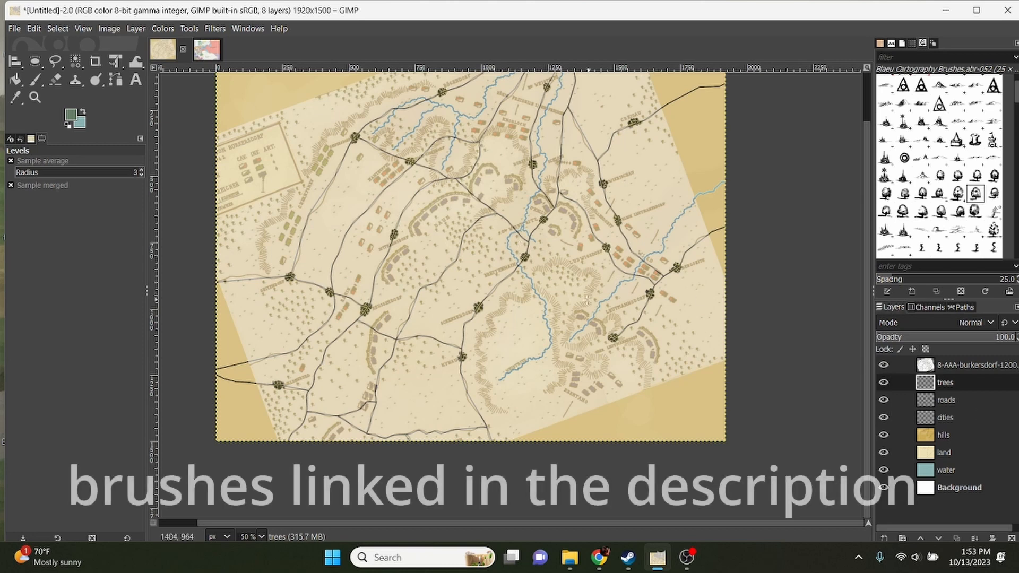
pyautogui.scroll(5, 573, 325)
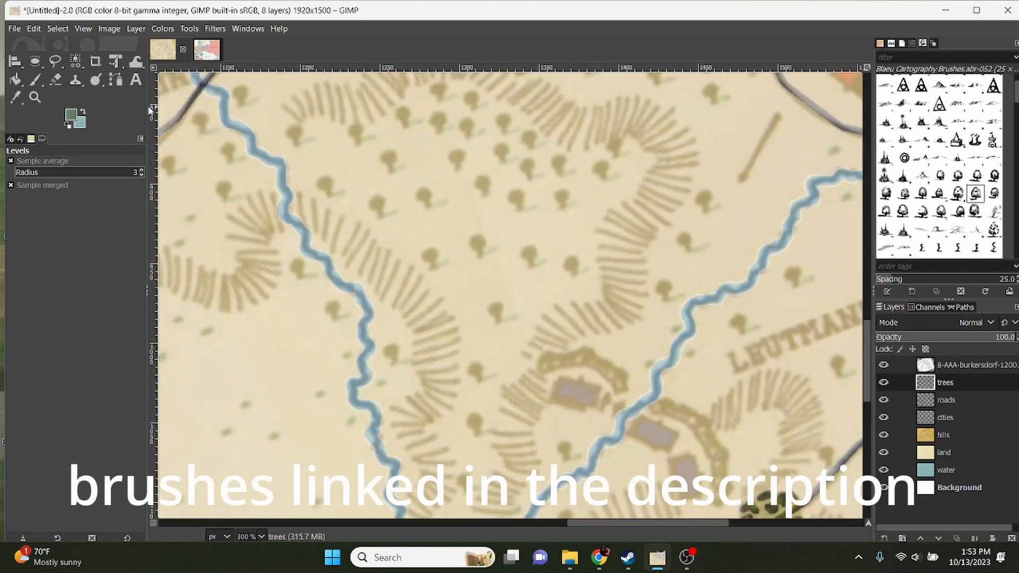
pyautogui.click(35, 79)
pyautogui.click(438, 245)
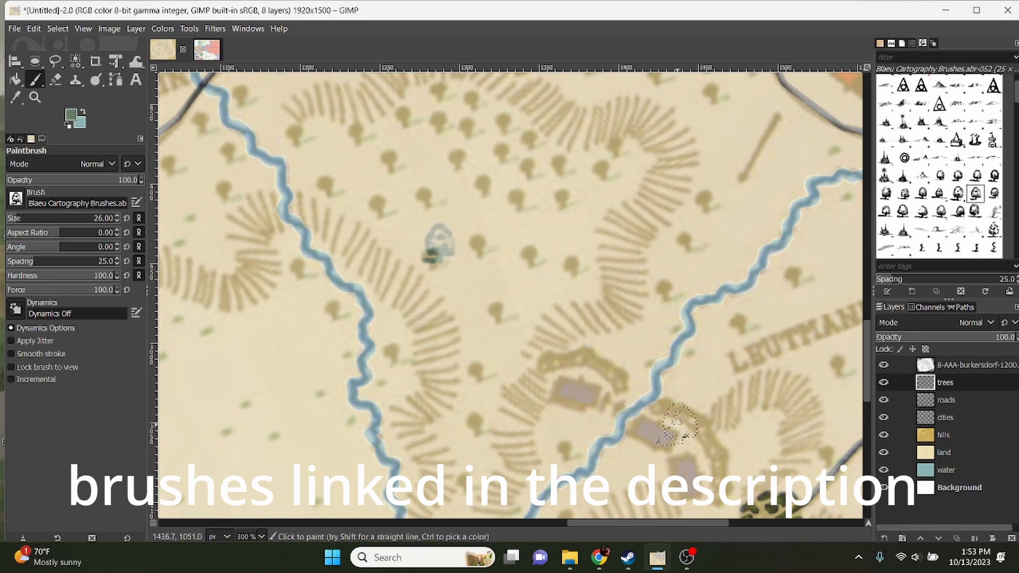
pyautogui.click(883, 364)
pyautogui.click(478, 267)
pyautogui.click(511, 279)
pyautogui.click(547, 231)
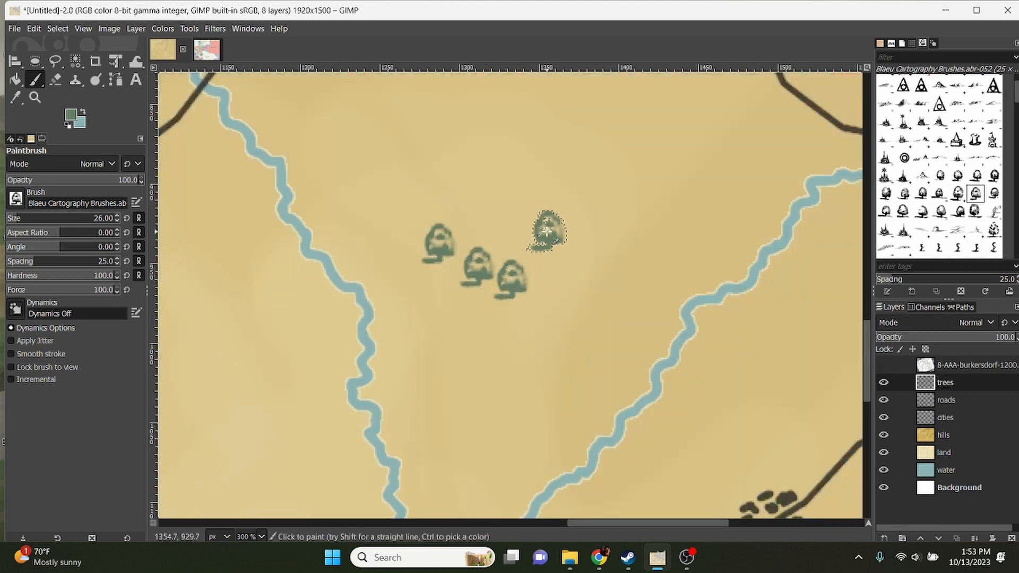
pyautogui.click(490, 203)
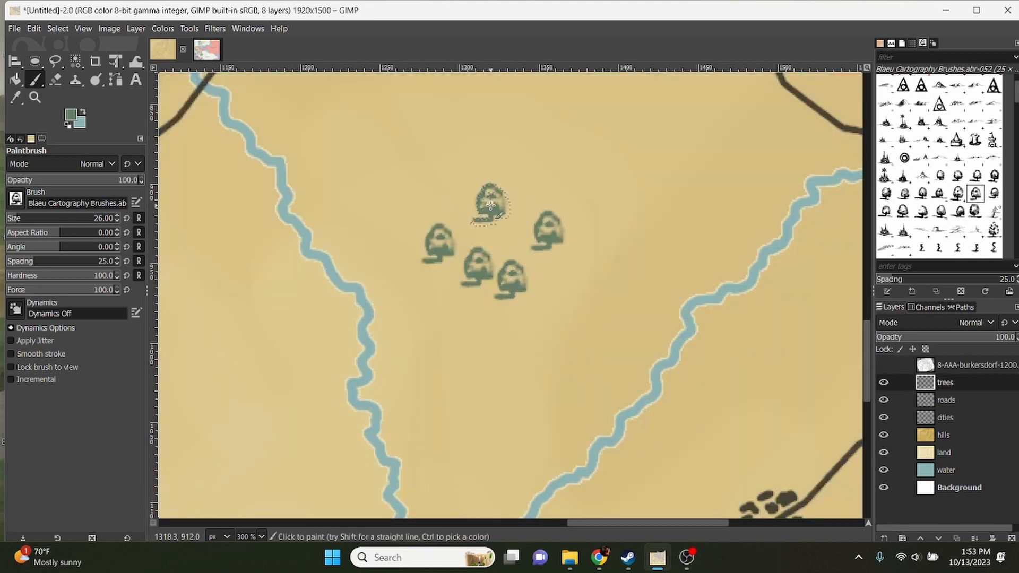
# Step: Try Blaeu Cartography tree brush 058 at size 30, undoing a continuous stroke and stamping two single trees
pyautogui.click(958, 211)
pyautogui.moveTo(633, 144)
pyautogui.mouseDown()
pyautogui.moveTo(560, 191)
pyautogui.moveTo(687, 225)
pyautogui.mouseUp()
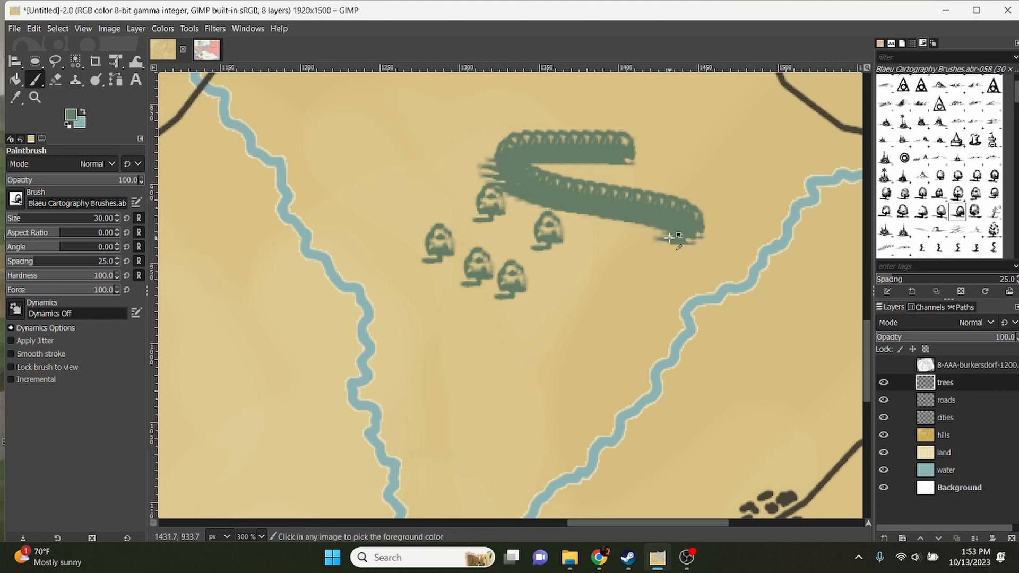
pyautogui.hotkey('ctrl', 'z')
pyautogui.click(662, 229)
pyautogui.click(549, 143)
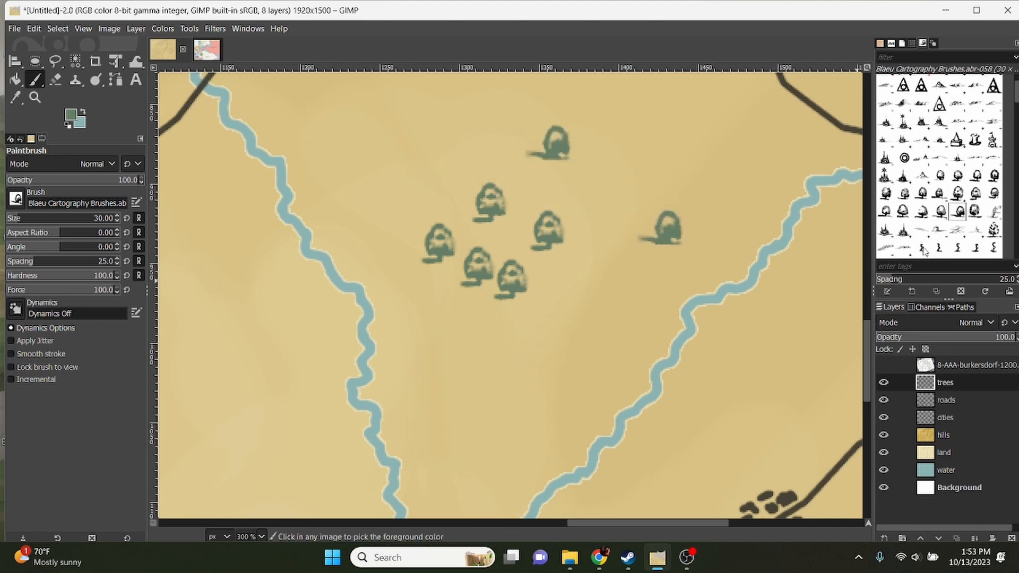
# Step: Undo all the test tree stamps and the hiding of the reference map
pyautogui.hotkey('ctrl', 'z')
pyautogui.hotkey('ctrl', 'z')
pyautogui.hotkey('ctrl', 'z')
pyautogui.hotkey('ctrl', 'z')
pyautogui.hotkey('ctrl', 'z')
pyautogui.hotkey('ctrl', 'z')
pyautogui.hotkey('ctrl', 'z')
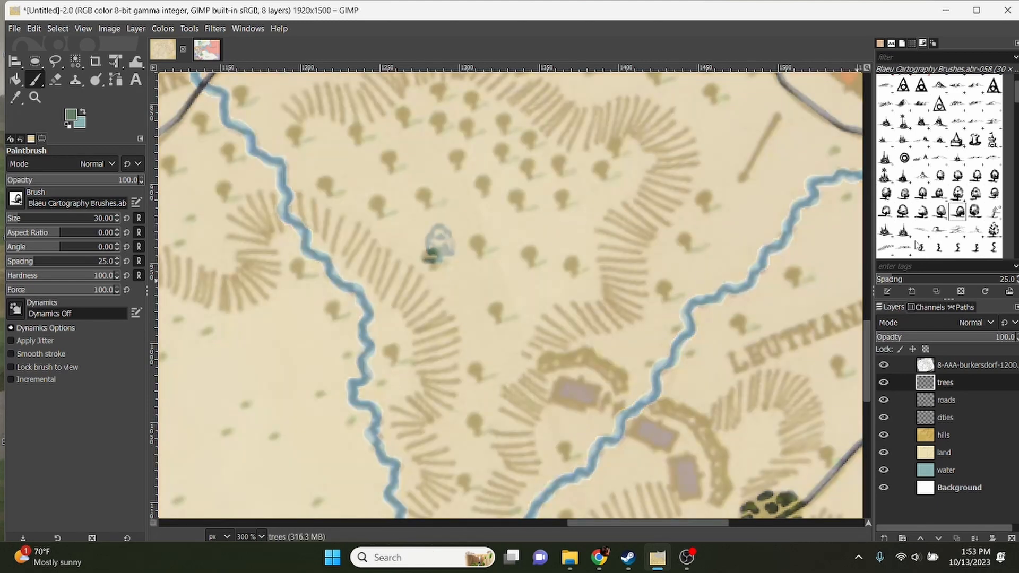
# Step: Paint two overlapping green forest patches between the rivers with the Sponge 02 brush at size 168, hiding the reference map
pyautogui.scroll(-5, 1004, 215)
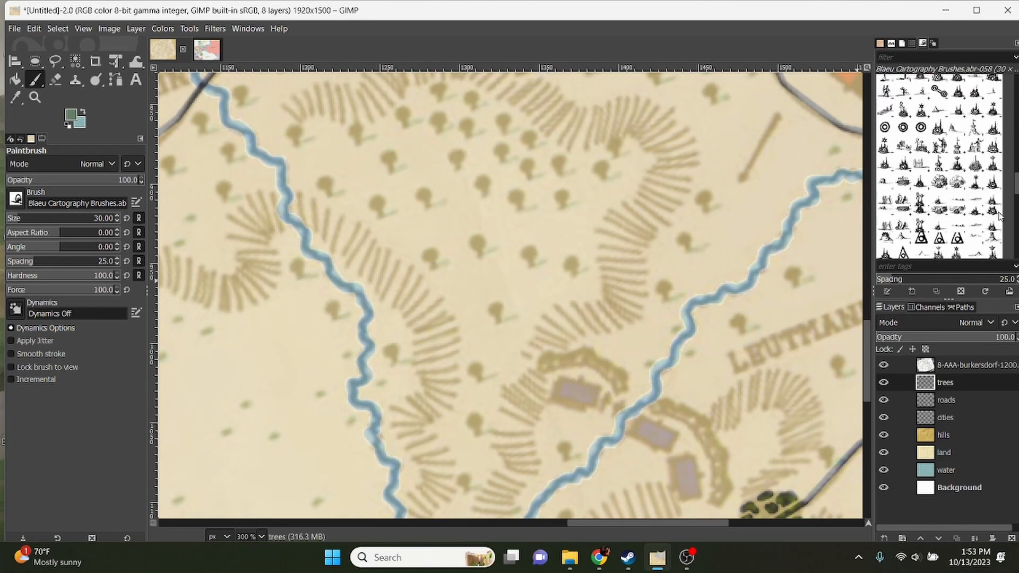
pyautogui.scroll(-1, 1003, 217)
pyautogui.click(992, 232)
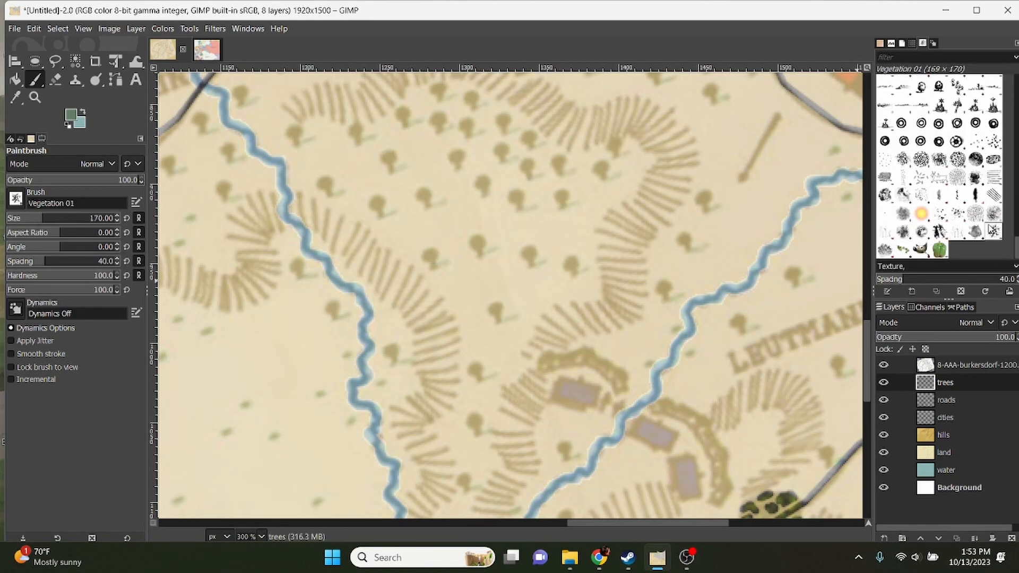
pyautogui.click(993, 214)
pyautogui.click(599, 224)
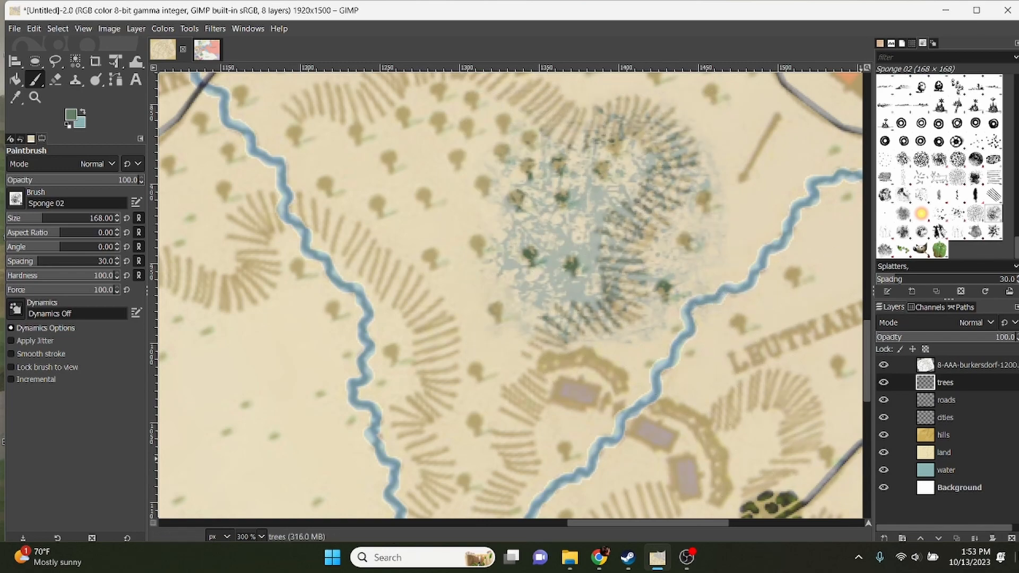
pyautogui.click(884, 365)
pyautogui.click(464, 188)
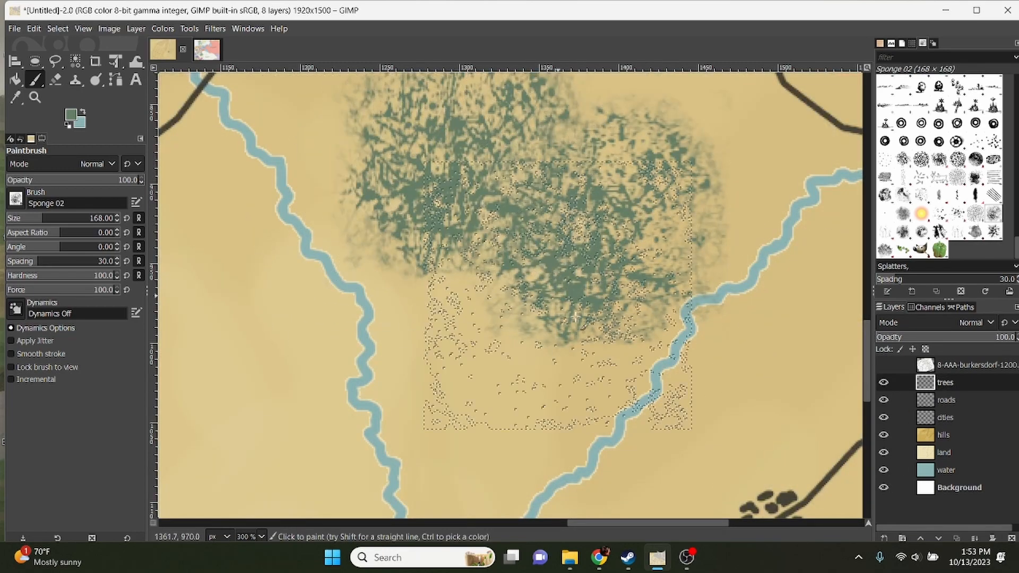
# Step: Paint a denser green forest mass over the sponge patches with the Grunge 01 brush at size 256
pyautogui.press('1')
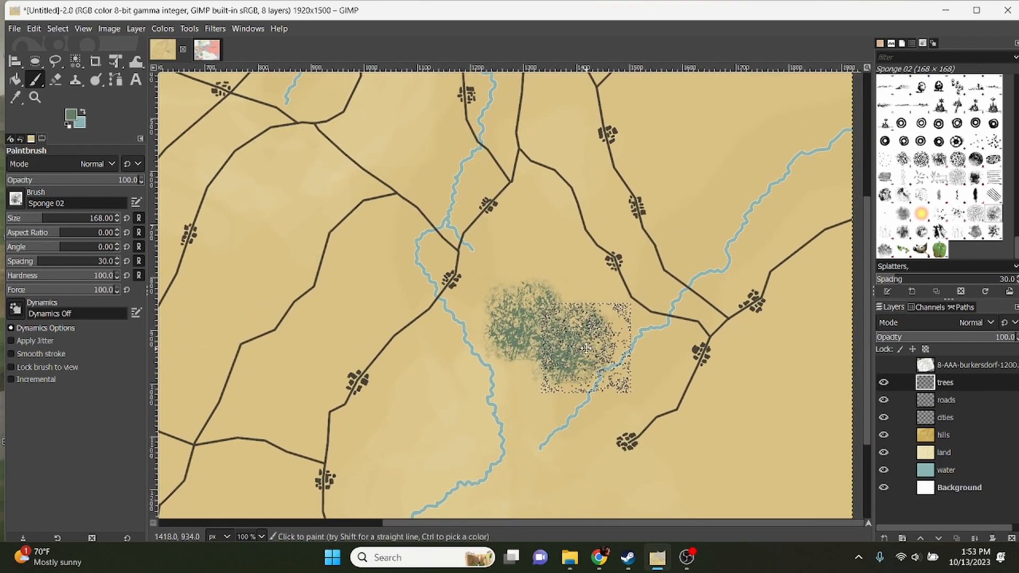
pyautogui.click(976, 177)
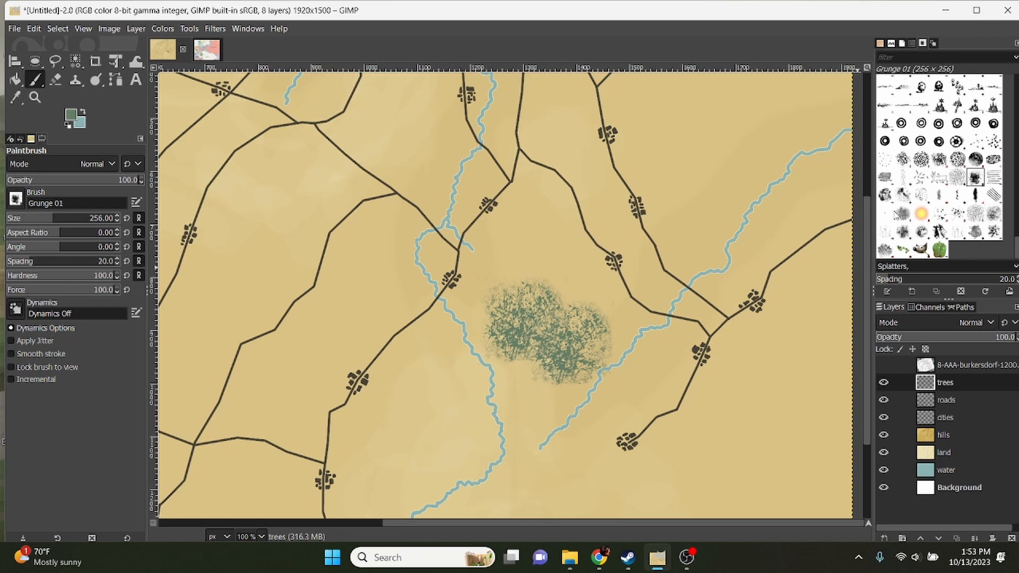
pyautogui.moveTo(571, 260)
pyautogui.mouseDown()
pyautogui.moveTo(540, 291)
pyautogui.moveTo(541, 305)
pyautogui.moveTo(584, 318)
pyautogui.mouseUp()
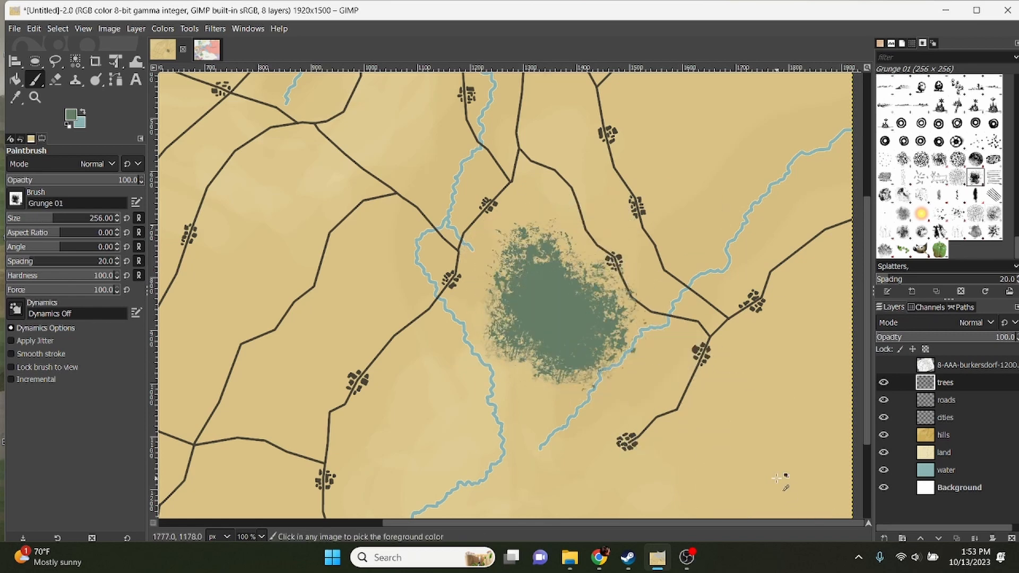
# Step: Undo the Grunge and Sponge forest patches between the rivers and the hiding of the reference map
pyautogui.hotkey('ctrl', 'z')
pyautogui.hotkey('ctrl', 'z')
pyautogui.hotkey('ctrl', 'z')
pyautogui.hotkey('ctrl', 'z')
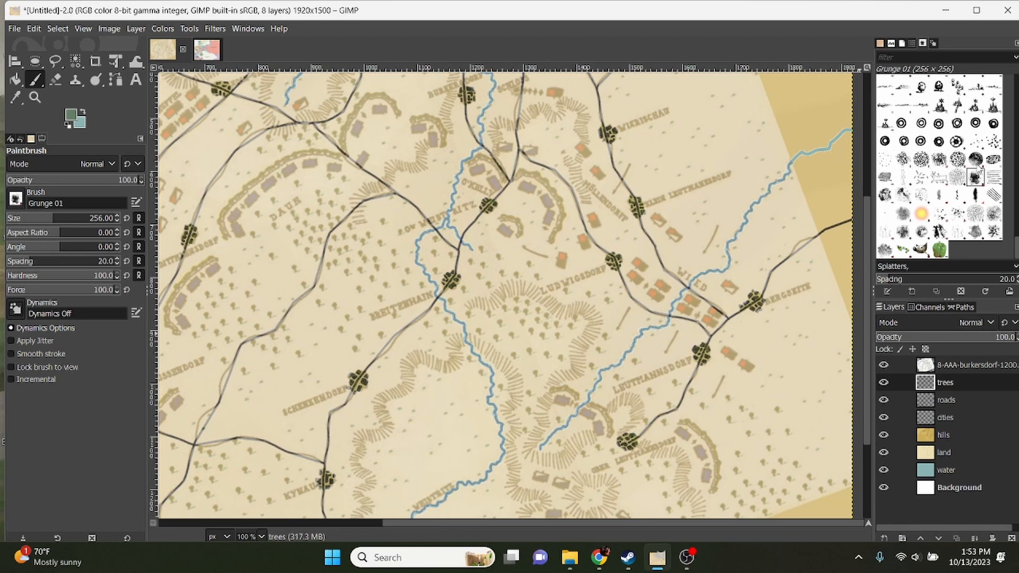
# Step: Stamp tree clusters on the hill between the two rivers with Blaeu Cartography brush 492 at size 90, checking them without the reference map
pyautogui.click(957, 87)
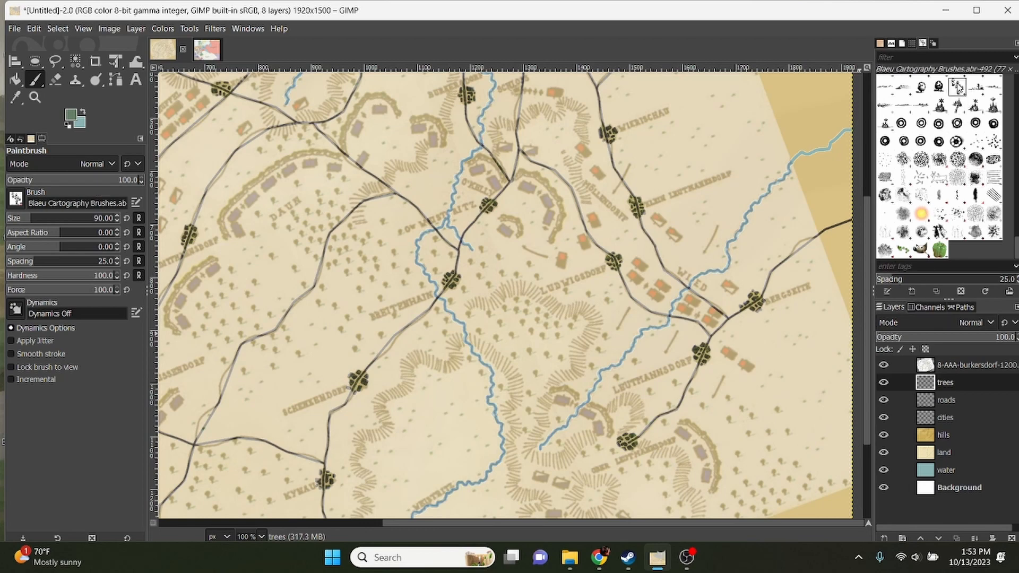
pyautogui.moveTo(523, 202); pyautogui.dragTo(536, 229)
pyautogui.click(883, 366)
pyautogui.click(591, 316)
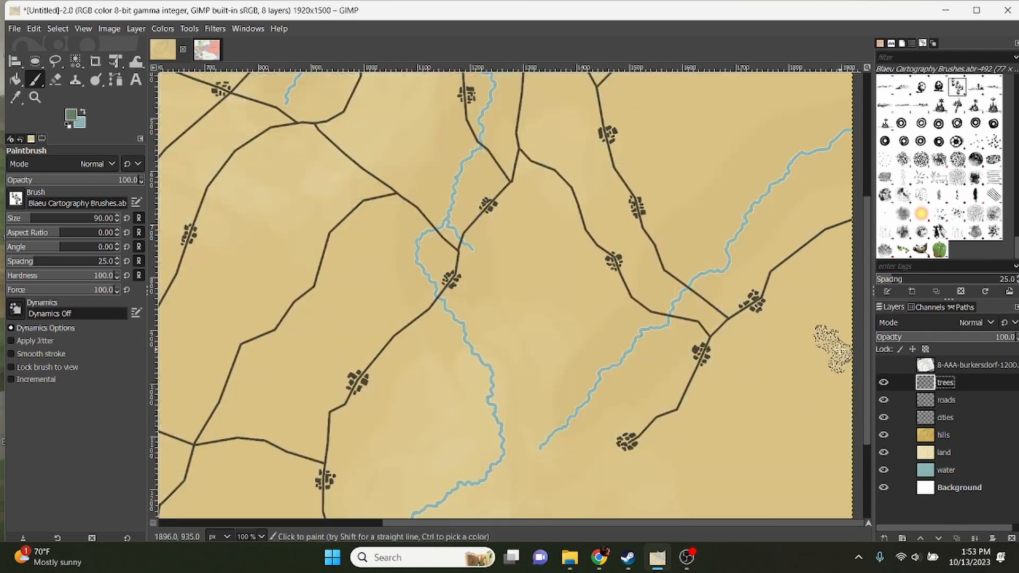
pyautogui.click(883, 365)
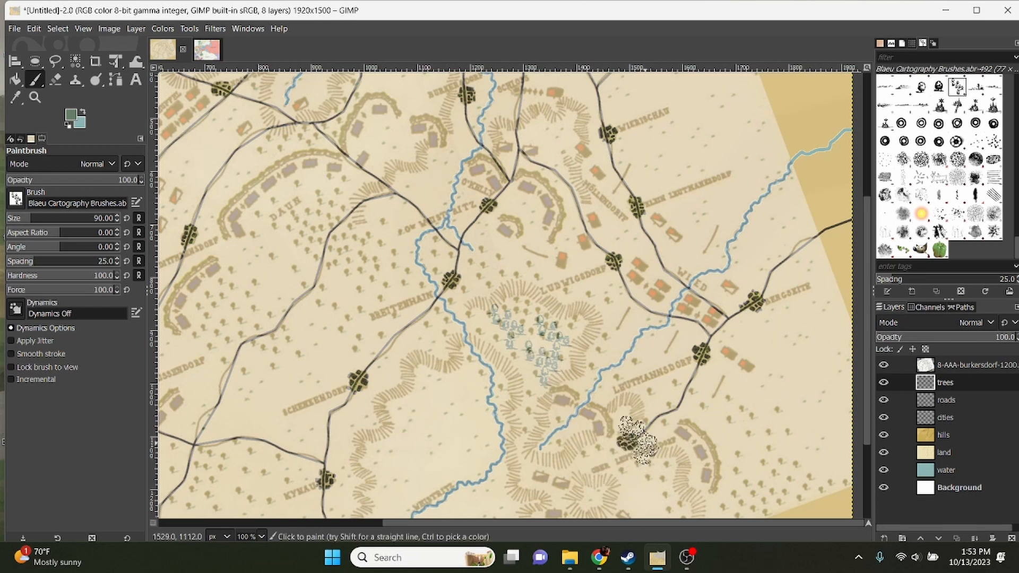
# Step: Stamp tree clusters over the southeastern woods around Leutmannsdorf and near Ludwigsdorf and Breitenhain, following the reference map
pyautogui.moveTo(756, 457); pyautogui.dragTo(645, 387)
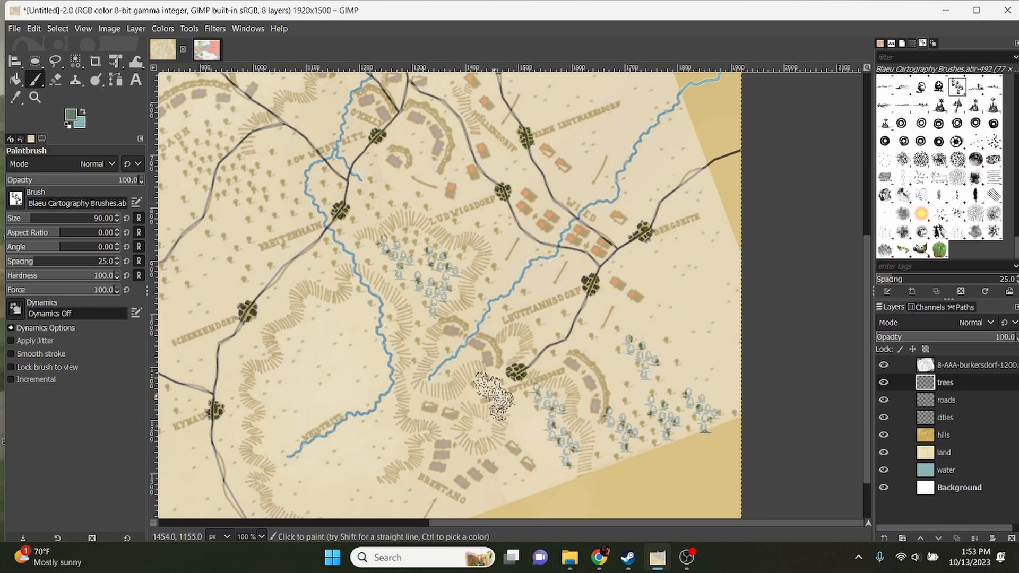
pyautogui.moveTo(501, 323); pyautogui.dragTo(516, 401)
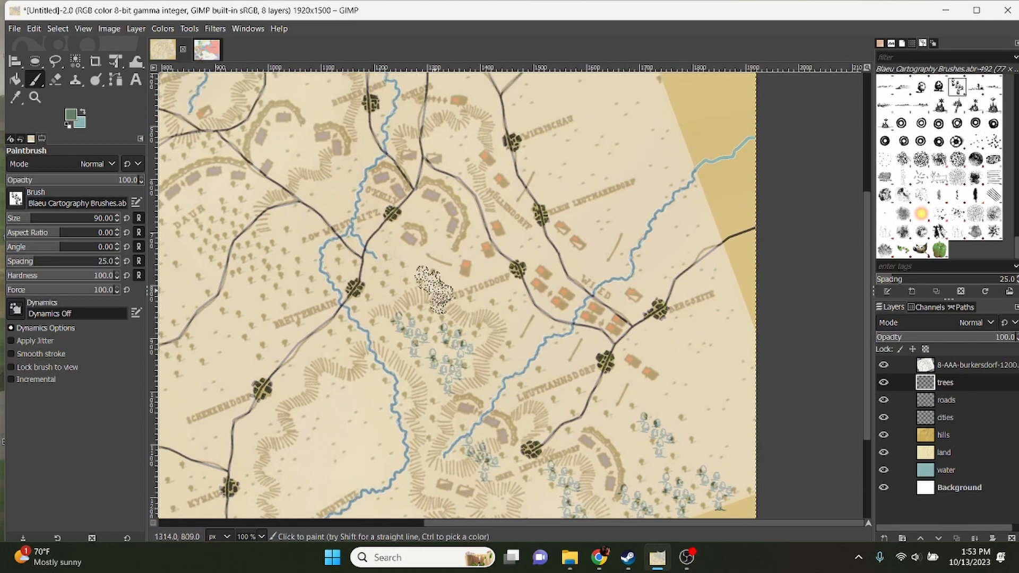
pyautogui.moveTo(409, 300); pyautogui.dragTo(710, 384)
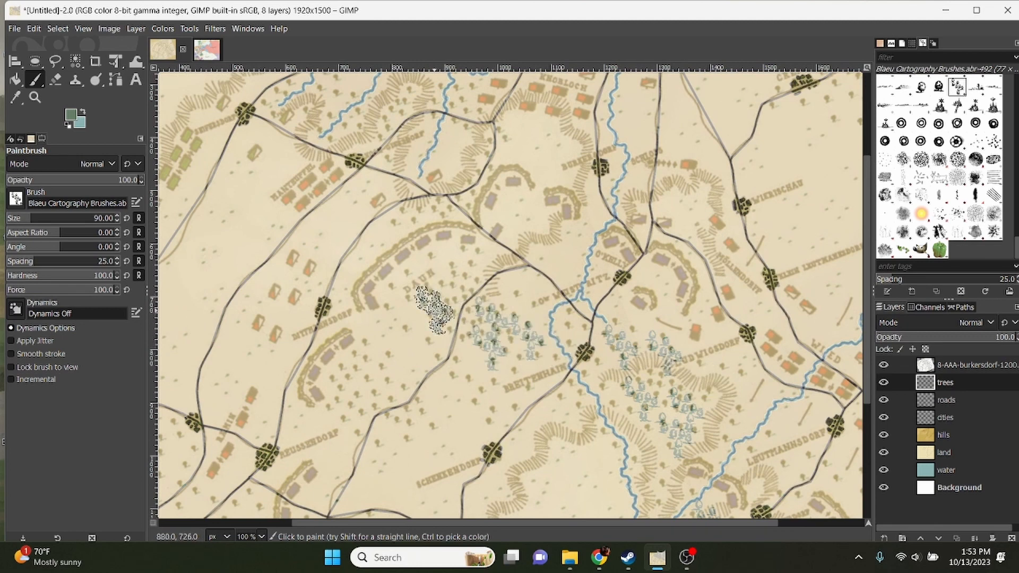
# Step: Stamp tree clusters over the woods near Daun, Dittersdorf, Reussendorf, Kynau and Seitendorf
pyautogui.moveTo(508, 417); pyautogui.dragTo(555, 377)
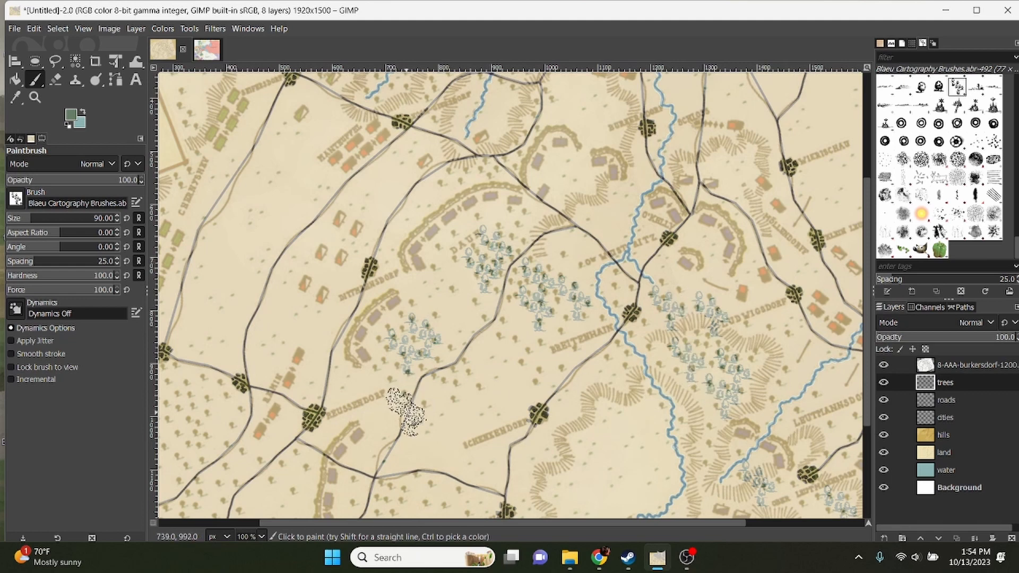
pyautogui.moveTo(455, 396); pyautogui.dragTo(528, 311)
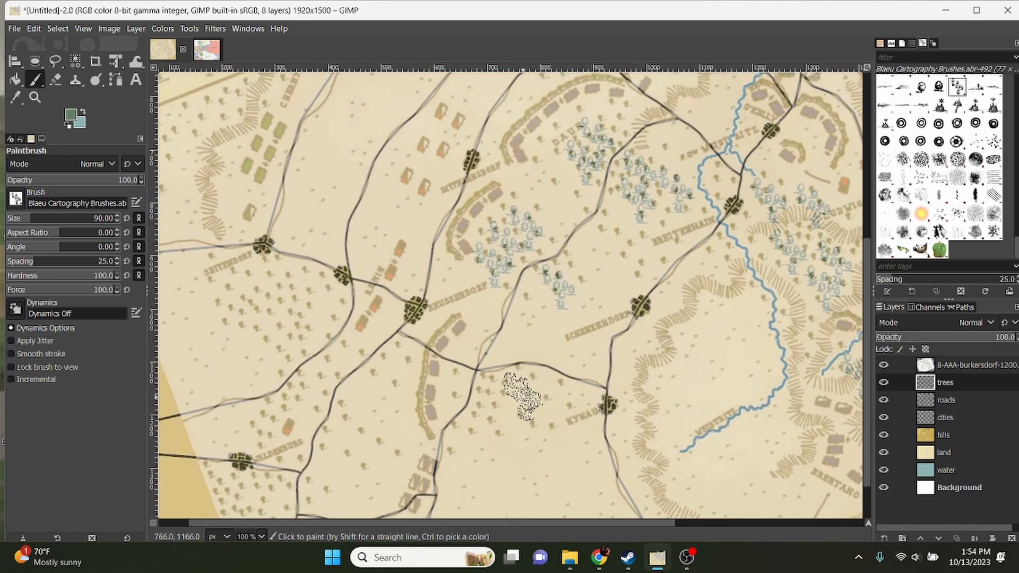
pyautogui.hscroll(-5, 493, 411)
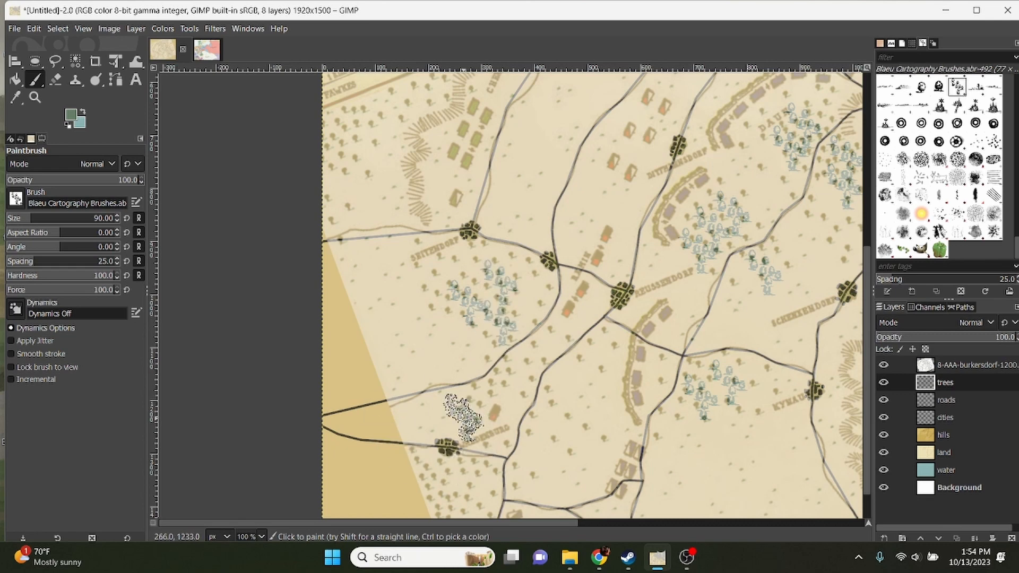
# Step: Stamp tree clusters in the map's southwest corner, extending the forest beyond the reference map's slanted edge
pyautogui.scroll(-2, 522, 399)
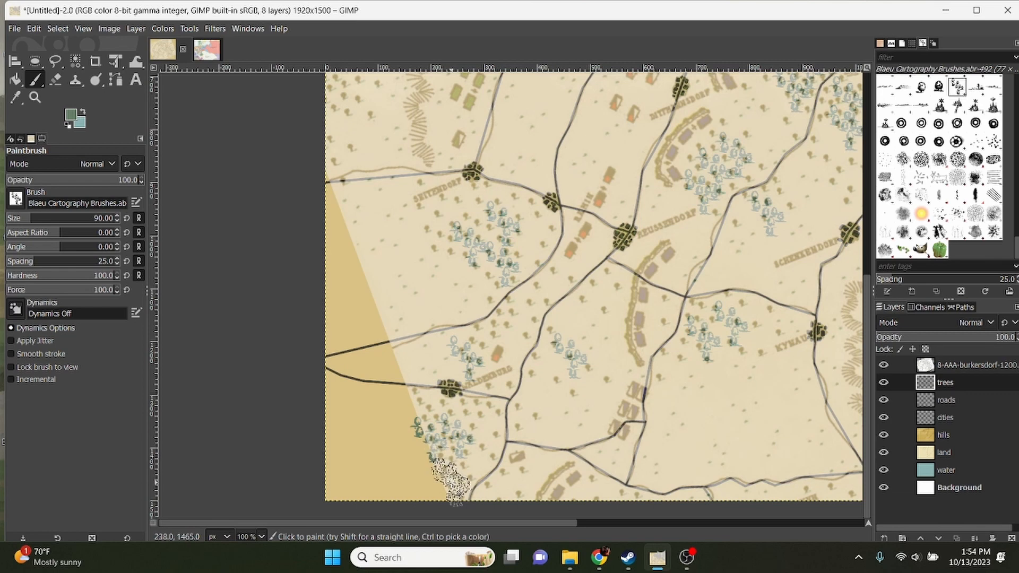
pyautogui.scroll(-4, 557, 371)
pyautogui.hscroll(2, 557, 371)
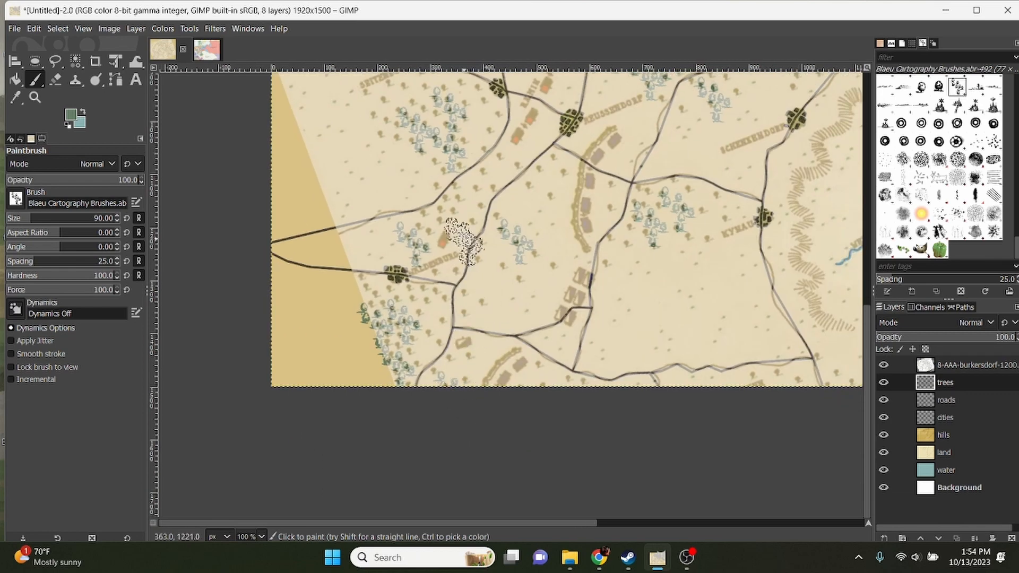
pyautogui.scroll(3, 382, 403)
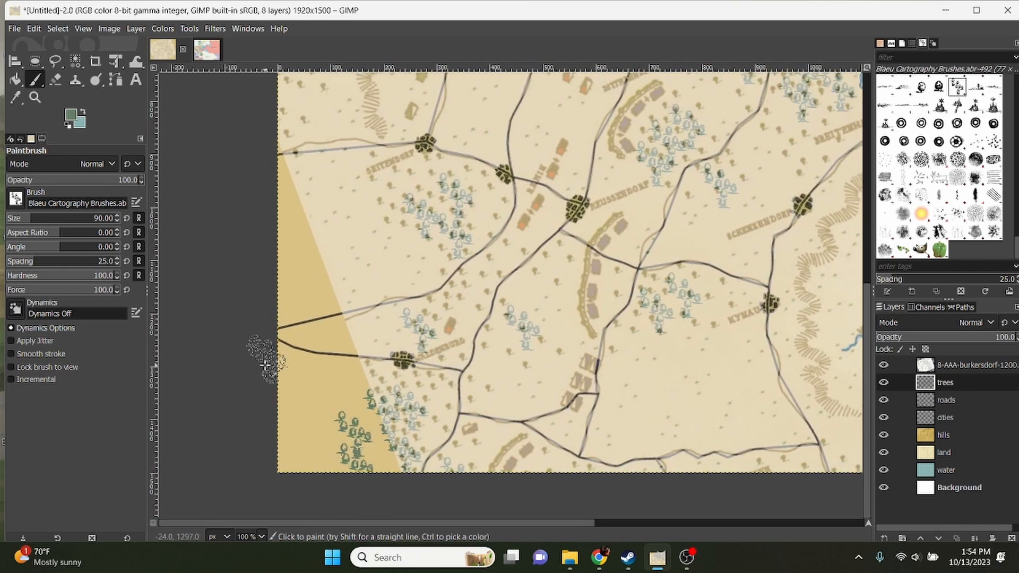
# Step: Stamp tree clusters along the map's western edge from Seitendorf up to the reference map's legend box
pyautogui.scroll(4, 399, 234)
pyautogui.hscroll(-1, 399, 234)
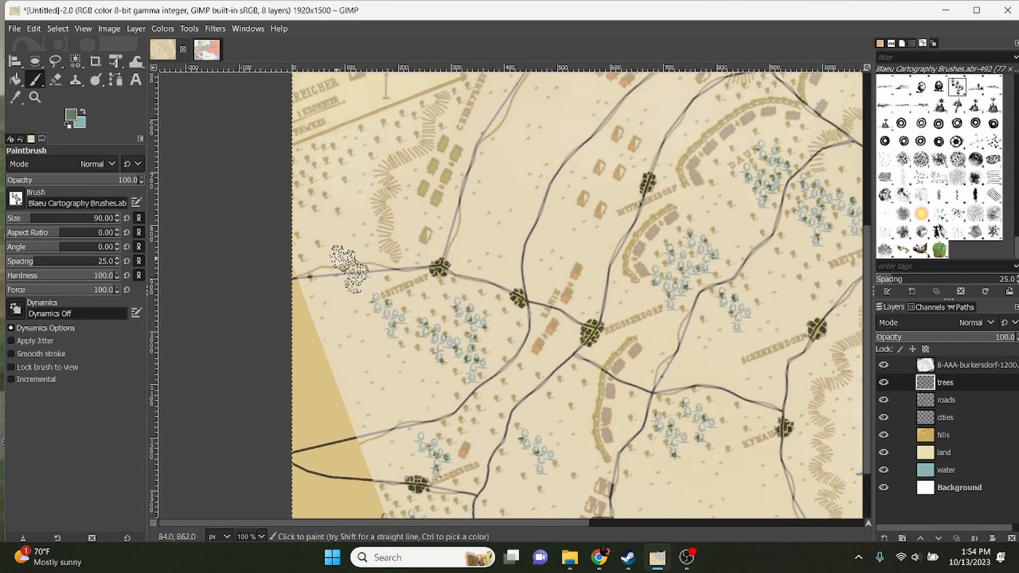
pyautogui.scroll(3, 350, 270)
pyautogui.hscroll(-2, 349, 269)
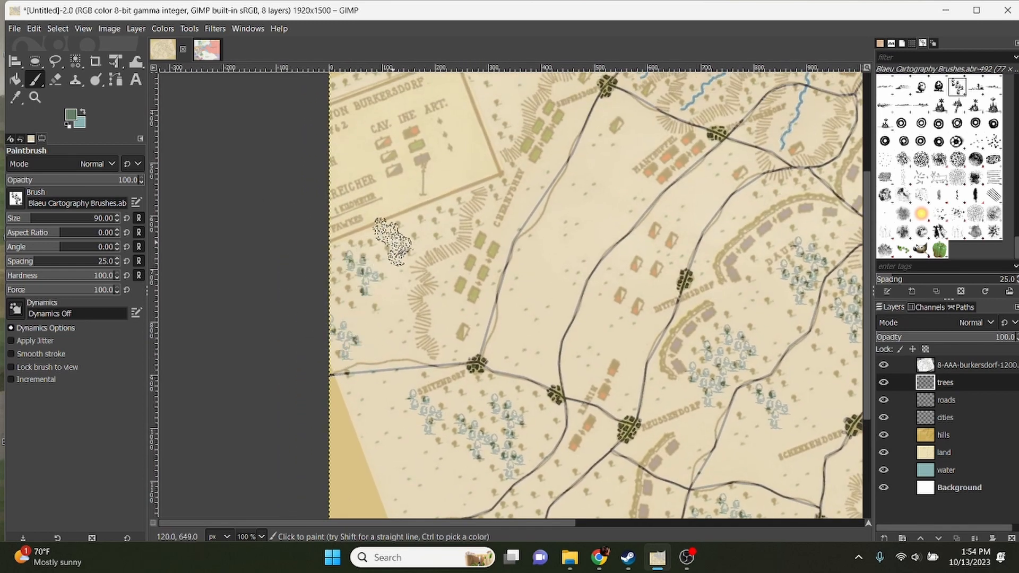
pyautogui.scroll(4, 394, 241)
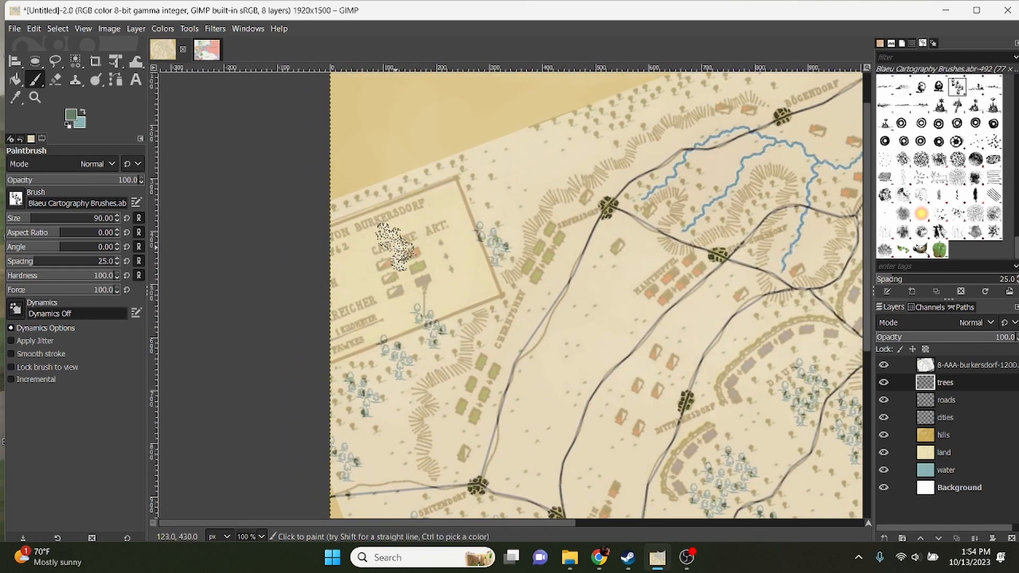
# Step: Stamp tree clusters over the legend area, the empty northwest corner and the woods along the northern edge
pyautogui.scroll(3, 457, 240)
pyautogui.hscroll(-1, 456, 240)
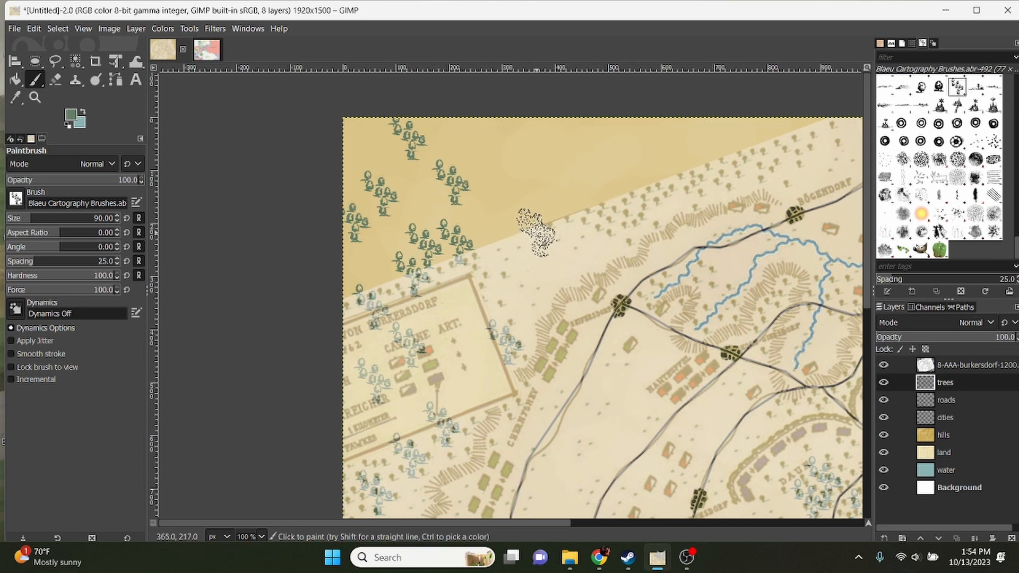
pyautogui.scroll(3, 674, 160)
pyautogui.hscroll(3, 675, 160)
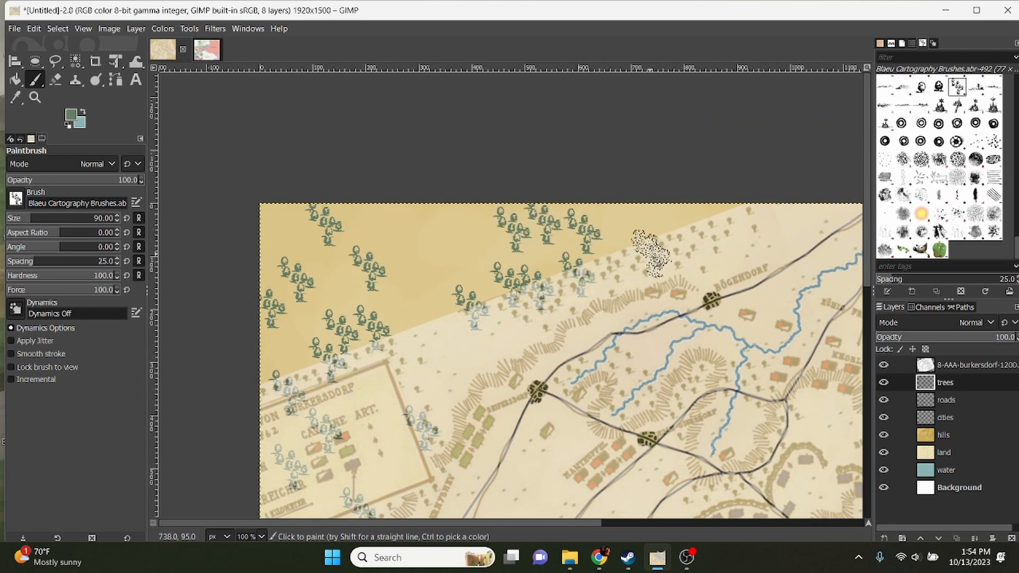
# Step: Stamp tree clusters on the hills south of Bögendorf and on both sides of the road east of Creisau
pyautogui.moveTo(721, 324); pyautogui.dragTo(327, 166)
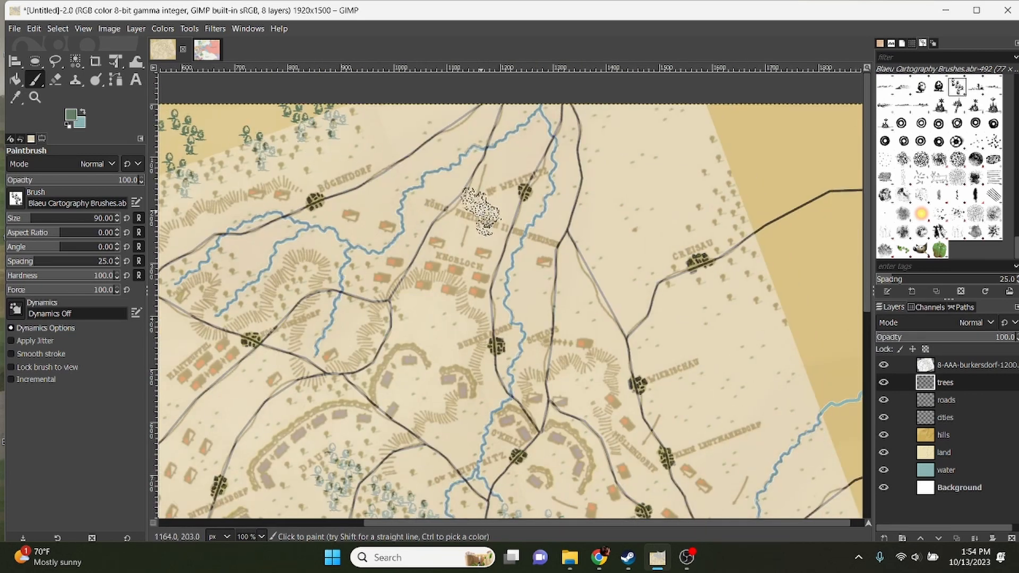
pyautogui.moveTo(435, 162); pyautogui.dragTo(551, 210)
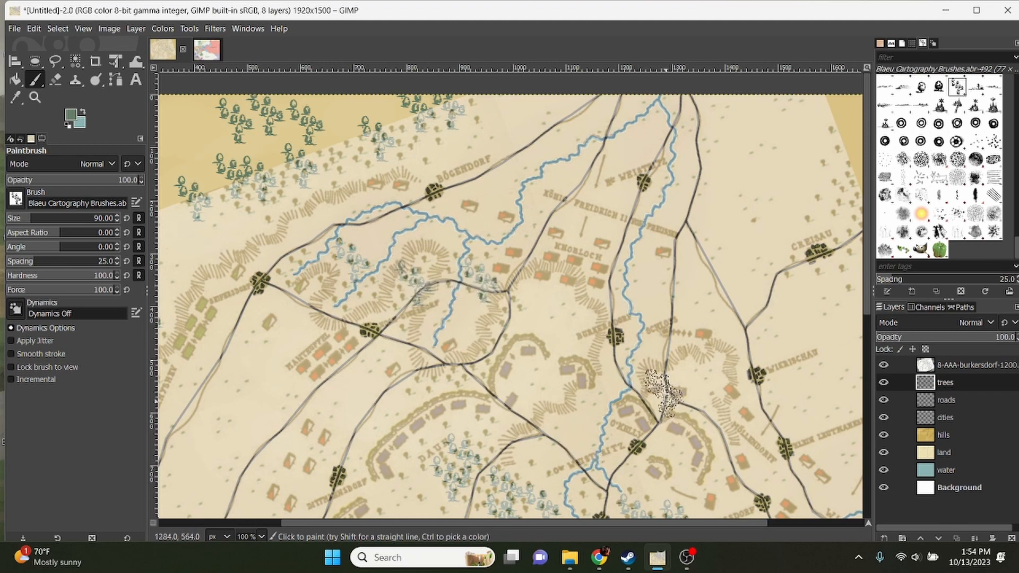
pyautogui.moveTo(663, 392); pyautogui.dragTo(415, 358)
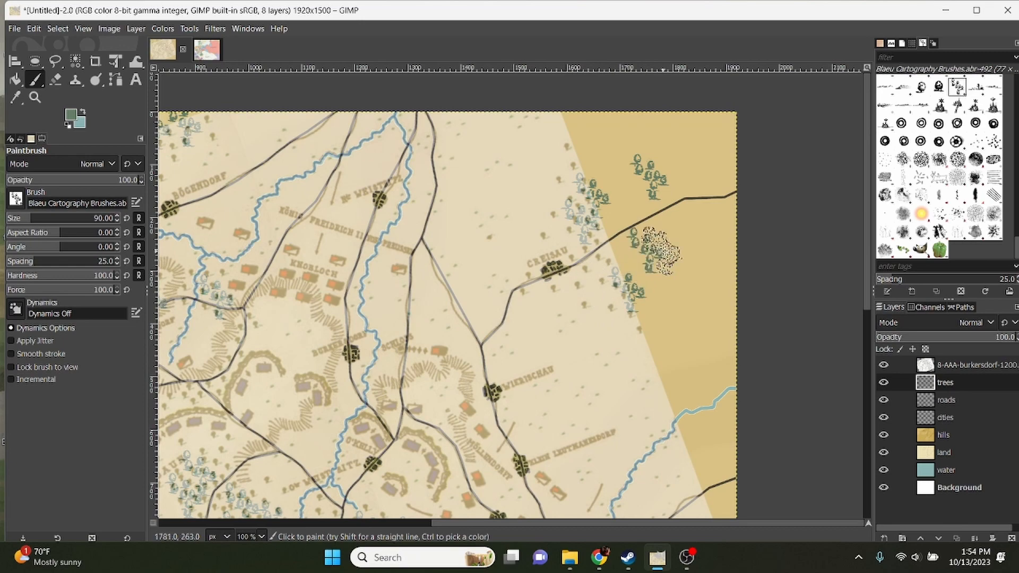
# Step: Check the central and northern areas against the reference map, then hide it and examine the forests across the whole map
pyautogui.hscroll(-5, 612, 382)
pyautogui.scroll(-3, 612, 382)
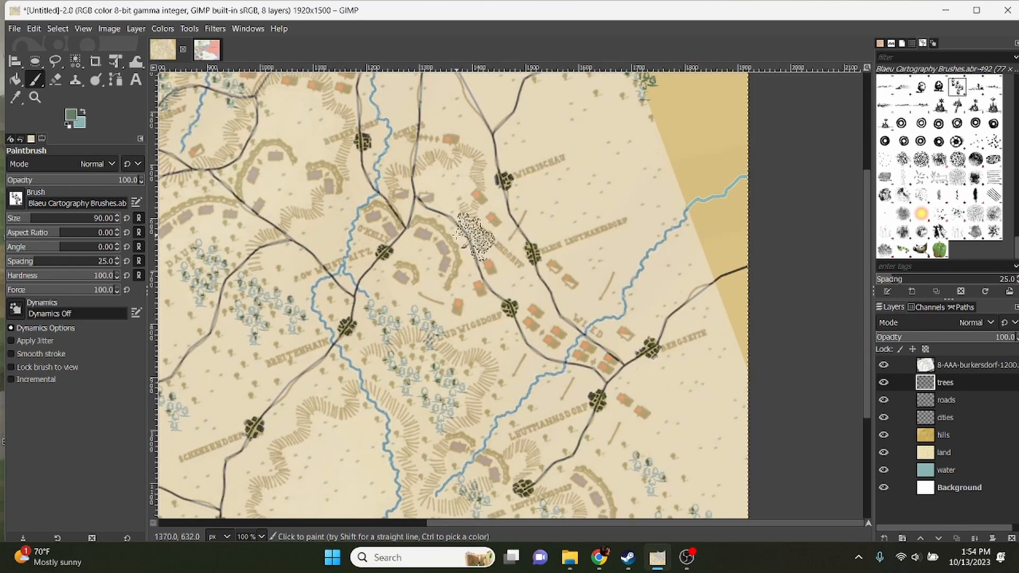
pyautogui.scroll(3, 496, 237)
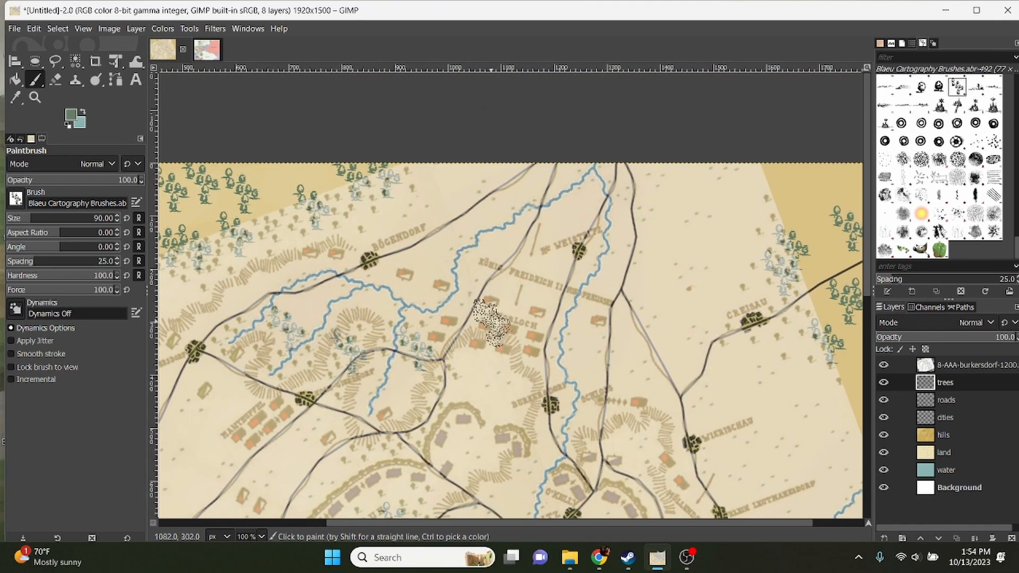
pyautogui.hscroll(-2, 584, 297)
pyautogui.scroll(-2, 690, 339)
pyautogui.click(884, 365)
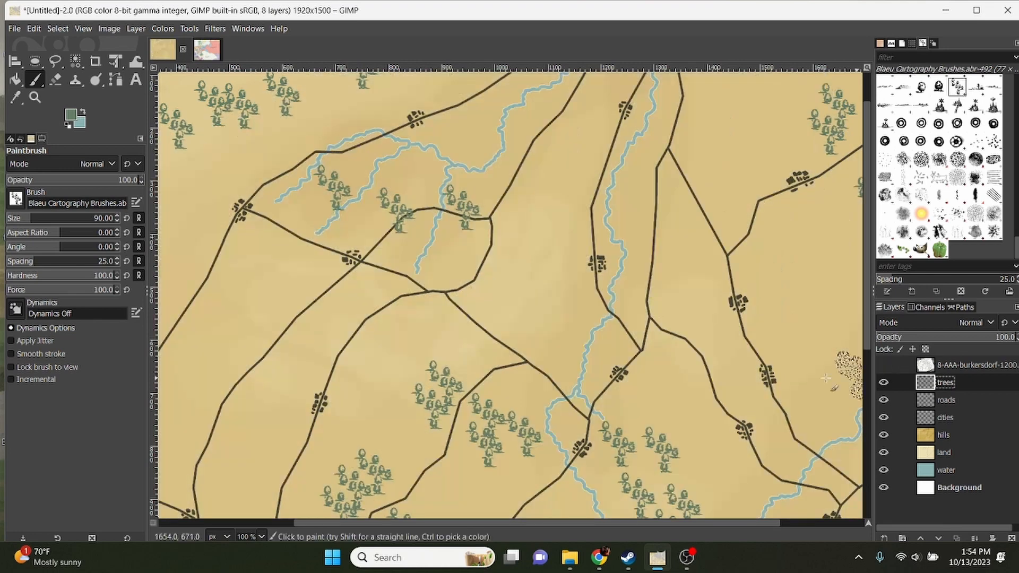
pyautogui.scroll(-4, 513, 268)
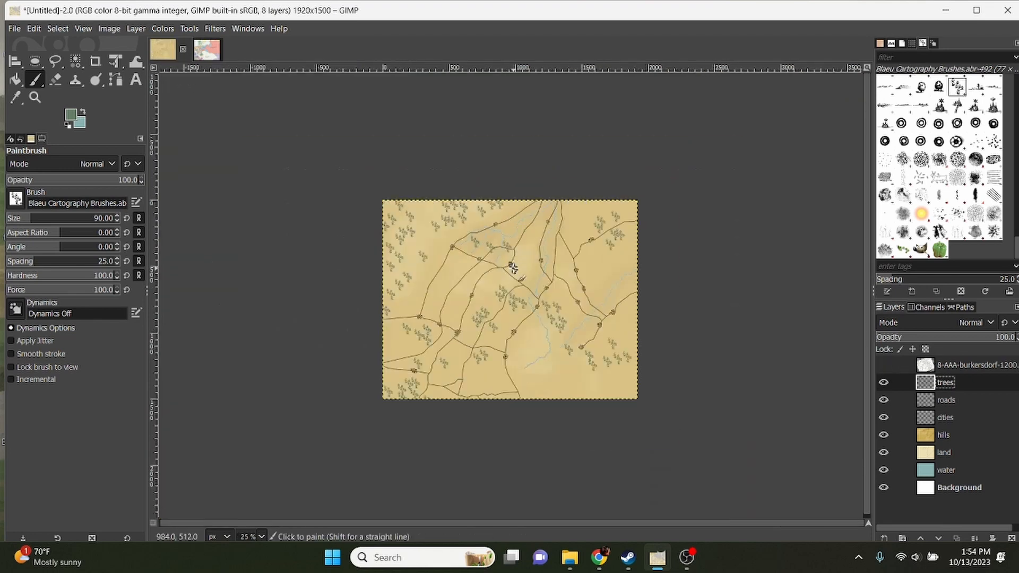
# Step: Change the foreground colour to the lighter green 6d986e
pyautogui.click(70, 121)
pyautogui.moveTo(809, 185); pyautogui.dragTo(805, 177)
pyautogui.click(933, 299)
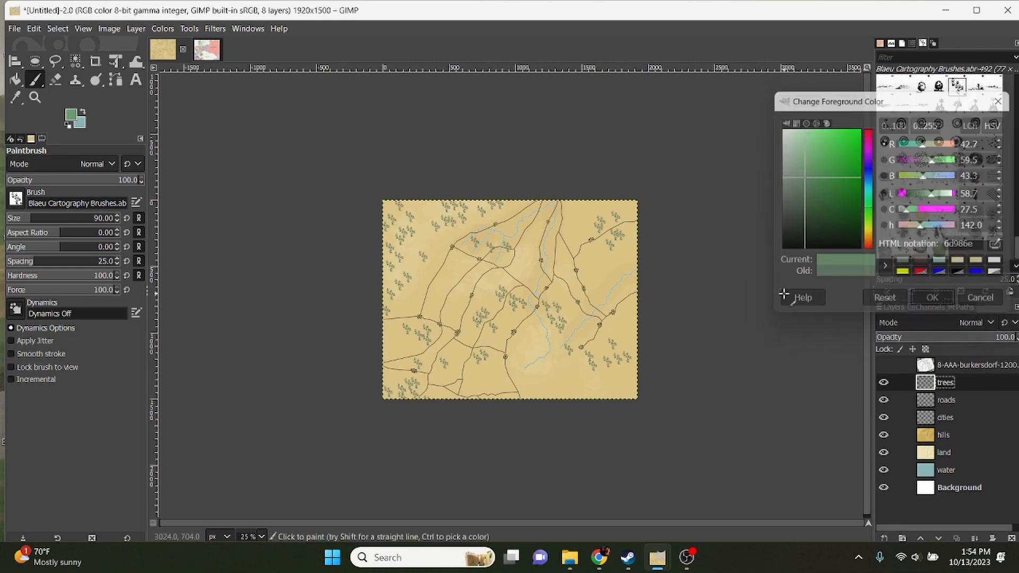
# Step: Stamp lighter green tree clusters between the existing darker ones in the forest along the map's western edge
pyautogui.scroll(5, 396, 265)
pyautogui.click(395, 329)
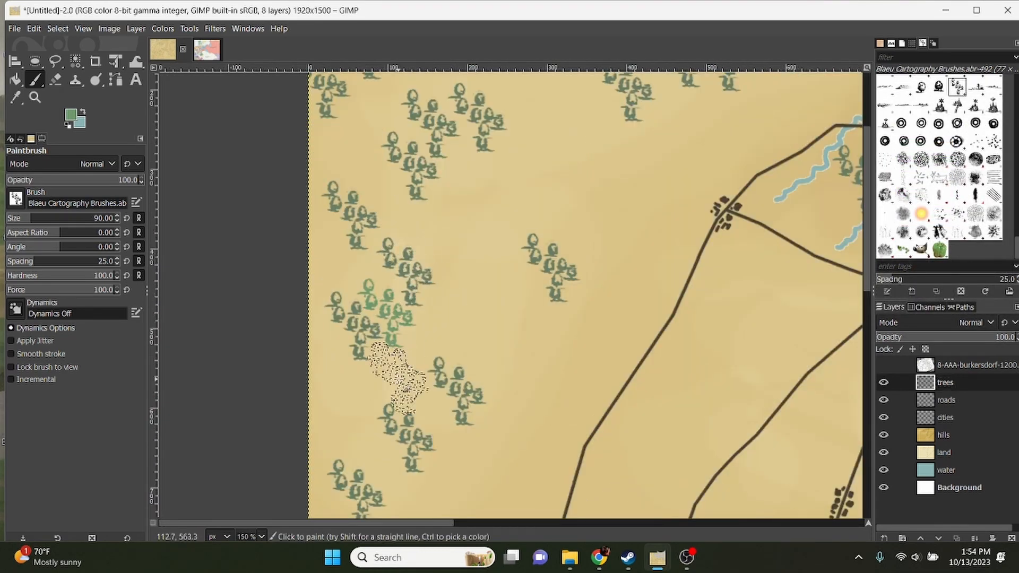
pyautogui.click(481, 366)
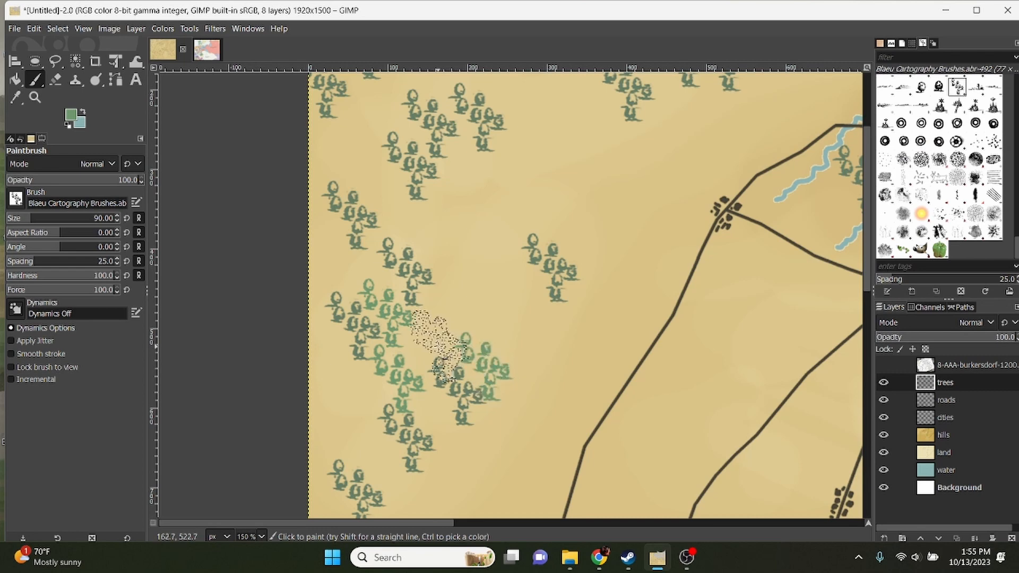
pyautogui.click(426, 368)
pyautogui.click(438, 432)
pyautogui.moveTo(440, 433); pyautogui.dragTo(472, 398)
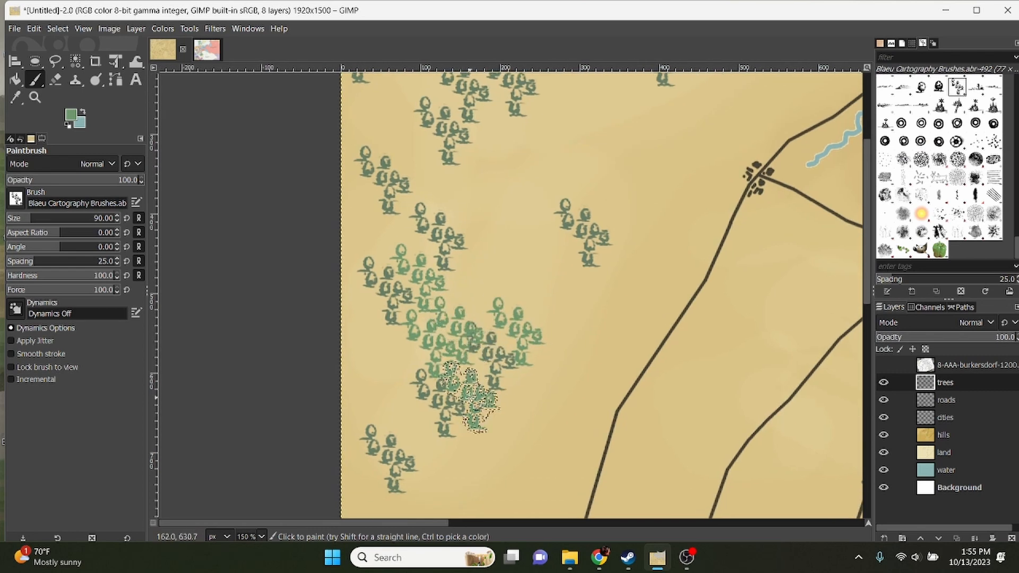
pyautogui.click(421, 434)
pyautogui.moveTo(371, 381); pyautogui.dragTo(387, 330)
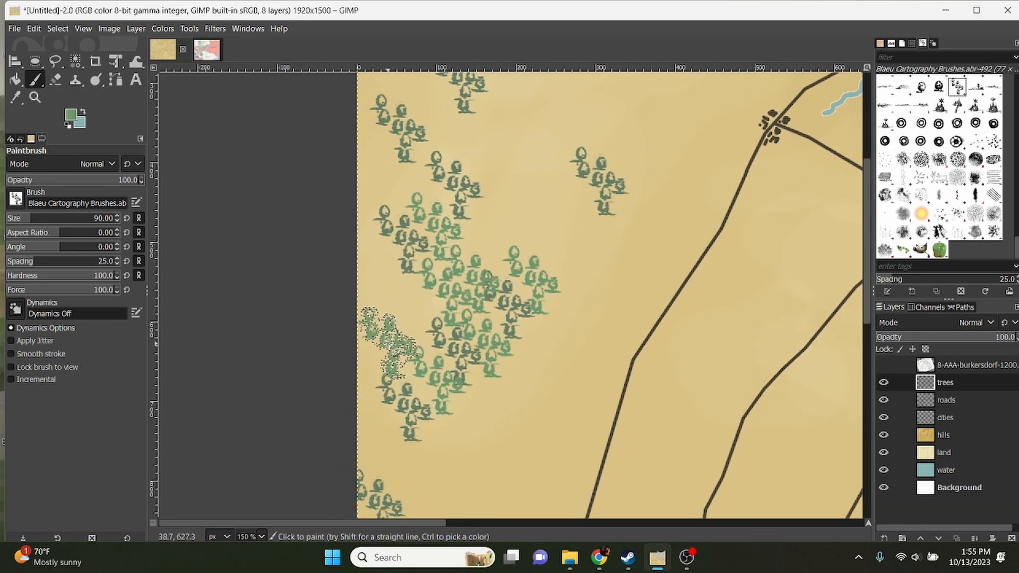
pyautogui.click(364, 422)
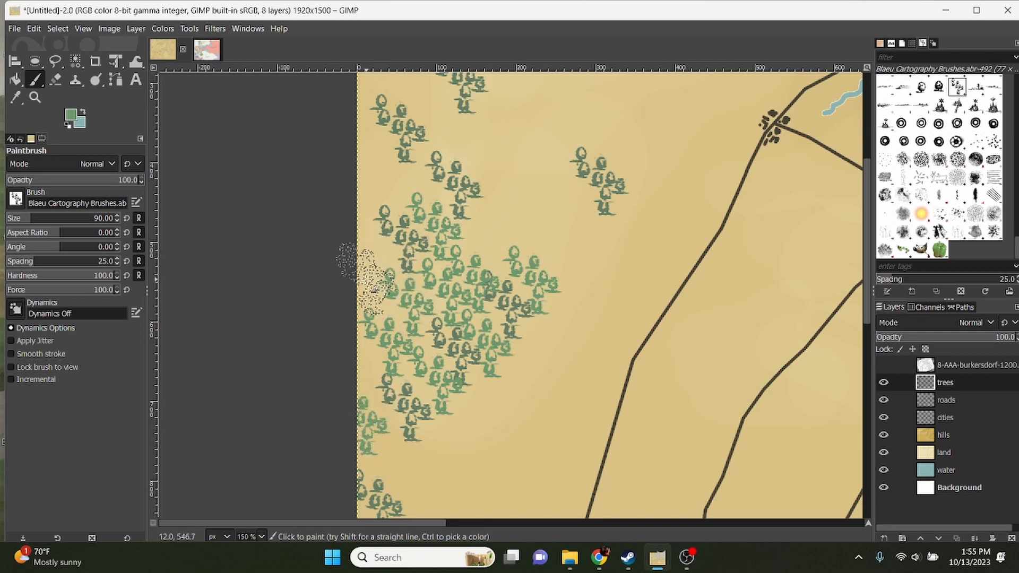
# Step: Stamp lighter green tree clusters between the darker ones in the forest at the map's northwestern corner
pyautogui.scroll(3, 352, 202)
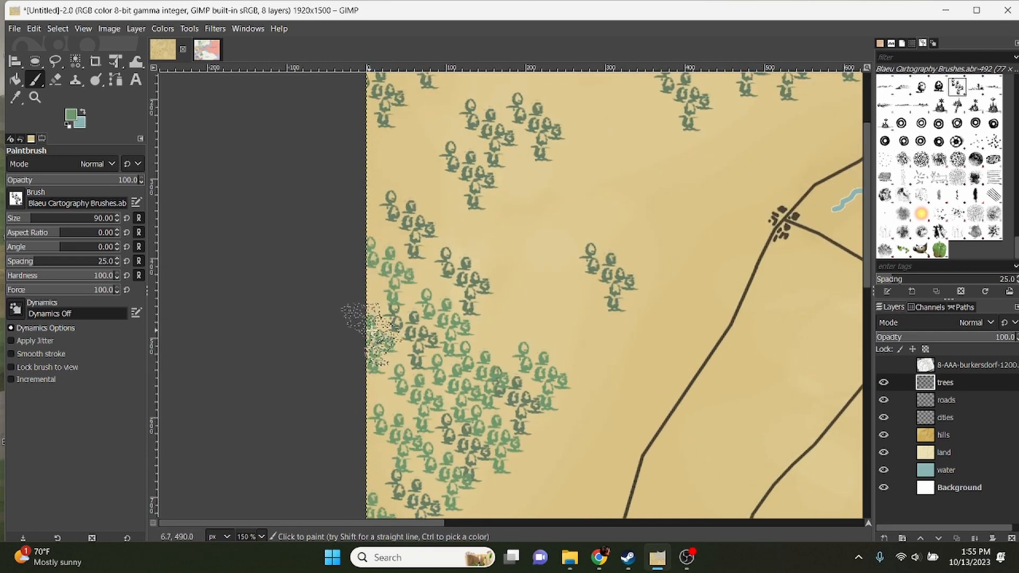
pyautogui.scroll(4, 425, 286)
pyautogui.click(485, 349)
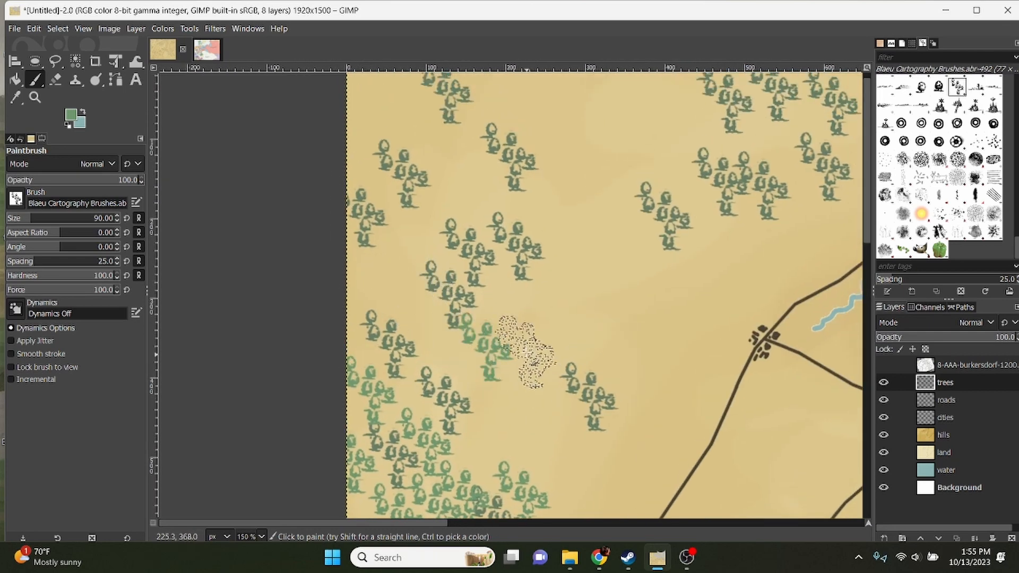
pyautogui.click(526, 349)
pyautogui.click(596, 345)
pyautogui.scroll(3, 531, 308)
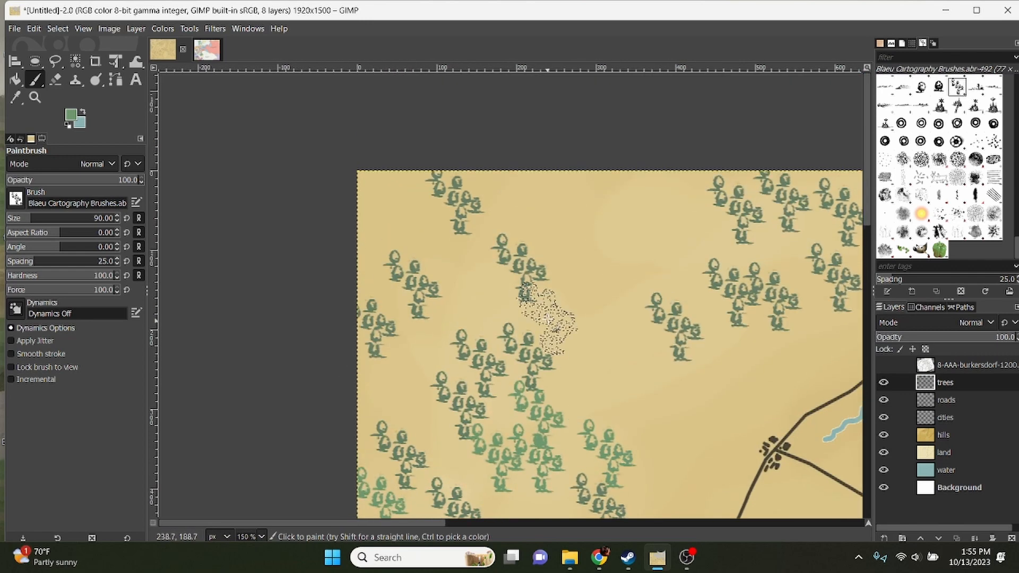
pyautogui.click(486, 286)
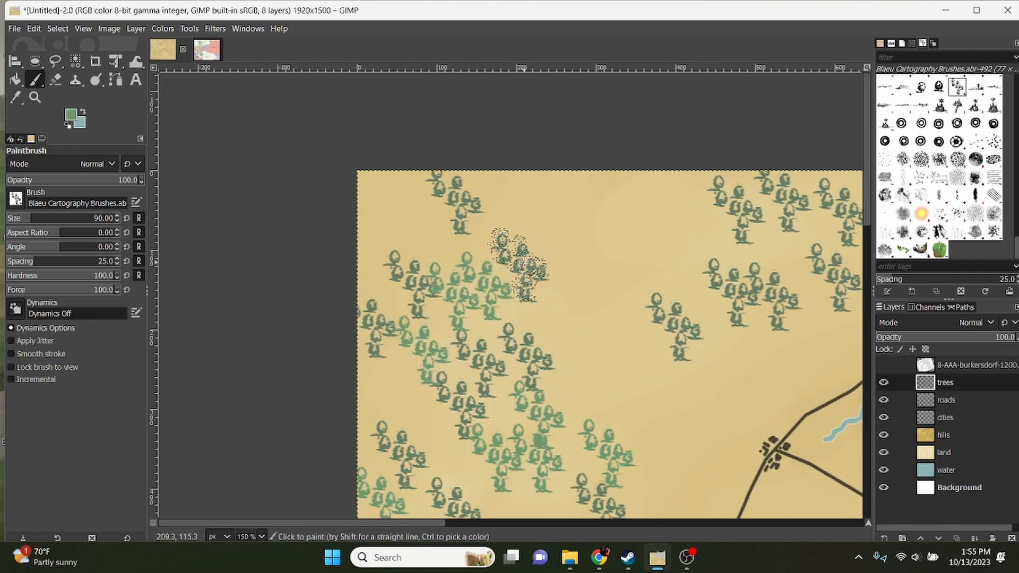
# Step: Stamp lighter green tree clusters among the darker ones in the forest along the map's northern edge
pyautogui.scroll(3, 488, 265)
pyautogui.hscroll(5, 382, 276)
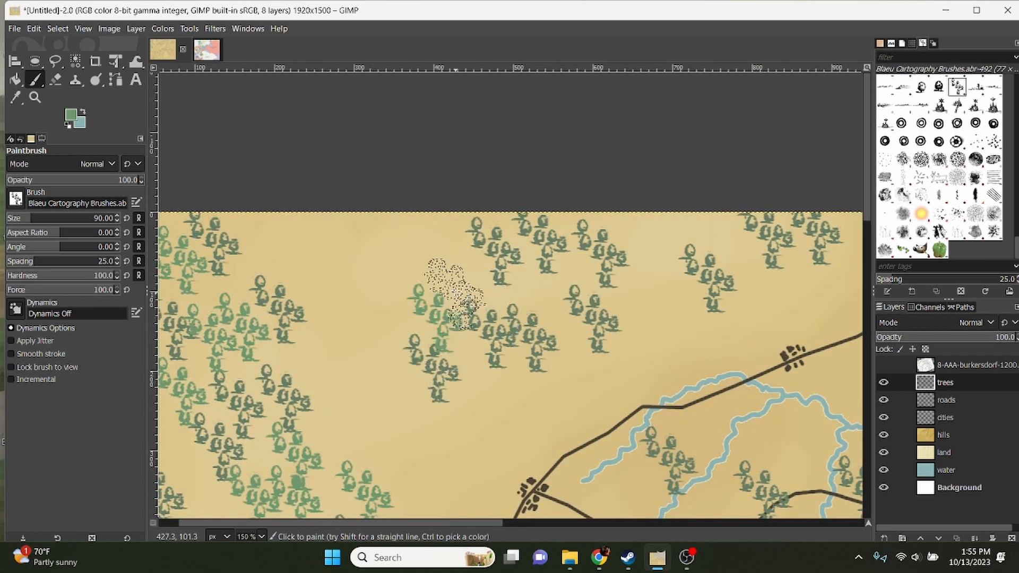
pyautogui.click(456, 274)
pyautogui.click(404, 240)
pyautogui.click(440, 210)
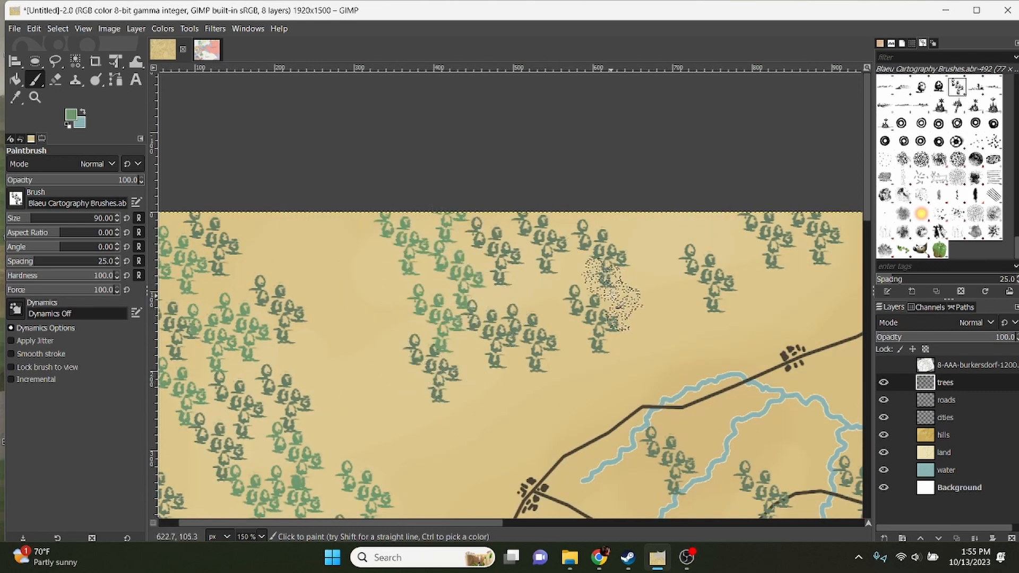
pyautogui.click(650, 309)
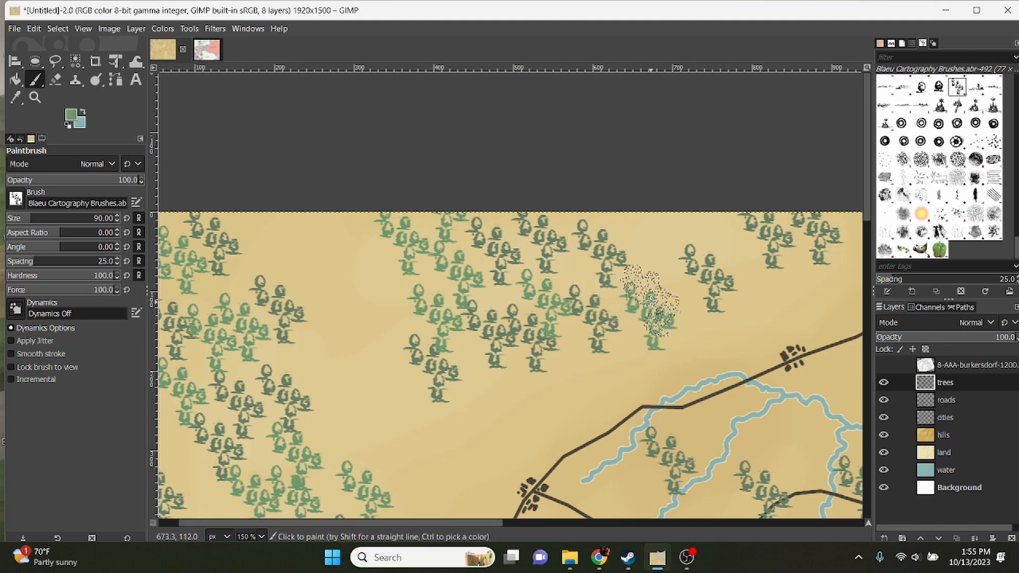
pyautogui.click(650, 264)
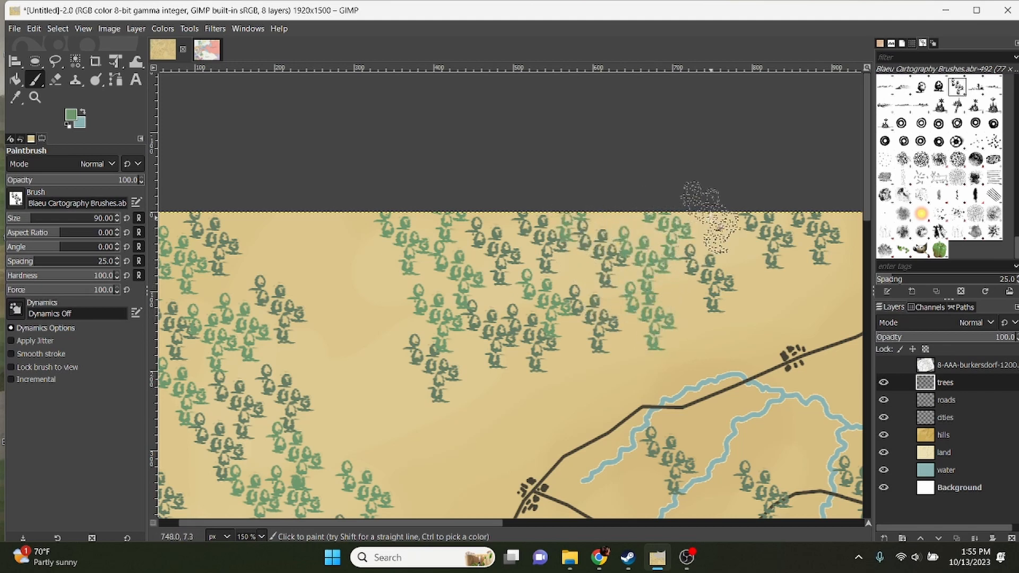
# Step: Stamp lighter green tree clusters beside the small dark groves among the northern stream branches
pyautogui.scroll(-6, 705, 281)
pyautogui.scroll(4, 614, 302)
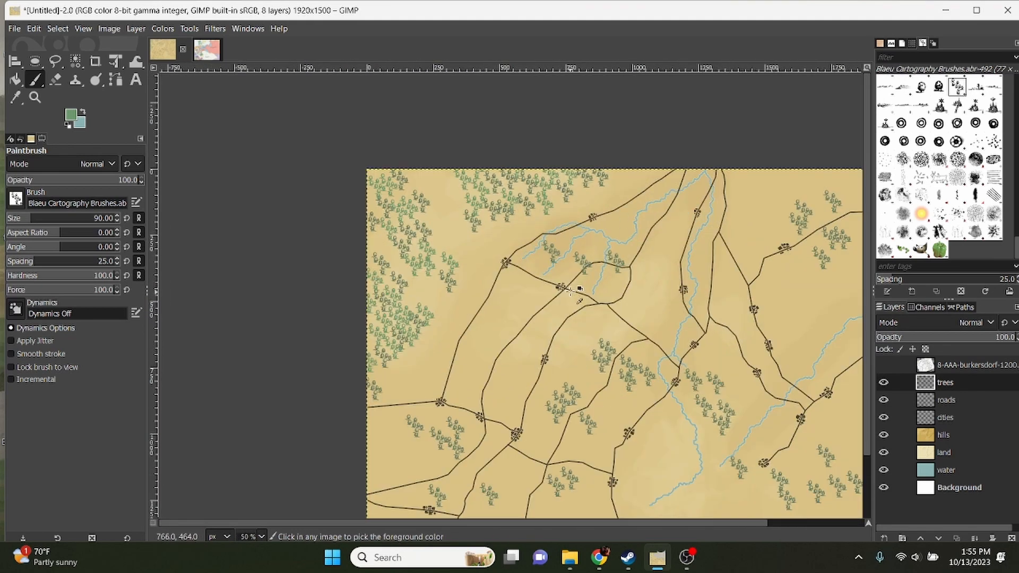
pyautogui.scroll(3, 537, 307)
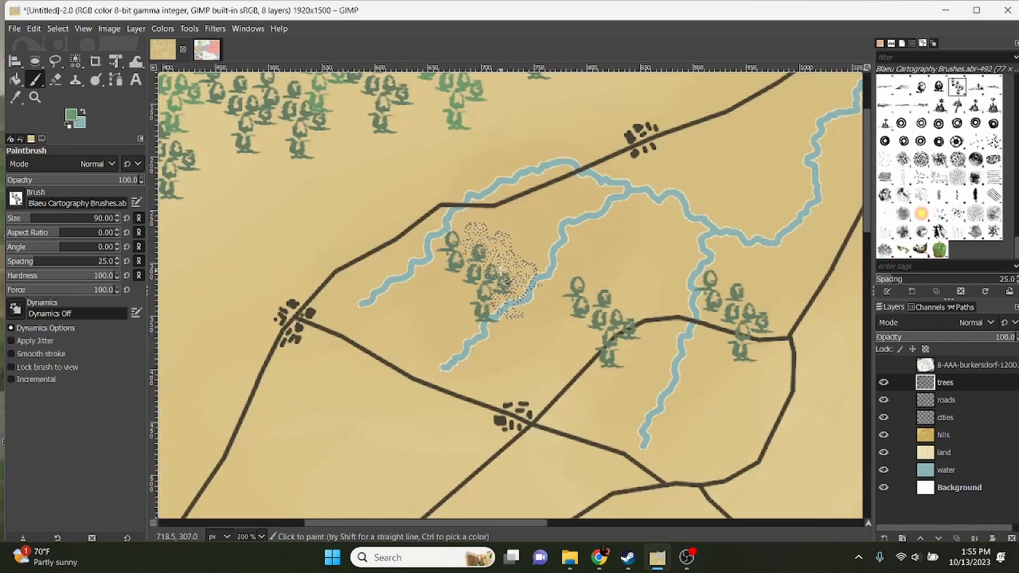
pyautogui.click(497, 263)
pyautogui.hscroll(3, 531, 329)
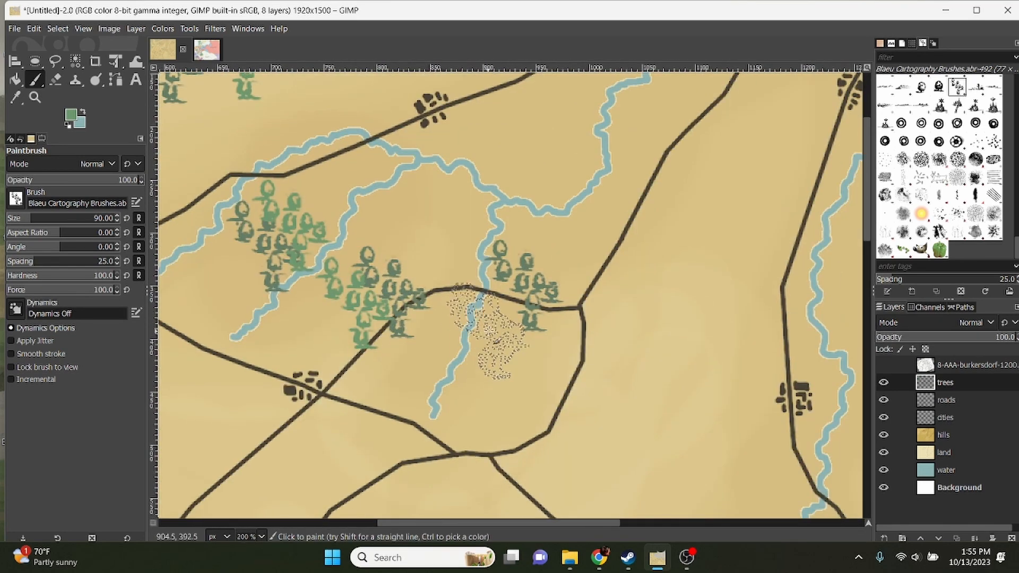
# Step: Stamp lighter green tree clusters along the western side of the northeastern forest, north of the town
pyautogui.hscroll(3, 556, 371)
pyautogui.scroll(-2, 525, 339)
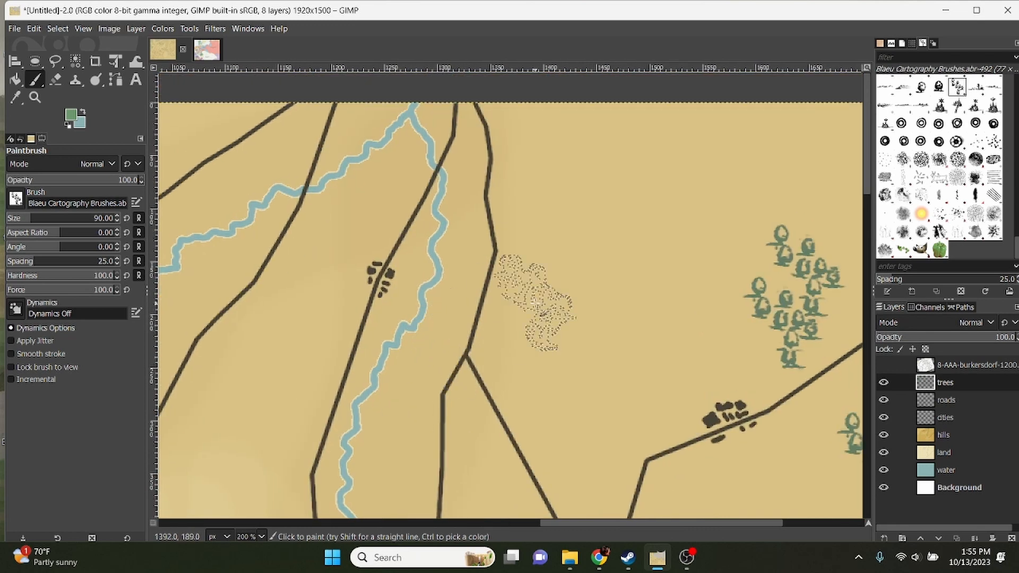
pyautogui.scroll(3, 677, 312)
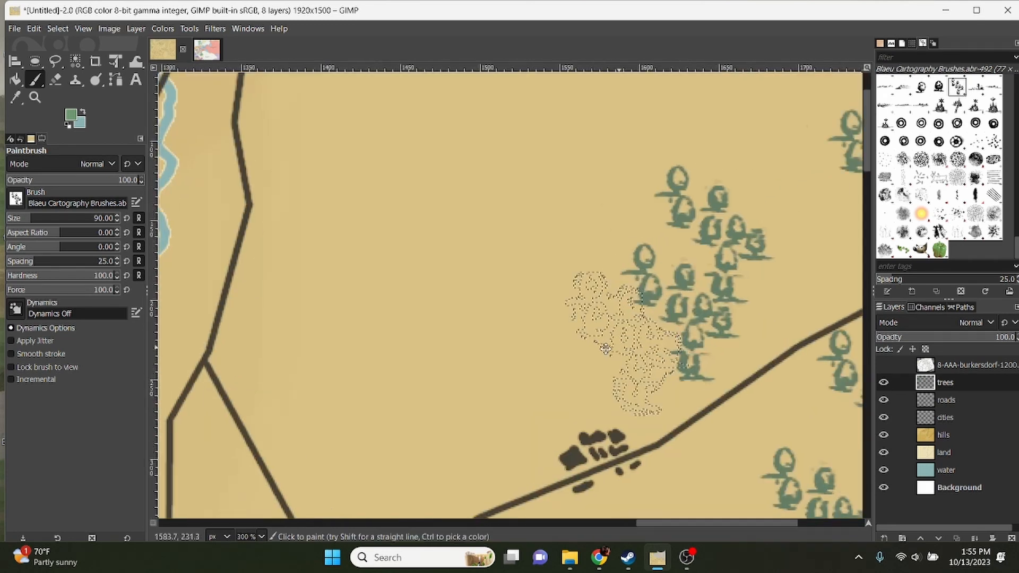
pyautogui.scroll(-3, 682, 278)
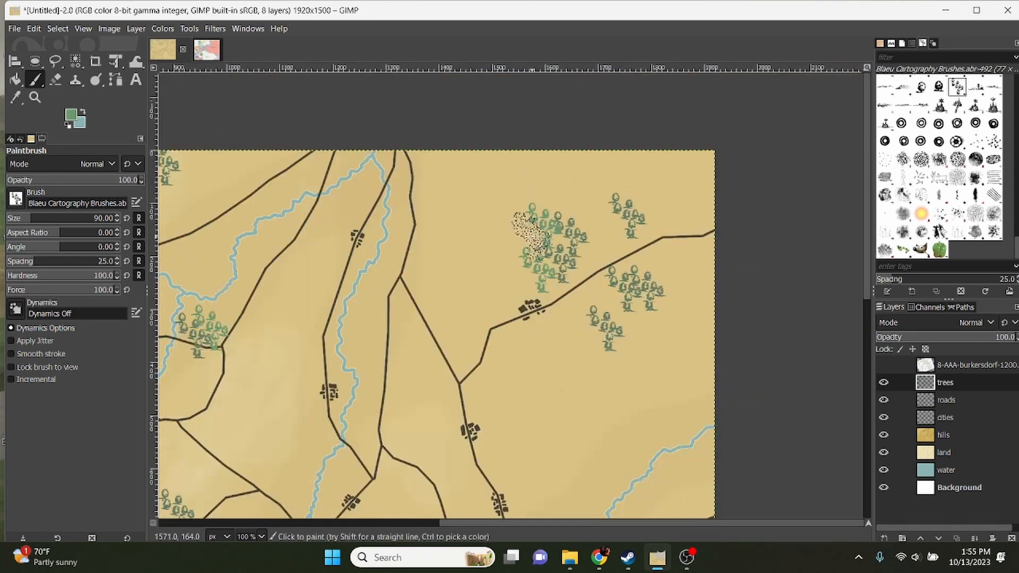
pyautogui.scroll(3, 557, 202)
pyautogui.scroll(-2, 500, 296)
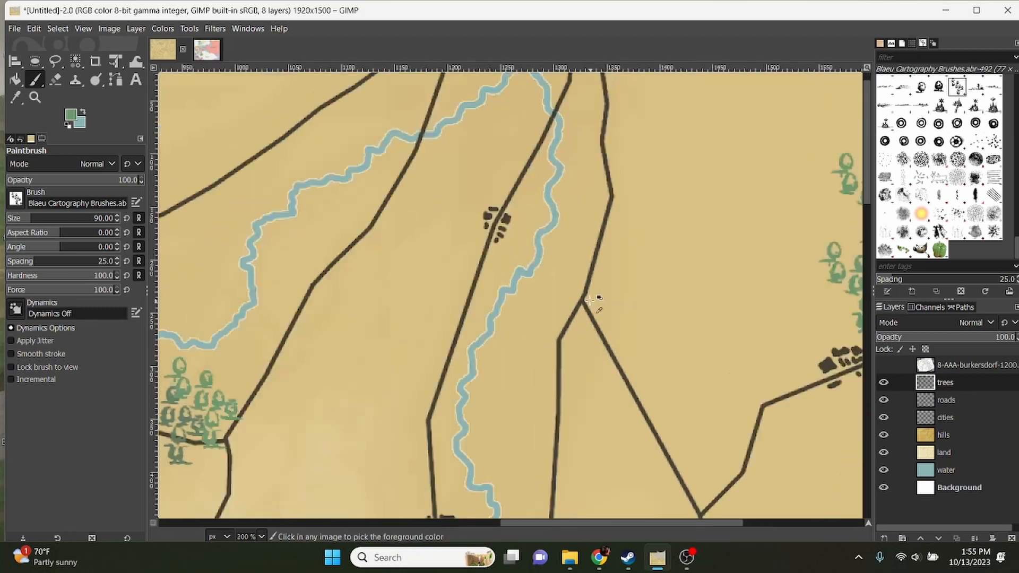
pyautogui.moveTo(674, 275); pyautogui.dragTo(624, 302)
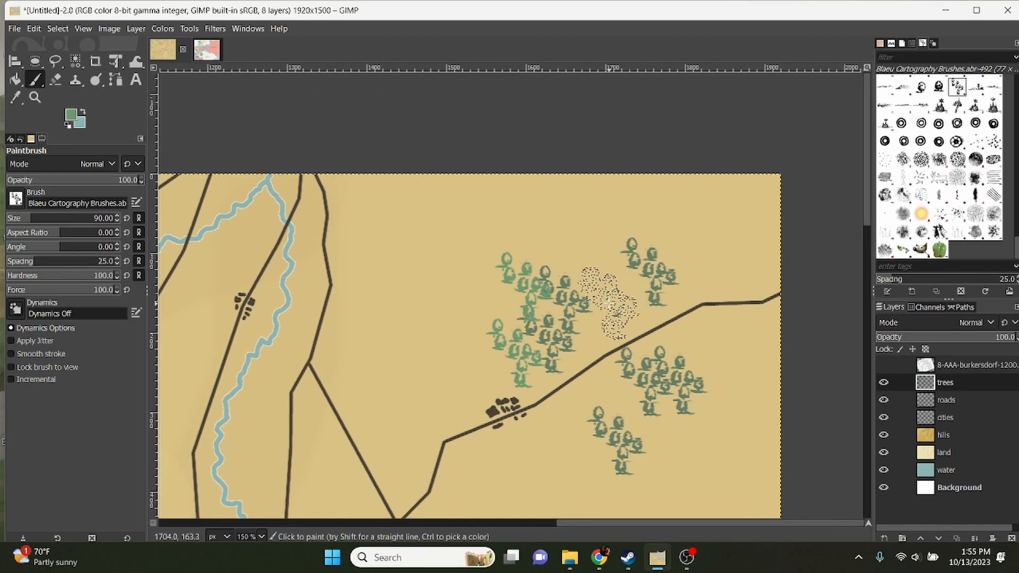
# Step: Stamp lighter green tree clusters through the rest of the northeastern forest on both sides of the road, repositioning one badly placed cluster
pyautogui.click(611, 302)
pyautogui.click(553, 231)
pyautogui.click(625, 239)
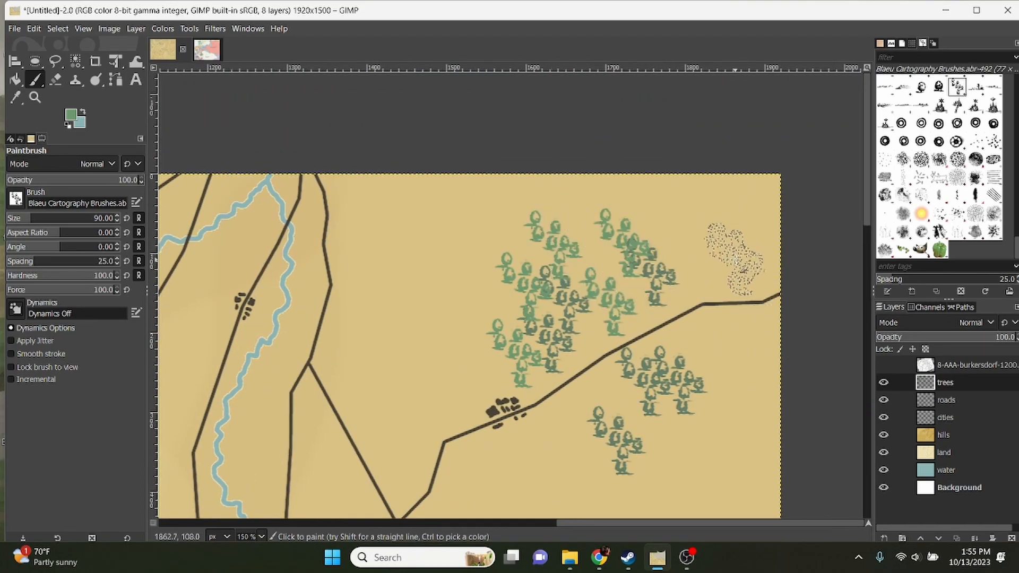
pyautogui.hotkey('ctrl', 'z')
pyautogui.click(600, 238)
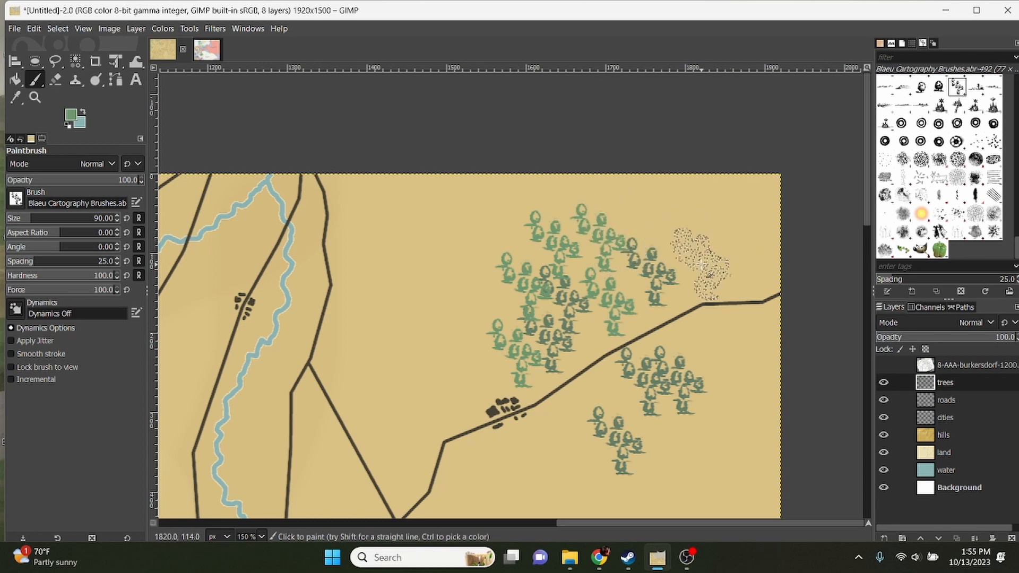
pyautogui.click(701, 264)
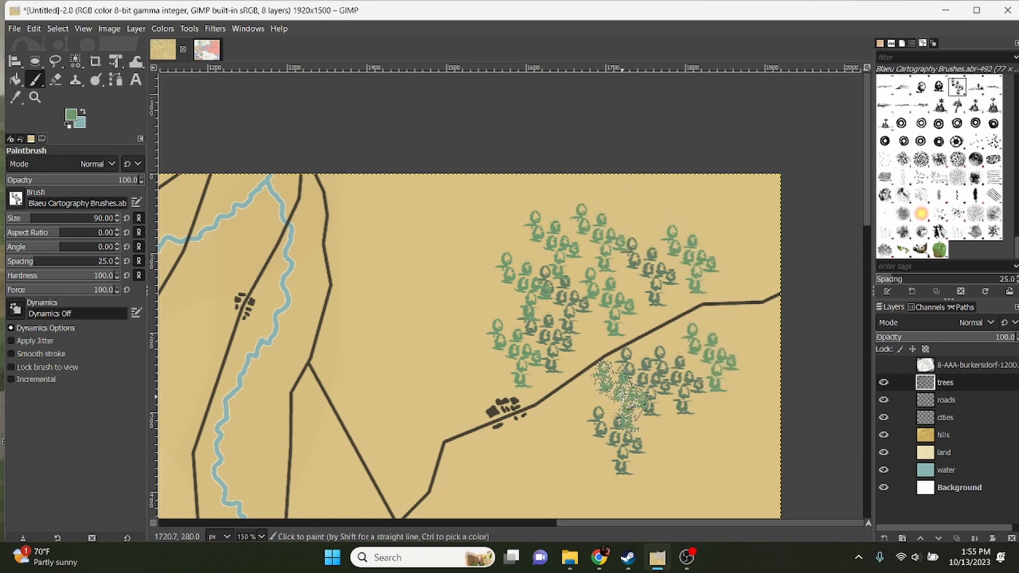
pyautogui.click(681, 450)
# Step: Compare the central area with the reference map and stamp lighter green tree clusters in the two central forests flanking the road
pyautogui.scroll(-3, 748, 360)
pyautogui.moveTo(722, 375); pyautogui.dragTo(703, 219)
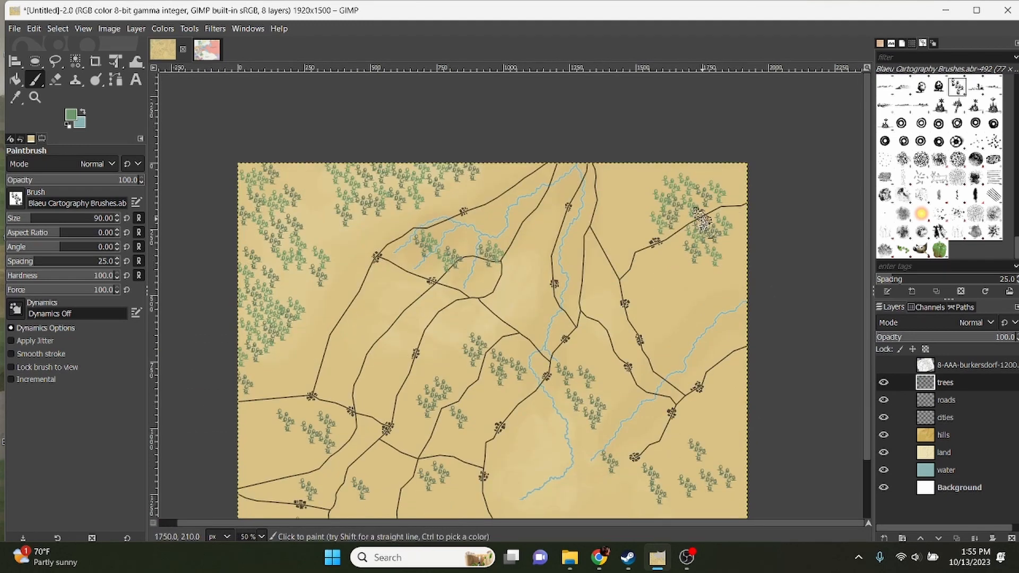
pyautogui.scroll(-1, 706, 306)
pyautogui.scroll(5, 535, 317)
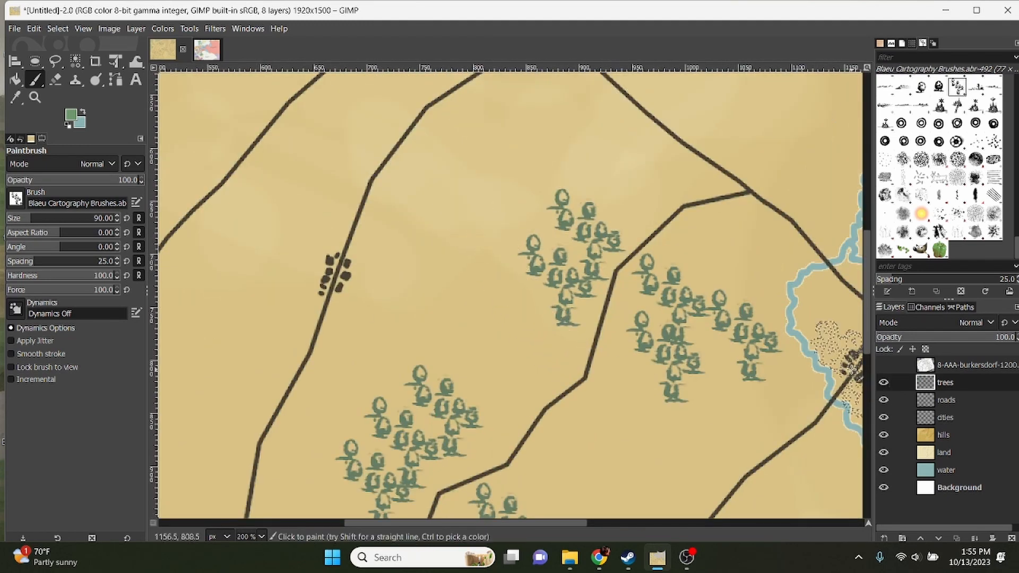
pyautogui.click(883, 365)
pyautogui.click(883, 366)
pyautogui.click(563, 305)
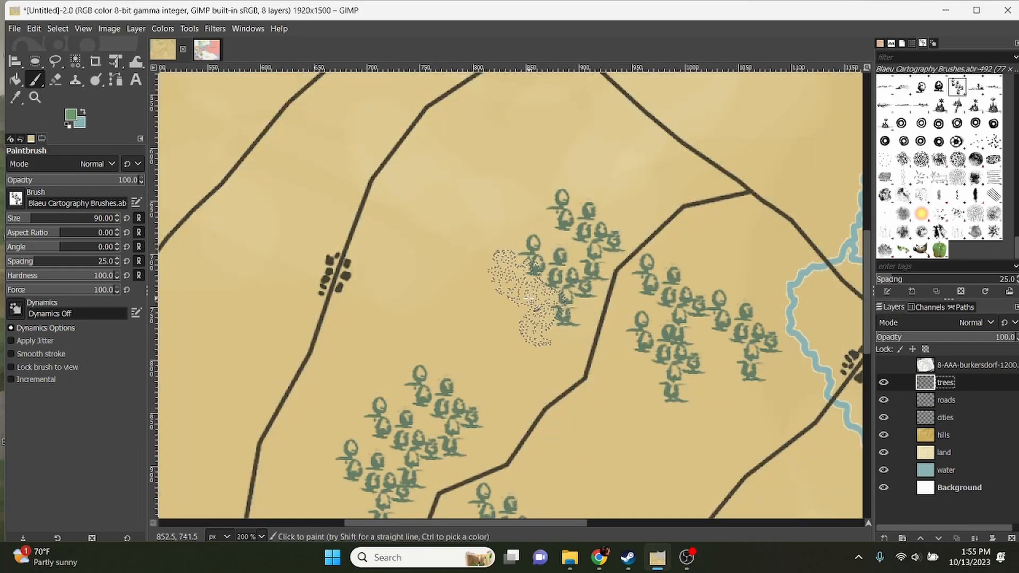
pyautogui.click(510, 276)
pyautogui.click(528, 188)
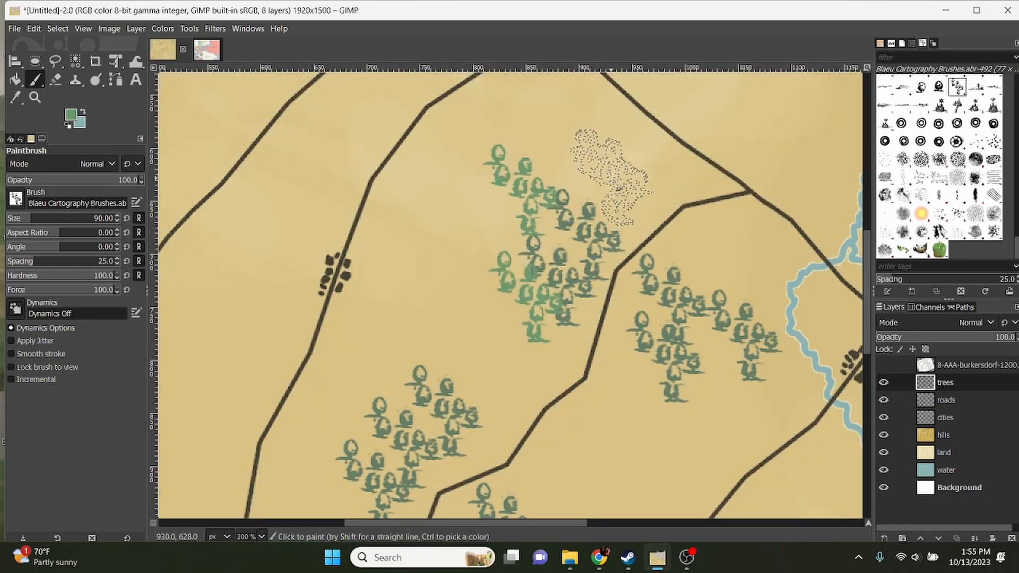
pyautogui.click(610, 175)
pyautogui.click(717, 361)
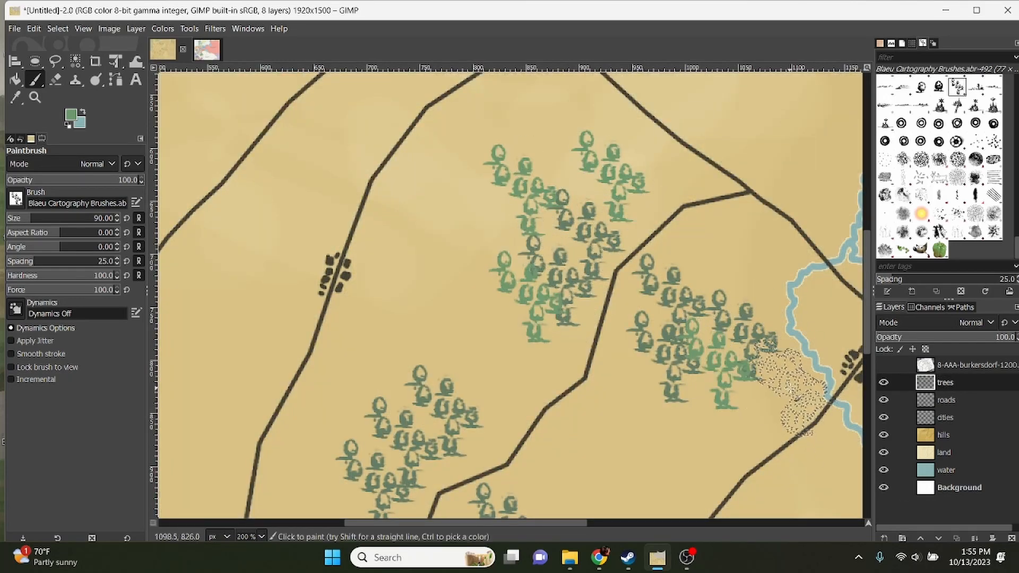
pyautogui.click(743, 279)
# Step: Stamp lighter green tree clusters throughout the long forest between the two rivers southeast of the map's centre
pyautogui.moveTo(809, 424); pyautogui.dragTo(561, 361)
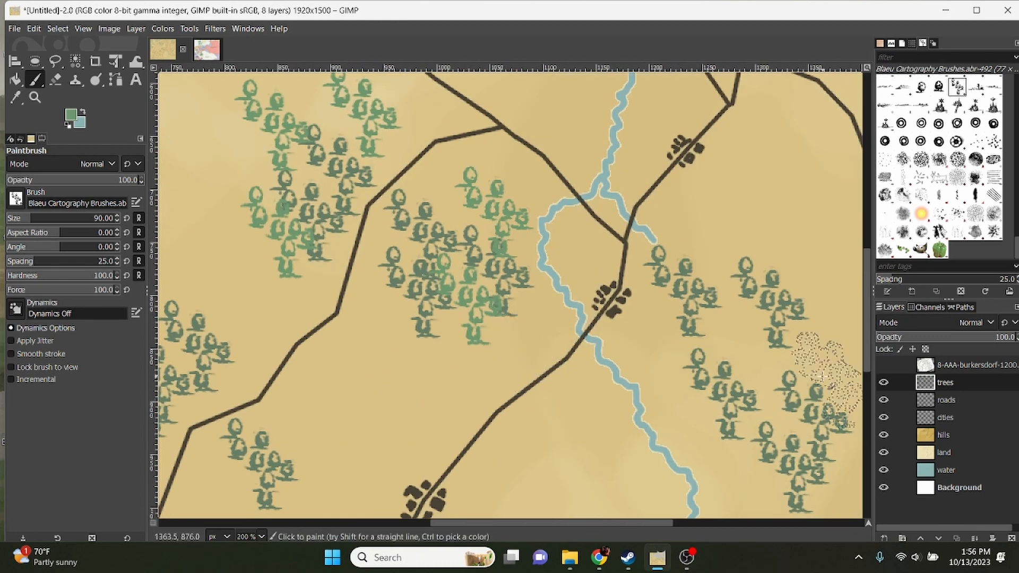
pyautogui.click(667, 350)
pyautogui.click(749, 340)
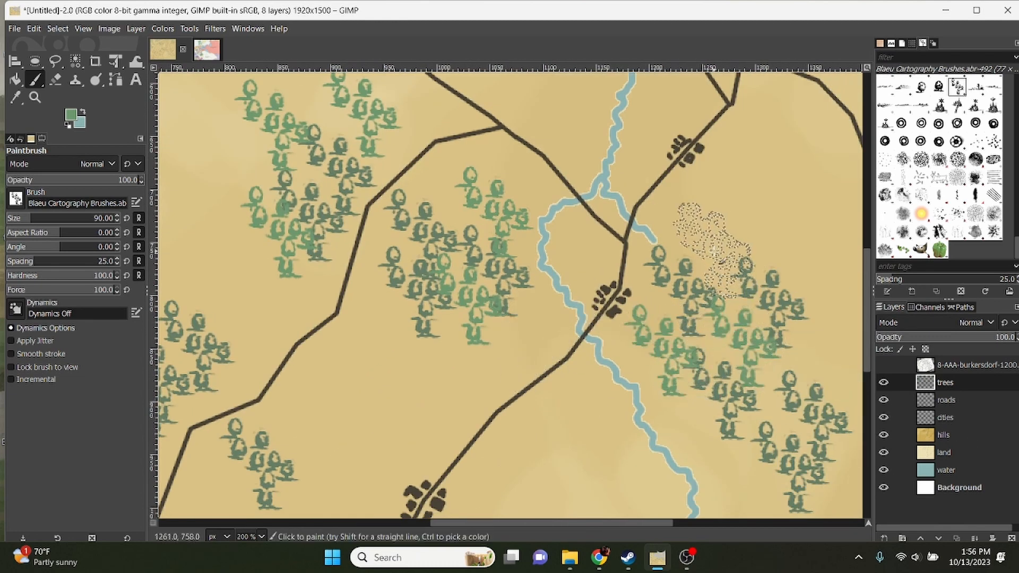
pyautogui.moveTo(791, 355); pyautogui.dragTo(561, 267)
pyautogui.click(592, 274)
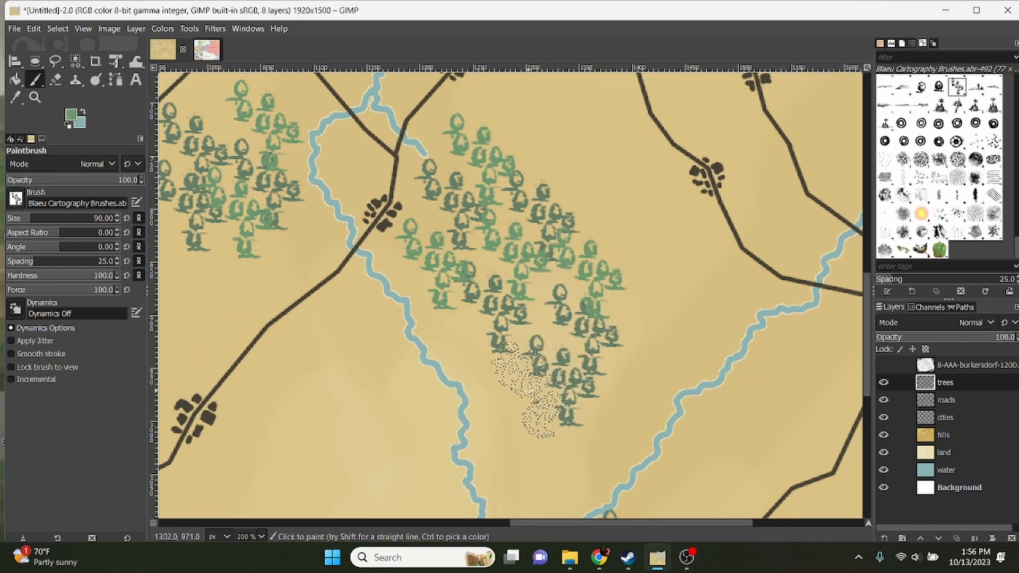
pyautogui.click(516, 395)
pyautogui.click(642, 340)
pyautogui.click(631, 425)
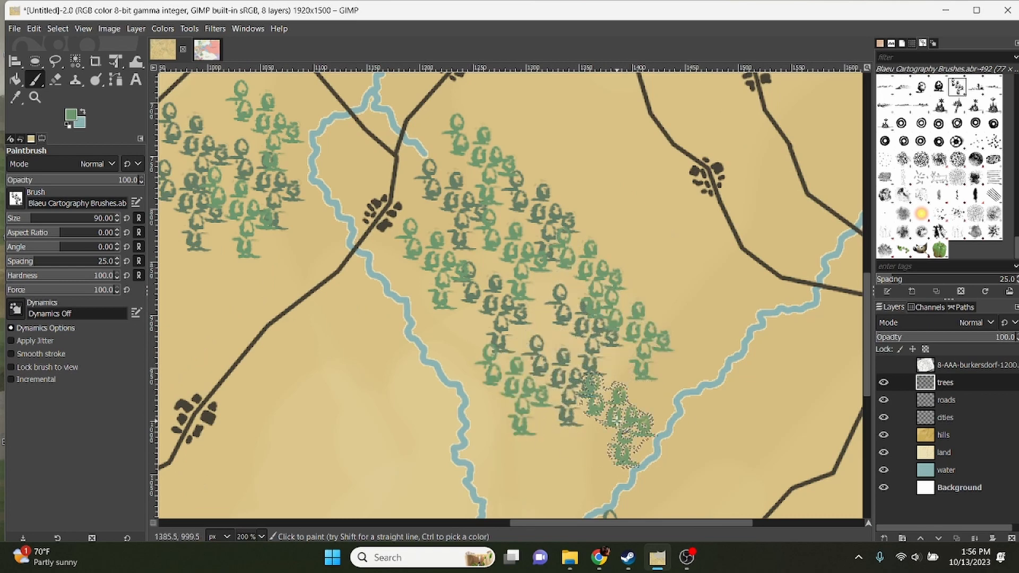
# Step: Check the forest against the reference map, then extend it with lighter green clusters south to the eastern river's end
pyautogui.click(885, 365)
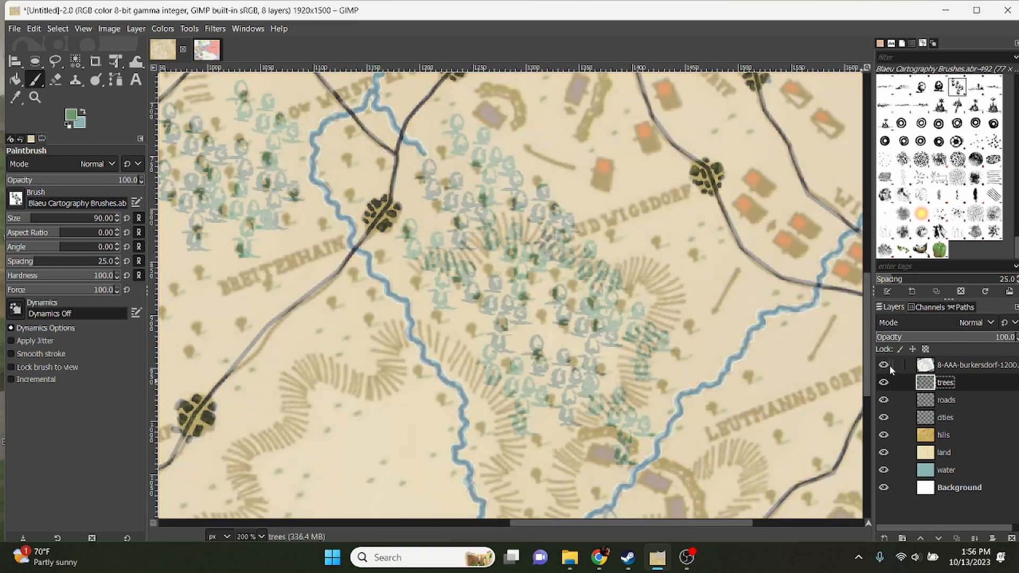
pyautogui.click(889, 365)
pyautogui.moveTo(584, 421); pyautogui.dragTo(490, 319)
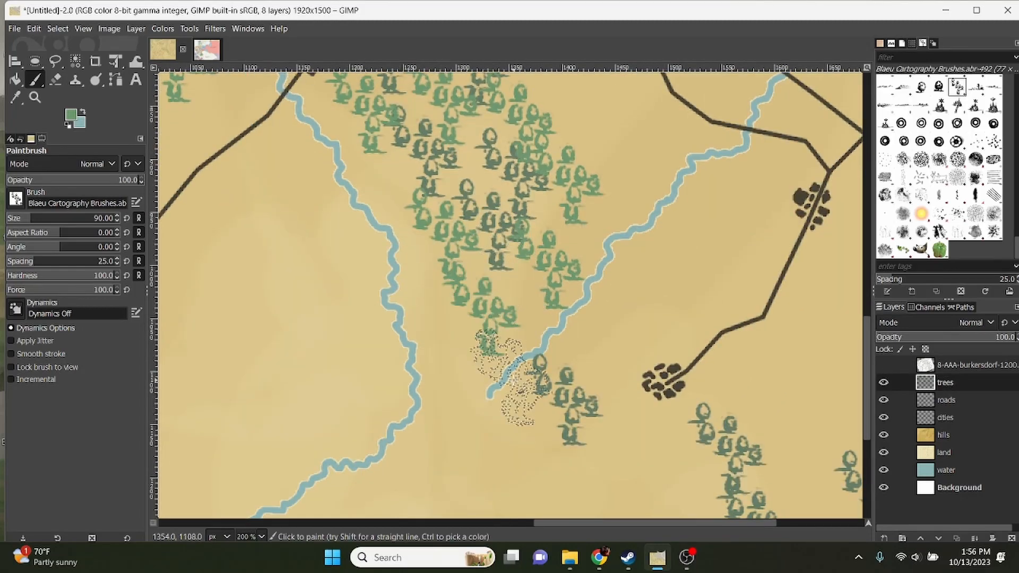
pyautogui.click(533, 428)
# Step: Stamp lighter green tree clusters in the forest just south of the road-end town in the southeast
pyautogui.moveTo(662, 432); pyautogui.dragTo(592, 251)
pyautogui.click(567, 281)
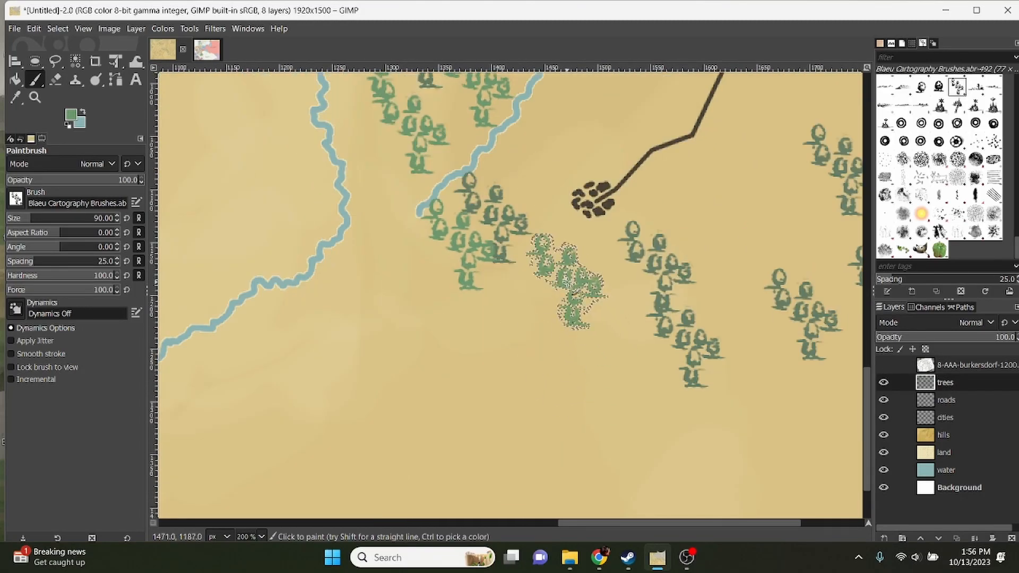
pyautogui.click(619, 284)
pyautogui.click(732, 325)
# Step: Stamp lighter green tree clusters among the darker ones in the forest near the map's southeastern edge
pyautogui.moveTo(719, 345)
pyautogui.mouseDown()
pyautogui.moveTo(692, 355)
pyautogui.moveTo(379, 359)
pyautogui.mouseUp()
pyautogui.click(476, 274)
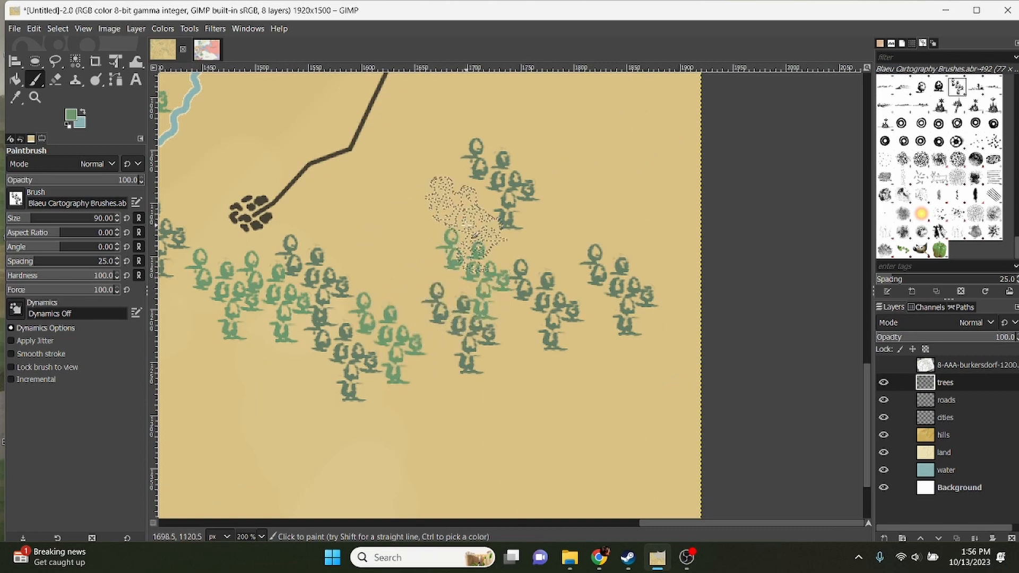
pyautogui.click(470, 212)
pyautogui.click(557, 231)
pyautogui.click(611, 330)
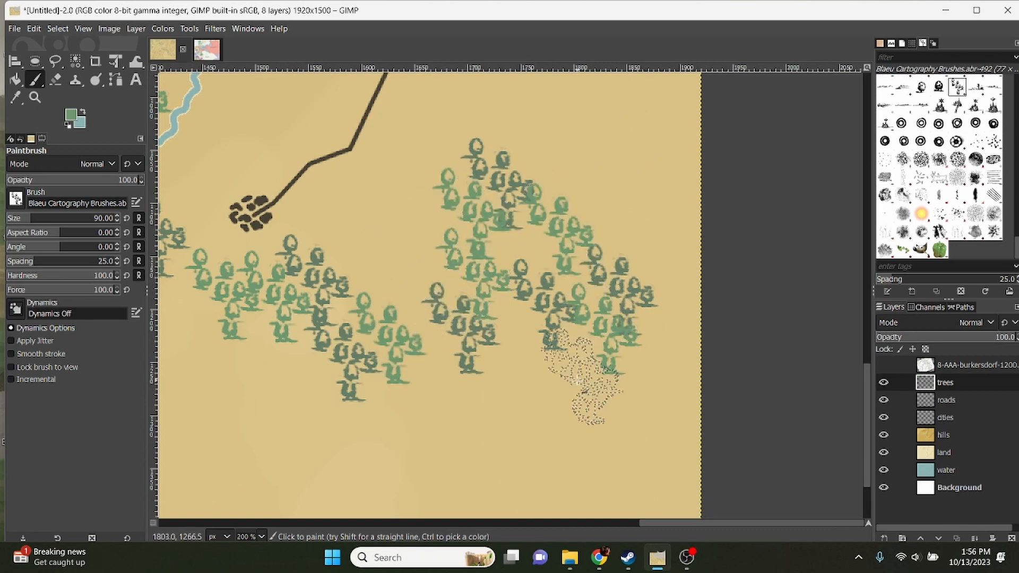
pyautogui.scroll(-5, 676, 368)
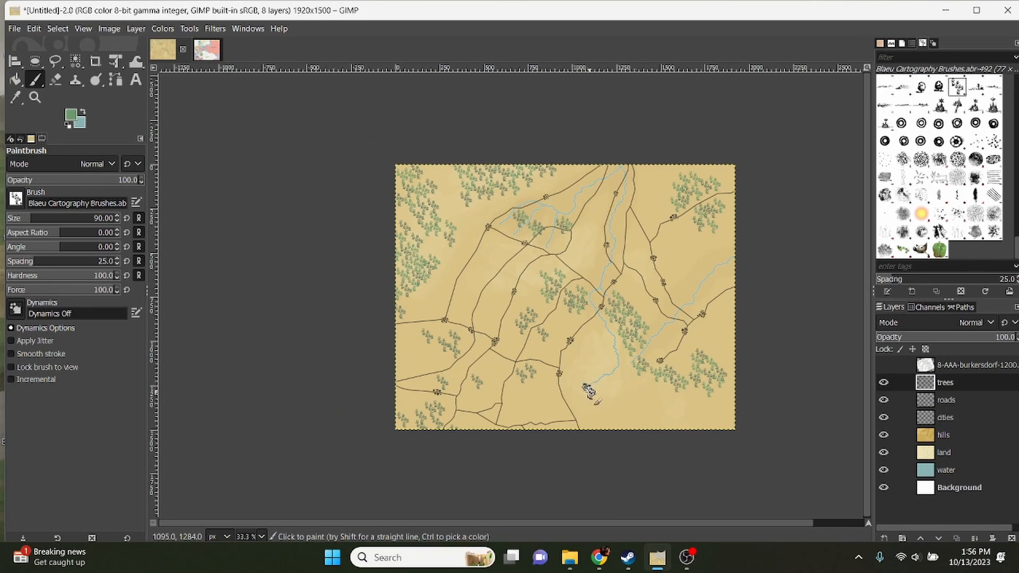
pyautogui.scroll(4, 590, 392)
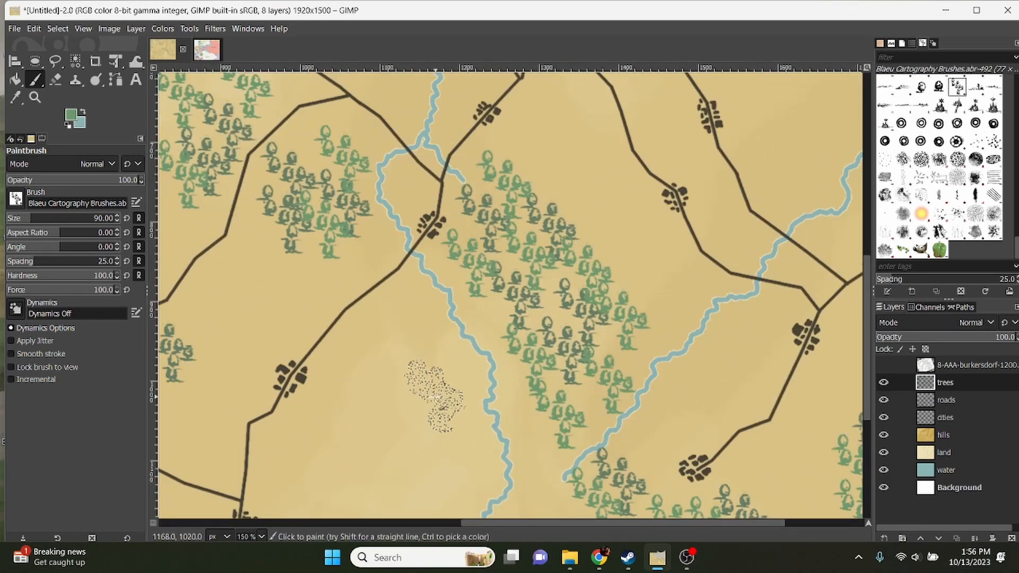
# Step: Stamp lighter green tree clusters among the darker ones in the forest between the two roads west of the map's centre
pyautogui.hscroll(-10, 339, 336)
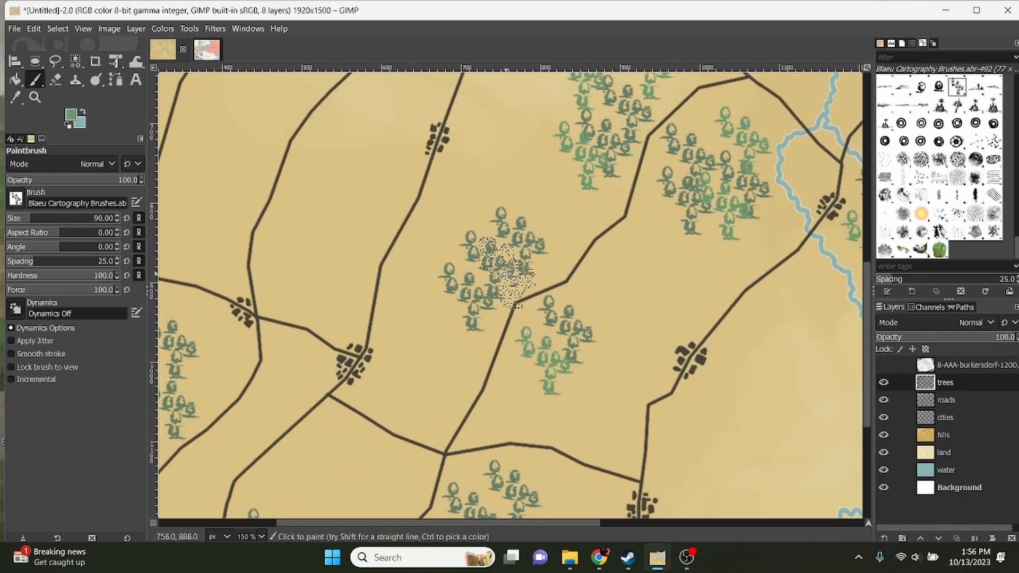
pyautogui.click(482, 219)
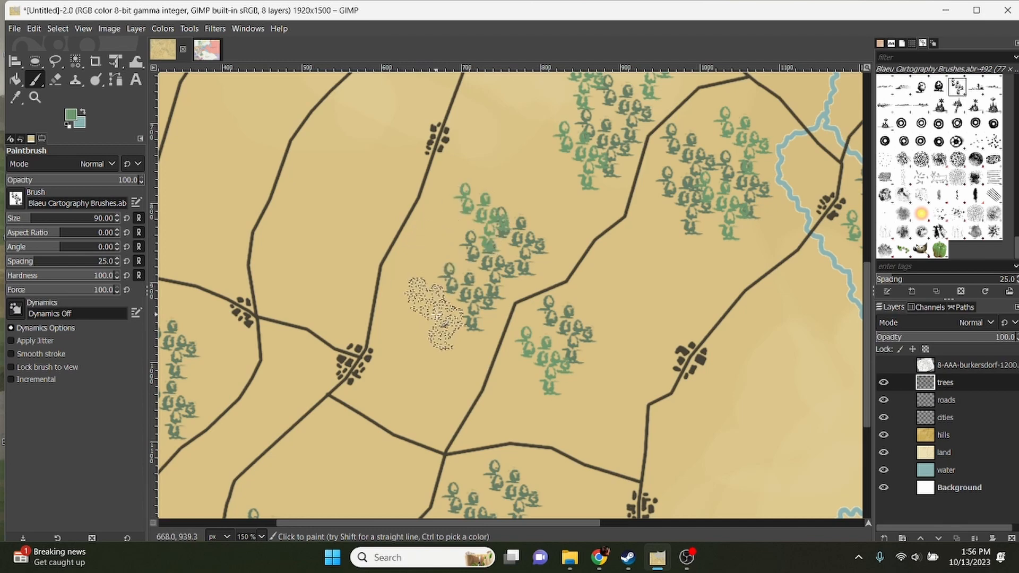
pyautogui.scroll(-2, 594, 414)
pyautogui.scroll(3, 585, 323)
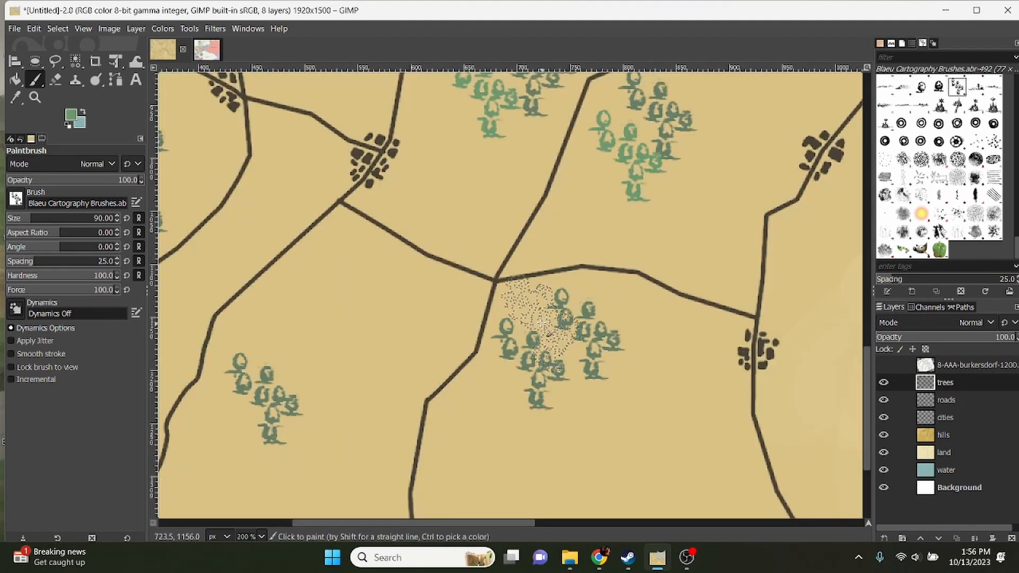
# Step: Undo and re-place a lighter green cluster in the forest south of the road junction, and add one in the small forest to its west
pyautogui.hscroll(-2, 580, 432)
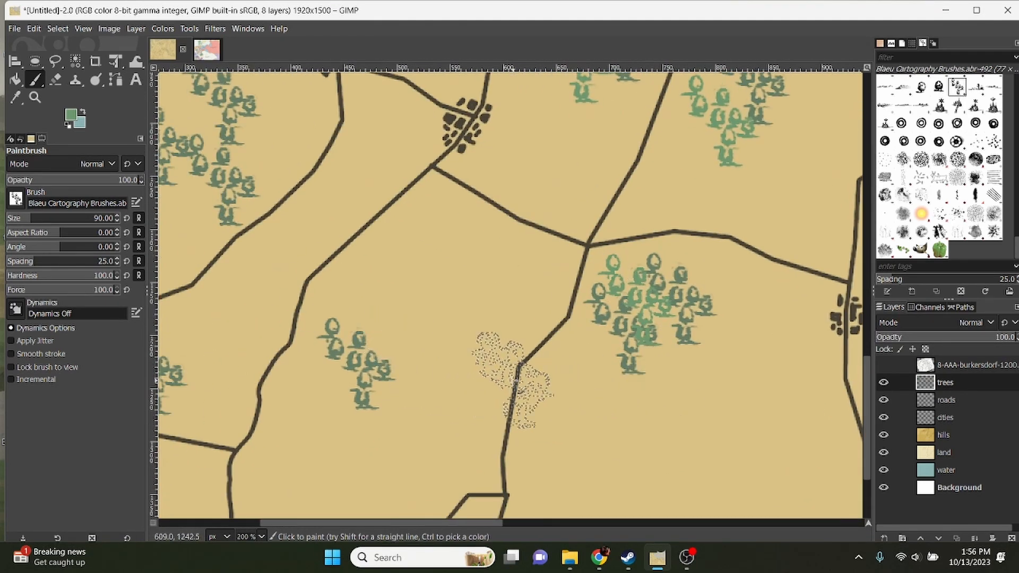
pyautogui.hotkey('ctrl', 'z')
pyautogui.click(675, 342)
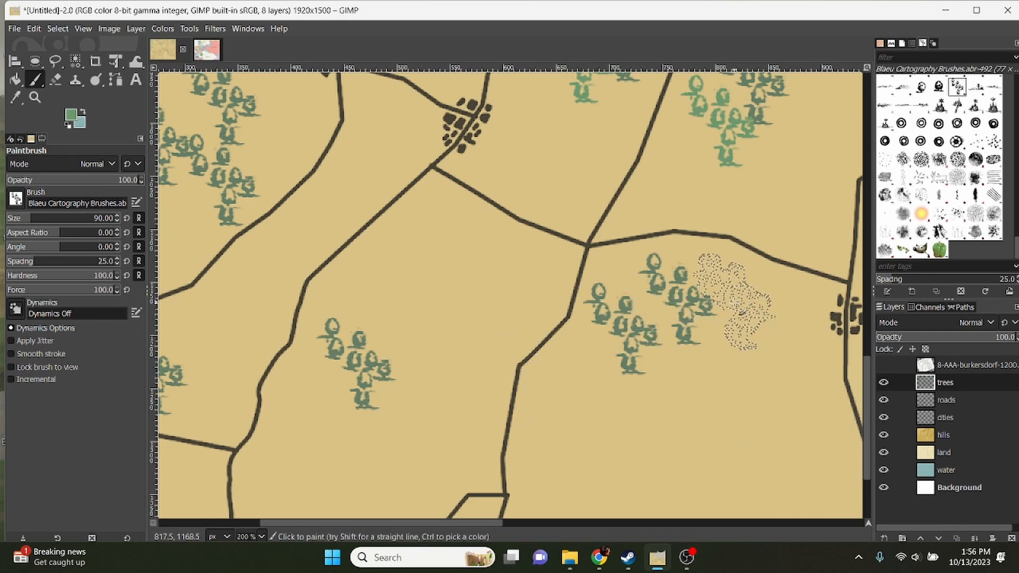
pyautogui.click(736, 304)
pyautogui.moveTo(461, 355); pyautogui.dragTo(573, 378)
pyautogui.click(515, 355)
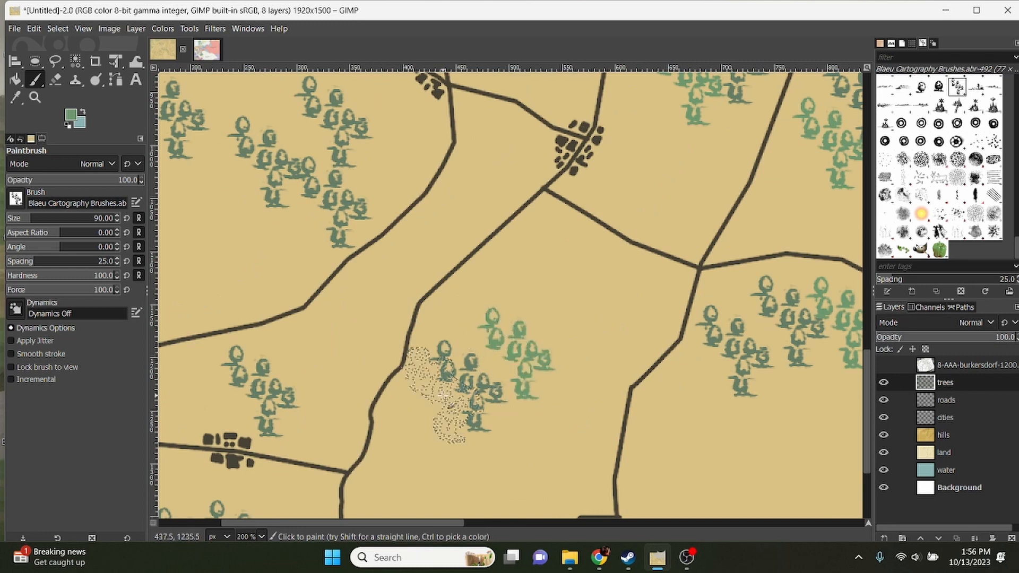
# Step: Stamp a lighter green cluster beside the small forest north of the southwestern town and more in the larger forest north of it
pyautogui.moveTo(241, 373); pyautogui.dragTo(377, 389)
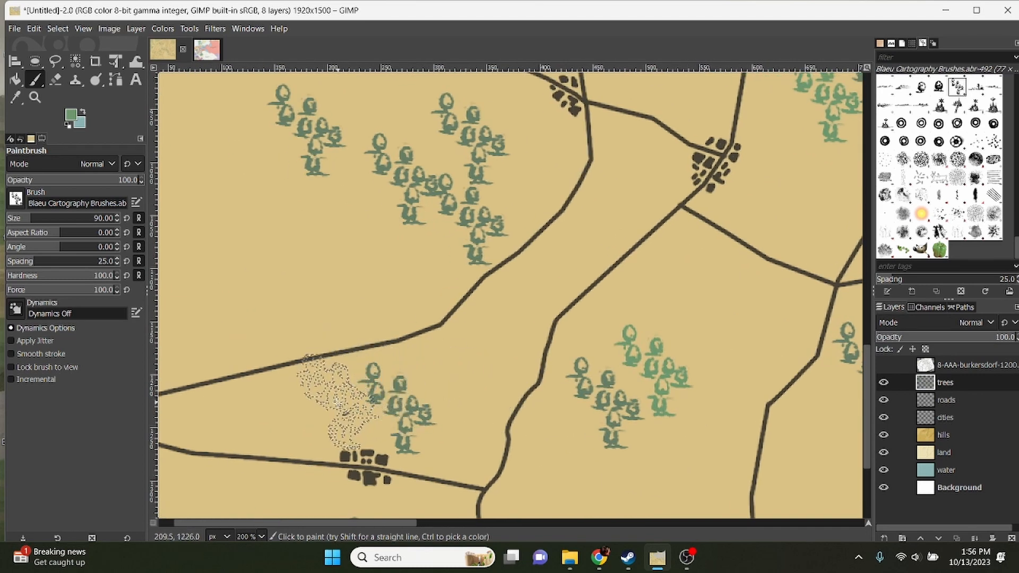
pyautogui.click(347, 406)
pyautogui.scroll(2, 531, 367)
pyautogui.hotkey('ctrl', 'z')
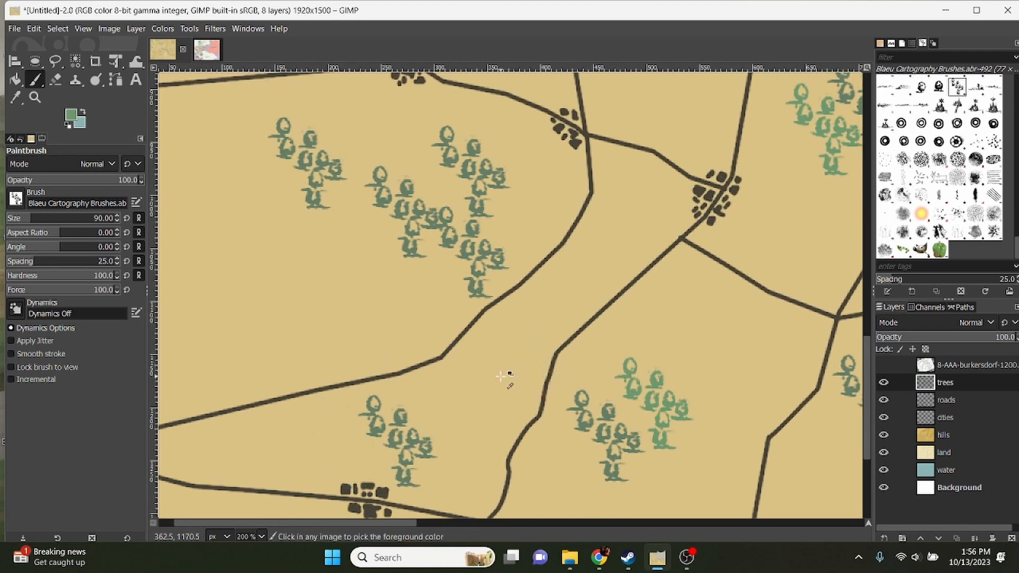
pyautogui.click(455, 406)
pyautogui.moveTo(442, 303)
pyautogui.mouseDown()
pyautogui.moveTo(449, 273)
pyautogui.moveTo(452, 282)
pyautogui.moveTo(441, 172)
pyautogui.moveTo(347, 199)
pyautogui.moveTo(372, 244)
pyautogui.mouseUp()
pyautogui.scroll(-3, 616, 240)
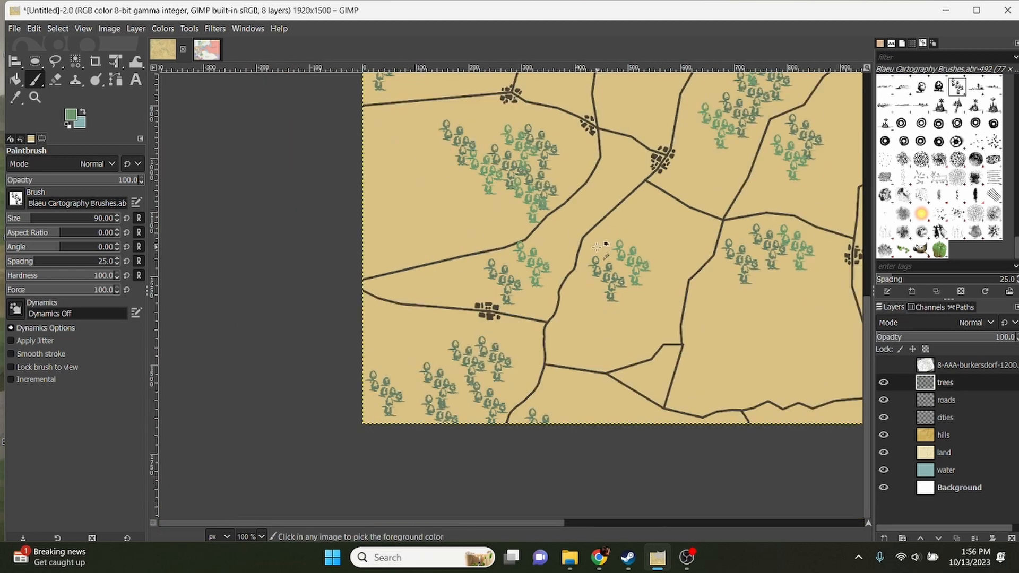
# Step: Fill the forest in the map's southwestern corner and the small one just east of it with lighter green tree clusters
pyautogui.scroll(2, 549, 352)
pyautogui.moveTo(545, 334)
pyautogui.mouseDown()
pyautogui.moveTo(516, 275)
pyautogui.moveTo(512, 286)
pyautogui.moveTo(460, 269)
pyautogui.moveTo(443, 293)
pyautogui.mouseUp()
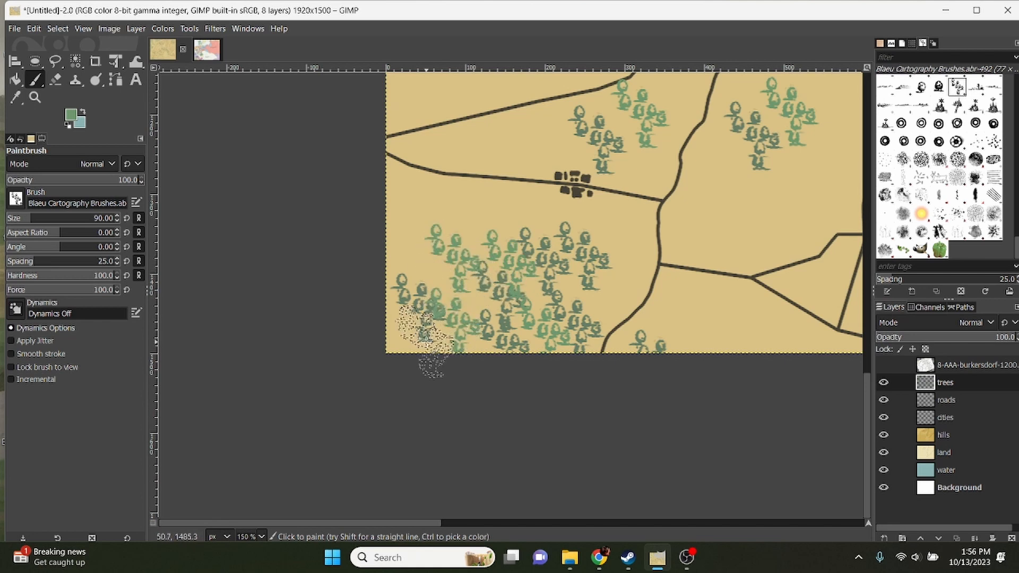
pyautogui.hscroll(3, 626, 341)
pyautogui.moveTo(596, 314); pyautogui.dragTo(598, 354)
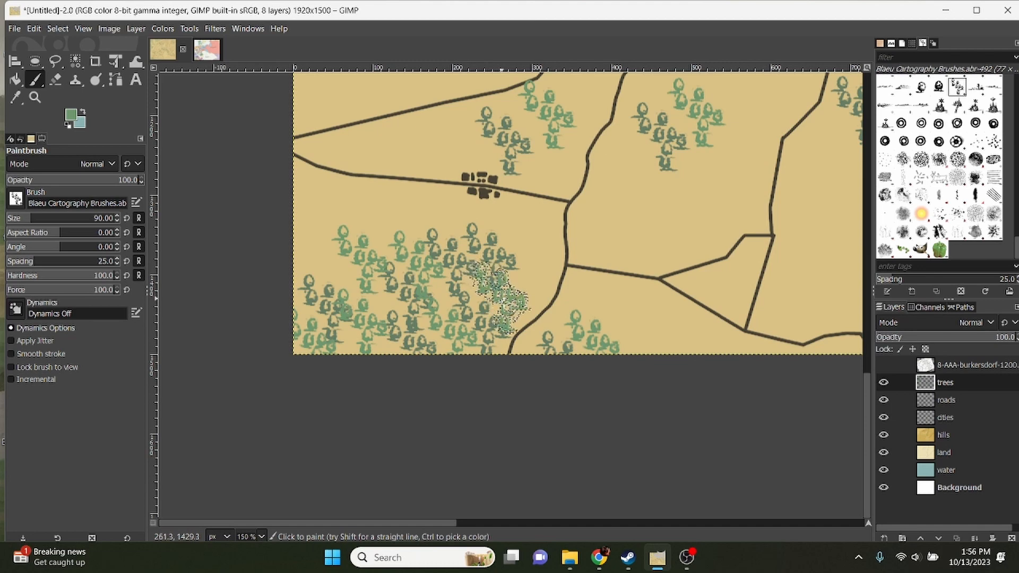
# Step: Switch the paintbrush to a single-tree brush from the Blaeu Cartography set at size 25
pyautogui.keyDown('ctrl'); pyautogui.scroll(-3, 743, 380); pyautogui.keyUp('ctrl')
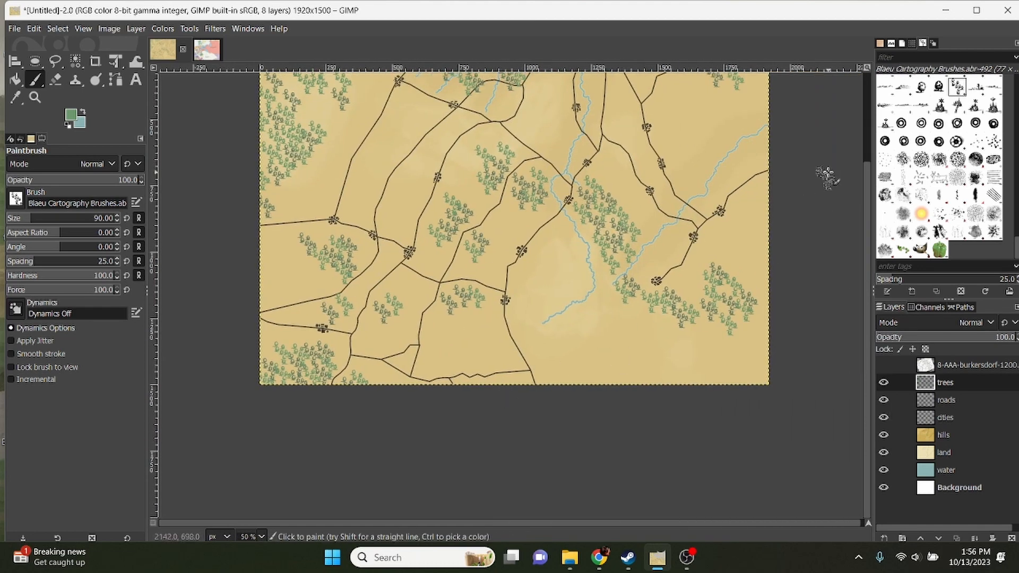
pyautogui.scroll(10, 951, 150)
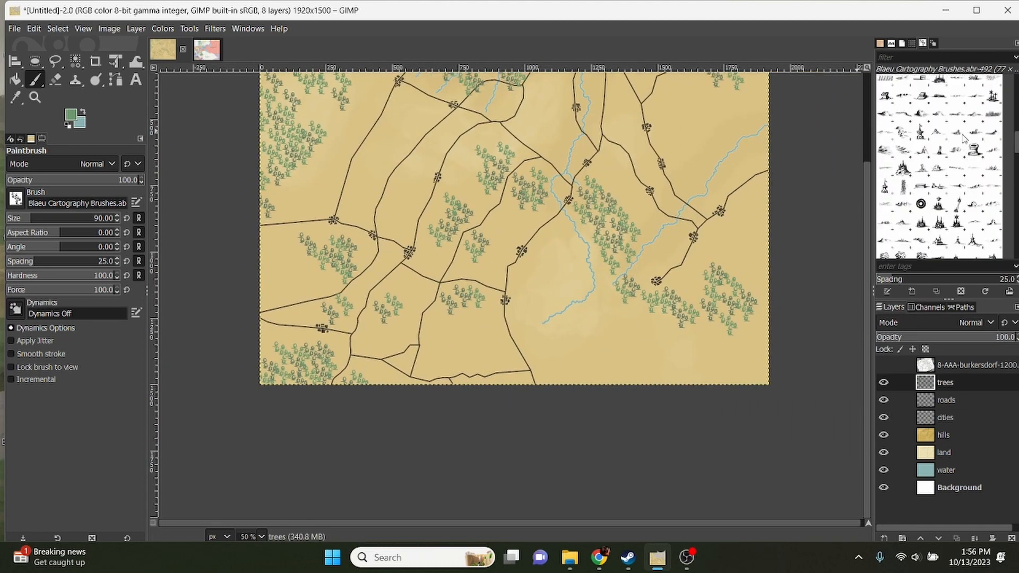
pyautogui.scroll(3, 951, 150)
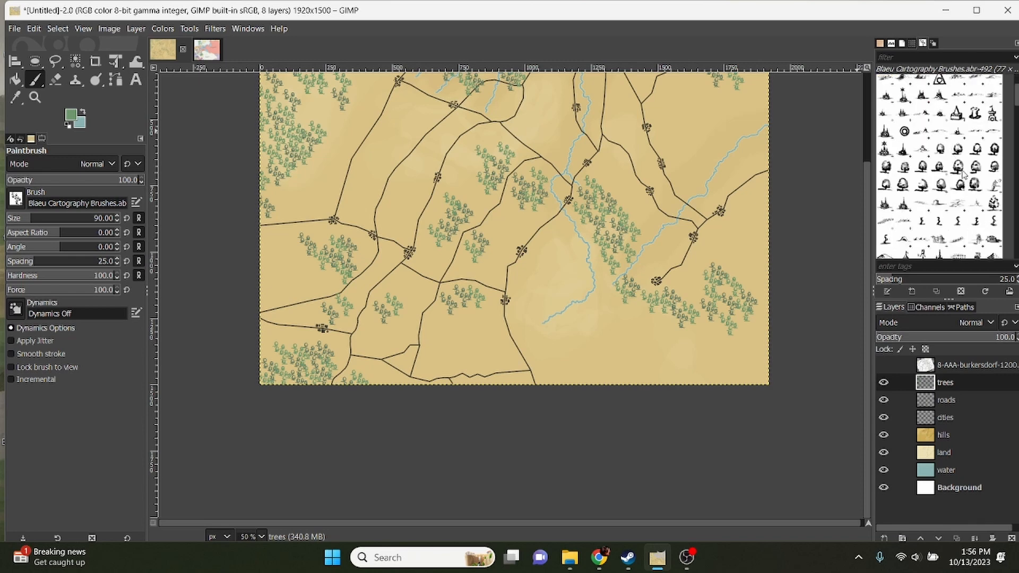
# Step: Stamp scattered single lighter green trees along the eastern and northern edges of the long forest between the two rivers
pyautogui.hscroll(10, 589, 279)
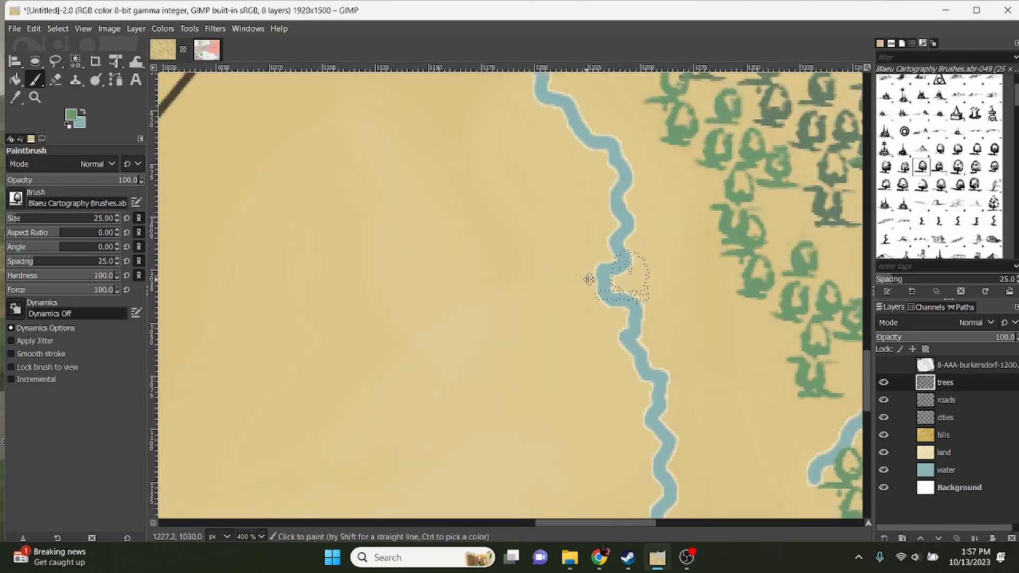
pyautogui.scroll(2, 414, 227)
pyautogui.scroll(1, 414, 227)
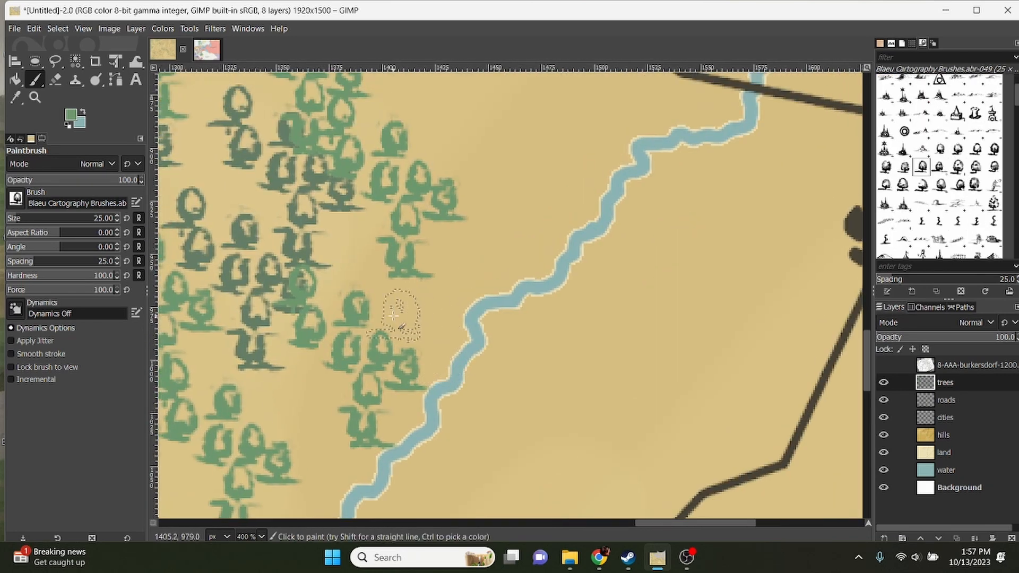
pyautogui.scroll(5, 366, 261)
pyautogui.click(477, 242)
pyautogui.scroll(3, 467, 218)
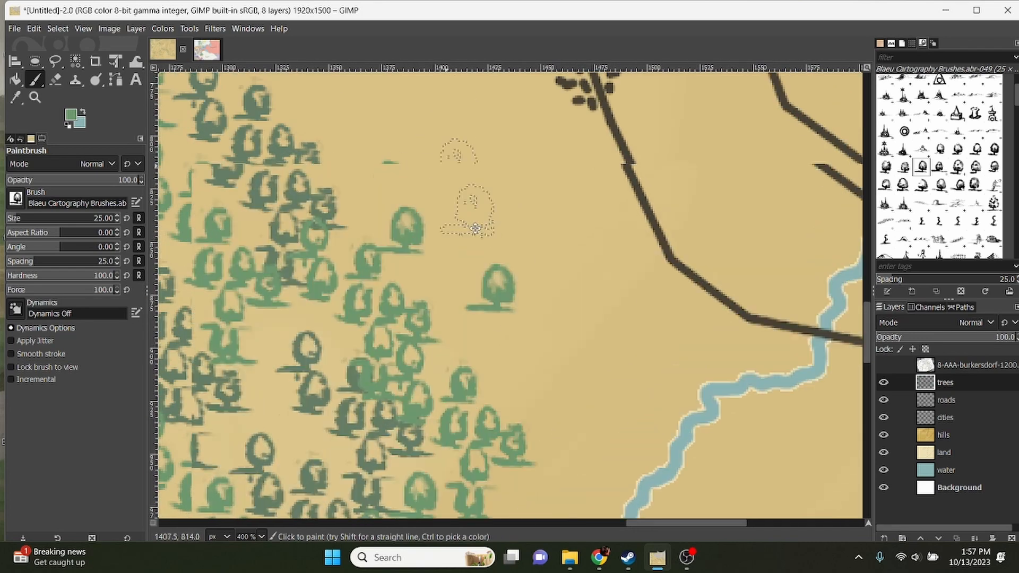
pyautogui.hscroll(-5, 473, 265)
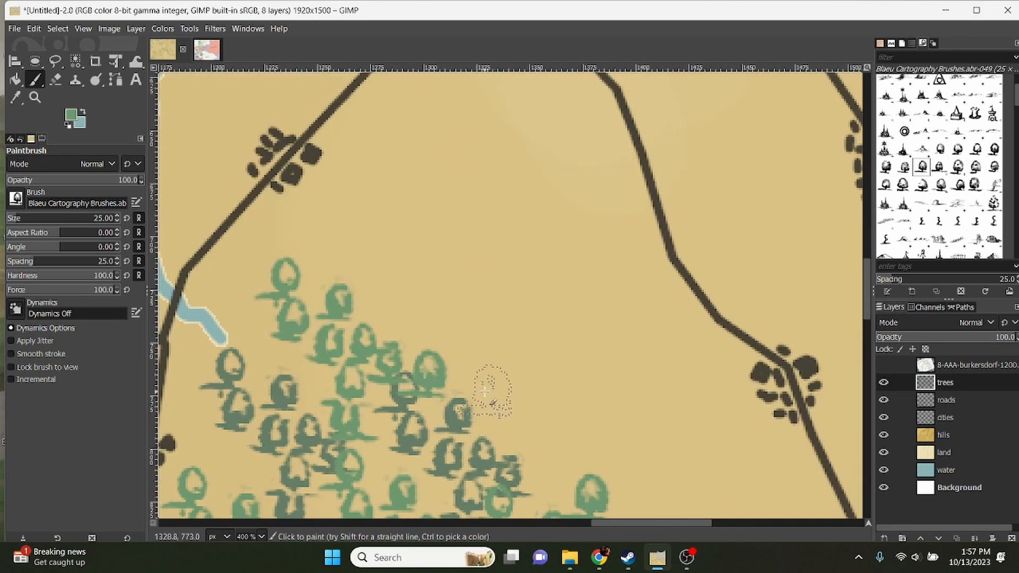
# Step: Stamp single lighter green trees around the northern edges of the two forests in the southeast
pyautogui.scroll(-3, 610, 414)
pyautogui.scroll(-5, 643, 396)
pyautogui.hscroll(5, 584, 360)
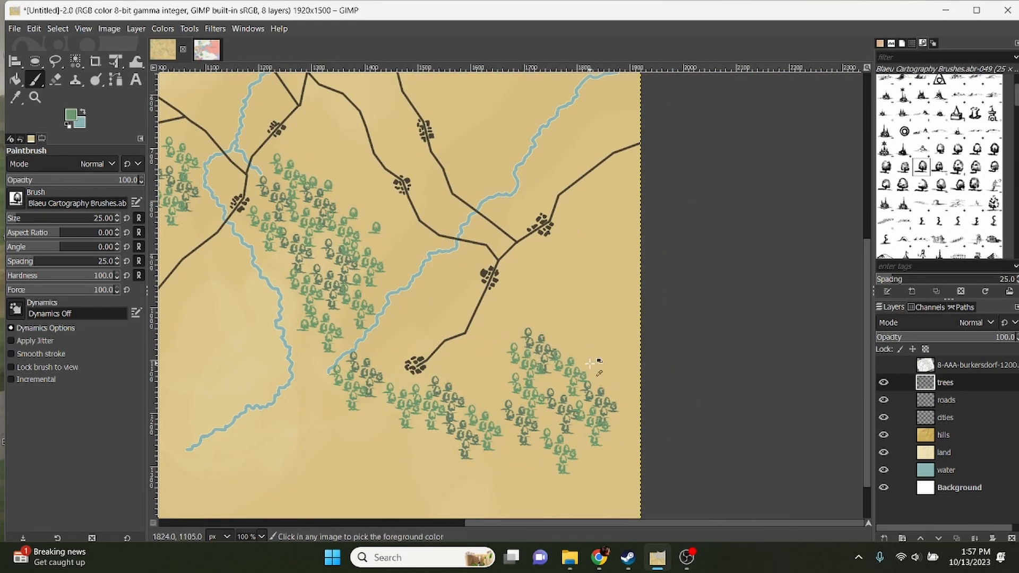
pyautogui.scroll(3, 598, 360)
pyautogui.click(610, 360)
pyautogui.scroll(-3, 650, 342)
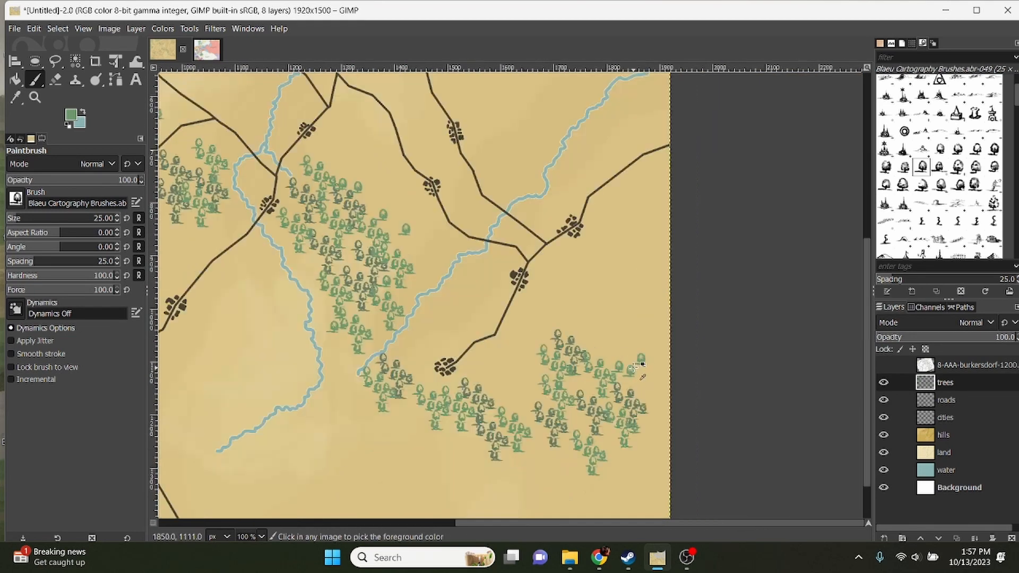
pyautogui.scroll(3, 554, 307)
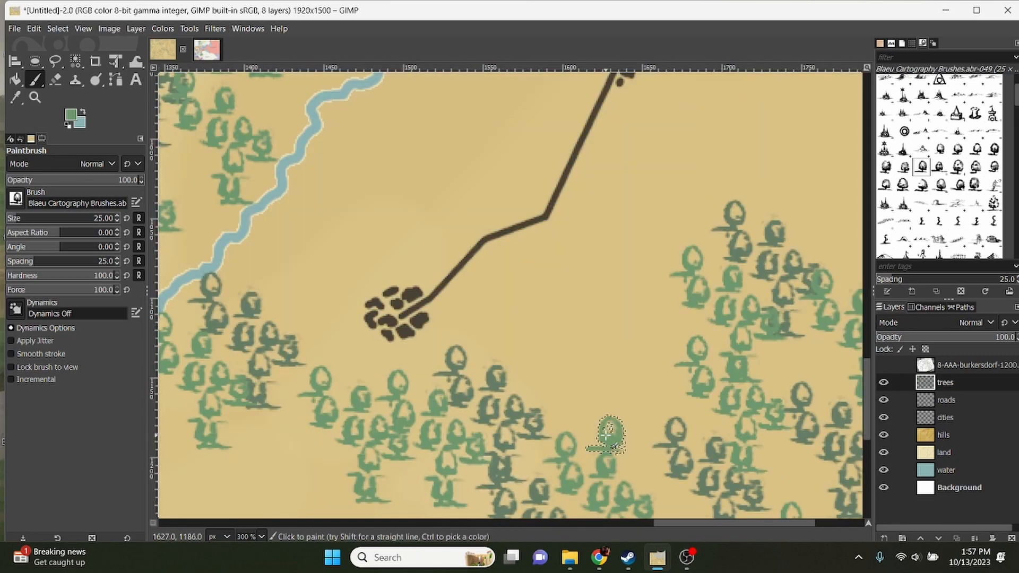
# Step: Scatter single lighter green trees along the edges of the forests on the map's western side
pyautogui.scroll(-3, 591, 418)
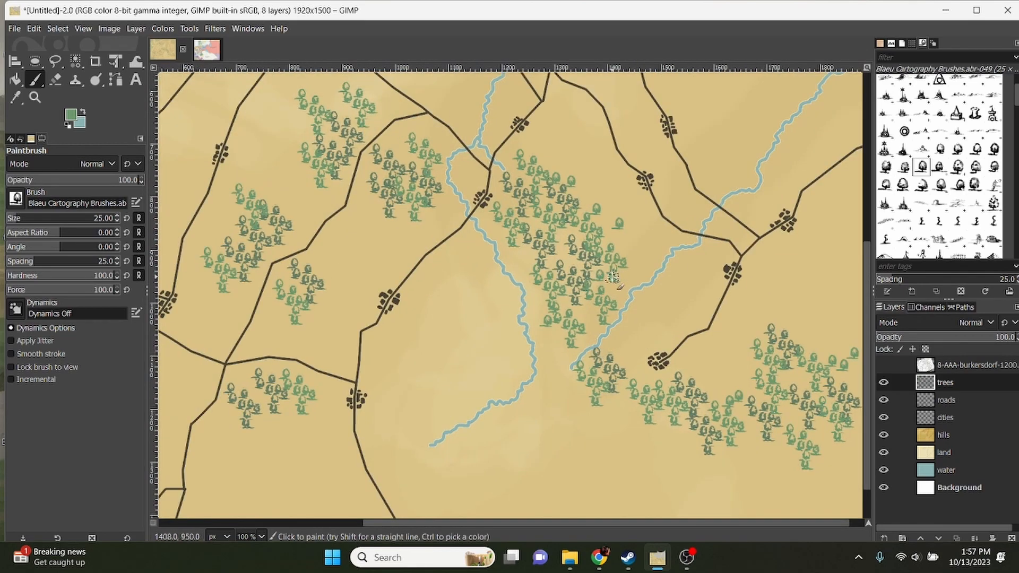
pyautogui.moveTo(408, 299); pyautogui.dragTo(512, 343)
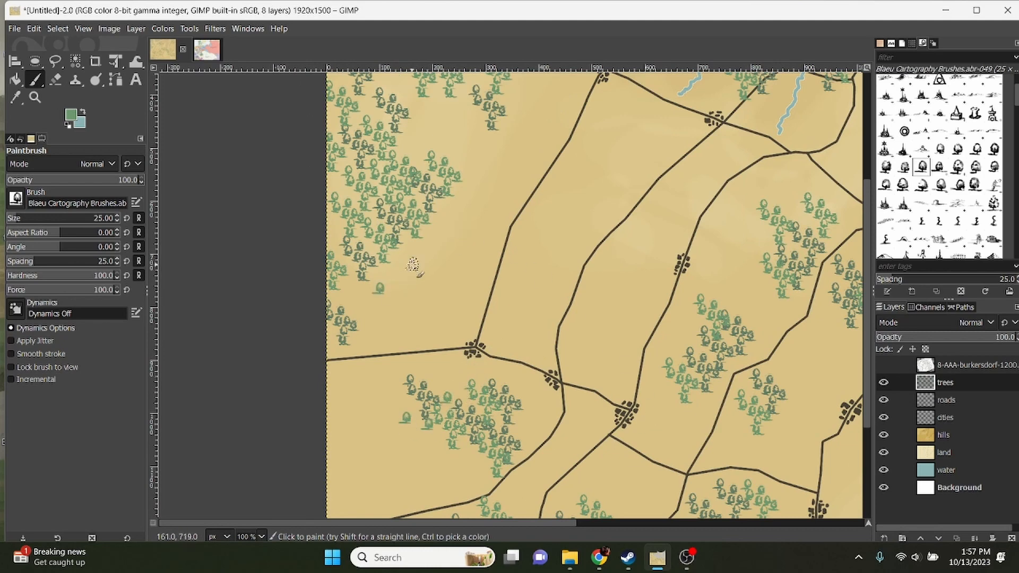
pyautogui.moveTo(510, 186); pyautogui.dragTo(495, 293)
pyautogui.moveTo(558, 205); pyautogui.dragTo(487, 305)
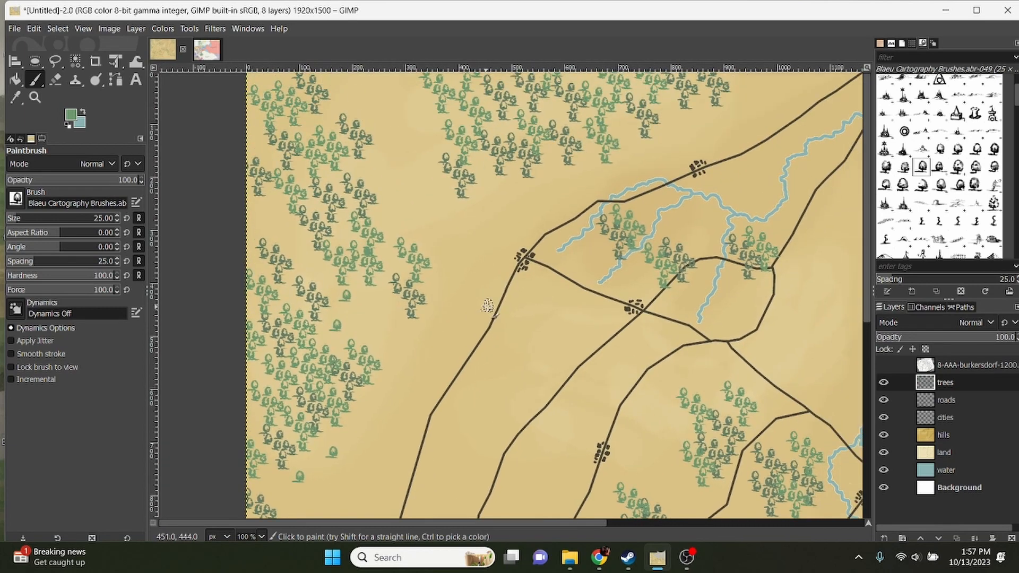
# Step: Stamp single lighter green trees around the forests among the northern river branches, undoing misplaced ones
pyautogui.moveTo(551, 184); pyautogui.dragTo(501, 253)
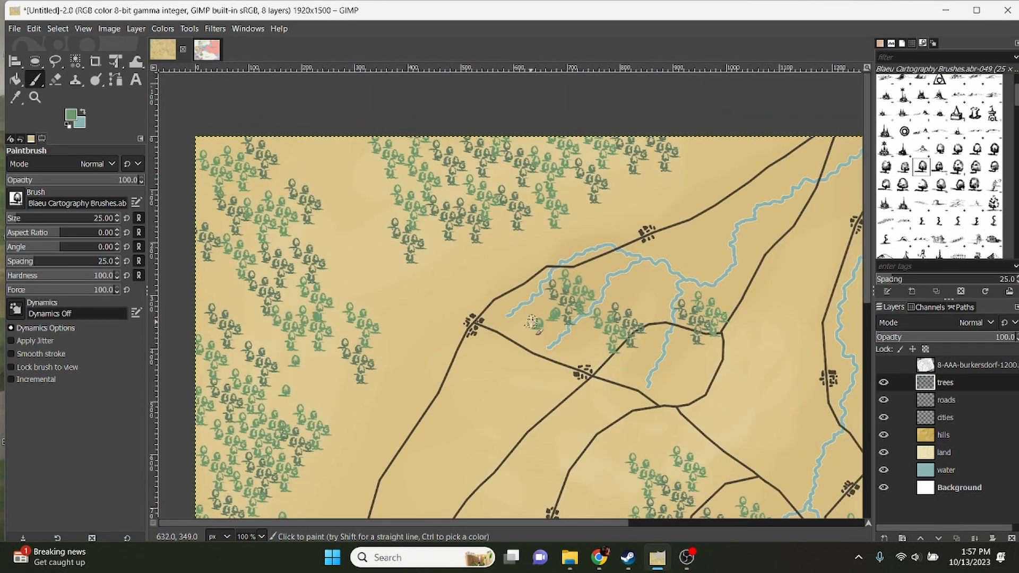
pyautogui.hotkey('ctrl', 'z')
pyautogui.hotkey('ctrl', 'z')
pyautogui.hotkey('ctrl', 'z')
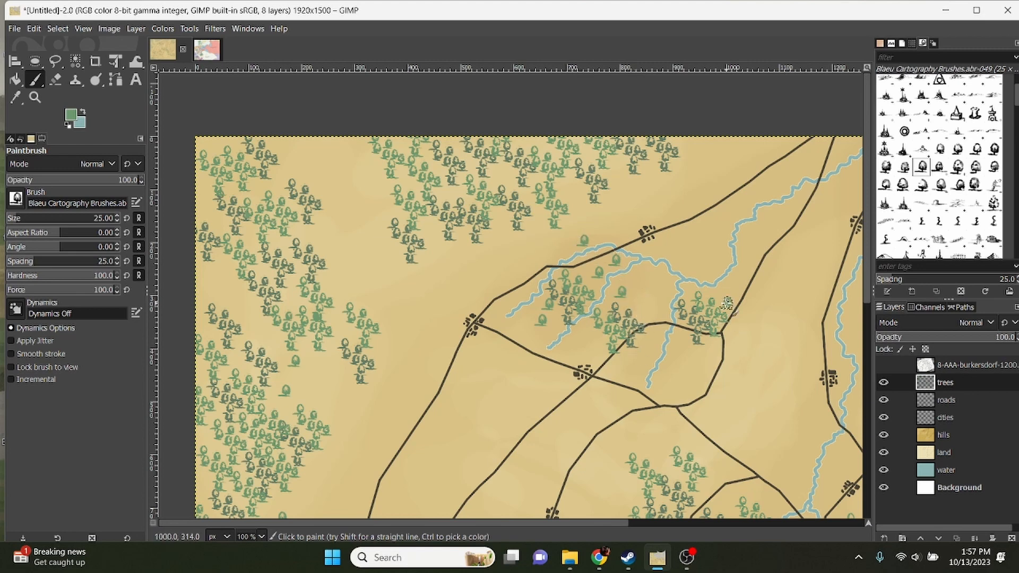
pyautogui.scroll(-2, 738, 373)
pyautogui.moveTo(736, 375); pyautogui.dragTo(481, 339)
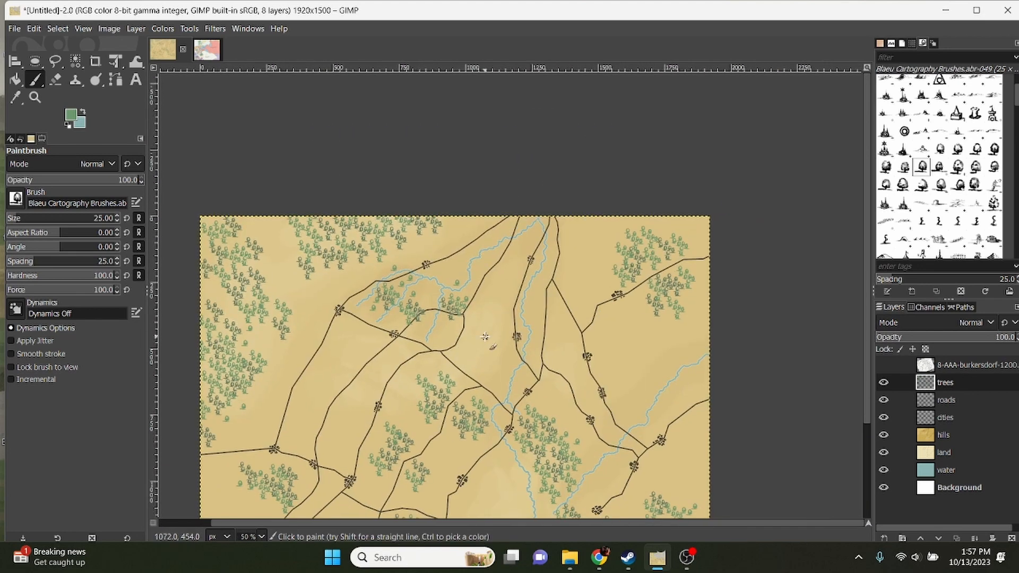
# Step: Check the northern area against the reference map, then stamp single trees inside the road loop south of its forest
pyautogui.scroll(3, 514, 296)
pyautogui.click(884, 366)
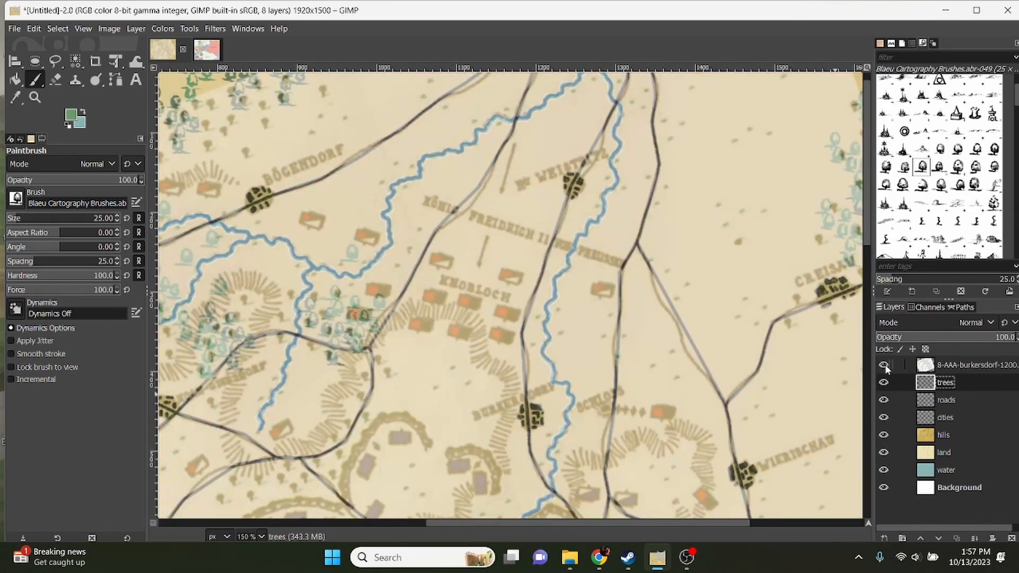
pyautogui.click(884, 366)
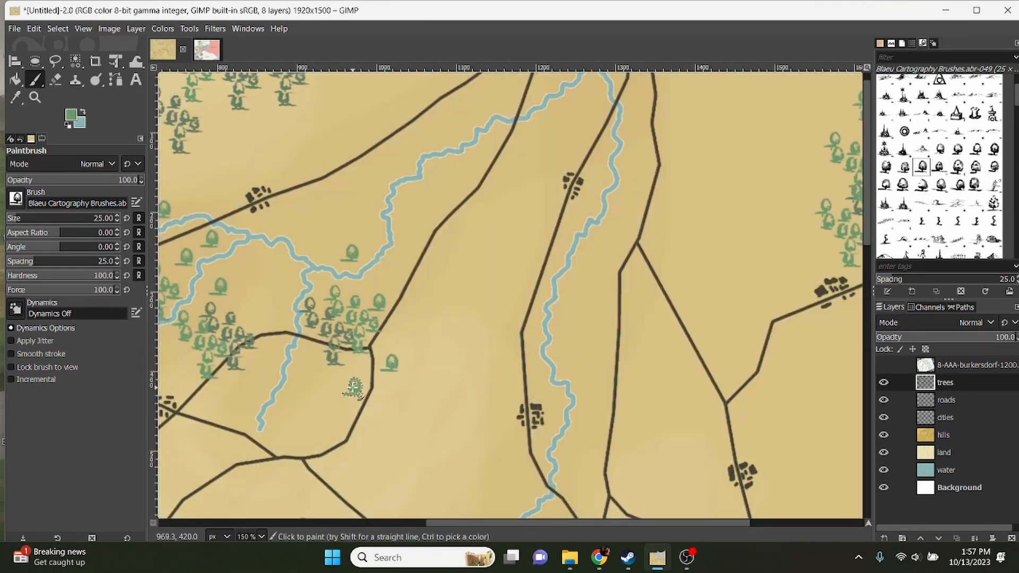
# Step: Look over the whole map to check how the trees are distributed
pyautogui.scroll(-4, 399, 448)
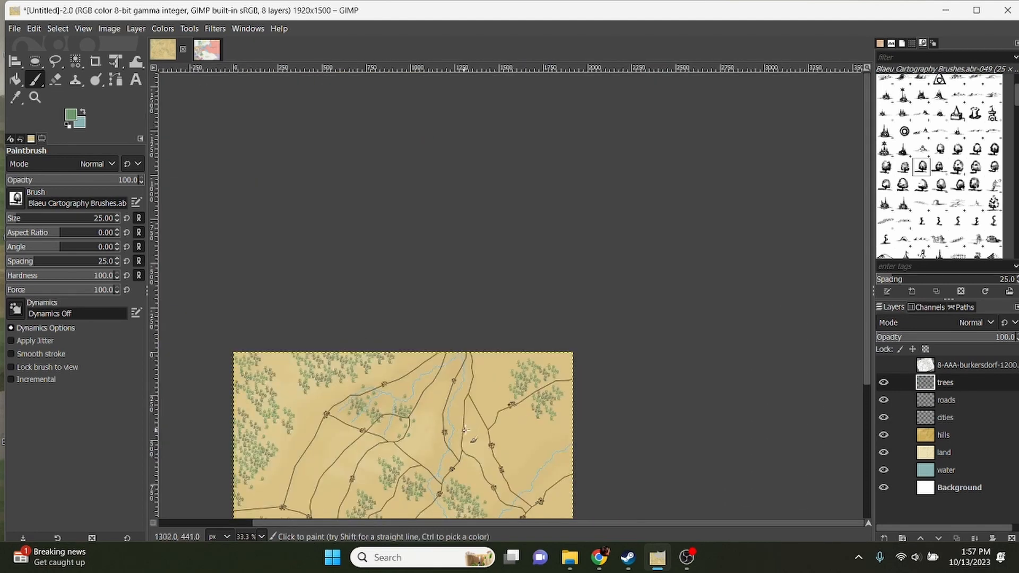
pyautogui.moveTo(518, 395); pyautogui.dragTo(677, 353)
pyautogui.scroll(-3, 677, 351)
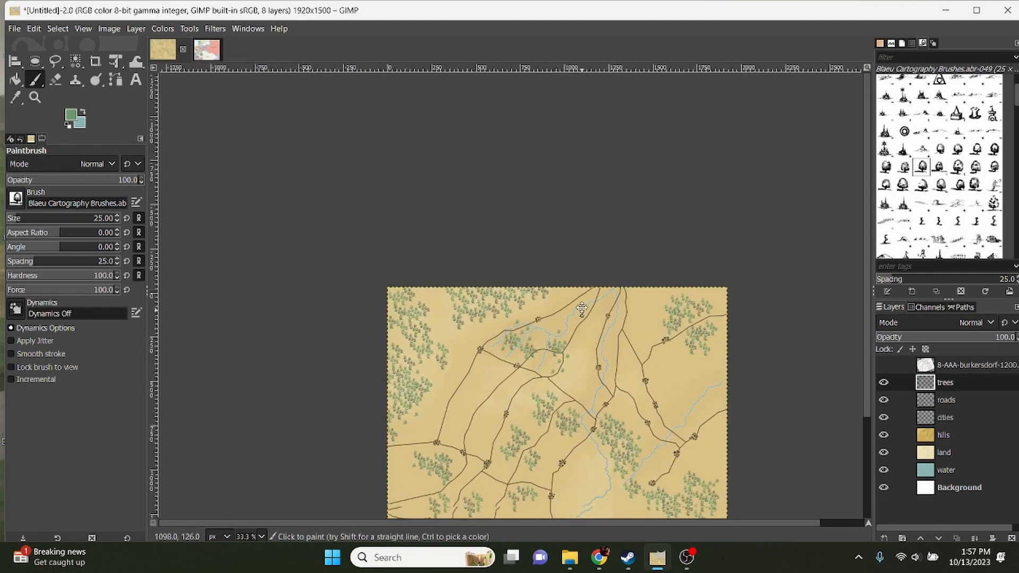
pyautogui.scroll(2, 611, 302)
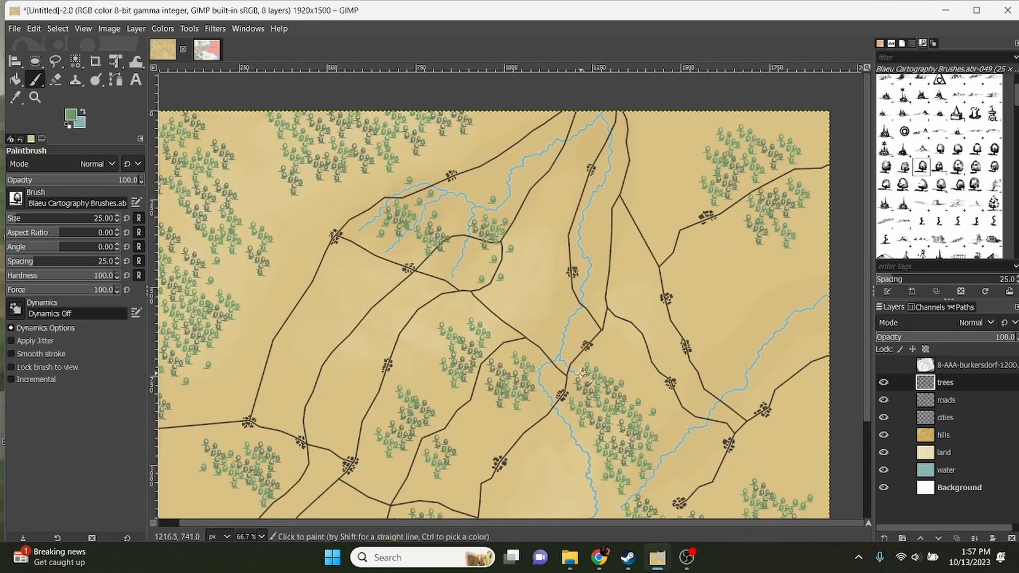
pyautogui.moveTo(580, 373); pyautogui.dragTo(648, 365)
pyautogui.moveTo(619, 293); pyautogui.dragTo(589, 324)
pyautogui.moveTo(598, 443); pyautogui.dragTo(576, 338)
pyautogui.scroll(-1, 576, 337)
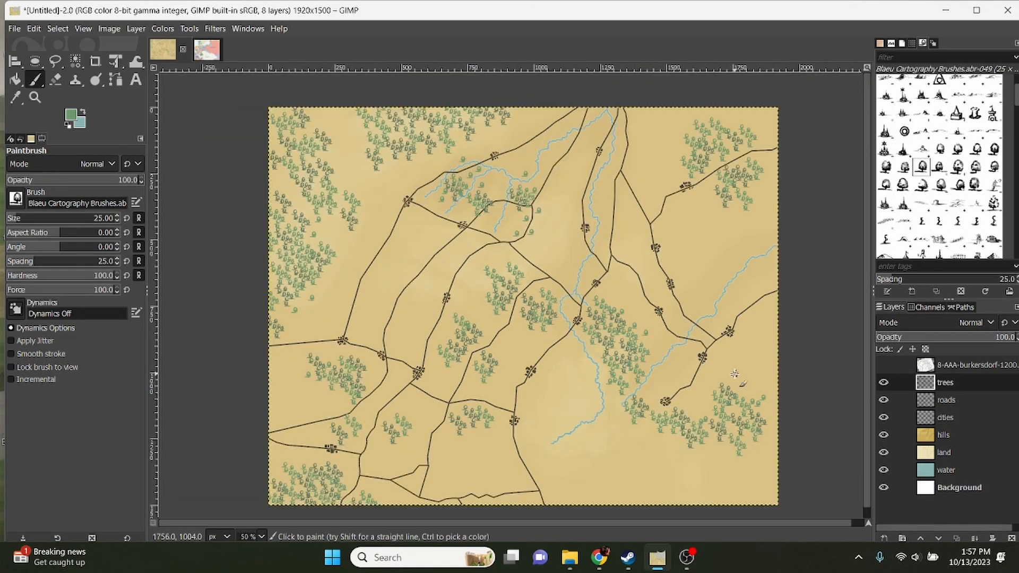
# Step: Create a new transparent layer named underbrush directly above the roads layer
pyautogui.click(931, 402)
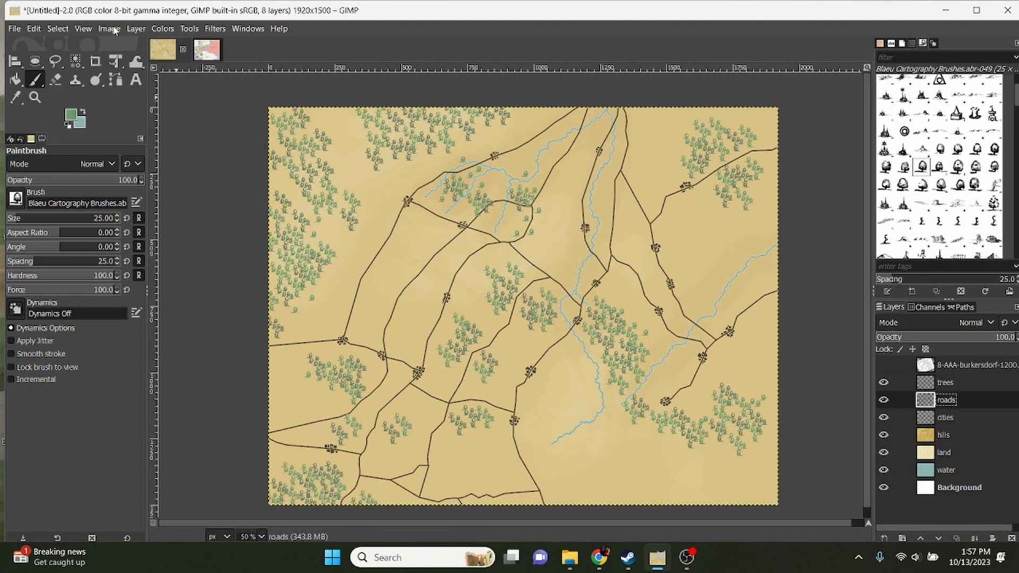
pyautogui.click(135, 29)
pyautogui.click(154, 40)
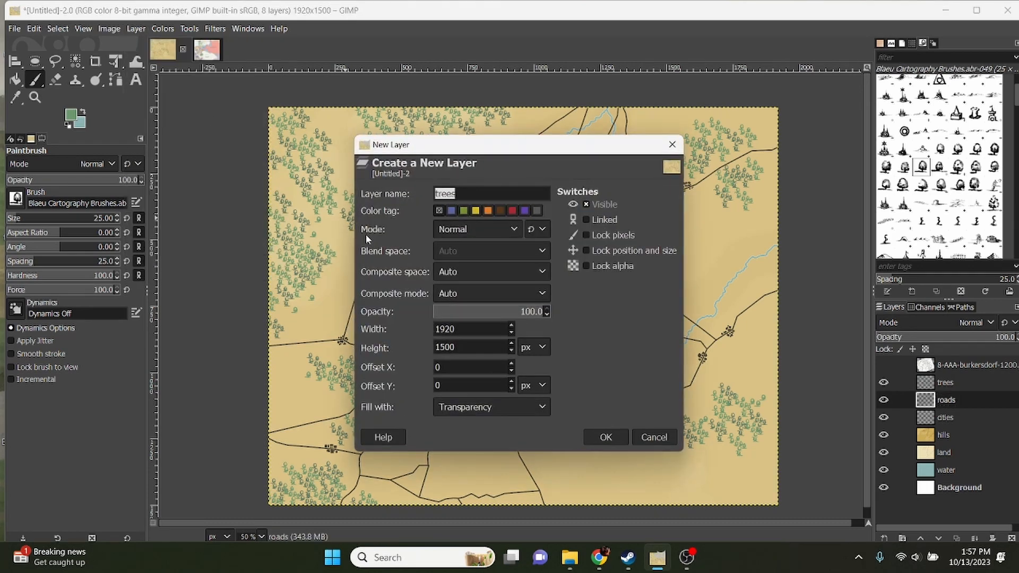
pyautogui.press('Right')
pyautogui.press('BackSpace')
pyautogui.press('BackSpace')
pyautogui.press('BackSpace')
pyautogui.press('BackSpace')
pyautogui.press('BackSpace')
pyautogui.write('underbrush')
pyautogui.press('Return')
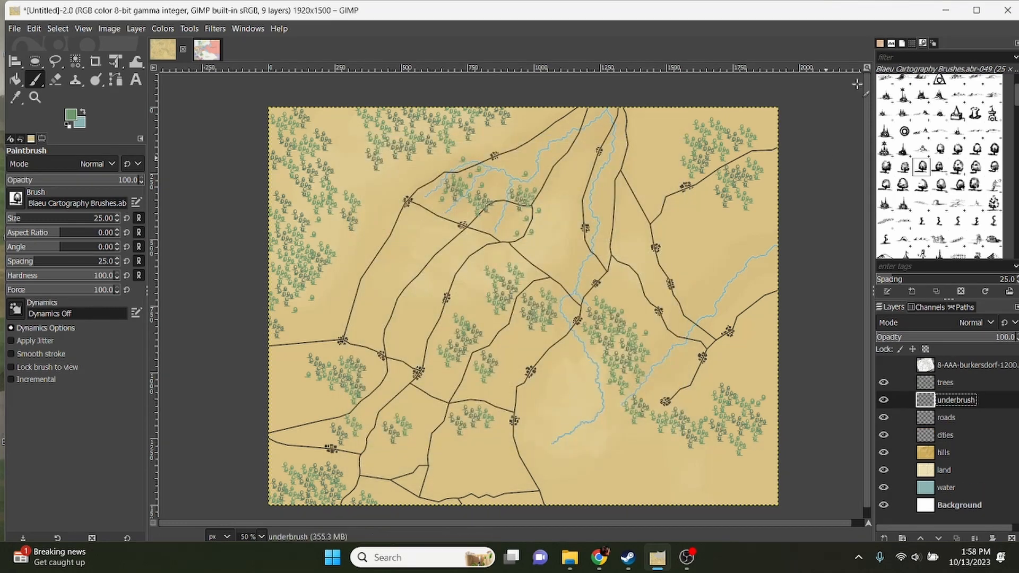
# Step: Set the foreground color to olive green 72805c and choose the Texture 01 brush
pyautogui.click(71, 116)
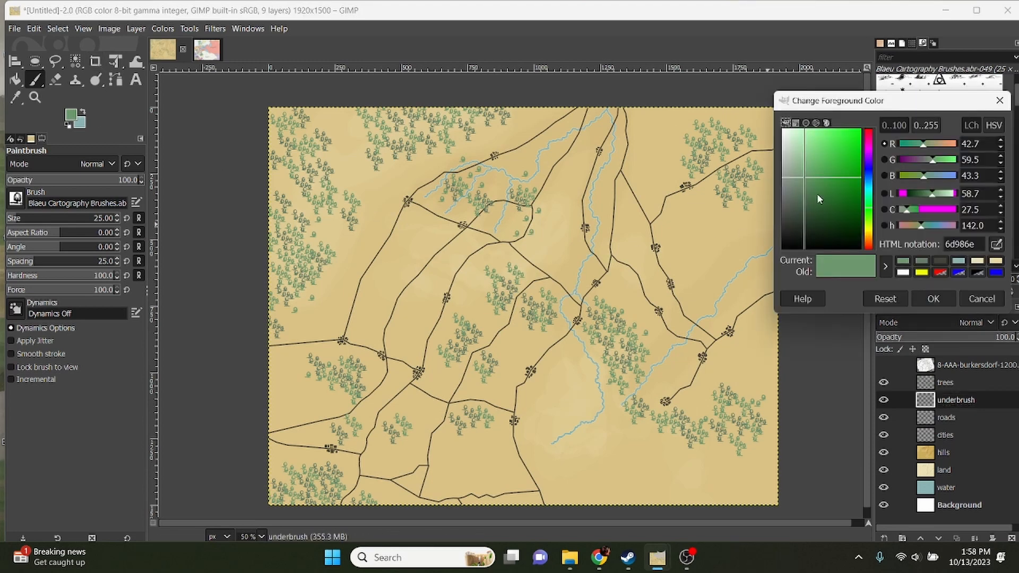
pyautogui.click(871, 223)
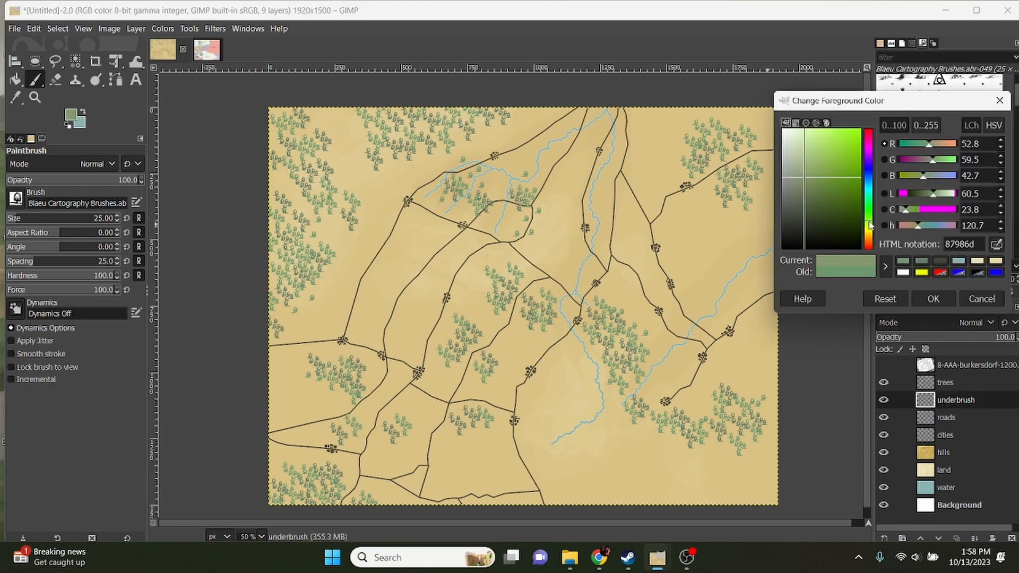
pyautogui.click(805, 188)
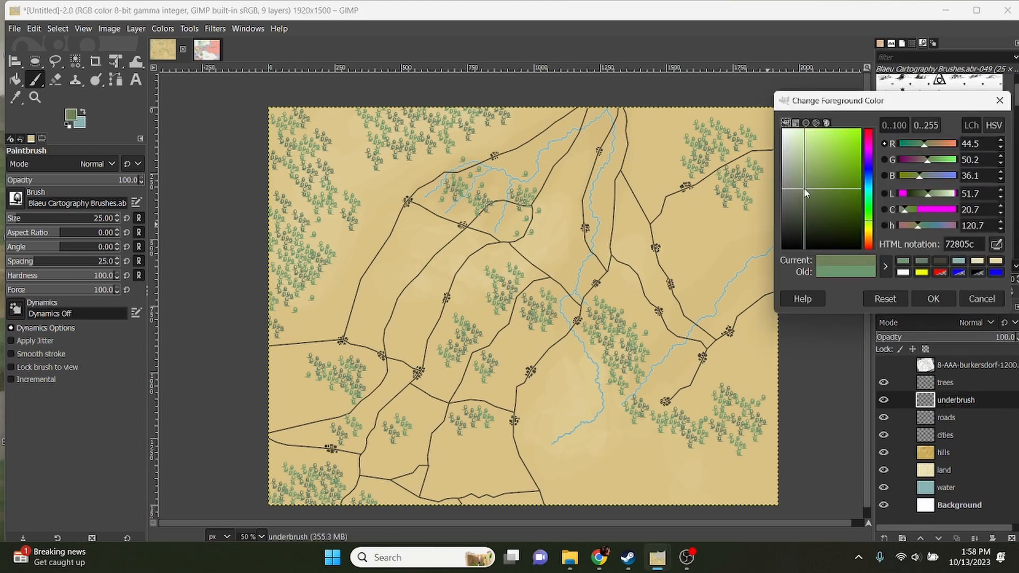
pyautogui.click(935, 299)
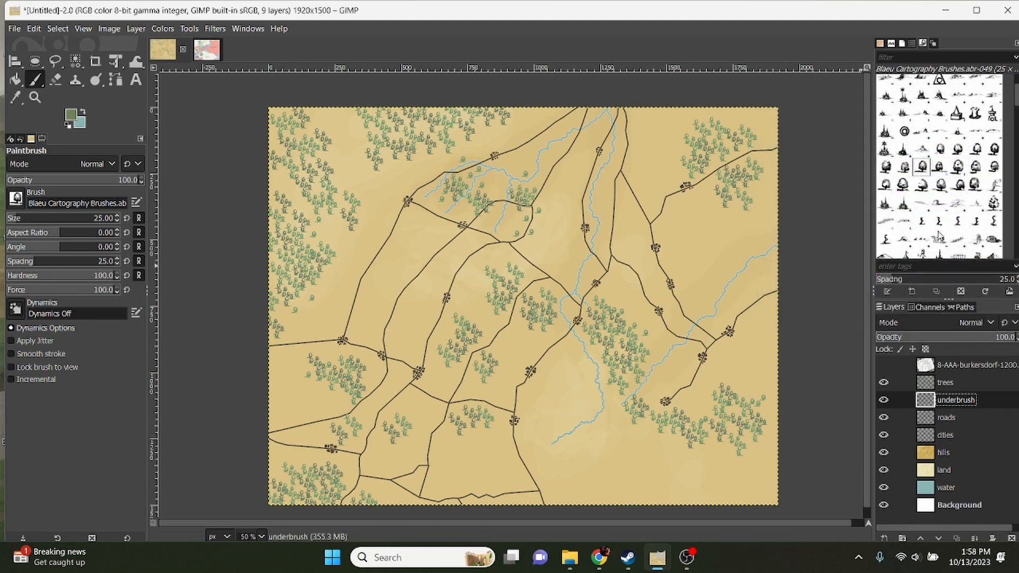
pyautogui.scroll(-5, 939, 236)
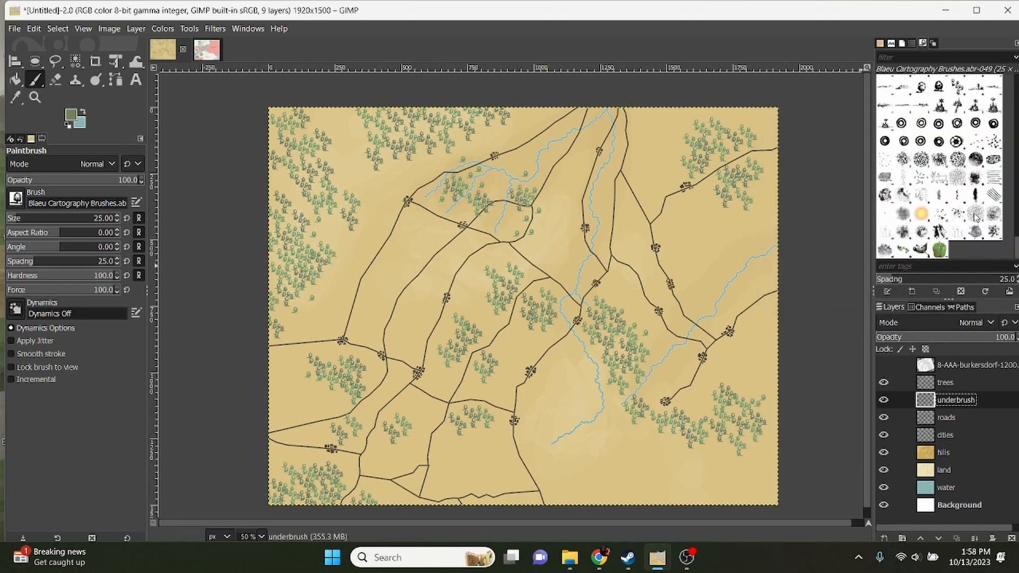
pyautogui.click(903, 232)
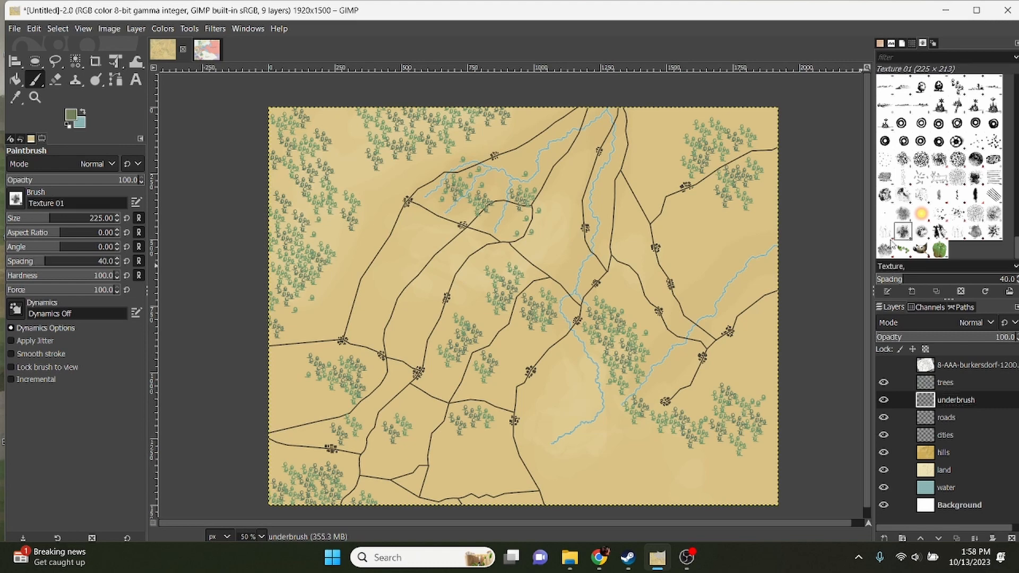
# Step: Paint underbrush over the eastern forests and restack the layers so roads lies above trees and underbrush
pyautogui.moveTo(742, 201)
pyautogui.mouseDown()
pyautogui.moveTo(744, 173)
pyautogui.moveTo(785, 205)
pyautogui.moveTo(753, 156)
pyautogui.moveTo(708, 150)
pyautogui.mouseUp()
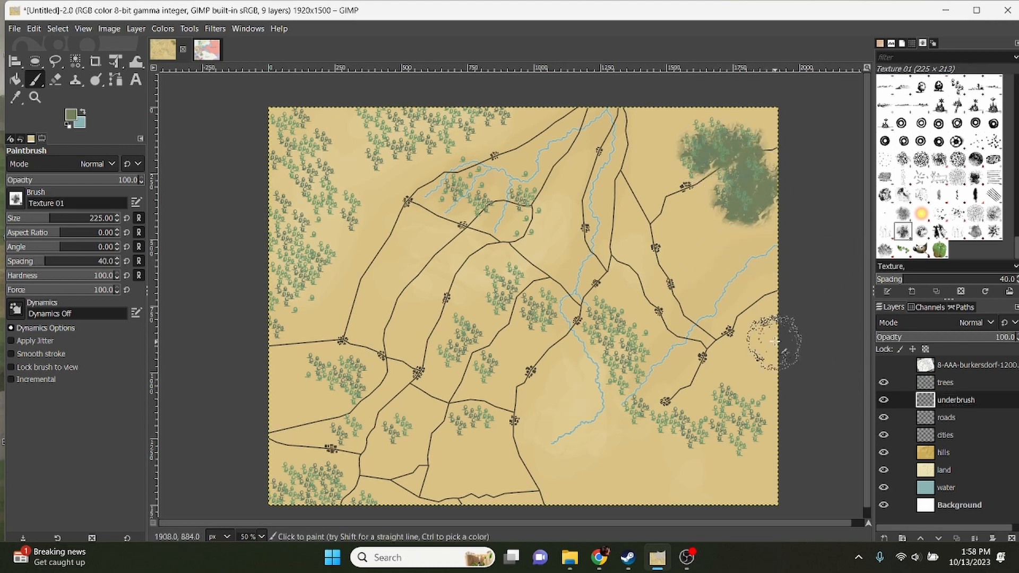
pyautogui.moveTo(737, 403)
pyautogui.mouseDown()
pyautogui.moveTo(738, 429)
pyautogui.moveTo(654, 416)
pyautogui.moveTo(612, 323)
pyautogui.mouseUp()
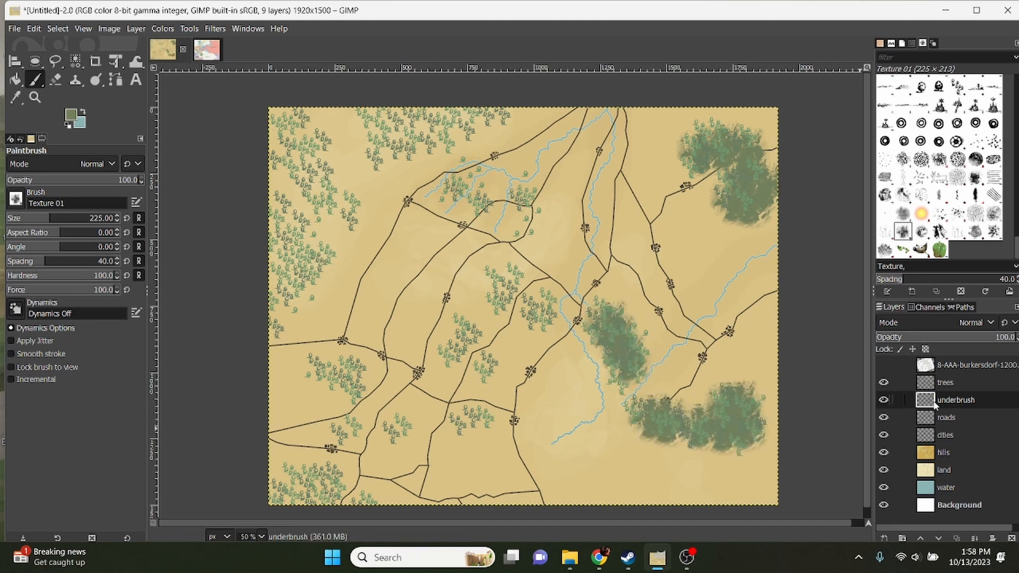
pyautogui.moveTo(924, 388); pyautogui.dragTo(931, 425)
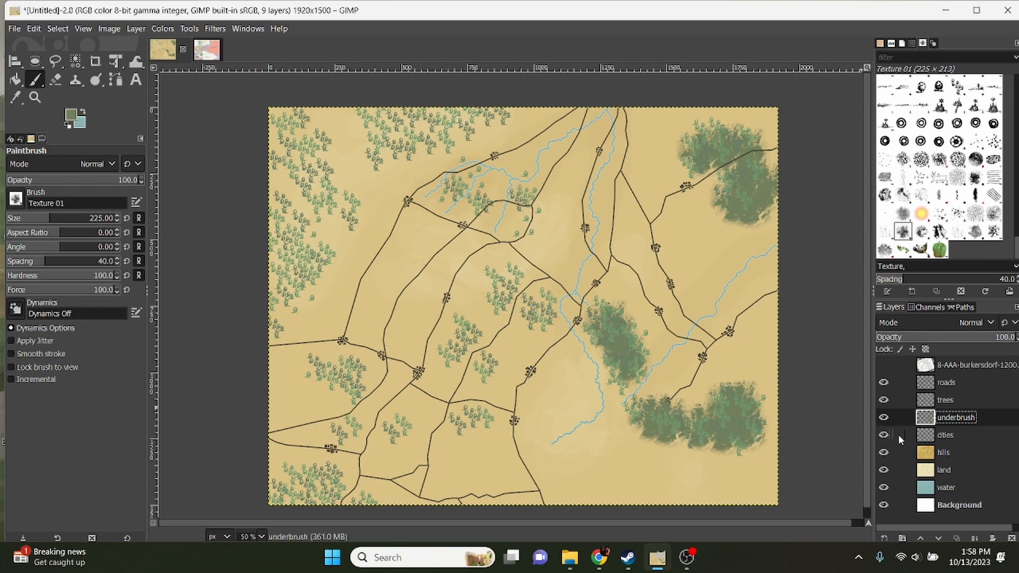
# Step: Paint green underbrush texture over the central, northern, western and southwestern forests on the underbrush layer
pyautogui.moveTo(517, 303)
pyautogui.mouseDown()
pyautogui.moveTo(535, 313)
pyautogui.moveTo(481, 306)
pyautogui.moveTo(511, 289)
pyautogui.mouseUp()
pyautogui.moveTo(514, 183)
pyautogui.mouseDown()
pyautogui.moveTo(528, 215)
pyautogui.moveTo(518, 227)
pyautogui.moveTo(462, 204)
pyautogui.moveTo(477, 197)
pyautogui.moveTo(377, 132)
pyautogui.moveTo(396, 146)
pyautogui.moveTo(479, 116)
pyautogui.moveTo(395, 121)
pyautogui.moveTo(415, 155)
pyautogui.moveTo(400, 195)
pyautogui.moveTo(340, 152)
pyautogui.moveTo(326, 154)
pyautogui.moveTo(293, 115)
pyautogui.moveTo(293, 152)
pyautogui.moveTo(344, 216)
pyautogui.moveTo(290, 217)
pyautogui.moveTo(298, 280)
pyautogui.moveTo(273, 314)
pyautogui.moveTo(282, 347)
pyautogui.moveTo(356, 380)
pyautogui.mouseUp()
pyautogui.moveTo(454, 356); pyautogui.dragTo(458, 345)
pyautogui.click(488, 369)
pyautogui.click(472, 425)
pyautogui.click(401, 428)
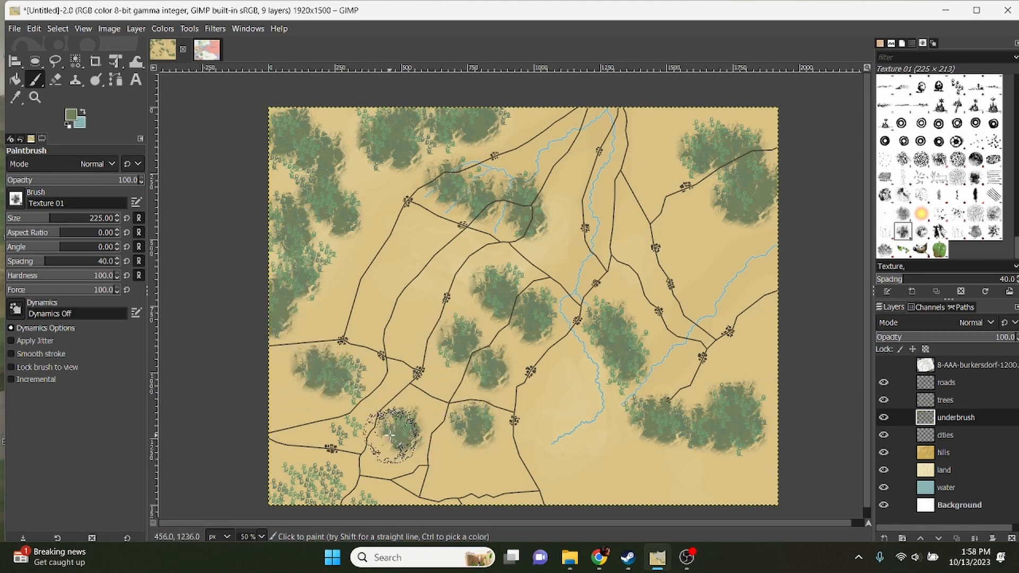
pyautogui.click(340, 433)
pyautogui.click(359, 374)
pyautogui.moveTo(293, 474); pyautogui.dragTo(355, 495)
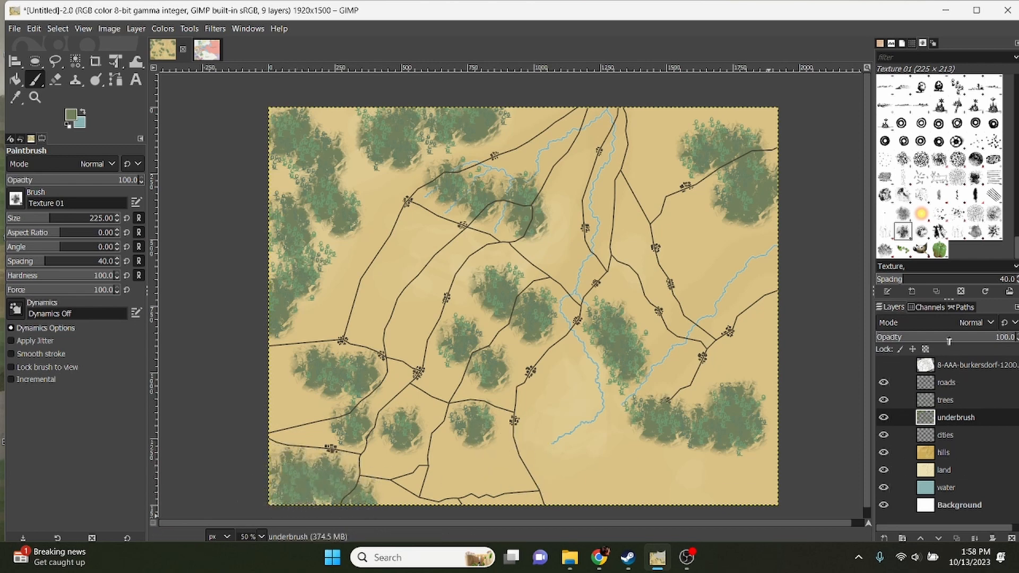
# Step: Reduce the underbrush layer's opacity to 23.5 and compare the map with that layer hidden and shown
pyautogui.click(912, 340)
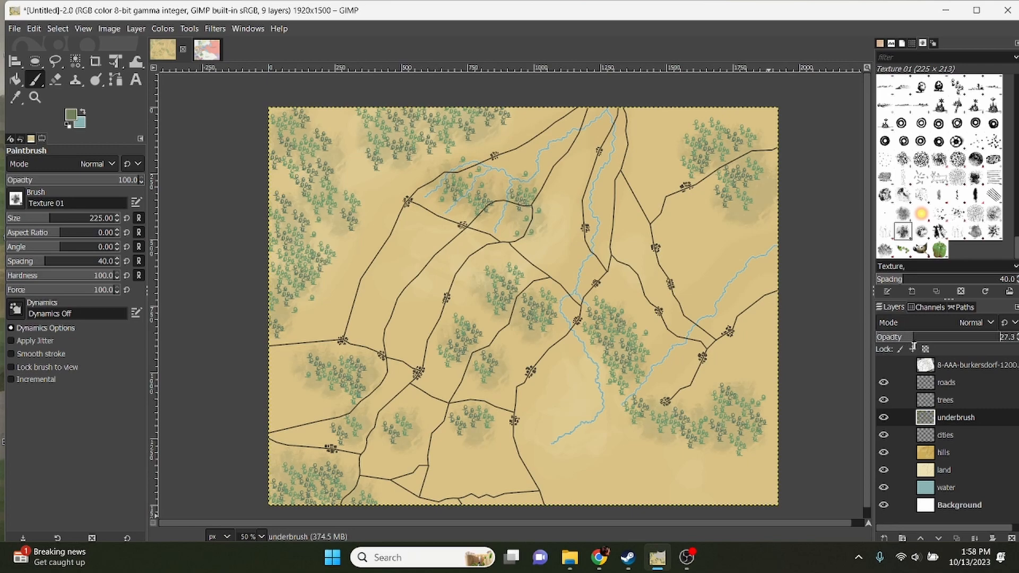
pyautogui.scroll(3, 478, 467)
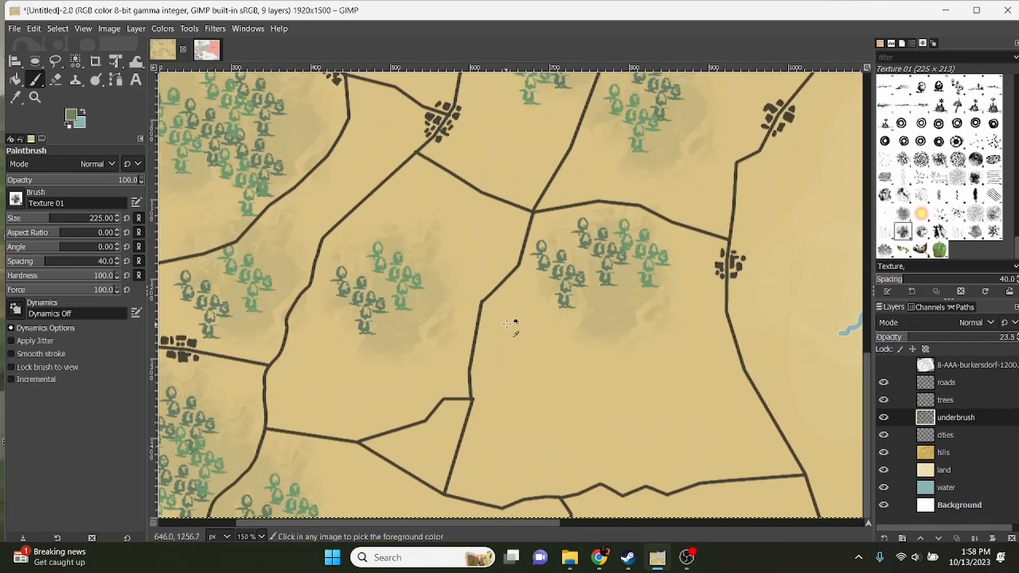
pyautogui.scroll(-3, 409, 421)
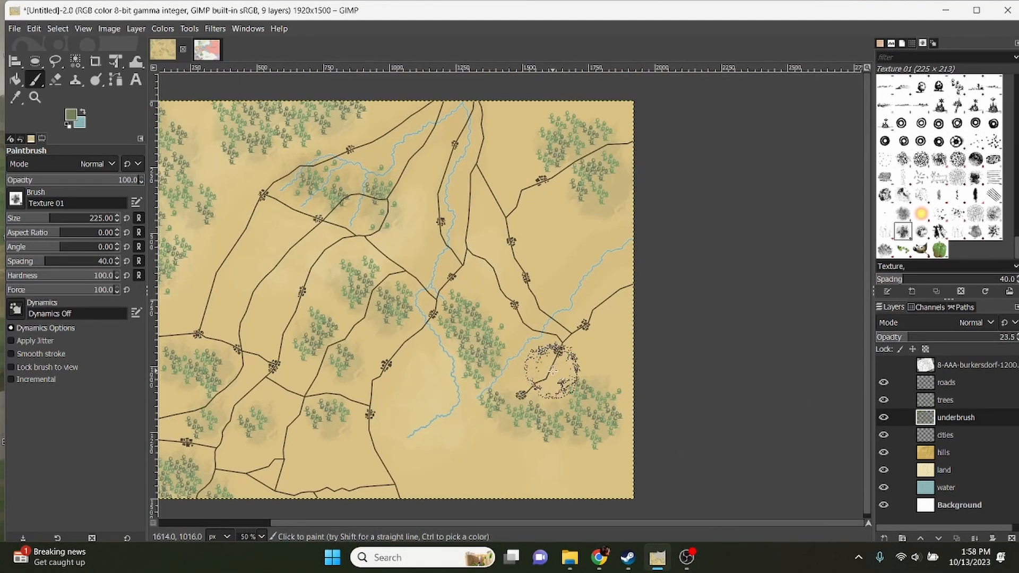
pyautogui.moveTo(397, 371); pyautogui.dragTo(659, 367)
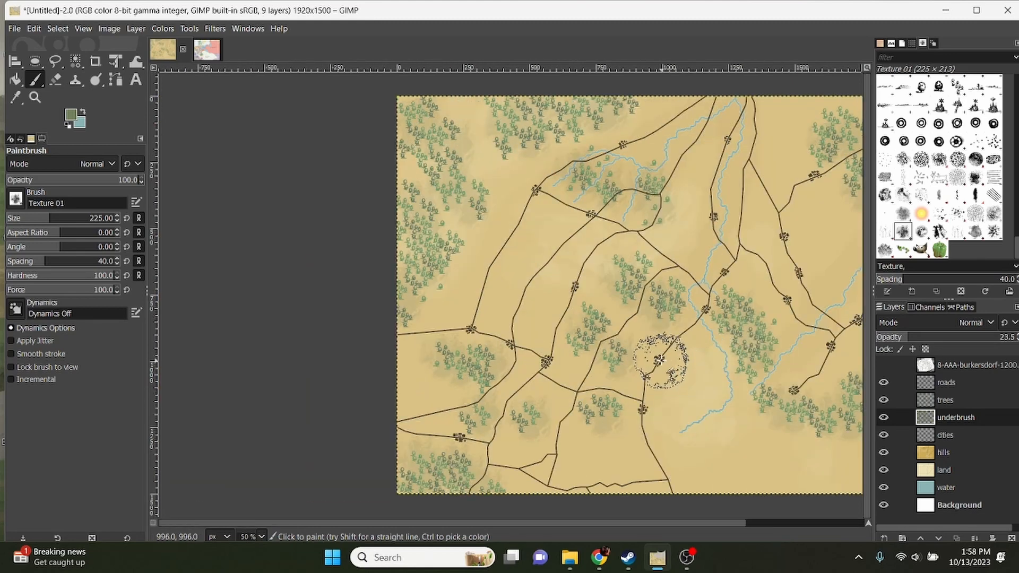
pyautogui.click(884, 418)
pyautogui.click(884, 417)
pyautogui.click(883, 418)
pyautogui.click(884, 418)
pyautogui.hscroll(1, 668, 383)
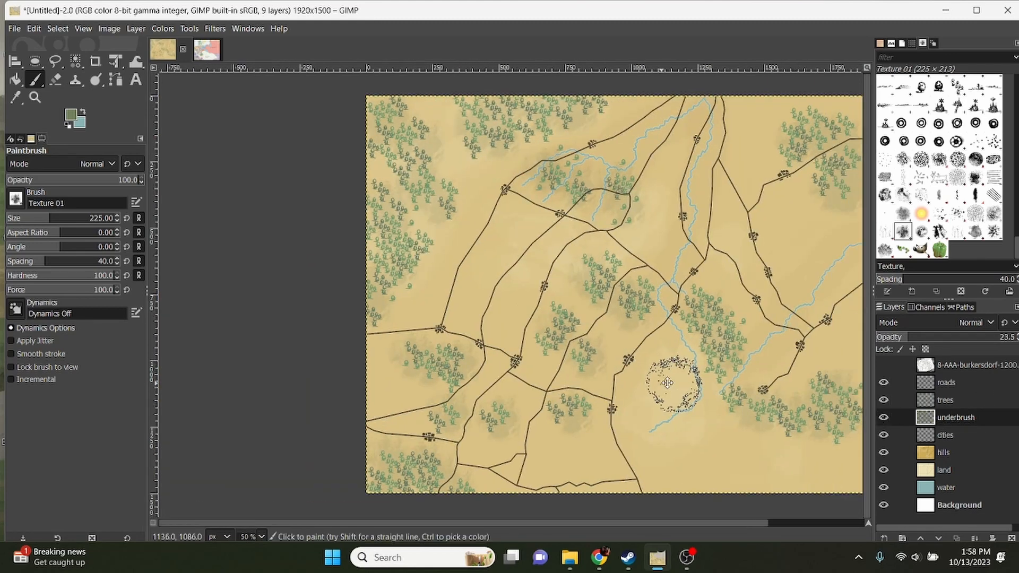
# Step: Examine the underbrush shading around the forests, both close up and across the whole map
pyautogui.scroll(3, 668, 382)
pyautogui.scroll(2, 635, 397)
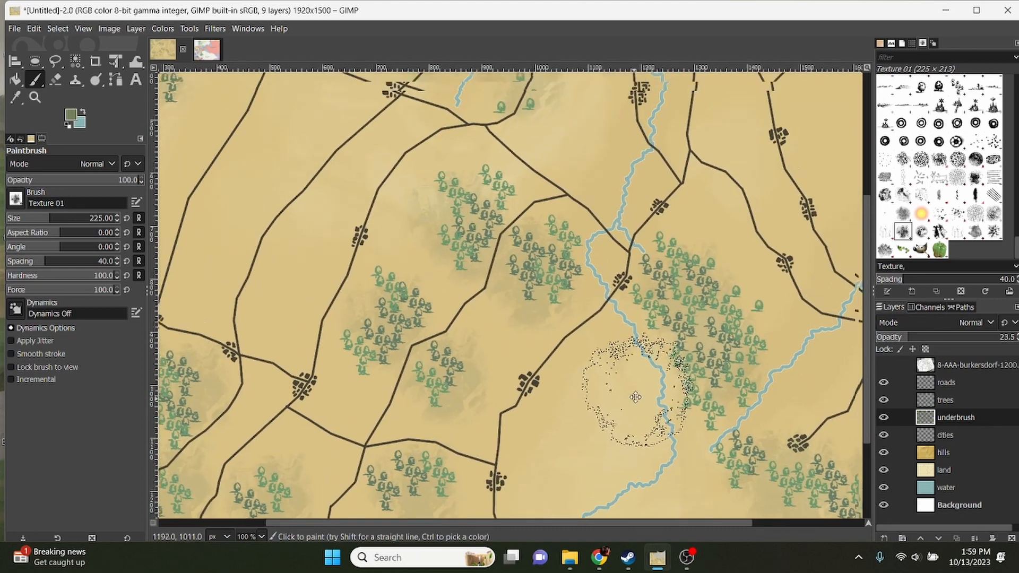
pyautogui.moveTo(635, 397); pyautogui.dragTo(577, 506)
pyautogui.scroll(-2, 581, 402)
pyautogui.moveTo(578, 295); pyautogui.dragTo(569, 354)
pyautogui.scroll(2, 576, 404)
pyautogui.moveTo(604, 389); pyautogui.dragTo(848, 402)
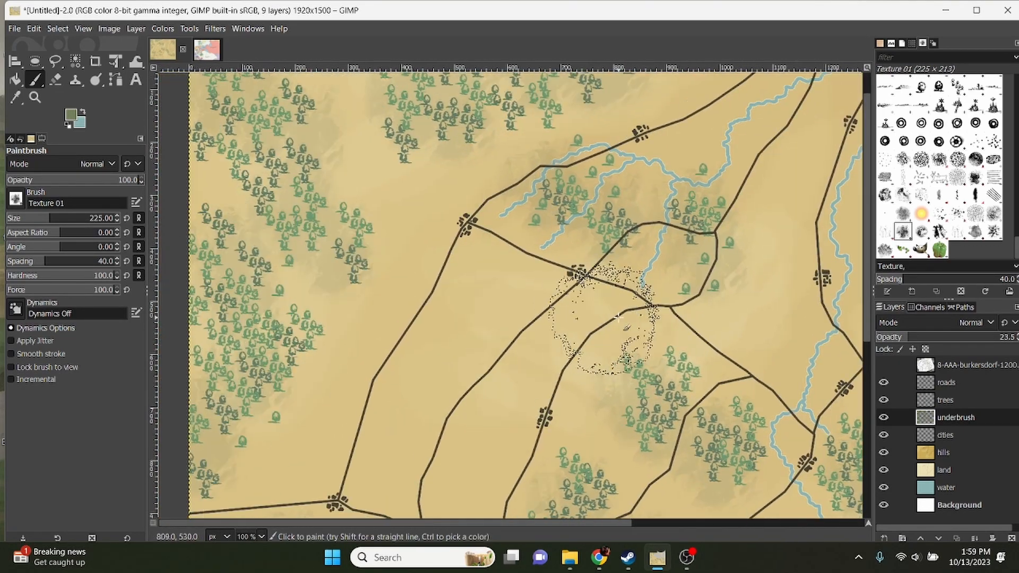
pyautogui.scroll(-2, 543, 304)
pyautogui.moveTo(620, 359); pyautogui.dragTo(499, 276)
pyautogui.moveTo(520, 343); pyautogui.dragTo(498, 342)
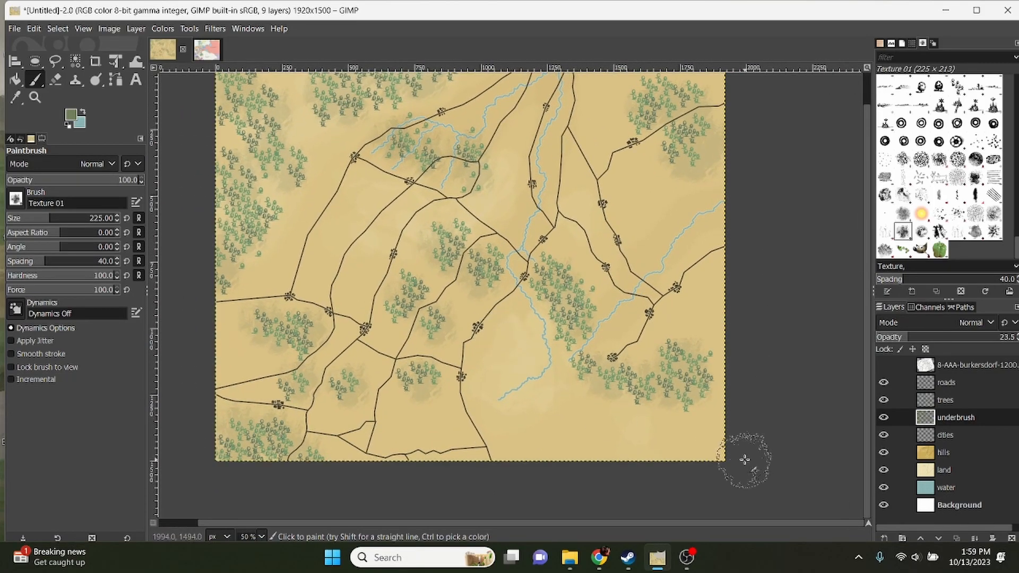
pyautogui.moveTo(737, 396); pyautogui.dragTo(745, 432)
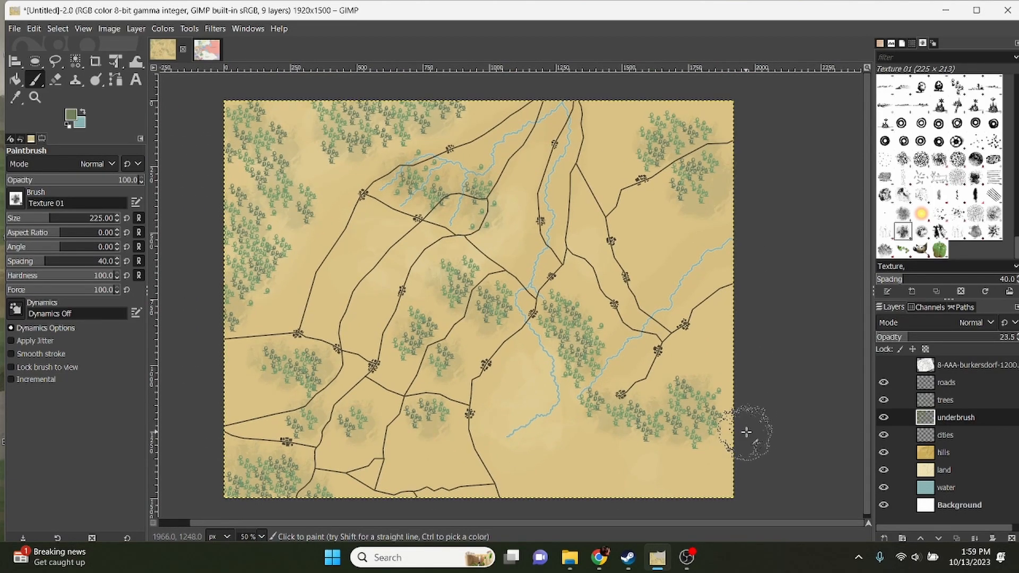
# Step: Select the roads layer and activate the Text tool with a near-black foreground color
pyautogui.click(926, 383)
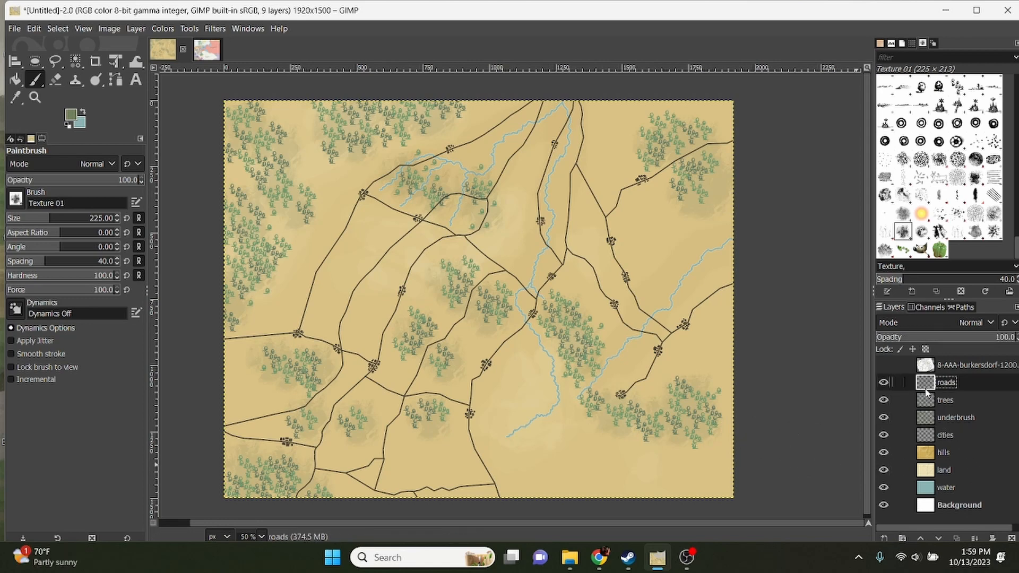
pyautogui.click(73, 117)
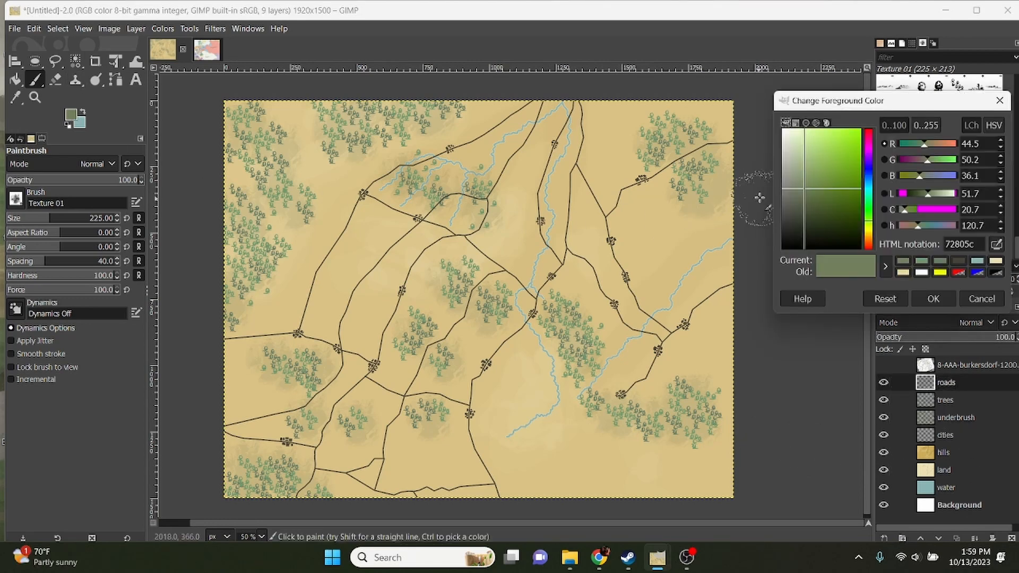
pyautogui.moveTo(785, 229); pyautogui.dragTo(778, 238)
pyautogui.click(922, 298)
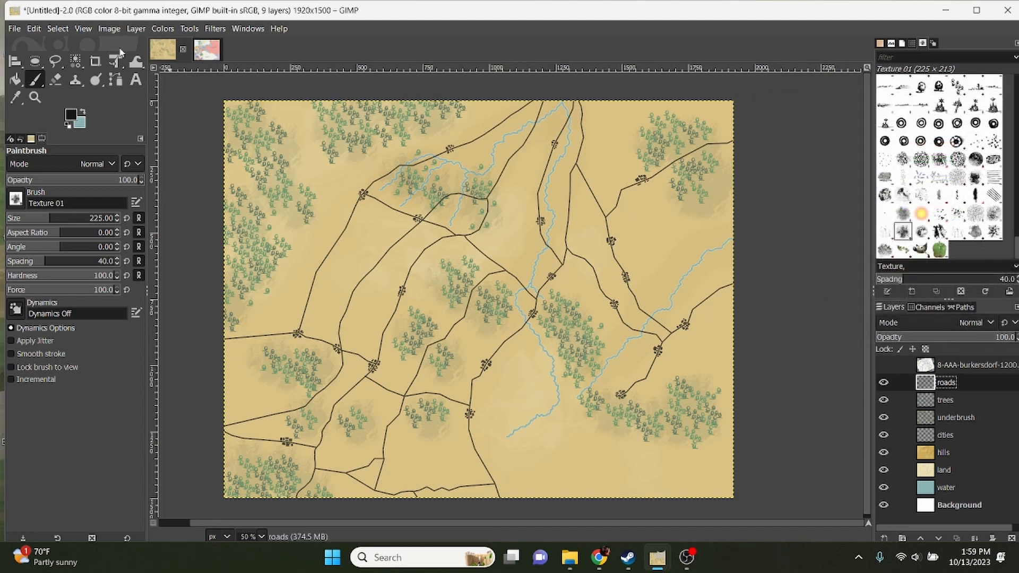
pyautogui.click(136, 80)
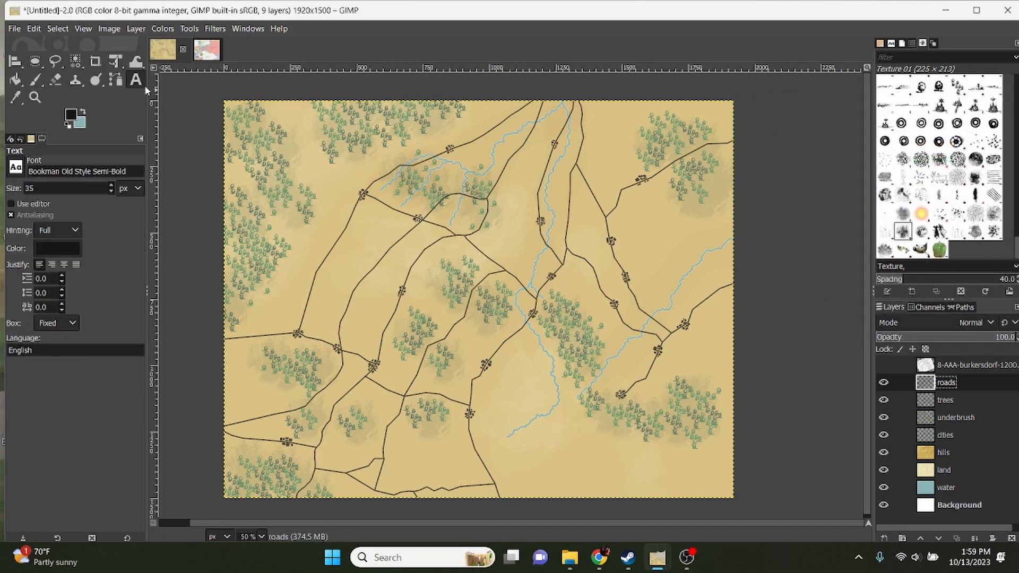
# Step: Show the Burkersdorf reference layer and locate the Bögendorf town name in the north
pyautogui.click(884, 366)
pyautogui.scroll(4, 631, 244)
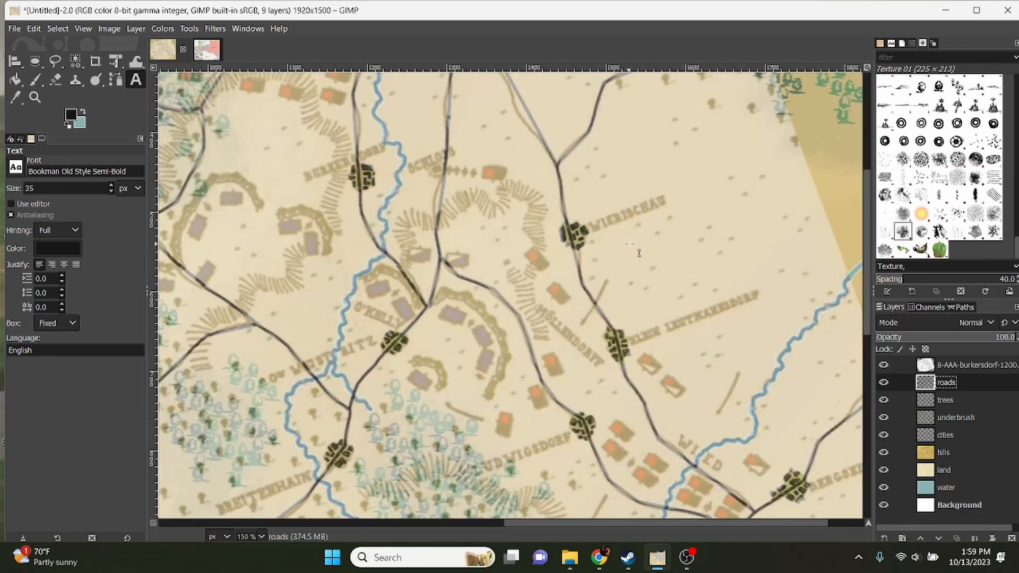
pyautogui.moveTo(623, 251); pyautogui.dragTo(552, 518)
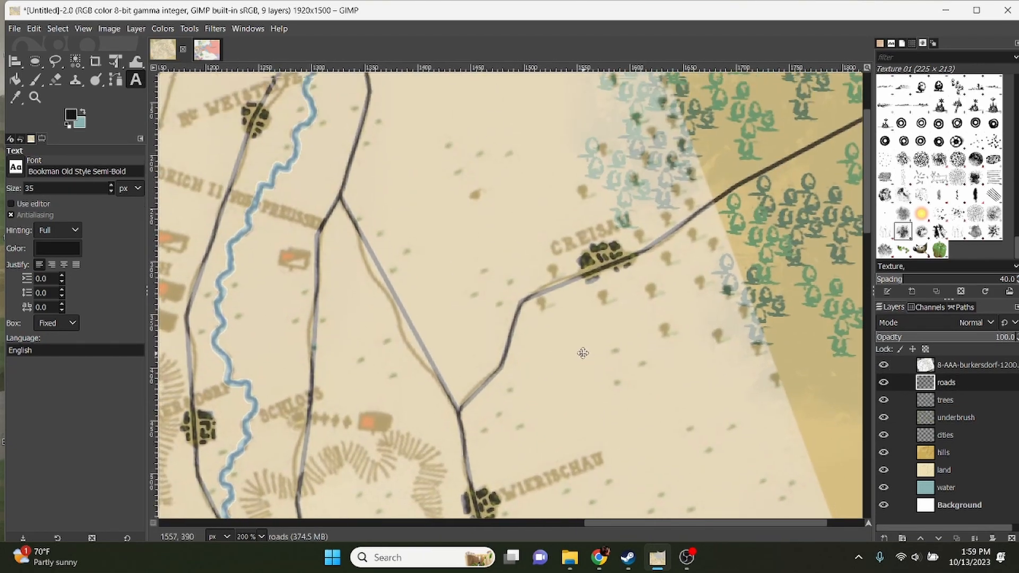
pyautogui.moveTo(414, 212); pyautogui.dragTo(601, 234)
pyautogui.moveTo(534, 211); pyautogui.dragTo(812, 161)
pyautogui.moveTo(376, 210); pyautogui.dragTo(678, 202)
pyautogui.moveTo(621, 153); pyautogui.dragTo(526, 326)
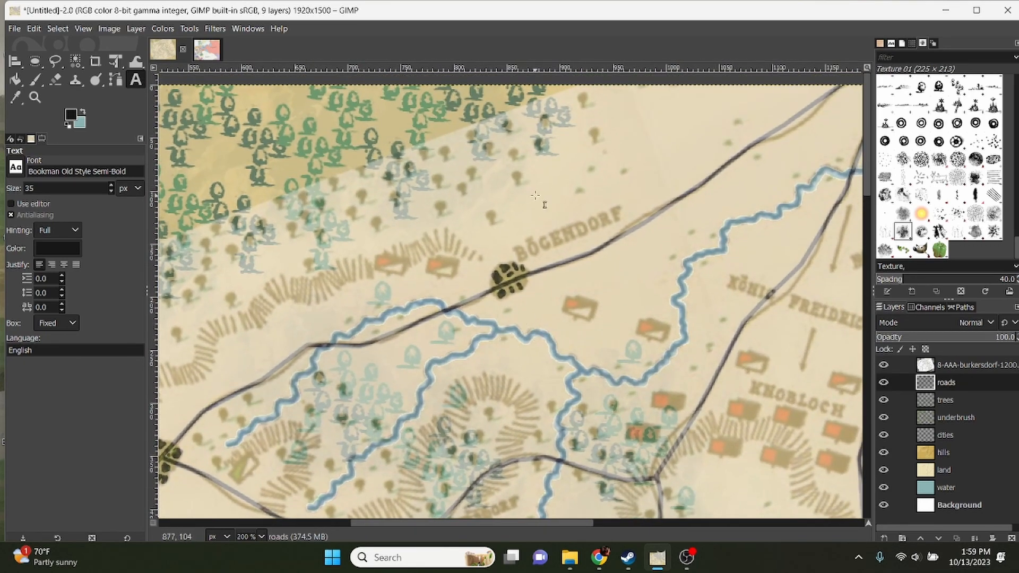
# Step: Add a 35 px text label reading "Bogendorf" above the Bögendorf town in the north of the map
pyautogui.click(488, 162)
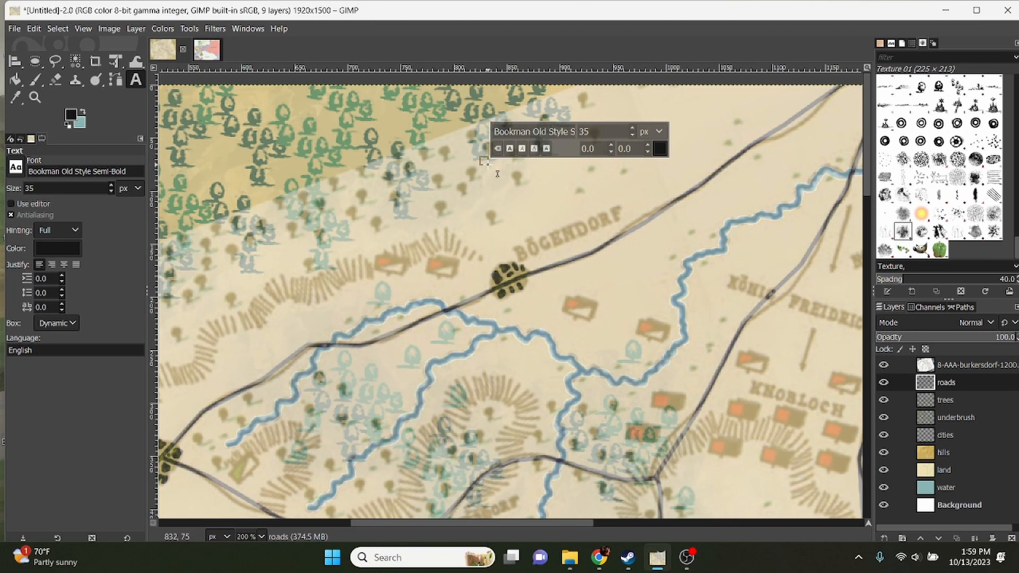
pyautogui.write('B')
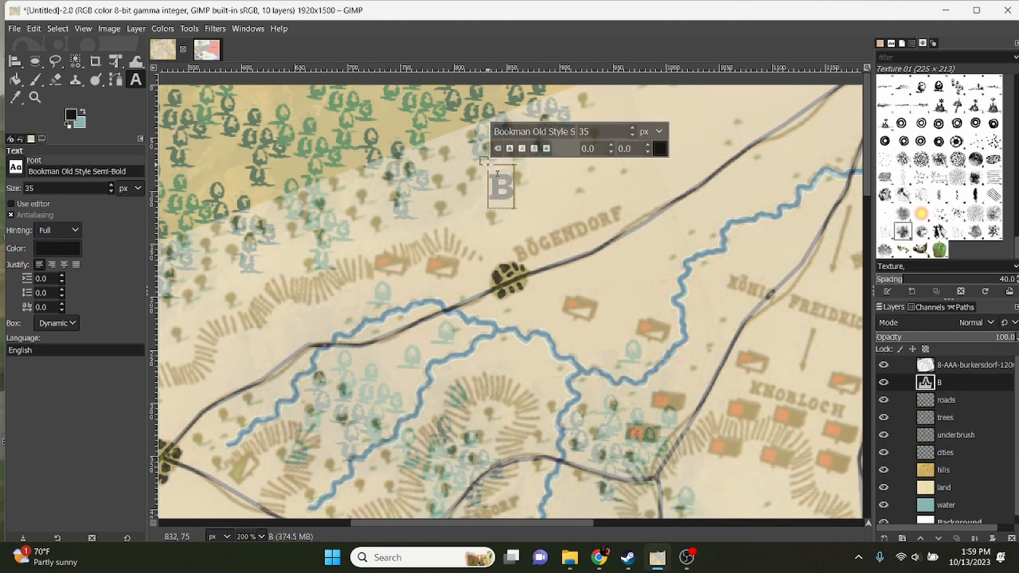
pyautogui.write('og')
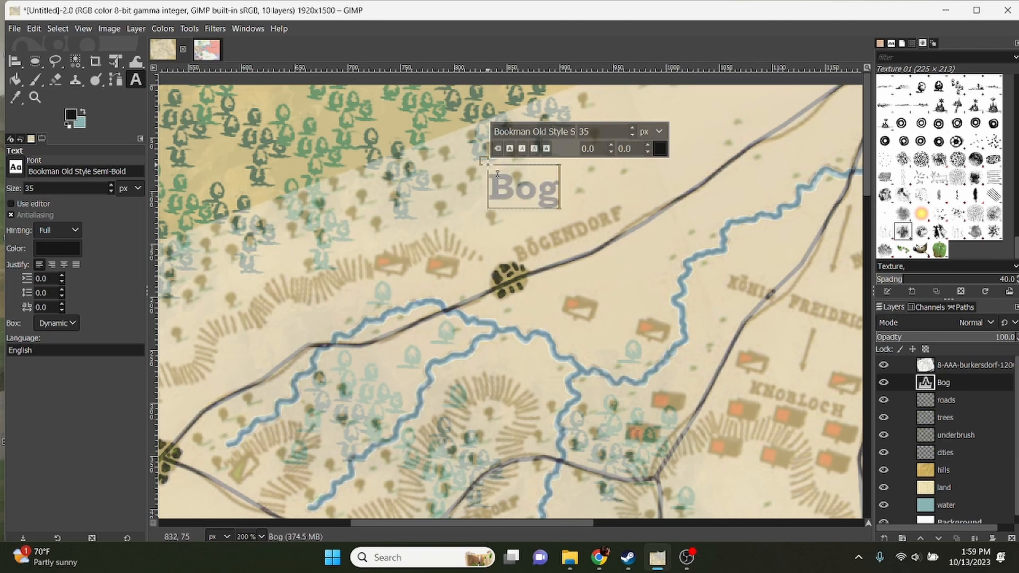
pyautogui.write('e')
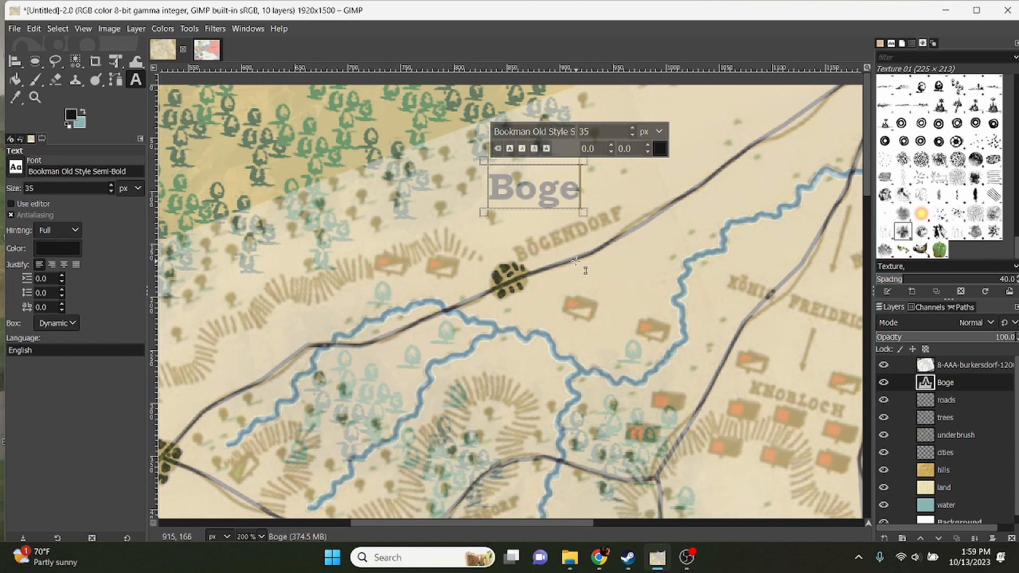
pyautogui.write('ndorg')
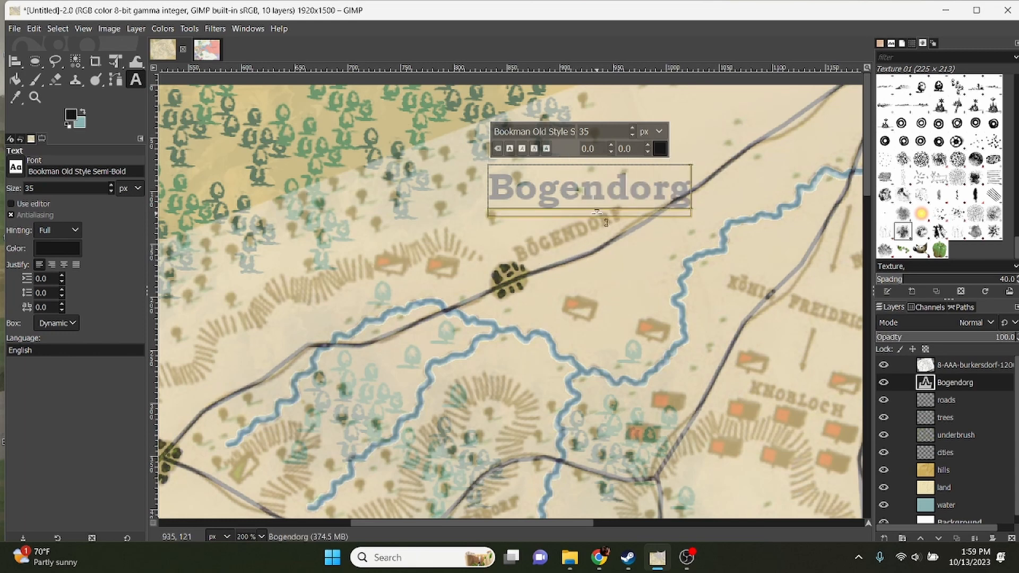
pyautogui.press('BackSpace')
pyautogui.write('f')
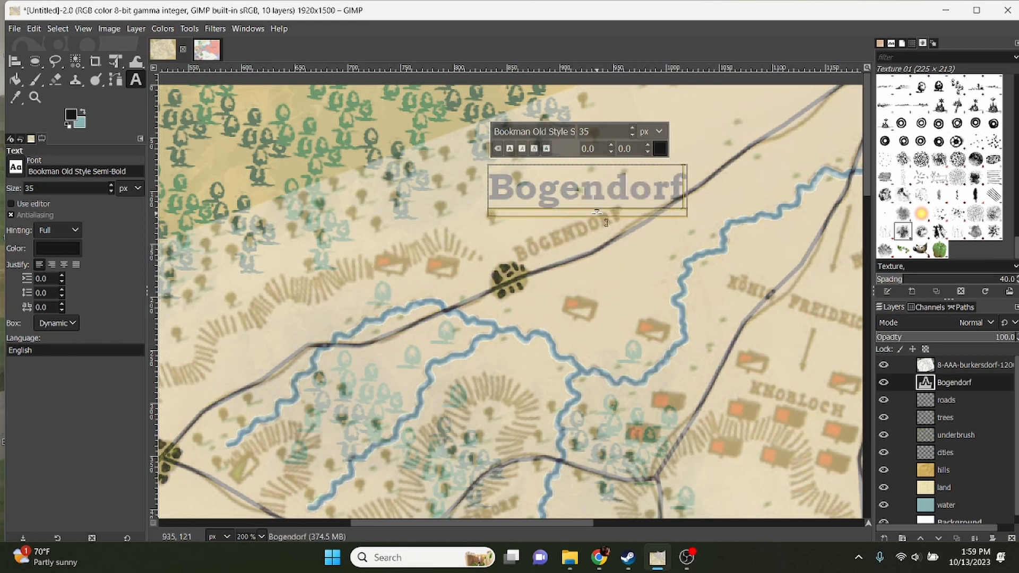
# Step: Change the whole Bogendorf label's font to Mongolian Baiti
pyautogui.doubleClick(608, 200)
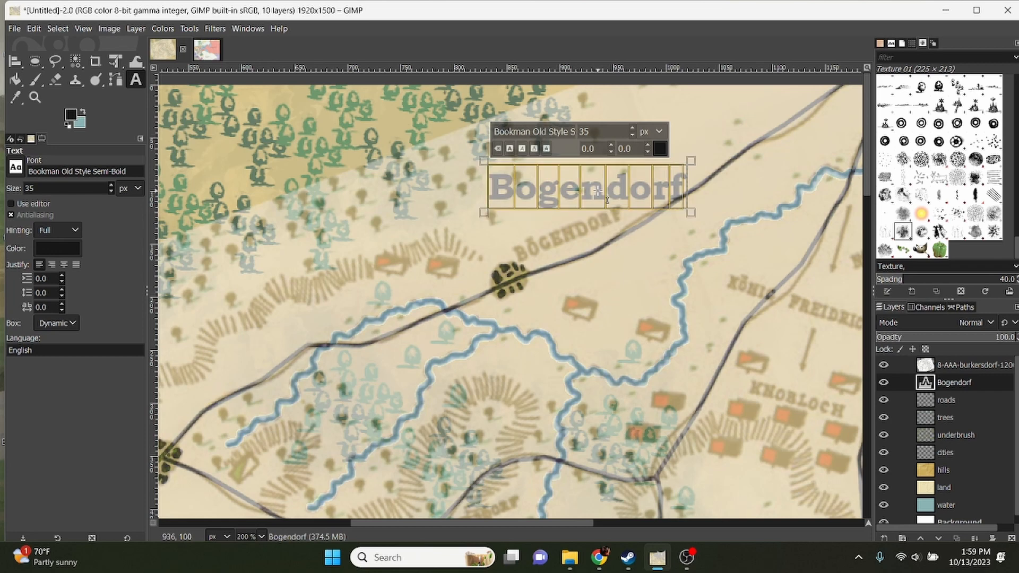
pyautogui.click(16, 167)
pyautogui.scroll(-6, 65, 218)
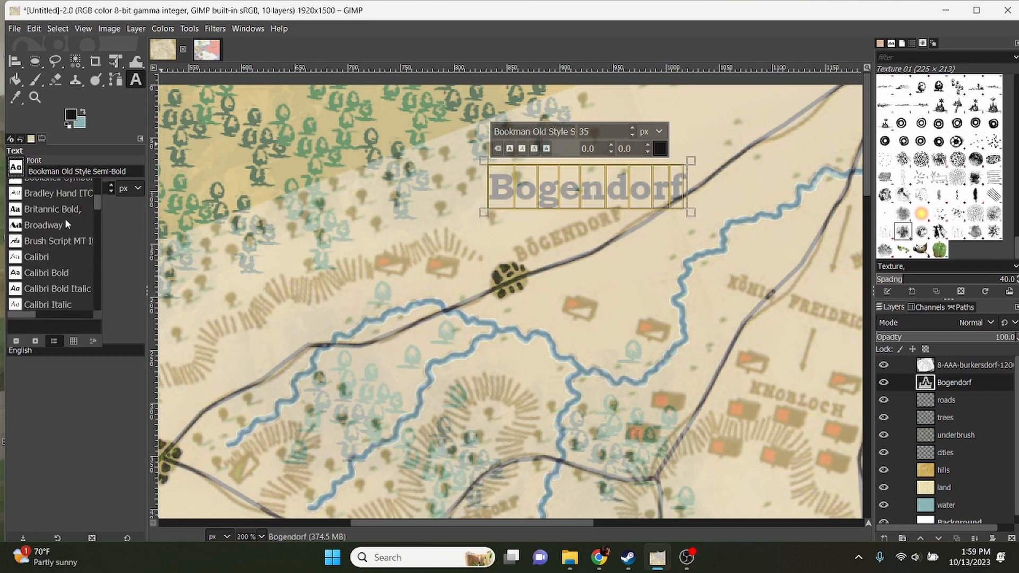
pyautogui.scroll(3, 59, 222)
pyautogui.scroll(2, 59, 222)
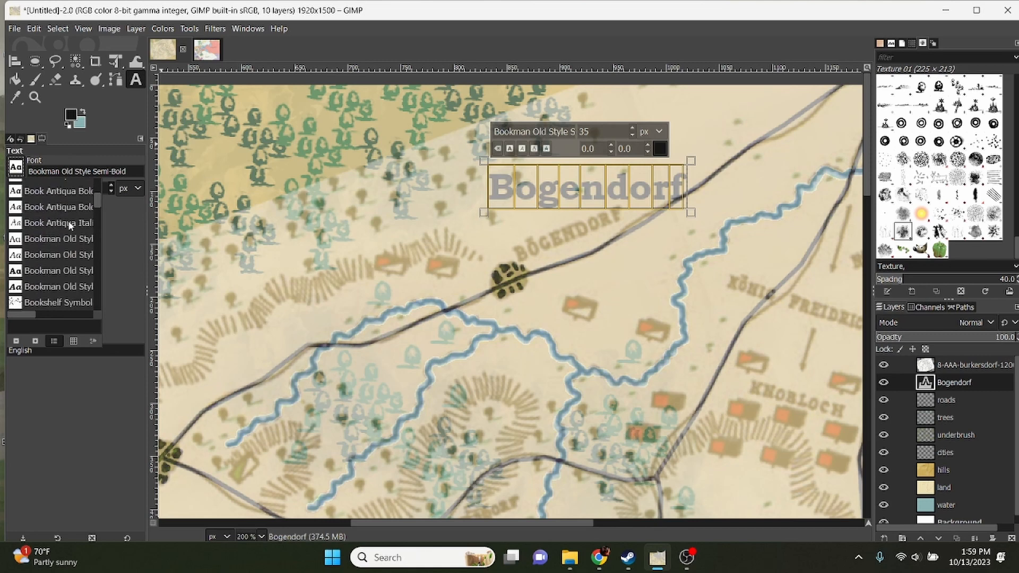
pyautogui.scroll(-10, 77, 218)
pyautogui.scroll(-12, 74, 221)
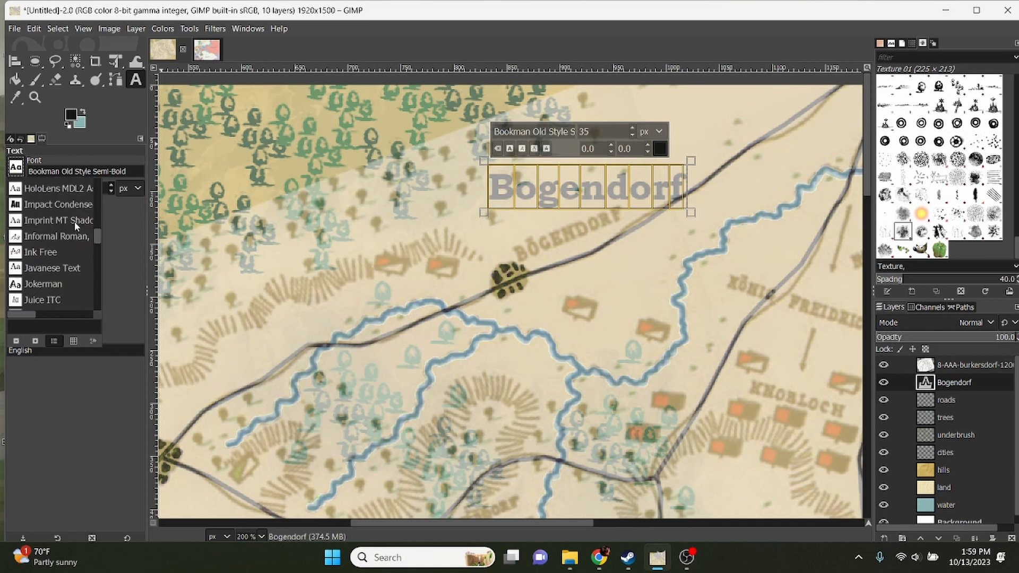
pyautogui.scroll(6, 72, 221)
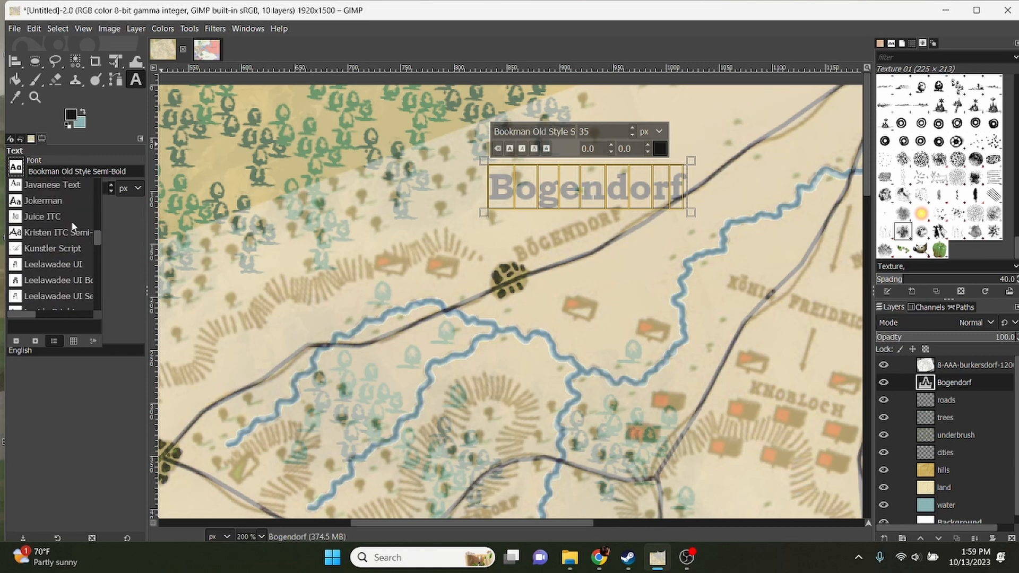
pyautogui.scroll(-6, 71, 226)
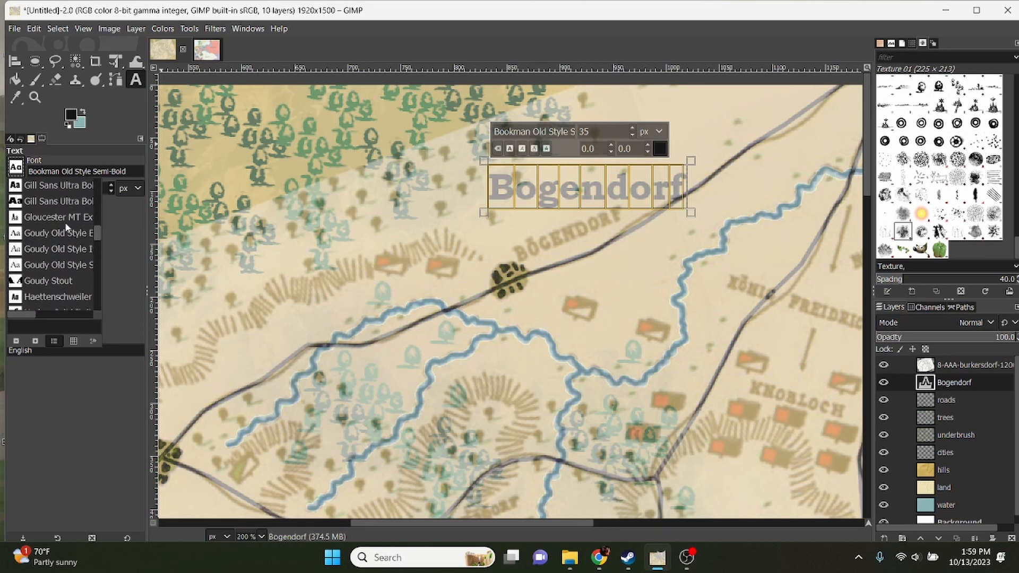
pyautogui.scroll(-10, 64, 227)
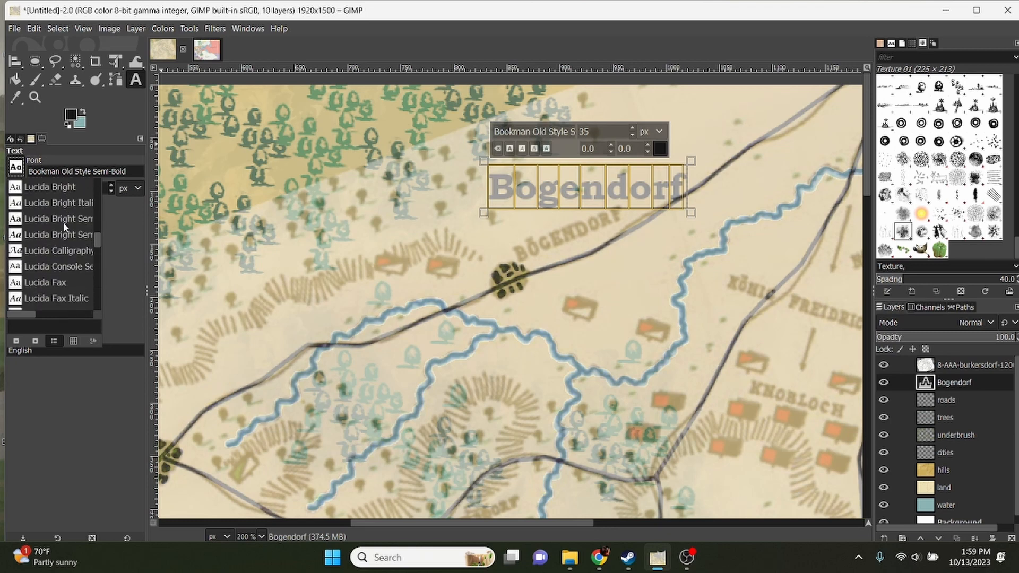
pyautogui.scroll(-5, 64, 227)
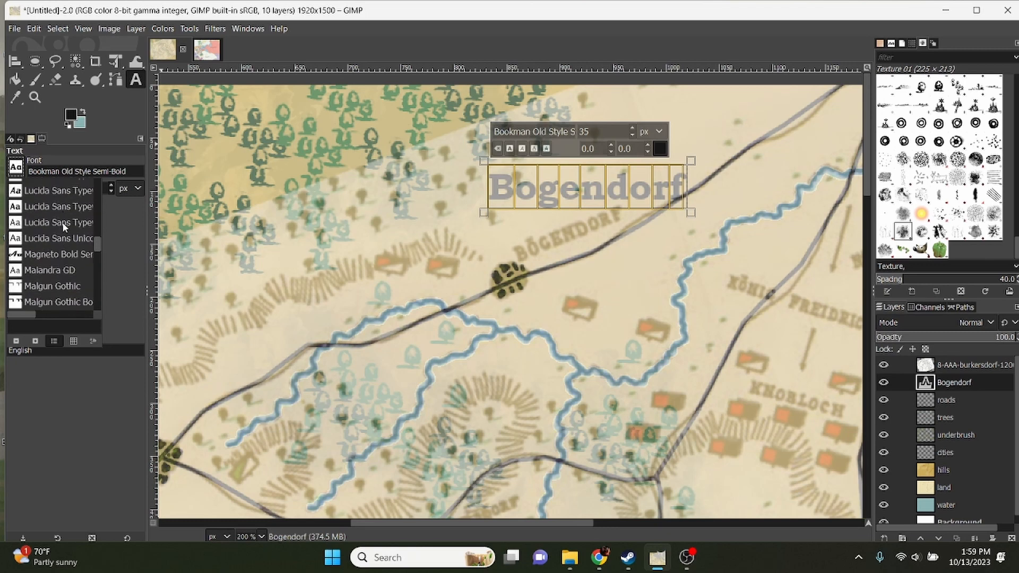
pyautogui.scroll(-4, 63, 230)
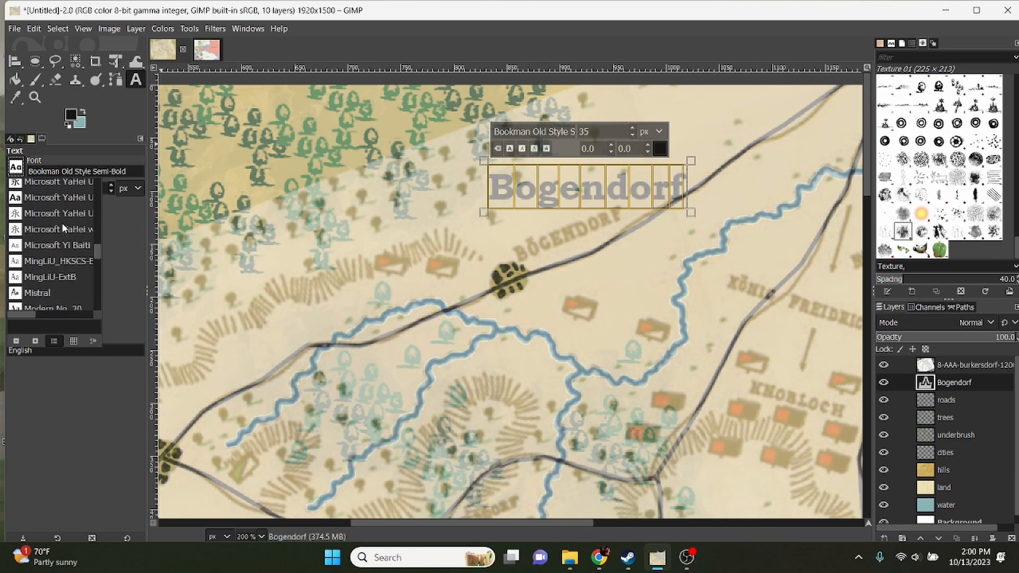
pyautogui.click(53, 242)
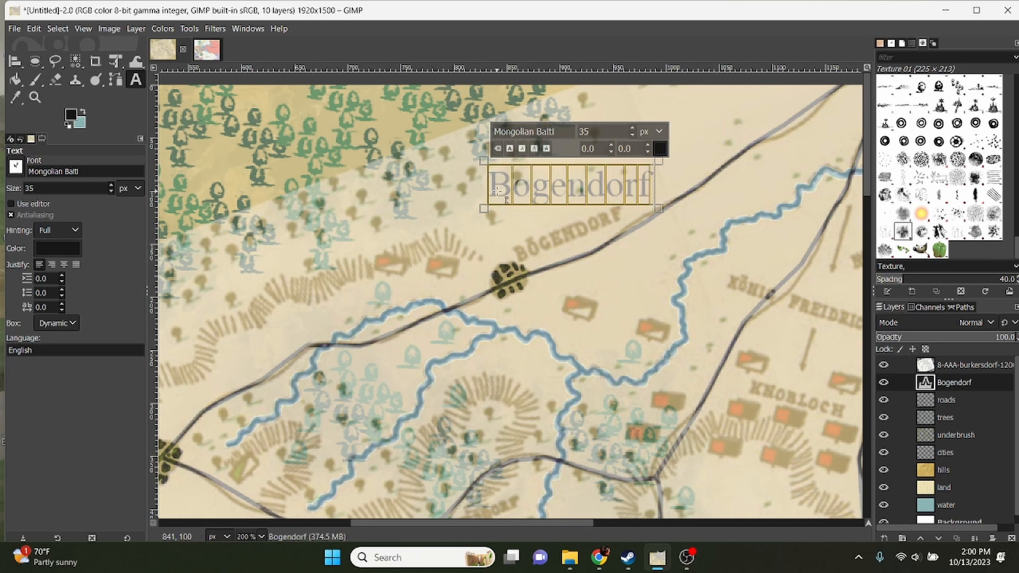
# Step: Replace the town label's text with the all-capitals name BOGENDORF
pyautogui.press('BackSpace')
pyautogui.write('bOG')
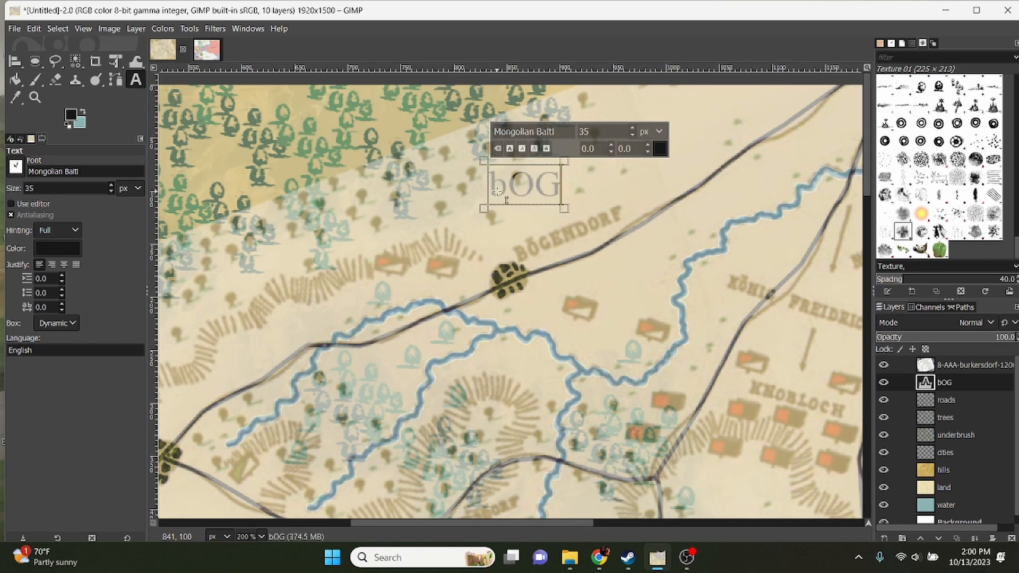
pyautogui.write('ENDORF')
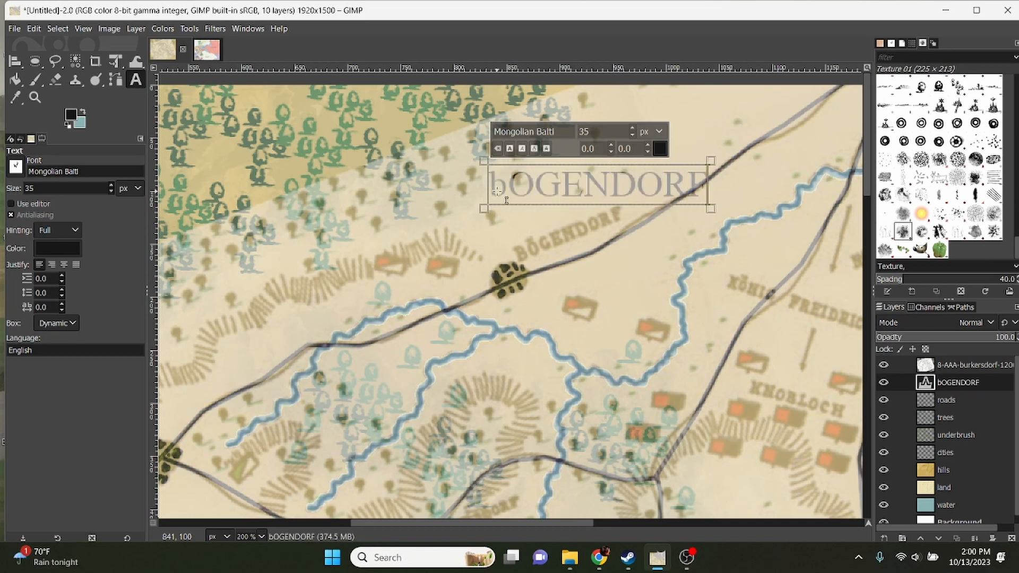
pyautogui.press('BackSpace')
pyautogui.write('B')
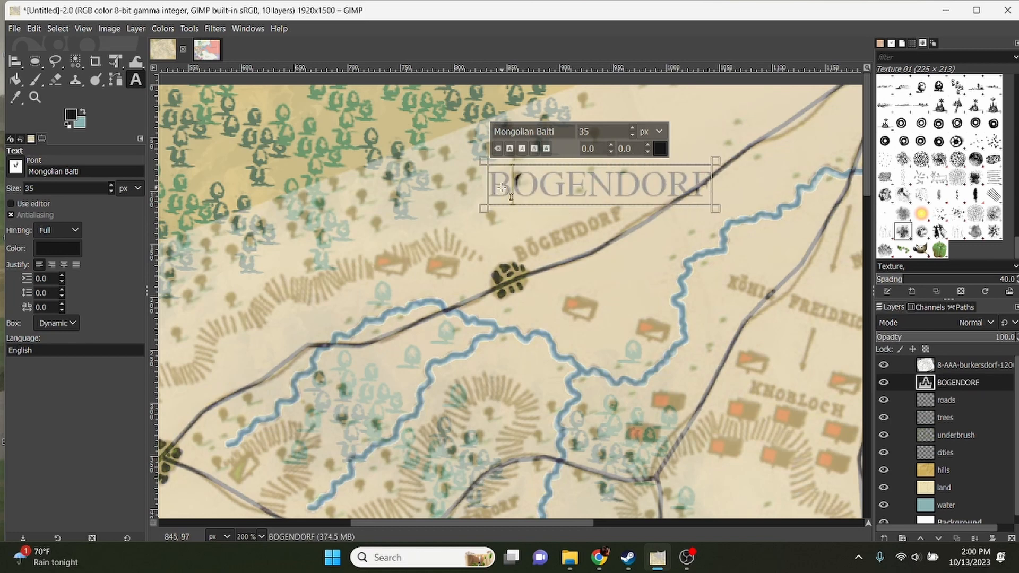
# Step: Make the whole BOGENDORF label bold and set its text size to 20 px
pyautogui.doubleClick(567, 180)
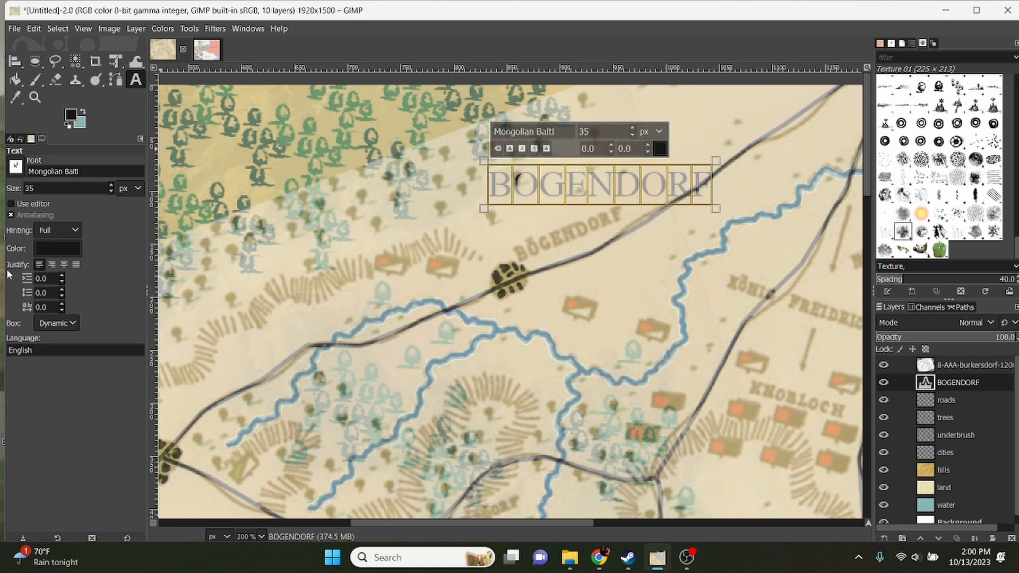
pyautogui.click(511, 148)
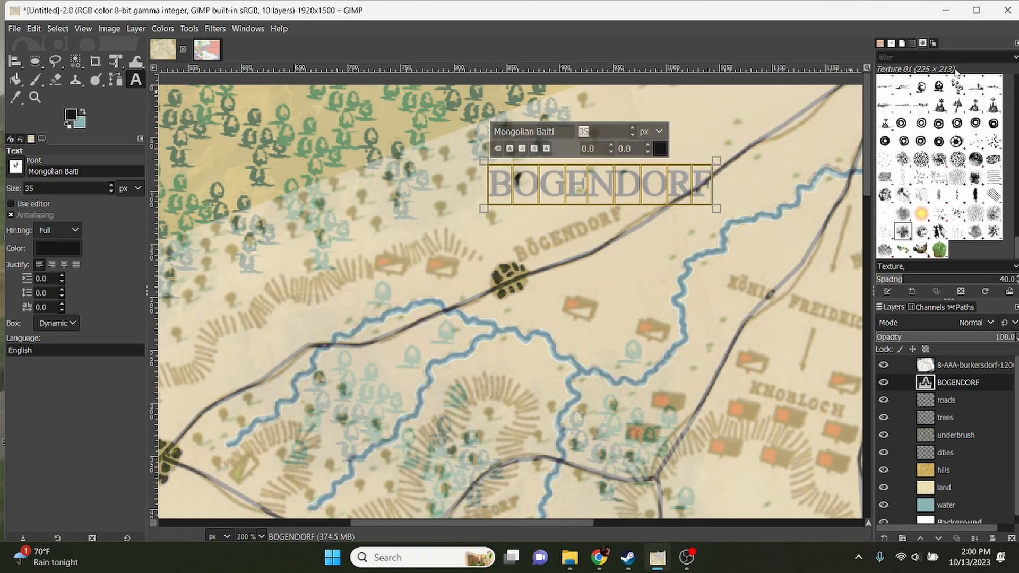
pyautogui.write('153')
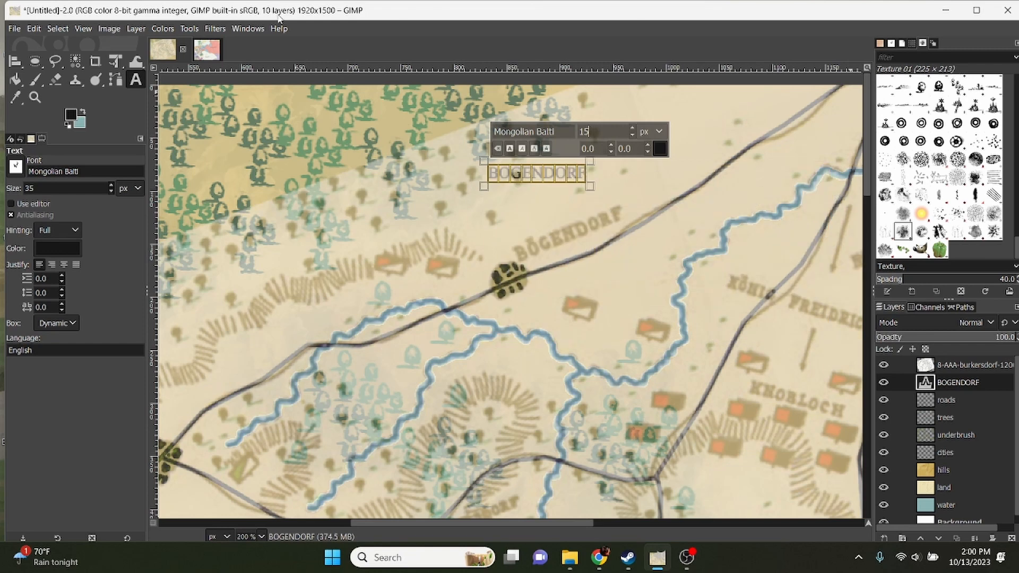
pyautogui.doubleClick(608, 135)
pyautogui.write('20')
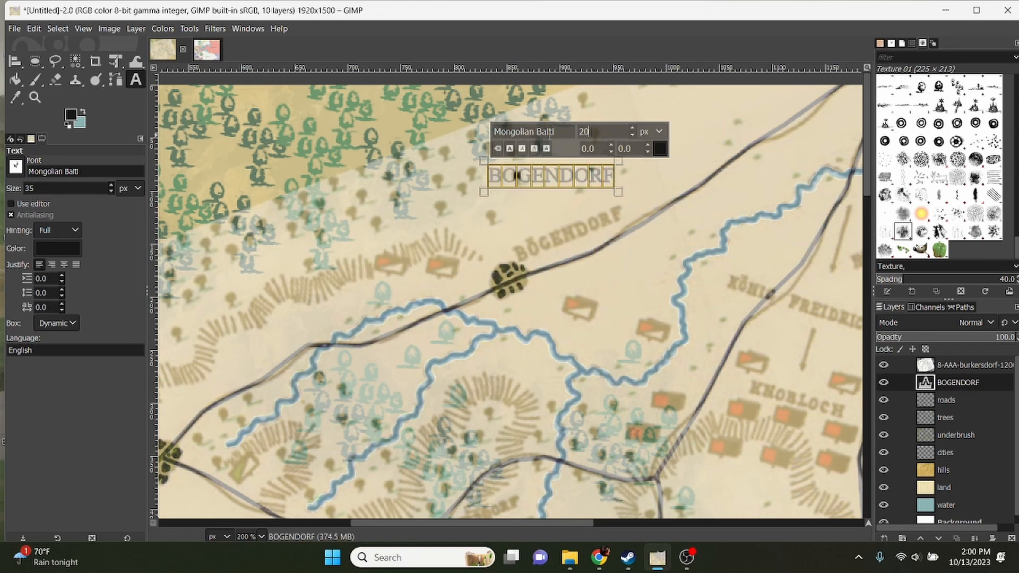
# Step: Hide the Burkersdorf reference layer and move the BOGENDORF label to just above its town symbol
pyautogui.click(15, 61)
pyautogui.click(53, 63)
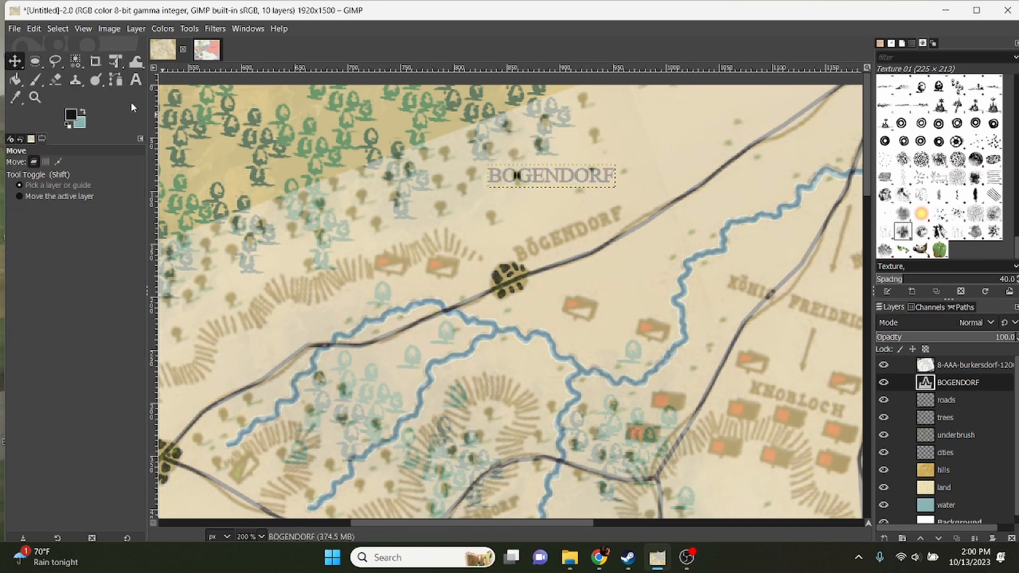
pyautogui.click(884, 365)
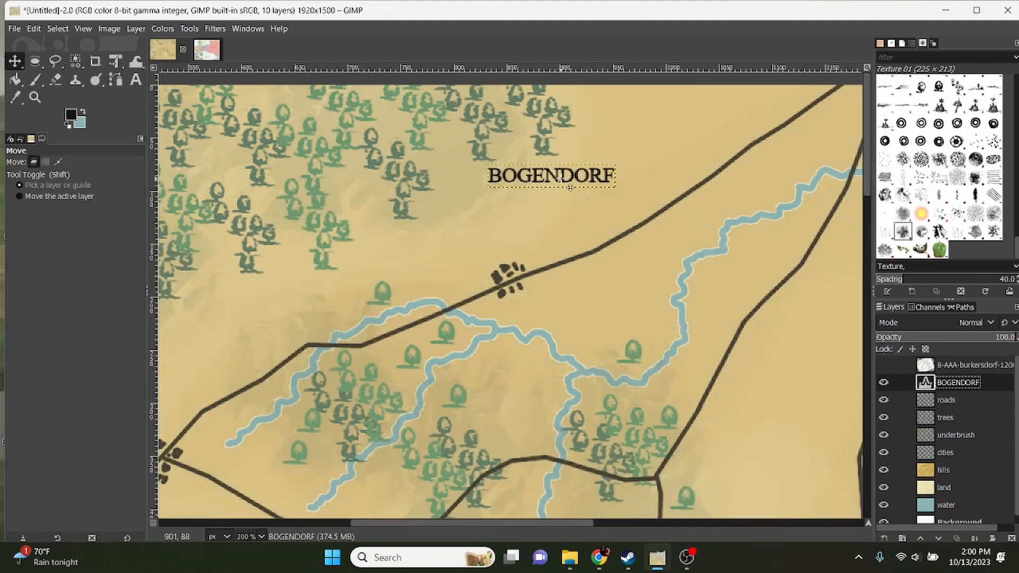
pyautogui.moveTo(560, 177); pyautogui.dragTo(510, 245)
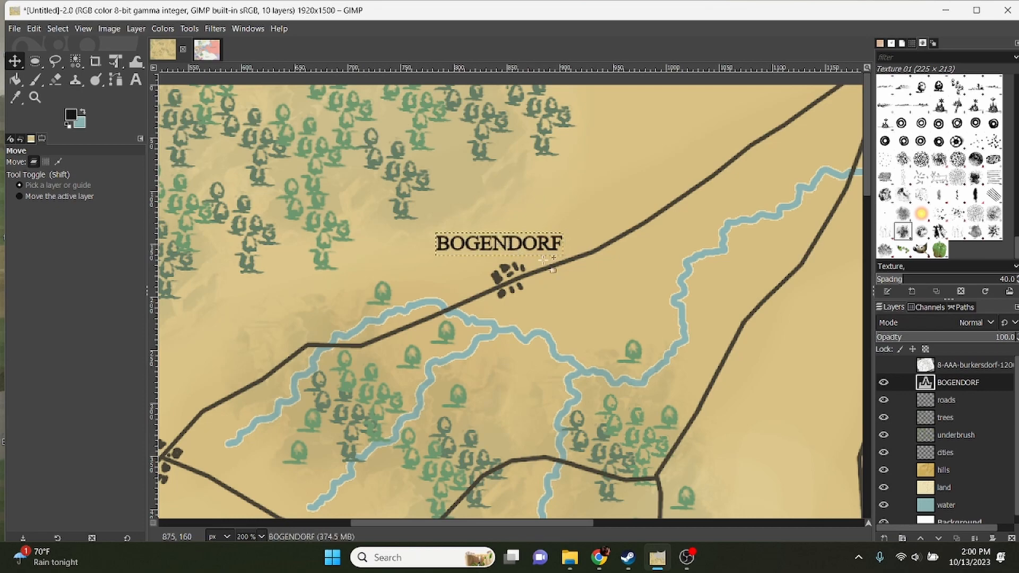
# Step: Examine the BOGENDORF label and the terrain across the whole map
pyautogui.scroll(-3, 619, 324)
pyautogui.scroll(-5, 617, 325)
pyautogui.hscroll(5, 618, 325)
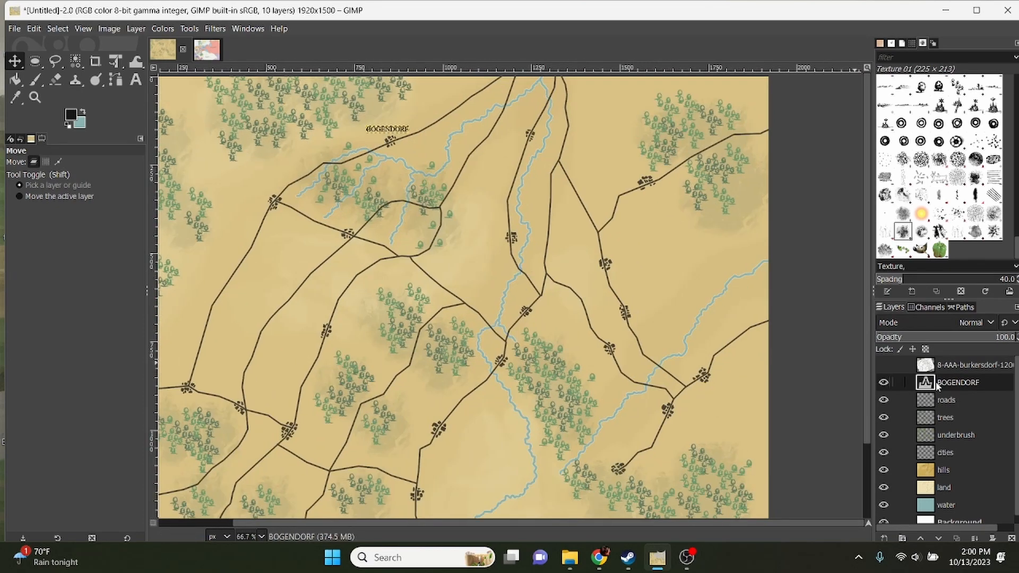
pyautogui.click(936, 404)
pyautogui.click(950, 382)
pyautogui.click(953, 366)
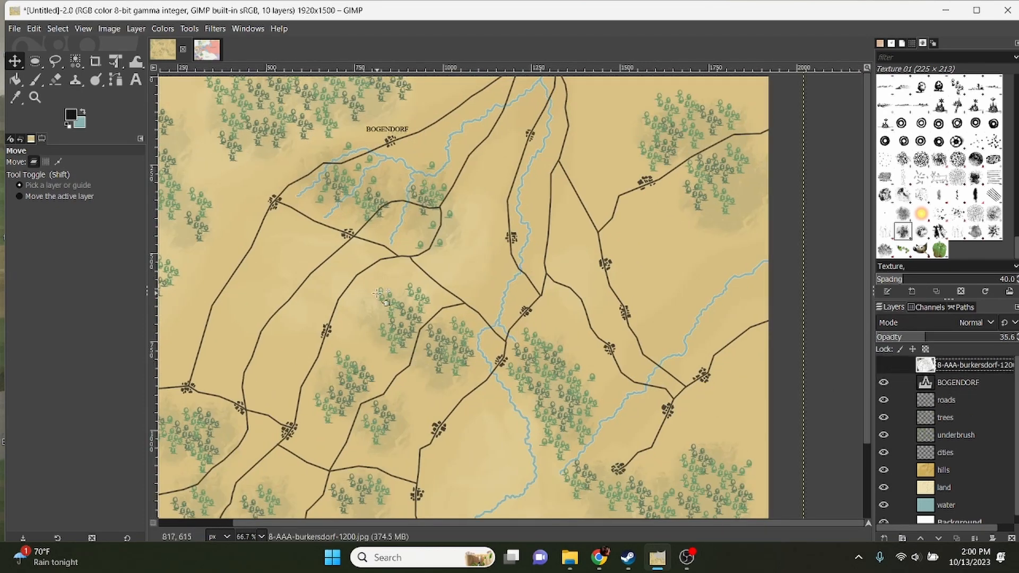
pyautogui.moveTo(377, 294); pyautogui.dragTo(525, 392)
pyautogui.scroll(-3, 524, 391)
pyautogui.hscroll(2, 525, 391)
pyautogui.scroll(-3, 470, 305)
pyautogui.hscroll(2, 470, 305)
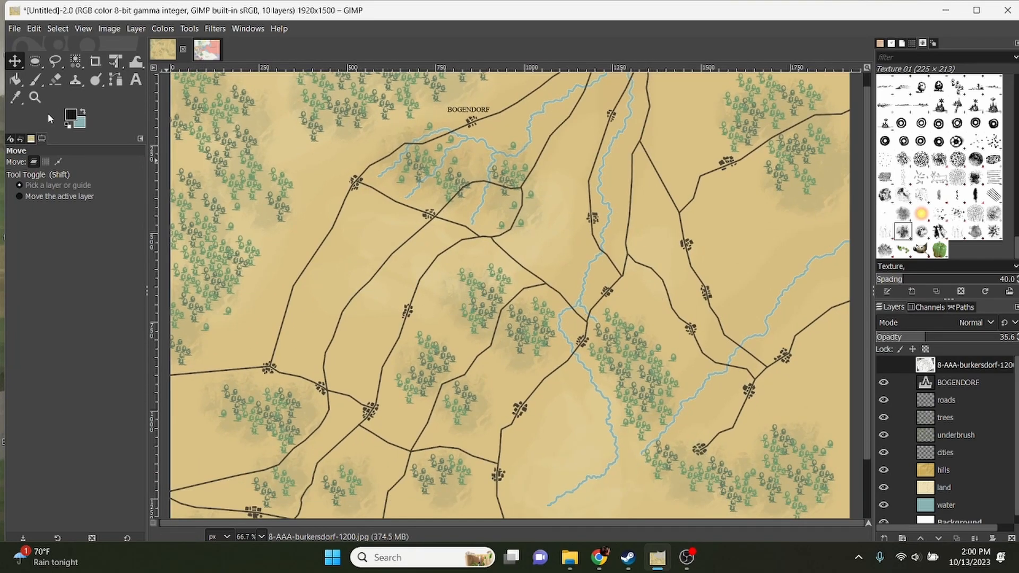
# Step: Swap the foreground and background colors and set the foreground to the muted brown 957e44
pyautogui.click(81, 113)
pyautogui.click(74, 115)
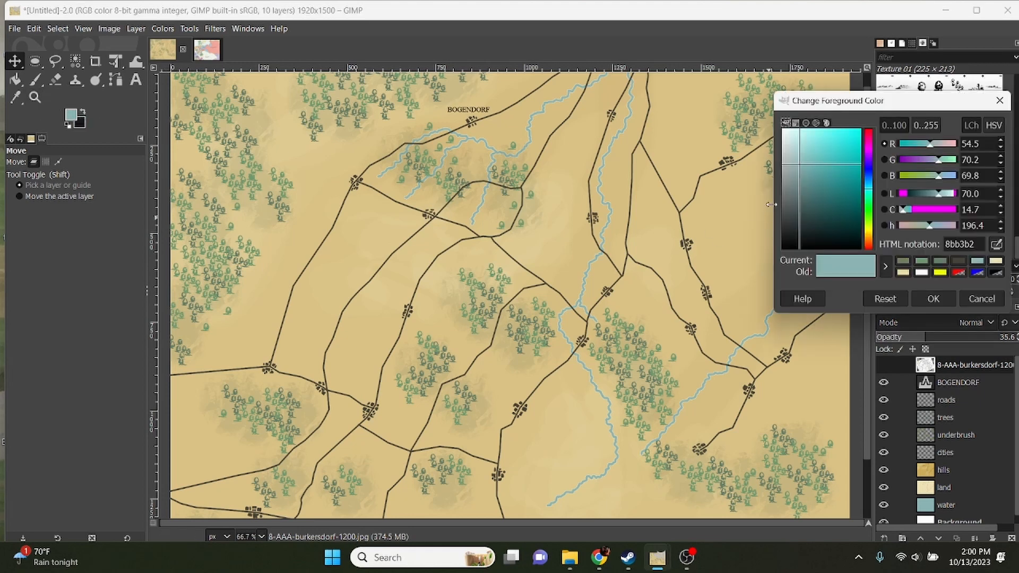
pyautogui.click(869, 234)
pyautogui.moveTo(833, 206); pyautogui.dragTo(829, 179)
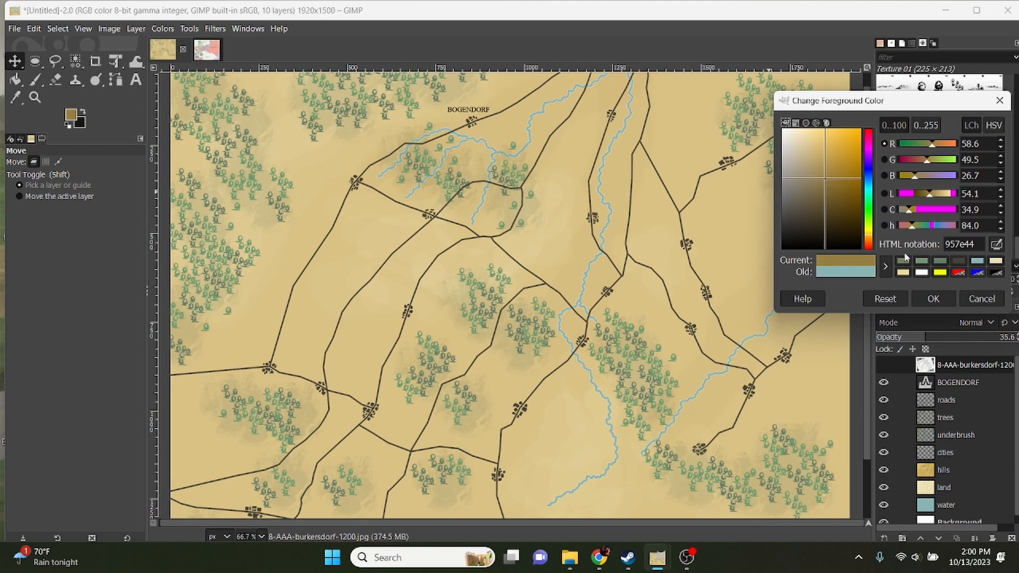
pyautogui.click(933, 298)
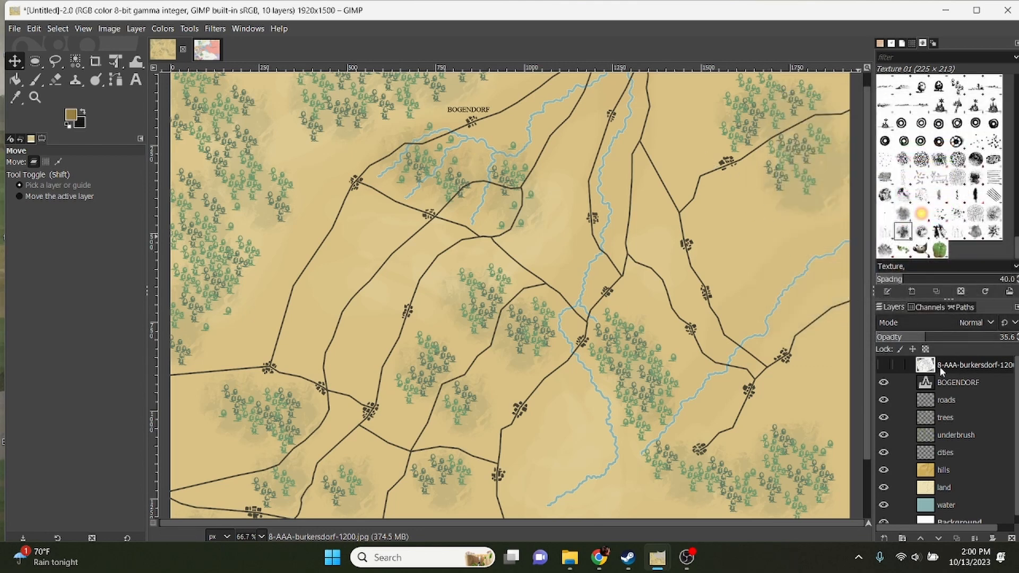
# Step: Create a transparent 1920 x 1500 px layer named FORTIFICATIONS directly above the roads layer
pyautogui.click(923, 406)
pyautogui.click(136, 28)
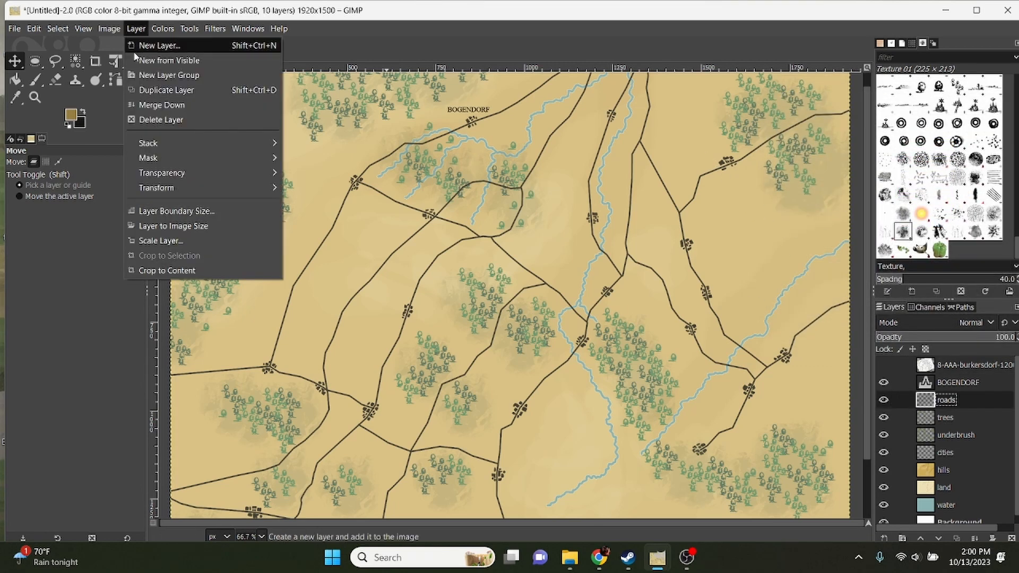
pyautogui.click(138, 59)
pyautogui.write('FORTIFICATIONS')
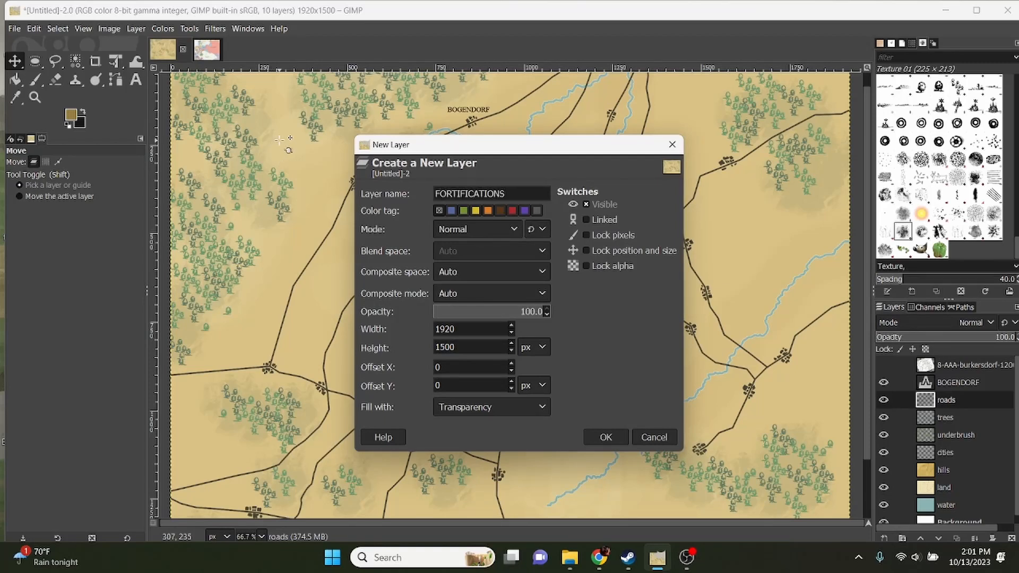
pyautogui.press('Return')
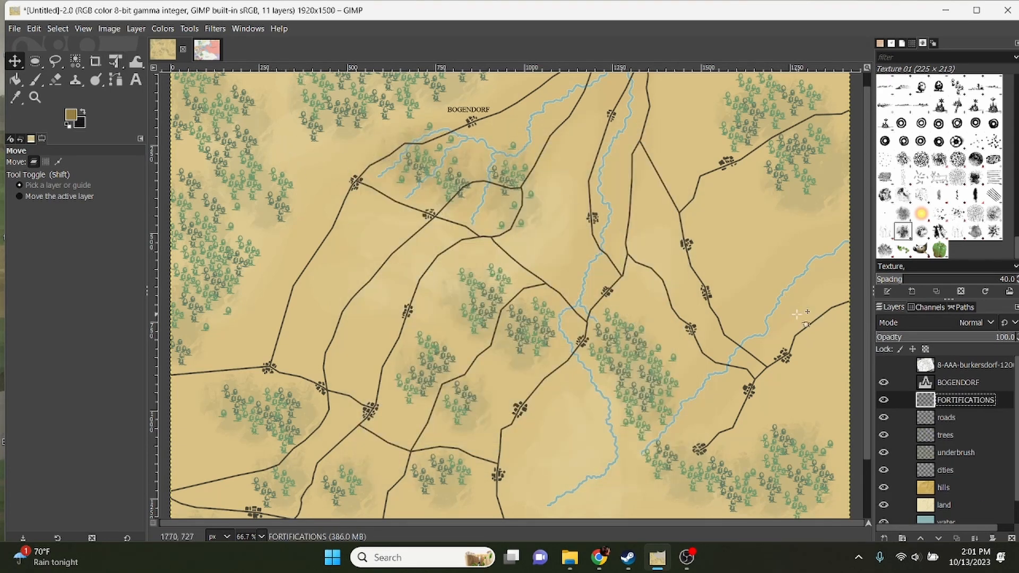
# Step: Show the Burkersdorf reference layer and set up the Paintbrush with the 2. Hardness 075 brush at size 7
pyautogui.click(883, 365)
pyautogui.click(113, 84)
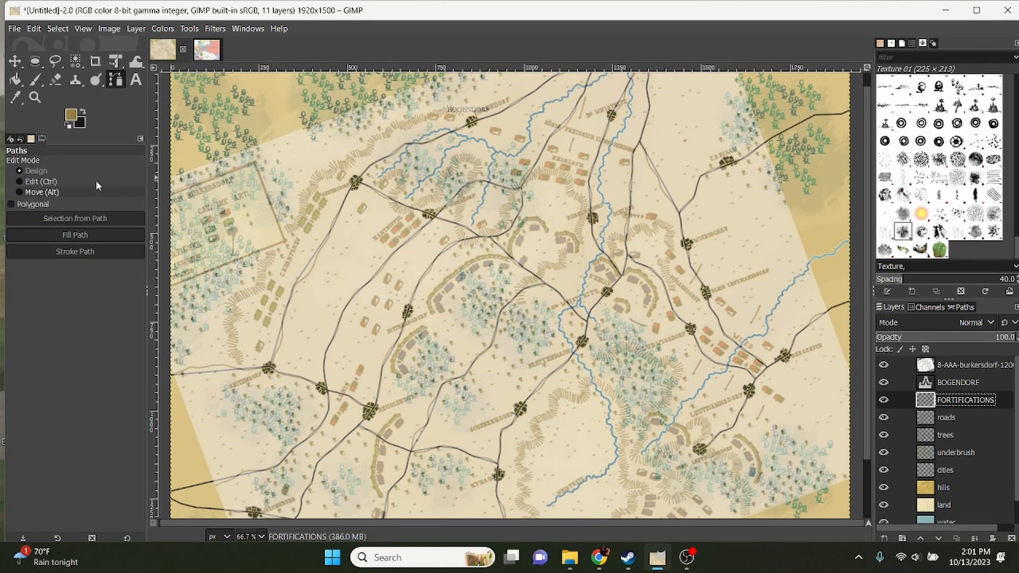
pyautogui.click(36, 97)
pyautogui.click(36, 80)
pyautogui.scroll(10, 939, 165)
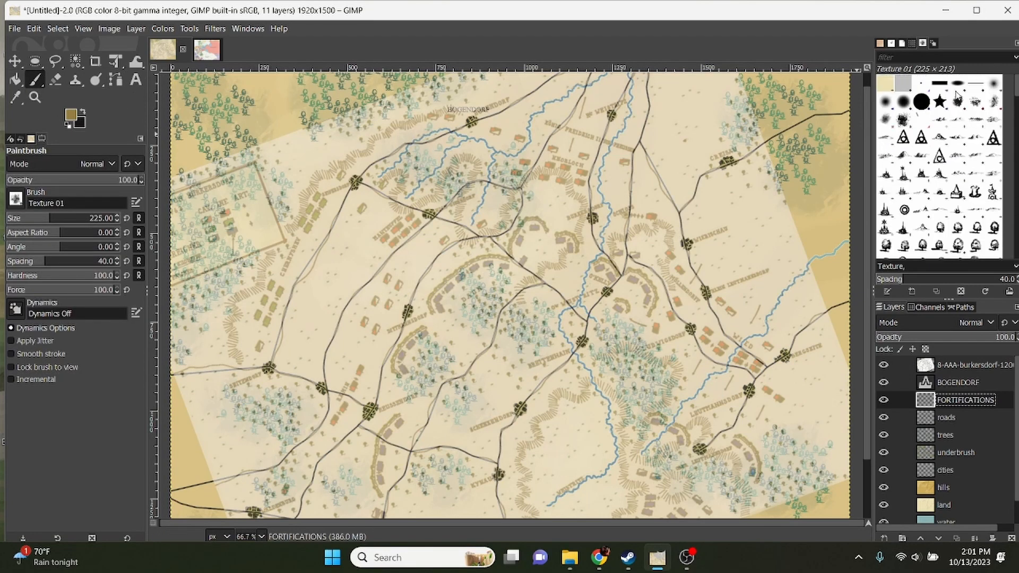
pyautogui.click(904, 103)
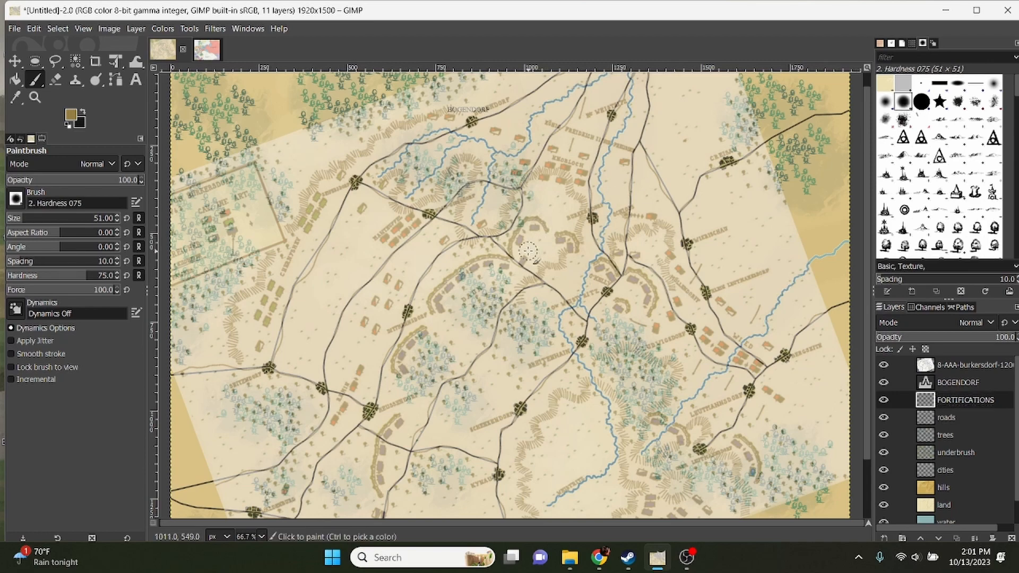
pyautogui.click(14, 222)
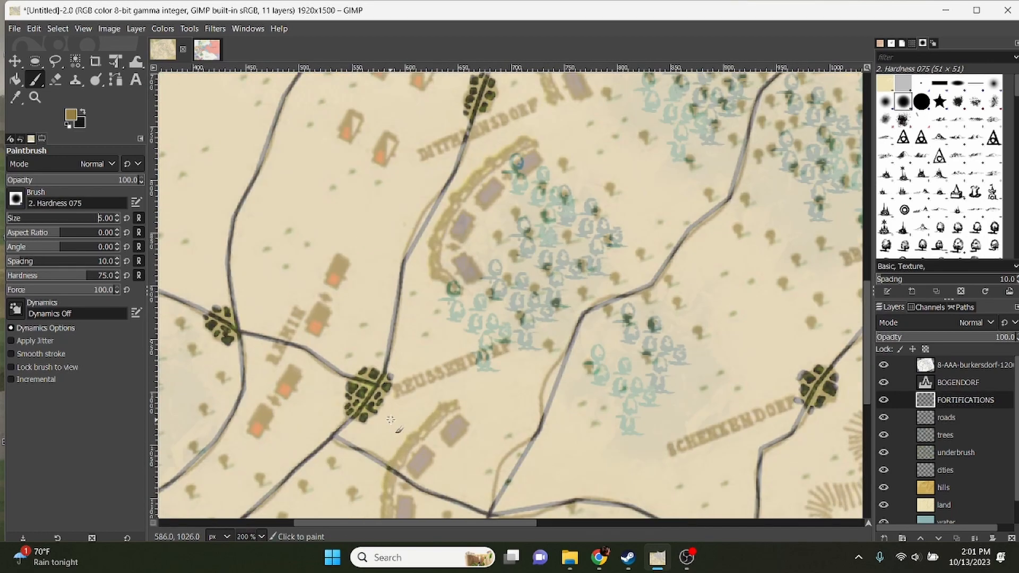
pyautogui.press('2')
pyautogui.moveTo(437, 417); pyautogui.dragTo(418, 430)
pyautogui.hotkey('ctrl', 'z')
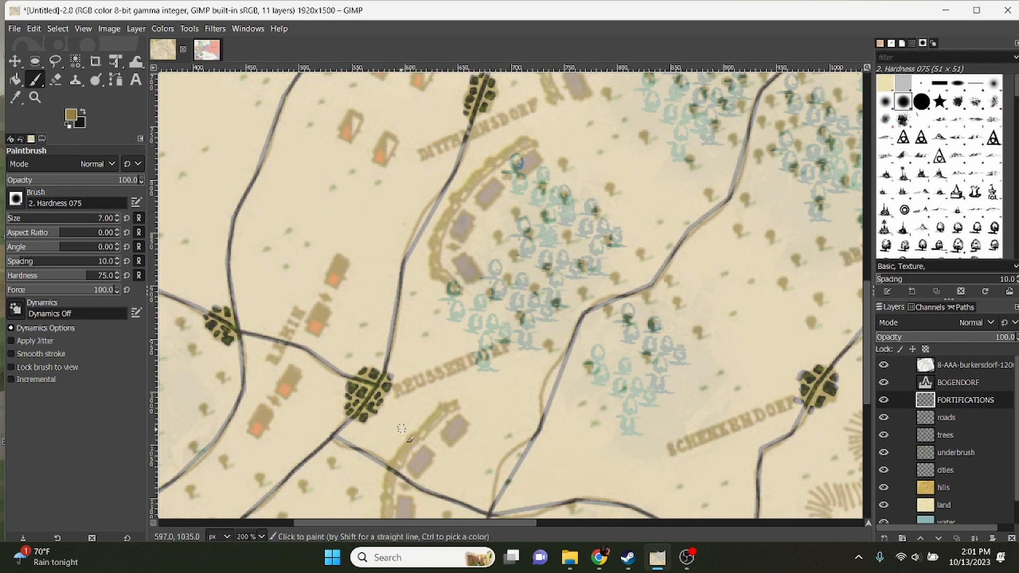
# Step: Try to paint the fortification line south-east of Reussendorf freehand on the FORTIFICATIONS layer
pyautogui.moveTo(398, 456); pyautogui.dragTo(443, 416)
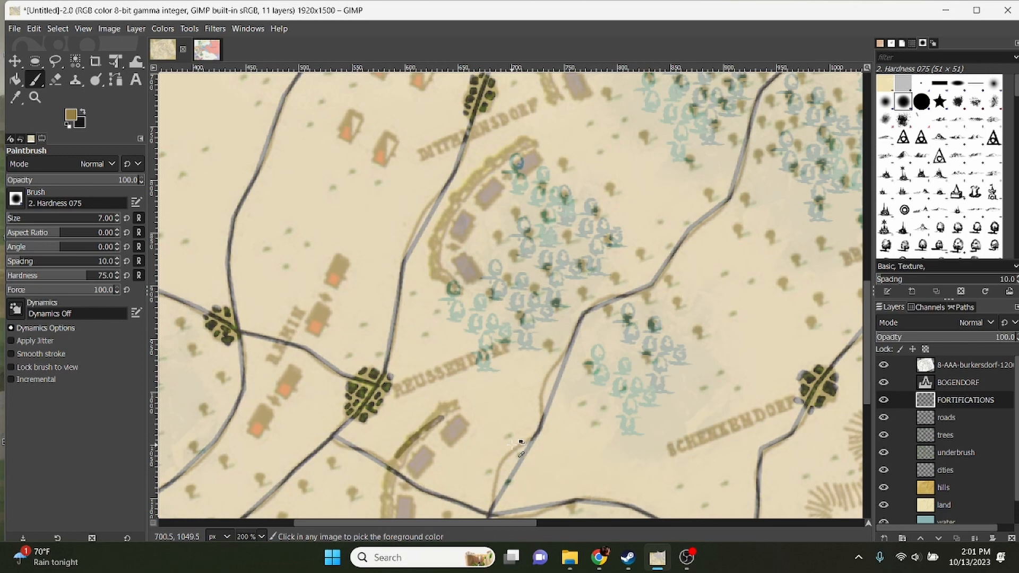
pyautogui.hotkey('ctrl', 'z')
pyautogui.scroll(-3, 825, 386)
pyautogui.hscroll(-2, 826, 385)
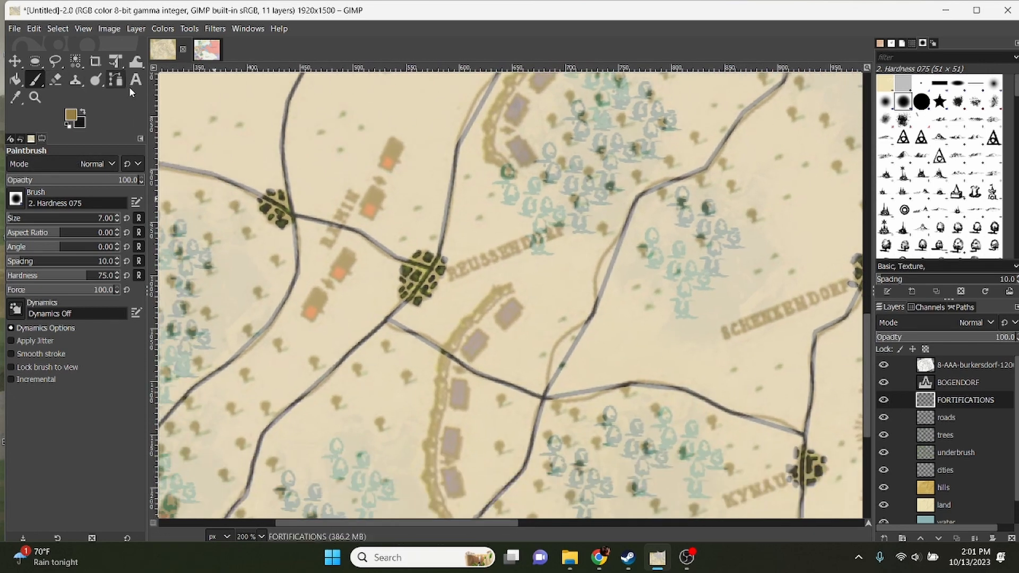
# Step: Switch to the Paths tool and change the foreground color to a brighter orange-brown
pyautogui.click(116, 80)
pyautogui.click(71, 116)
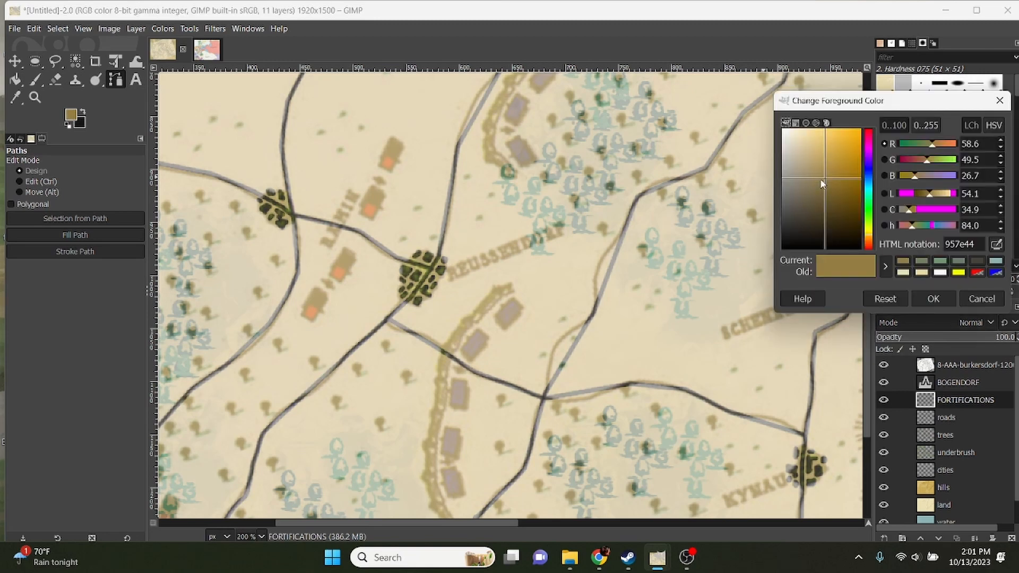
pyautogui.moveTo(865, 240); pyautogui.dragTo(867, 243)
pyautogui.moveTo(826, 160)
pyautogui.mouseDown()
pyautogui.moveTo(827, 129)
pyautogui.moveTo(834, 165)
pyautogui.mouseUp()
pyautogui.click(933, 299)
# Step: Trace a zigzag path northward along the fortification south of Reussendorf, starting at its southern end
pyautogui.scroll(-10, 480, 237)
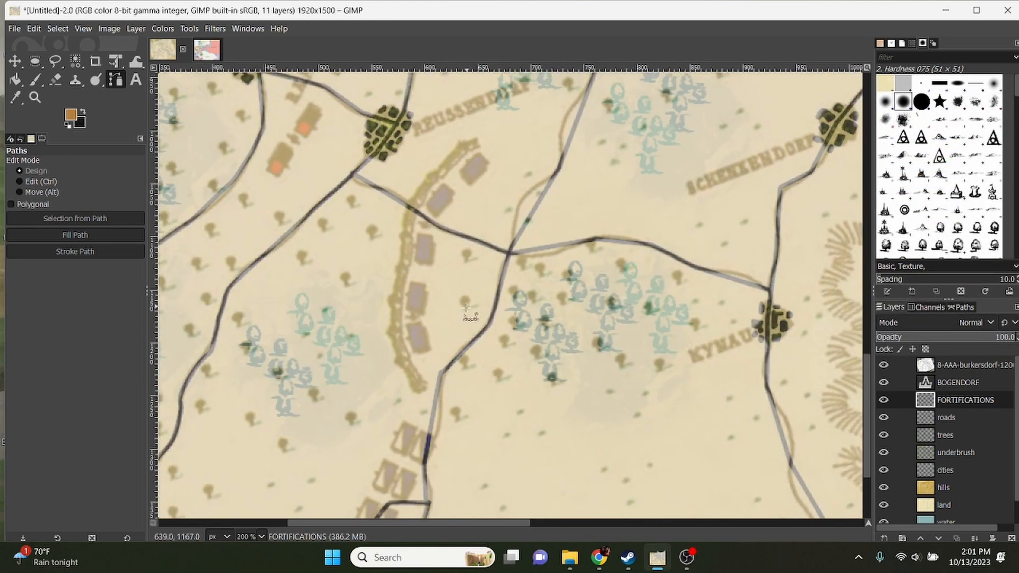
pyautogui.moveTo(288, 388); pyautogui.dragTo(367, 438)
pyautogui.click(501, 300)
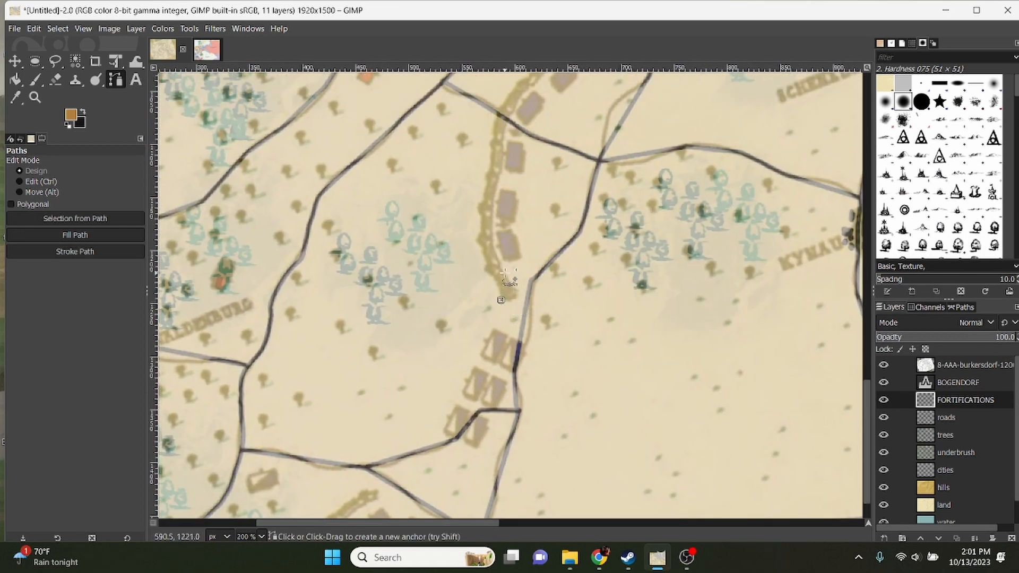
pyautogui.moveTo(505, 273); pyautogui.dragTo(475, 259)
pyautogui.click(489, 232)
pyautogui.click(474, 205)
pyautogui.click(493, 202)
pyautogui.click(493, 171)
pyautogui.click(495, 132)
pyautogui.click(516, 106)
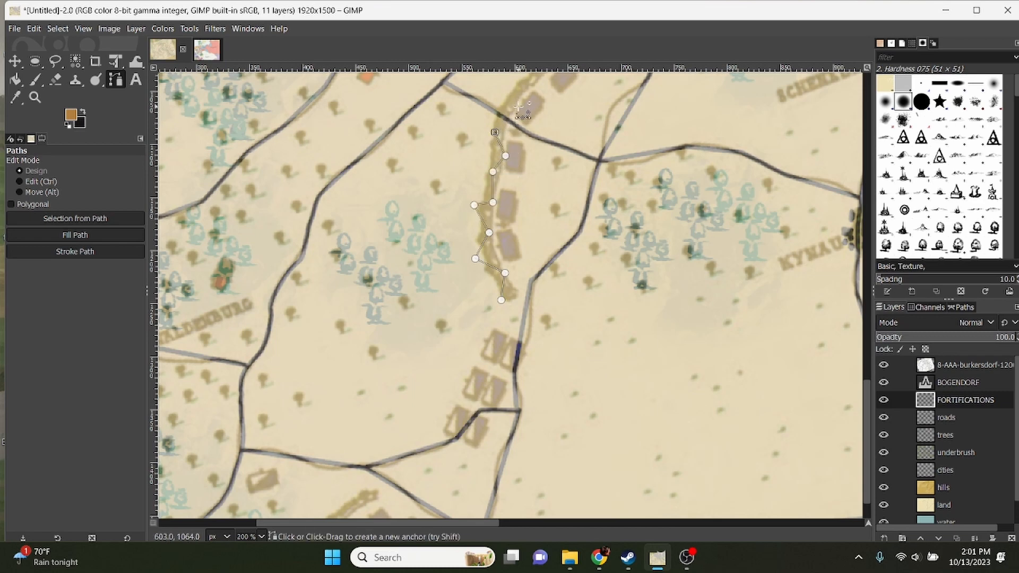
# Step: Extend the zigzag path to the fortification's north-eastern end and stroke it in orange-brown on the FORTIFICATIONS layer
pyautogui.scroll(3, 487, 192)
pyautogui.click(489, 185)
pyautogui.click(508, 180)
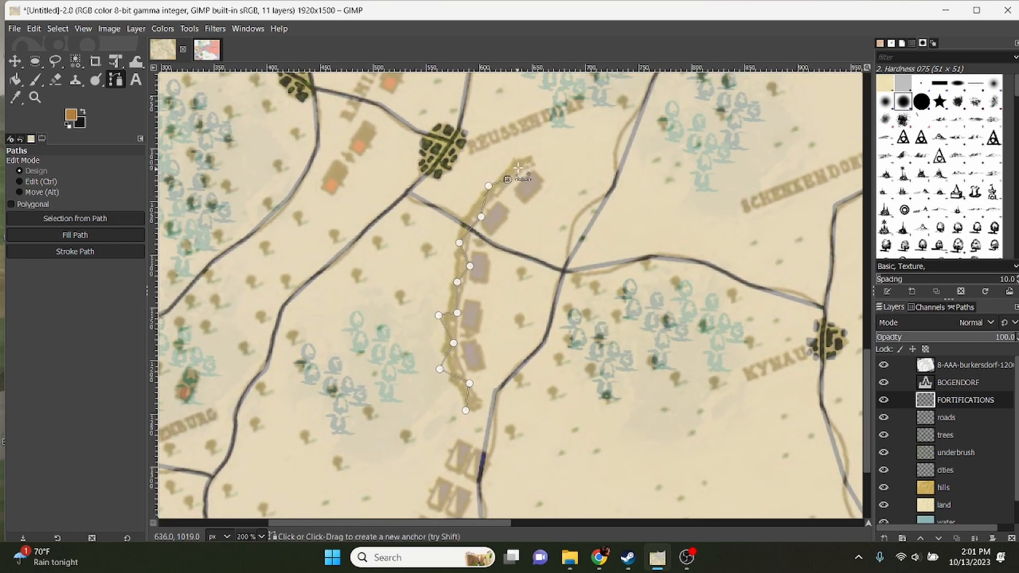
pyautogui.click(525, 158)
pyautogui.click(74, 251)
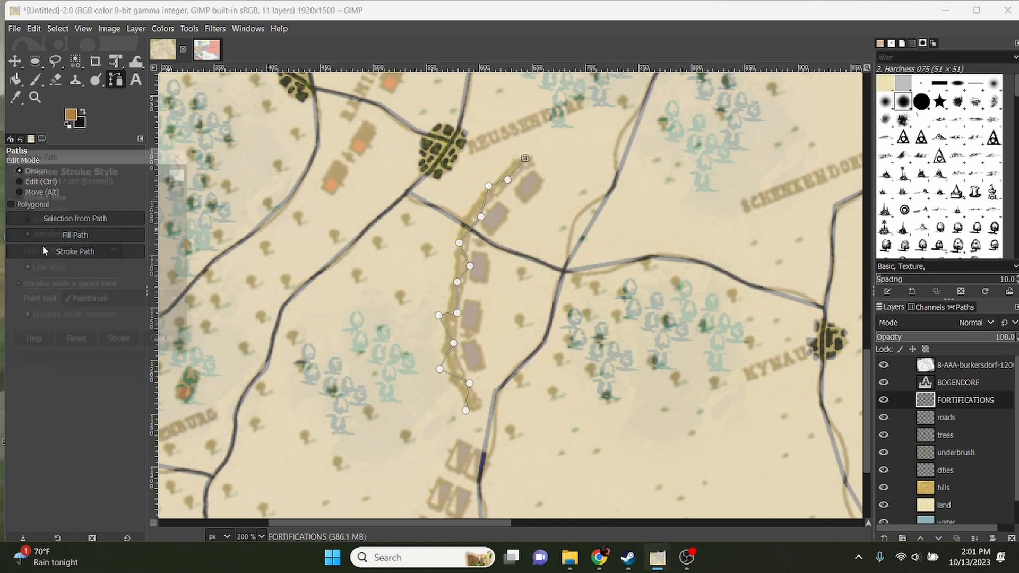
pyautogui.click(130, 350)
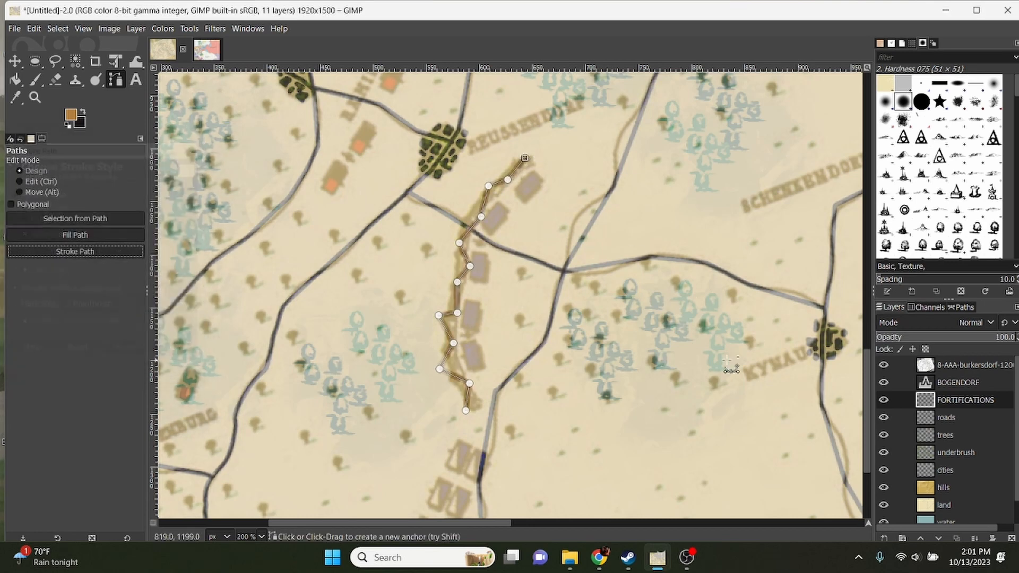
# Step: Hide the reference layer and examine the stroked fortification line against the roads and forests
pyautogui.click(884, 365)
pyautogui.scroll(-1, 520, 287)
pyautogui.press('m')
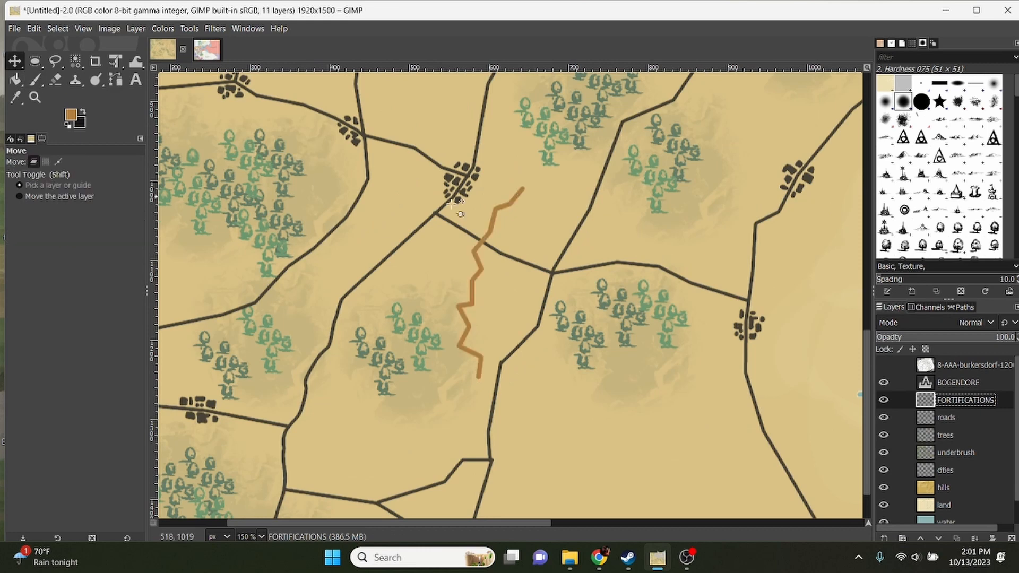
pyautogui.scroll(-3, 602, 238)
pyautogui.scroll(4, 660, 242)
pyautogui.moveTo(656, 240); pyautogui.dragTo(601, 298)
pyautogui.scroll(-1, 598, 297)
pyautogui.scroll(1, 504, 406)
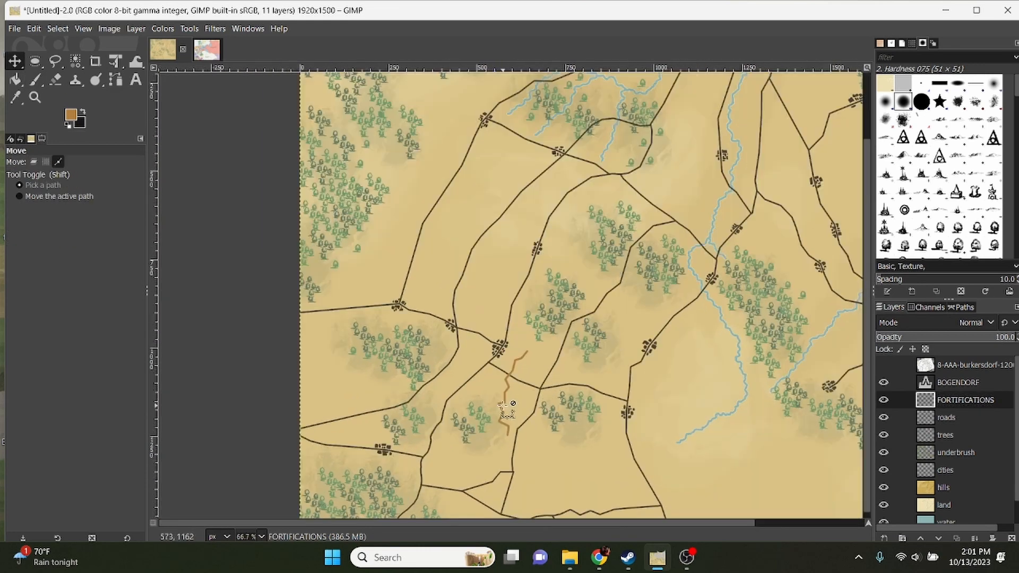
pyautogui.scroll(1, 507, 409)
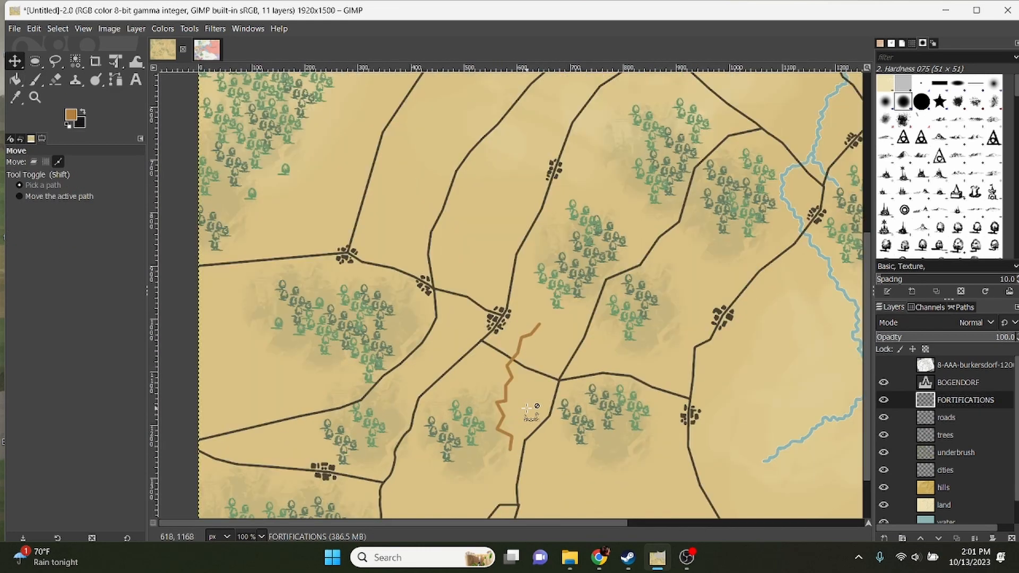
# Step: Compare the map with and without the FORTIFICATIONS layer, leaving that layer hidden
pyautogui.click(884, 400)
pyautogui.click(886, 402)
pyautogui.click(884, 400)
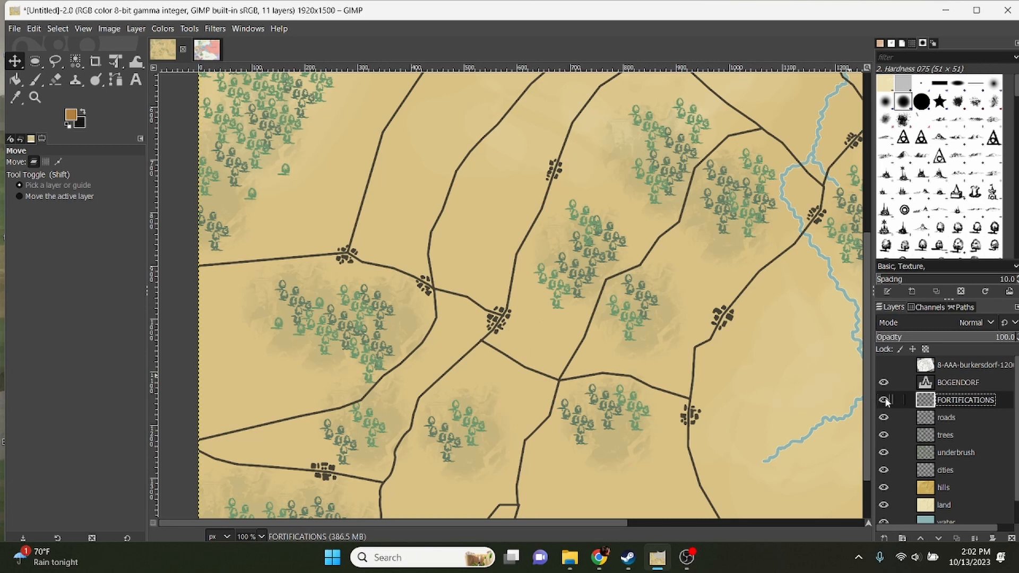
pyautogui.click(884, 400)
pyautogui.click(884, 400)
pyautogui.click(884, 400)
pyautogui.click(884, 400)
pyautogui.scroll(-2, 541, 366)
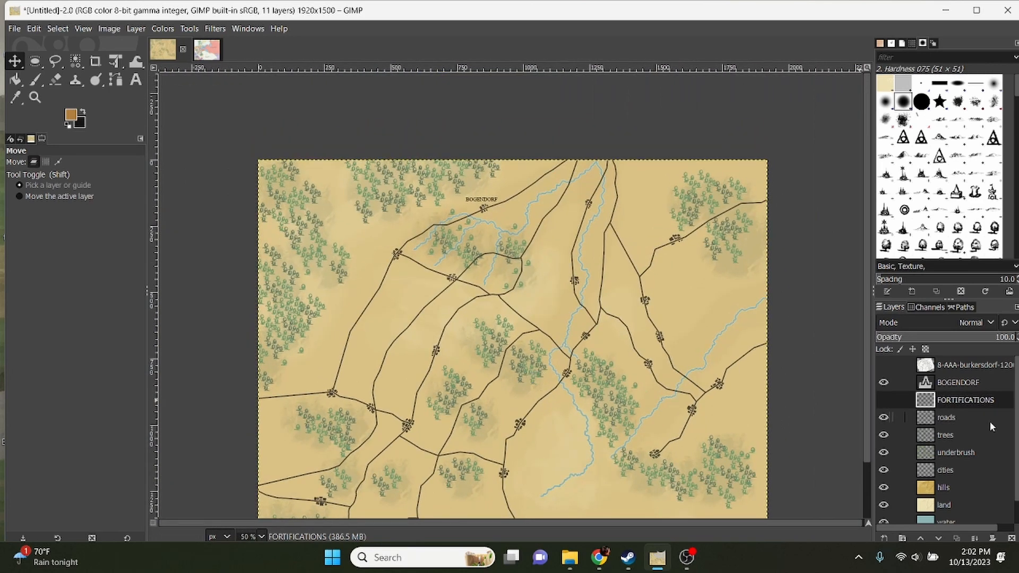
# Step: Duplicate the BOGENDORF label layer and place the copy just below the northern town symbol west of the river
pyautogui.click(944, 383)
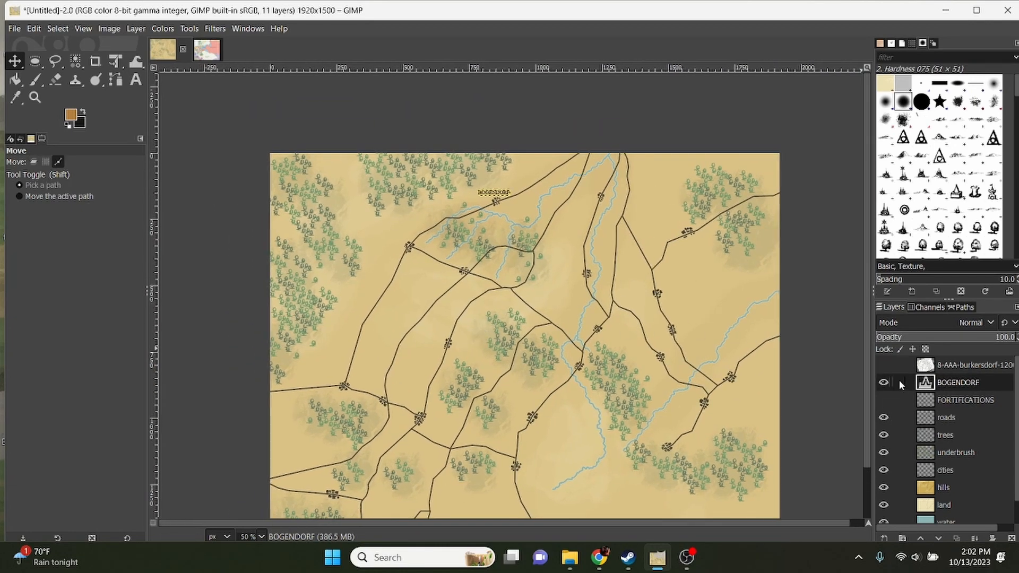
pyautogui.hotkey('ctrl', 'c')
pyautogui.hotkey('ctrl', 'v')
pyautogui.click(884, 537)
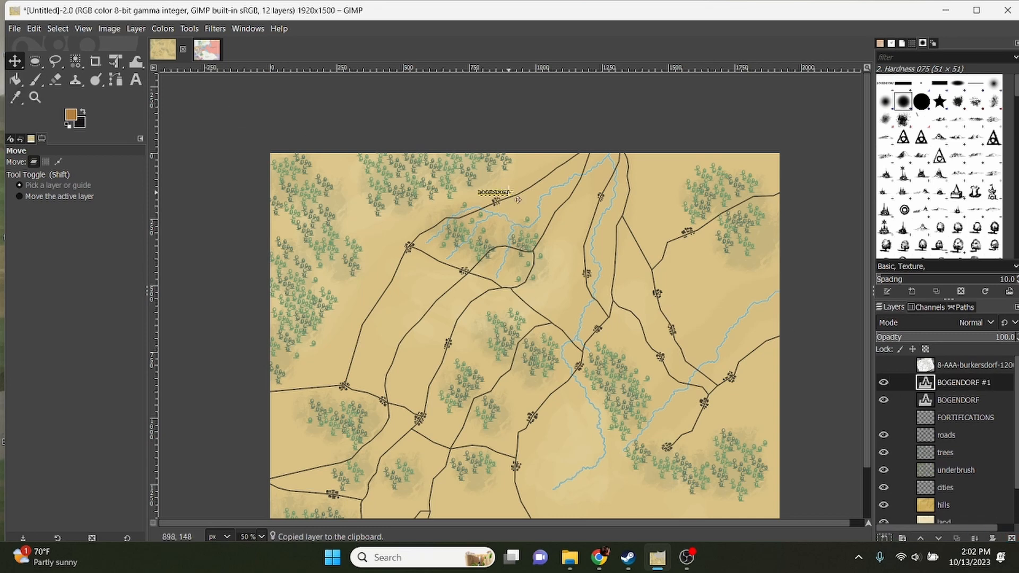
pyautogui.press('2')
pyautogui.moveTo(513, 223); pyautogui.dragTo(472, 215)
pyautogui.click(884, 365)
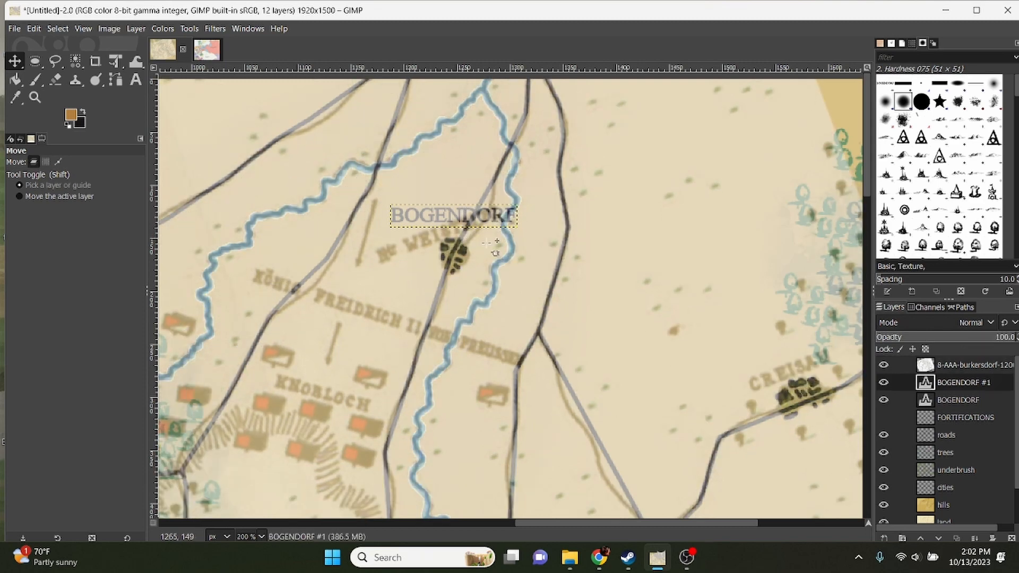
pyautogui.click(884, 366)
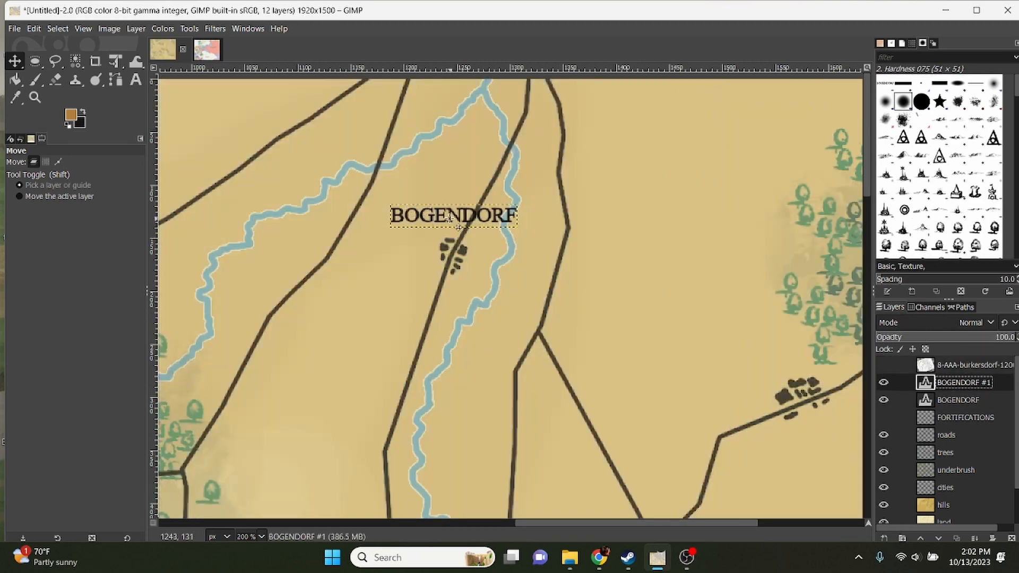
pyautogui.moveTo(446, 219); pyautogui.dragTo(438, 303)
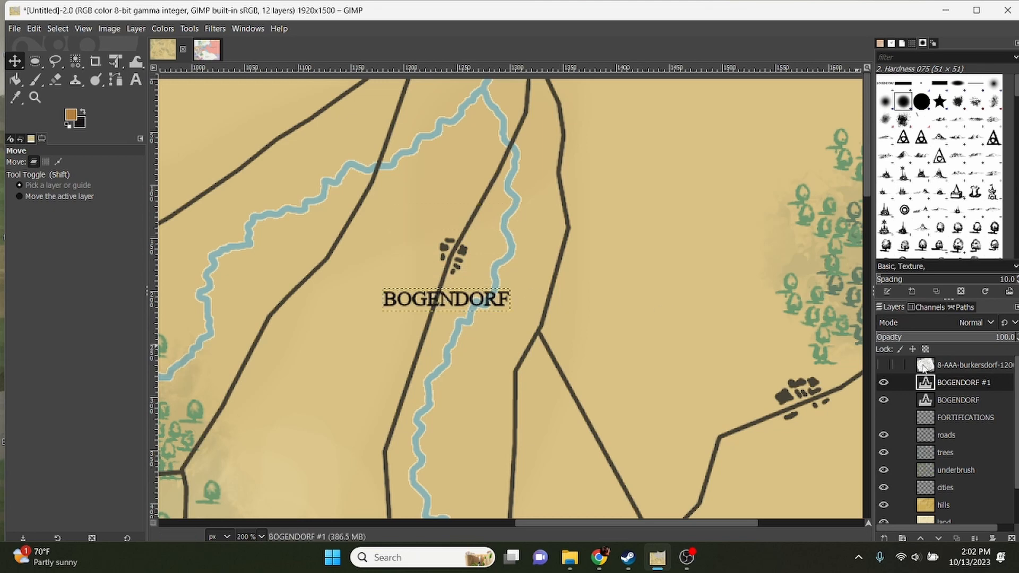
# Step: Show the reference layer and replace the copied label's text with WEIST, in capitals
pyautogui.click(883, 365)
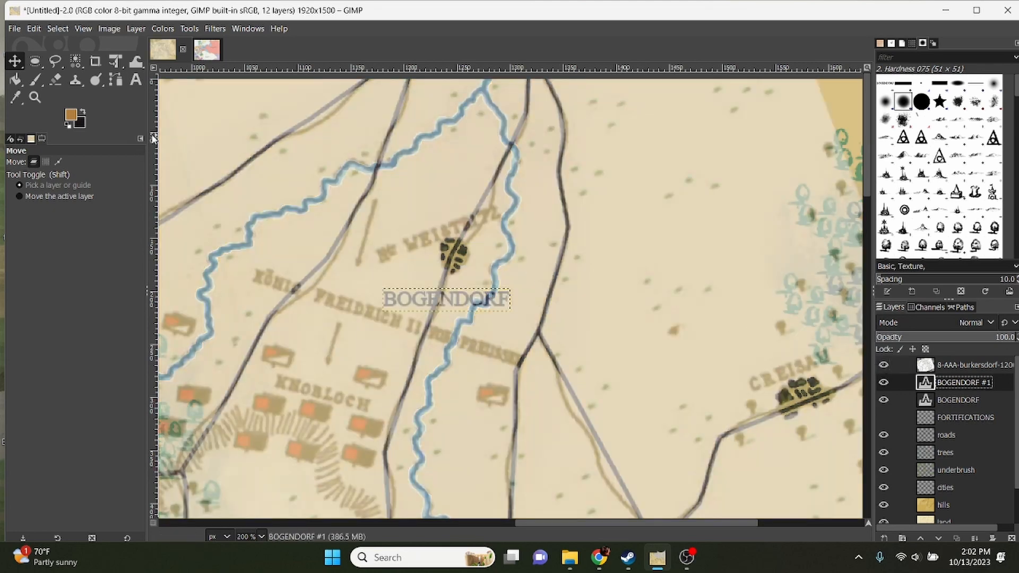
pyautogui.click(135, 79)
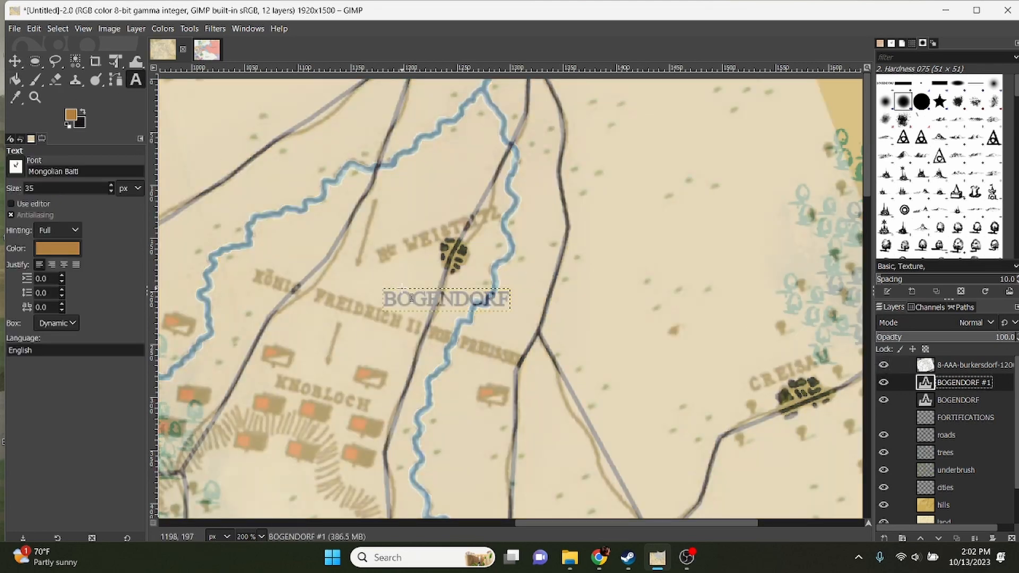
pyautogui.click(411, 299)
pyautogui.doubleClick(411, 299)
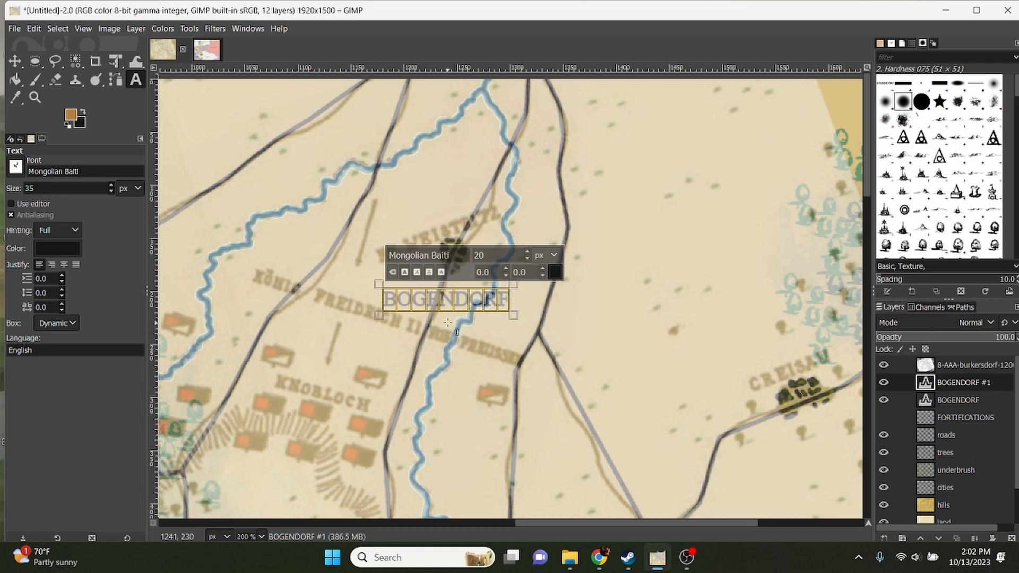
pyautogui.write('w')
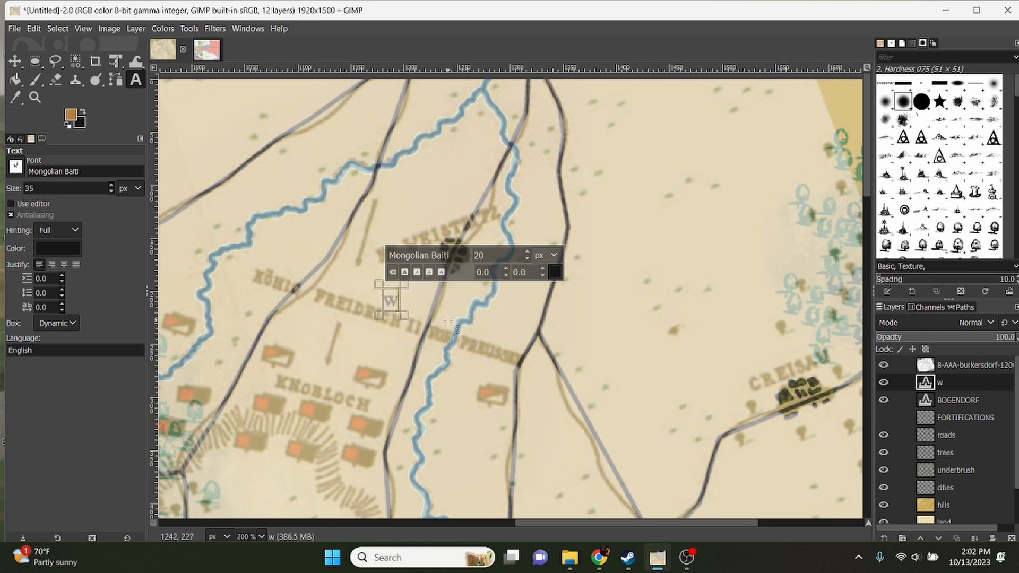
pyautogui.press('BackSpace')
pyautogui.write('W')
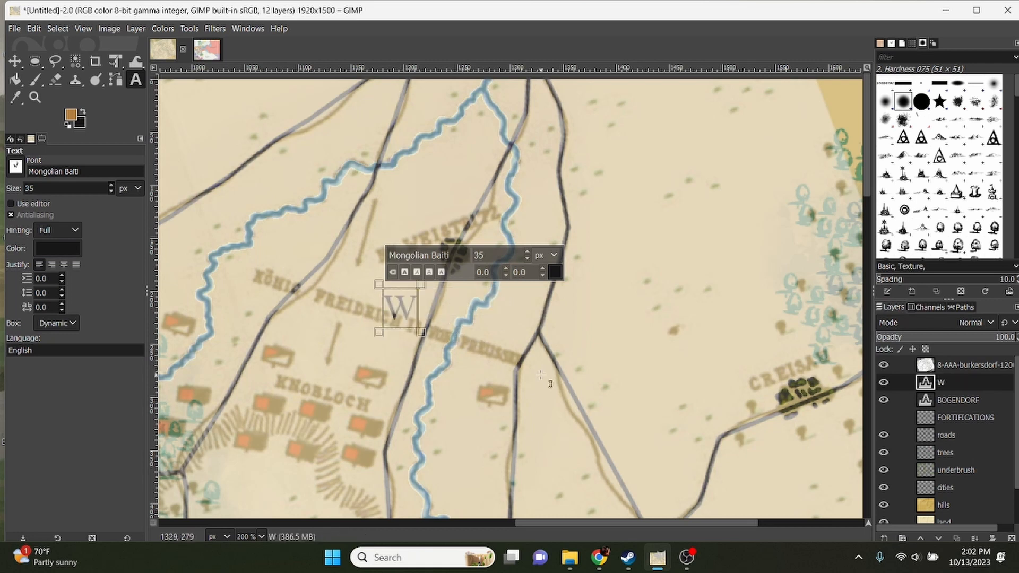
pyautogui.write('EIS')
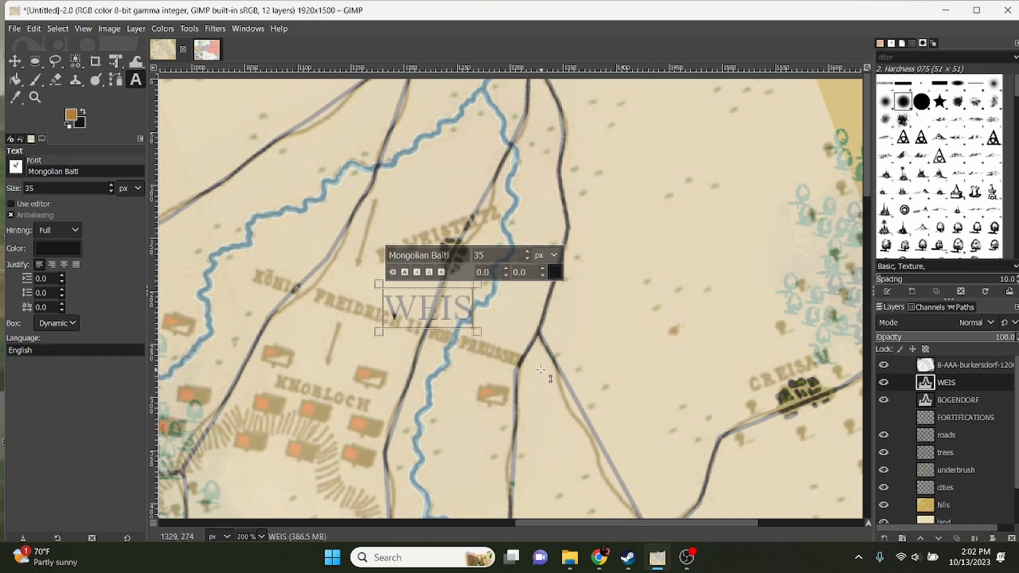
pyautogui.write('T')
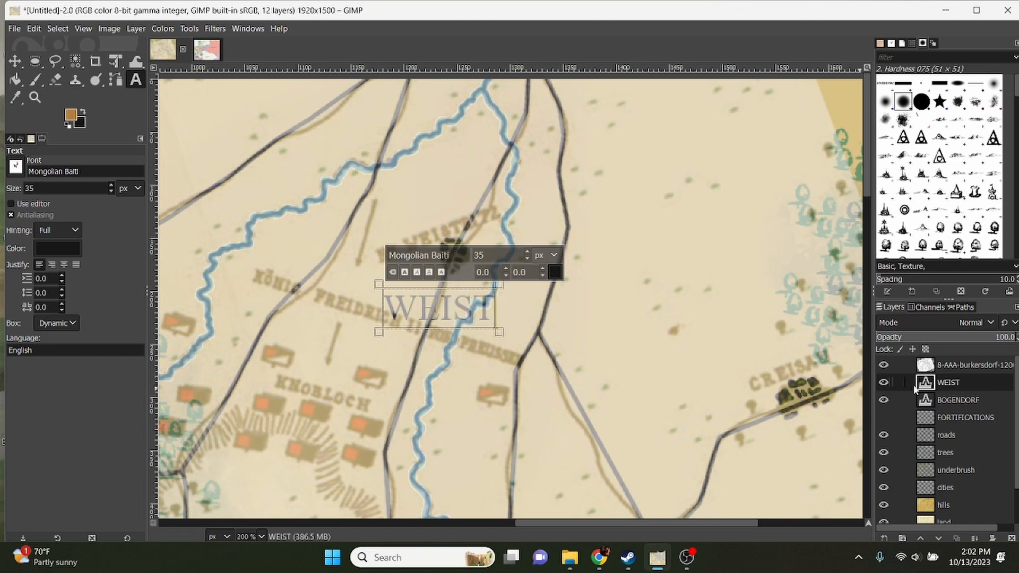
# Step: Check the town's name on the reference layer at full opacity, and fade that layer back to 39.4
pyautogui.click(960, 364)
pyautogui.moveTo(934, 341); pyautogui.dragTo(1016, 339)
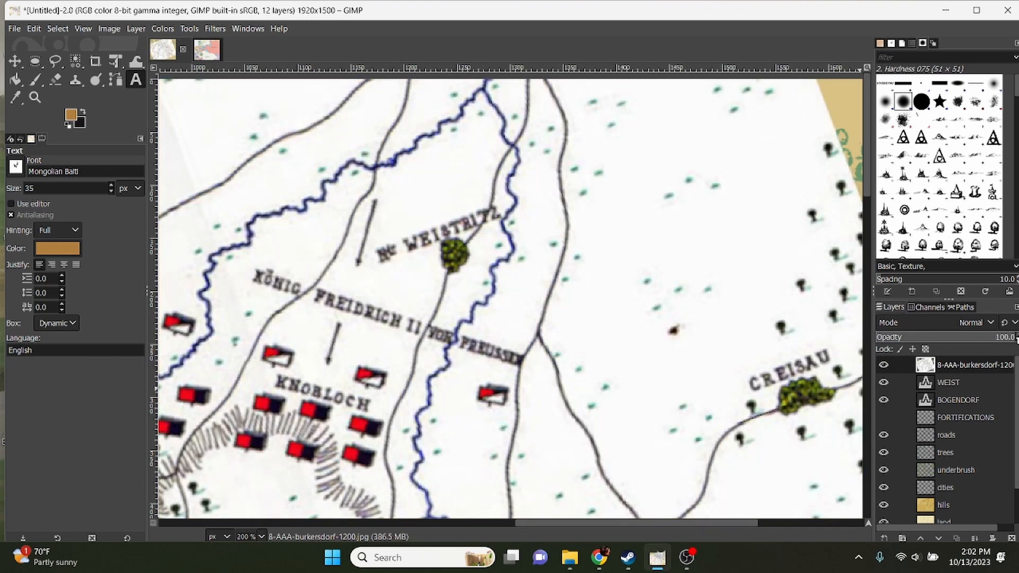
pyautogui.moveTo(1017, 340); pyautogui.dragTo(930, 353)
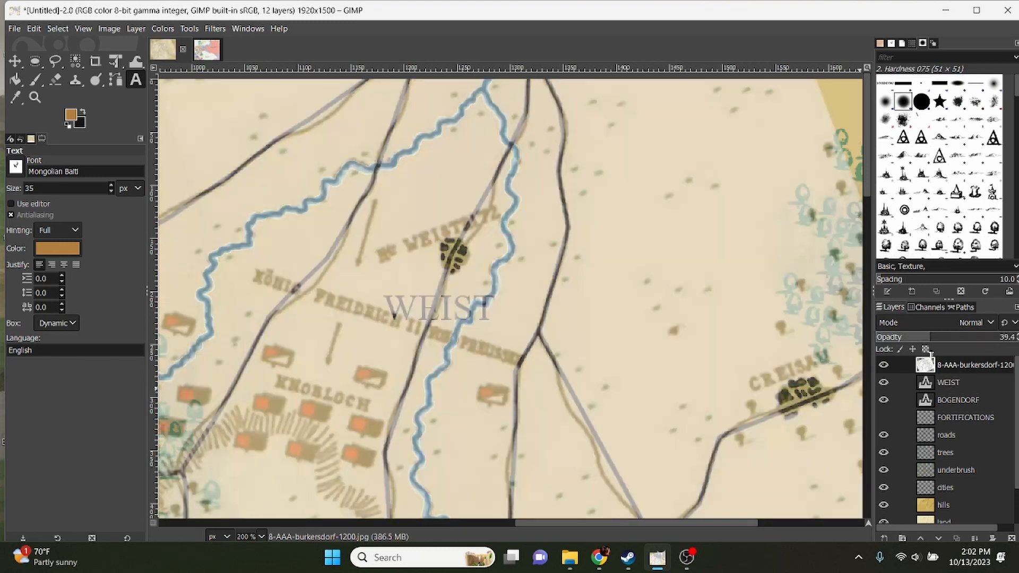
# Step: Complete the WEIST label's text as WEISTRITZ
pyautogui.click(938, 386)
pyautogui.click(488, 308)
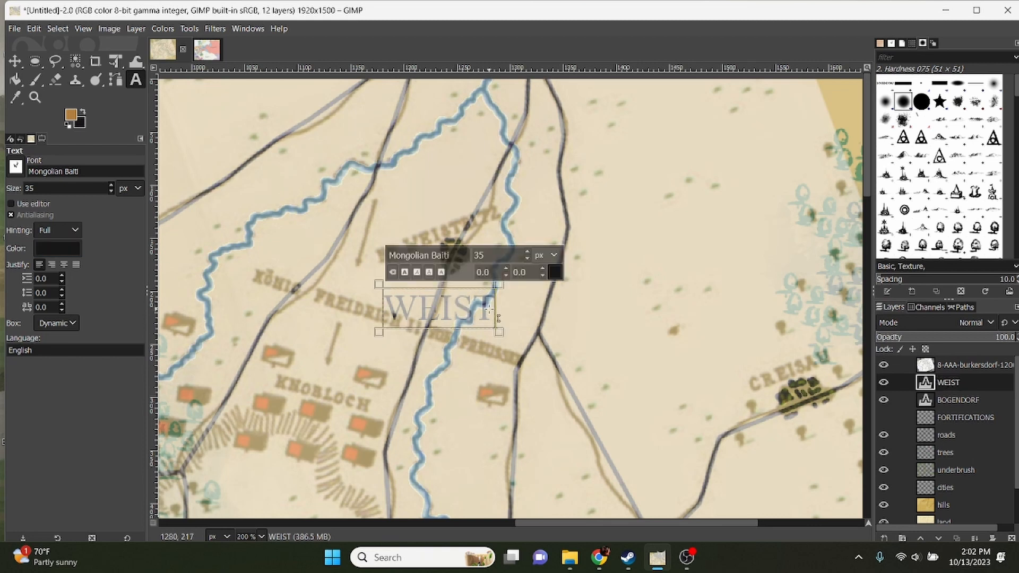
pyautogui.write('RITZ')
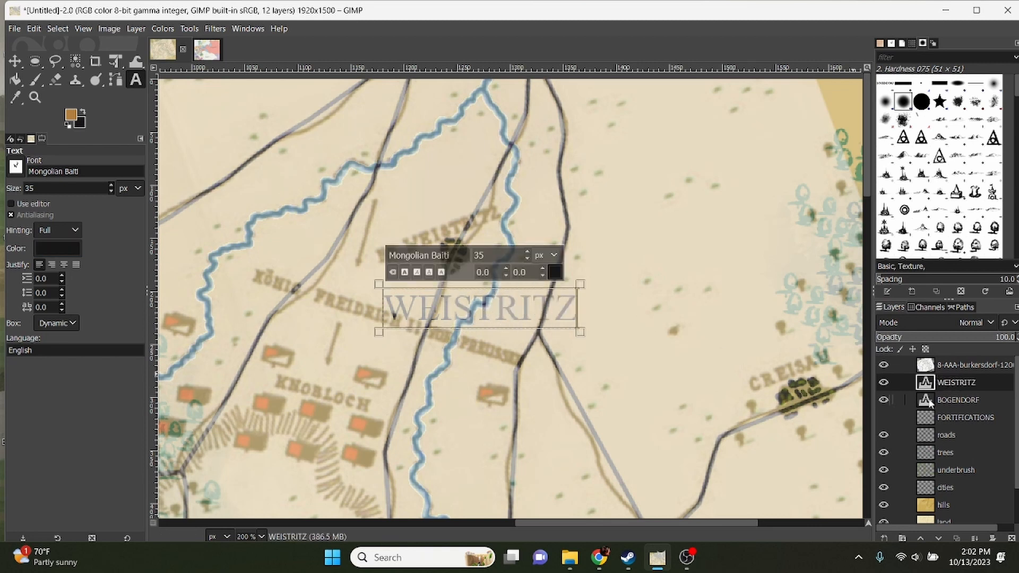
# Step: Set the font size of the WEISTRITZ label's text to 20 px
pyautogui.doubleClick(460, 314)
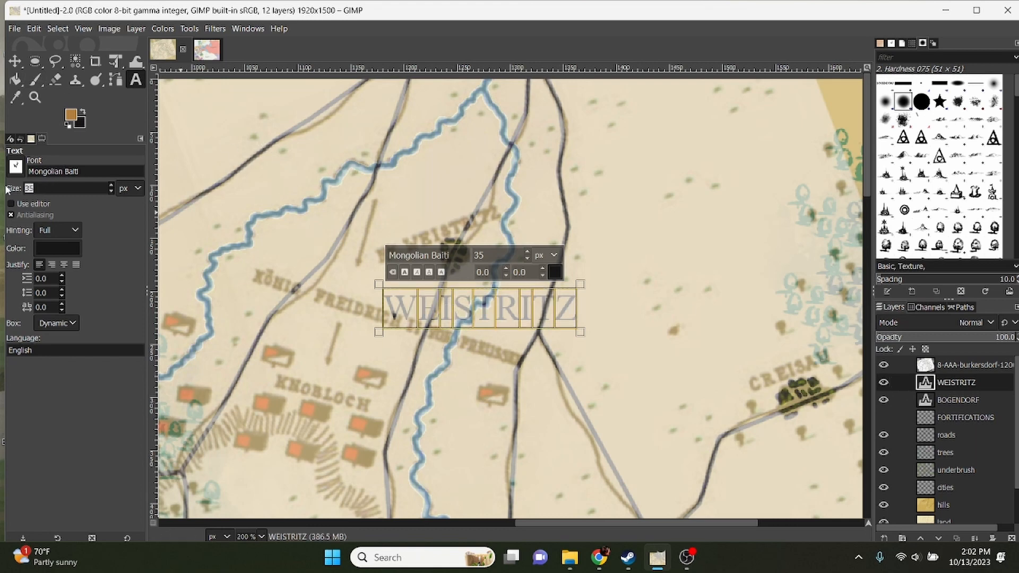
pyautogui.write('20')
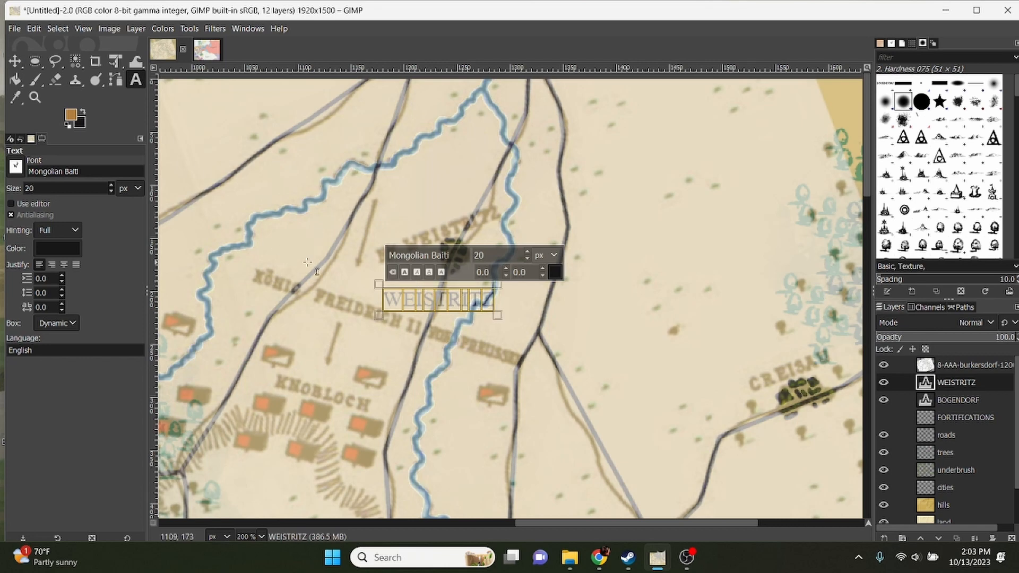
# Step: Hide the reference layer and move the WEISTRITZ label directly east of its town symbol
pyautogui.click(14, 63)
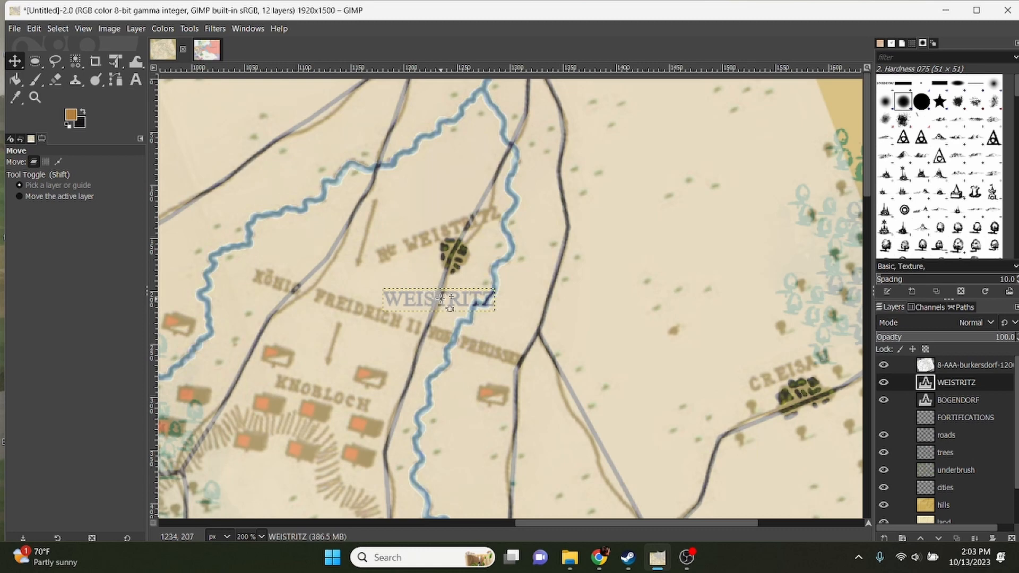
pyautogui.moveTo(440, 298); pyautogui.dragTo(438, 268)
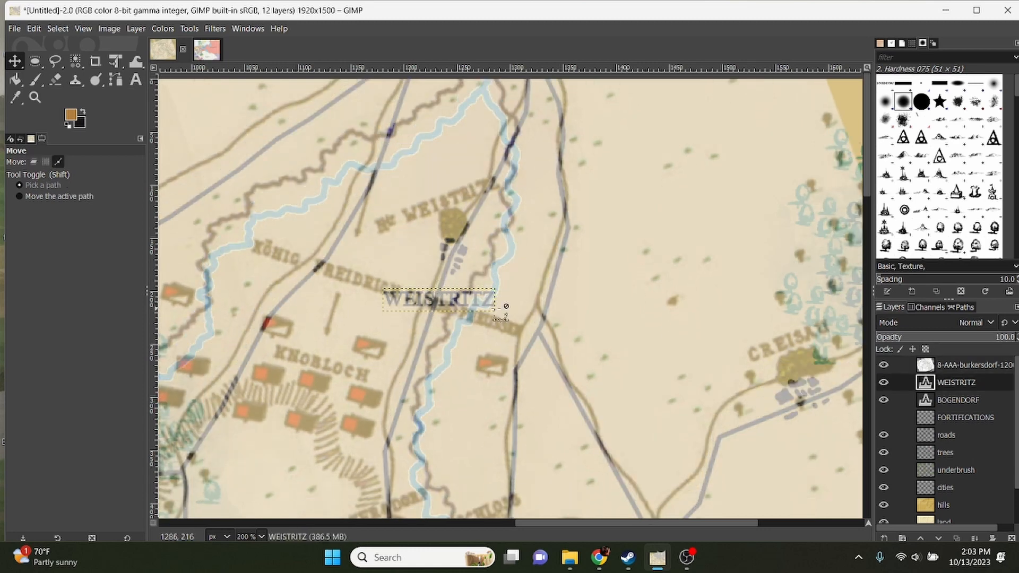
pyautogui.hotkey('ctrl', 'z')
pyautogui.click(884, 365)
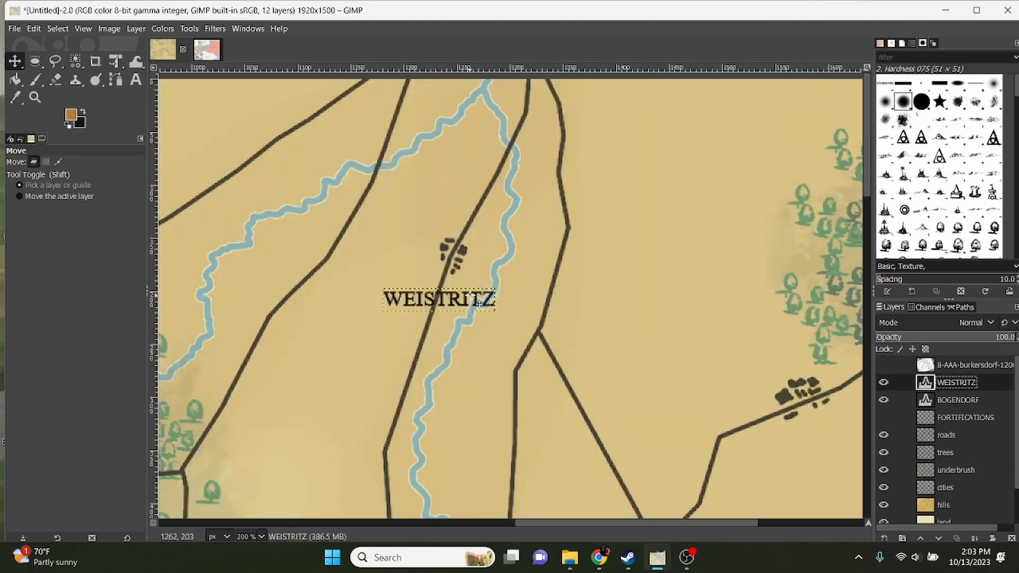
pyautogui.moveTo(478, 303); pyautogui.dragTo(564, 247)
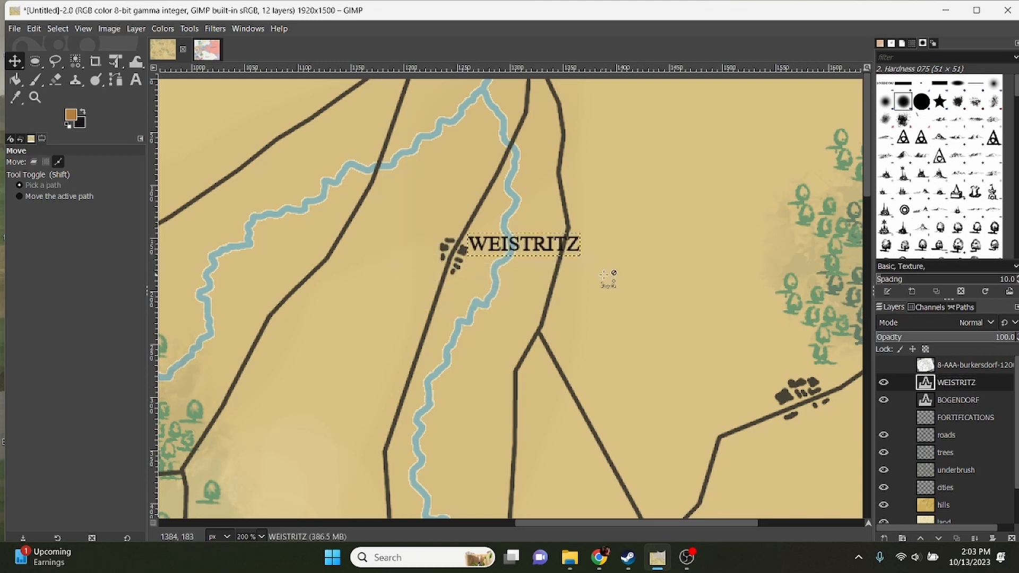
# Step: Look over the whole terrain map to judge the size and placement of the BOGENDORF and WEISTRITZ labels
pyautogui.scroll(-3, 605, 276)
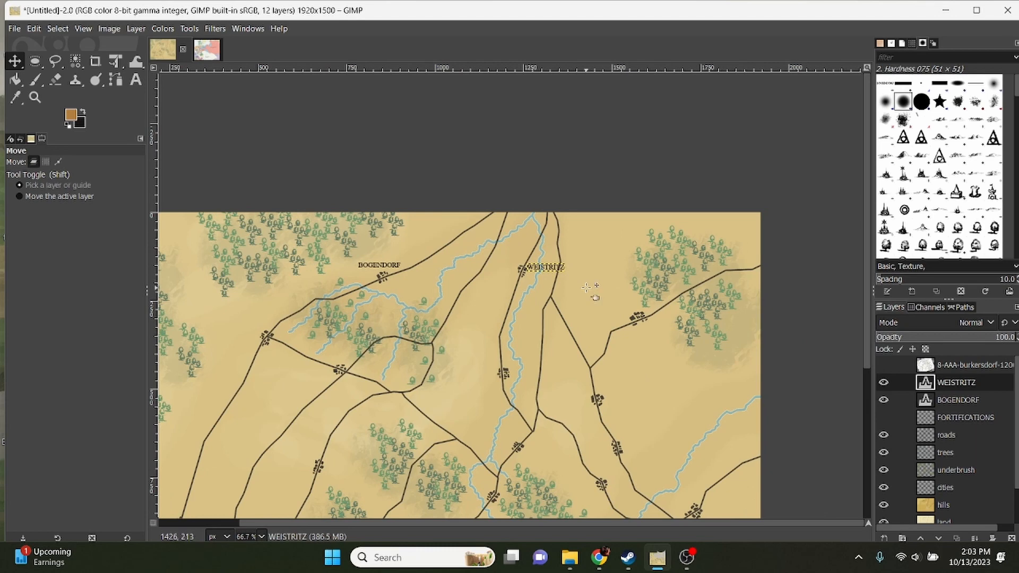
pyautogui.moveTo(610, 311); pyautogui.dragTo(586, 263)
pyautogui.moveTo(580, 317); pyautogui.dragTo(635, 289)
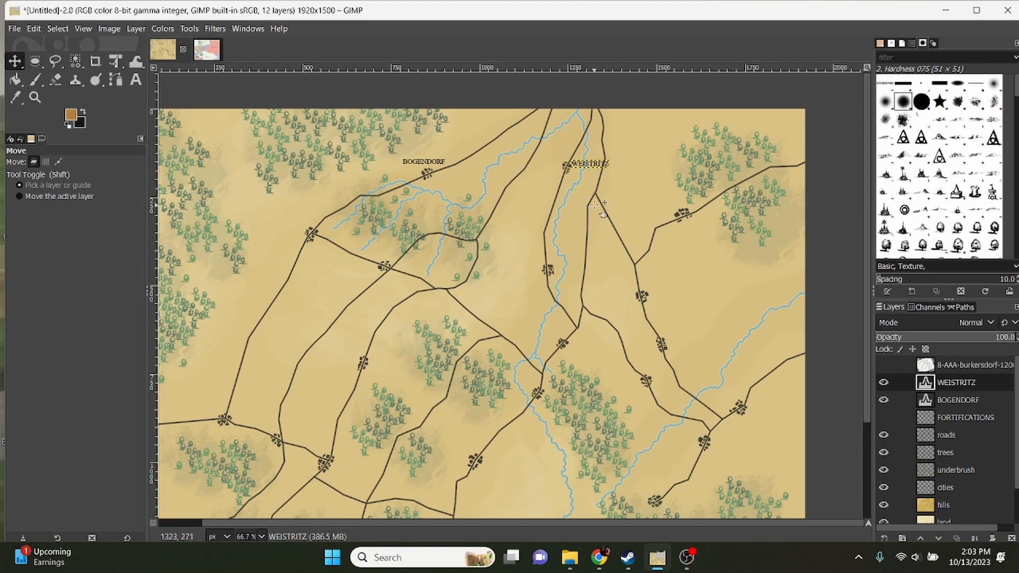
pyautogui.moveTo(391, 350); pyautogui.dragTo(438, 303)
# Step: Switch to the political map of Europe and examine its city and country labels around Prussia, Habsburg Monarchy and Polish-Lithuanian Commonwealth
pyautogui.click(207, 49)
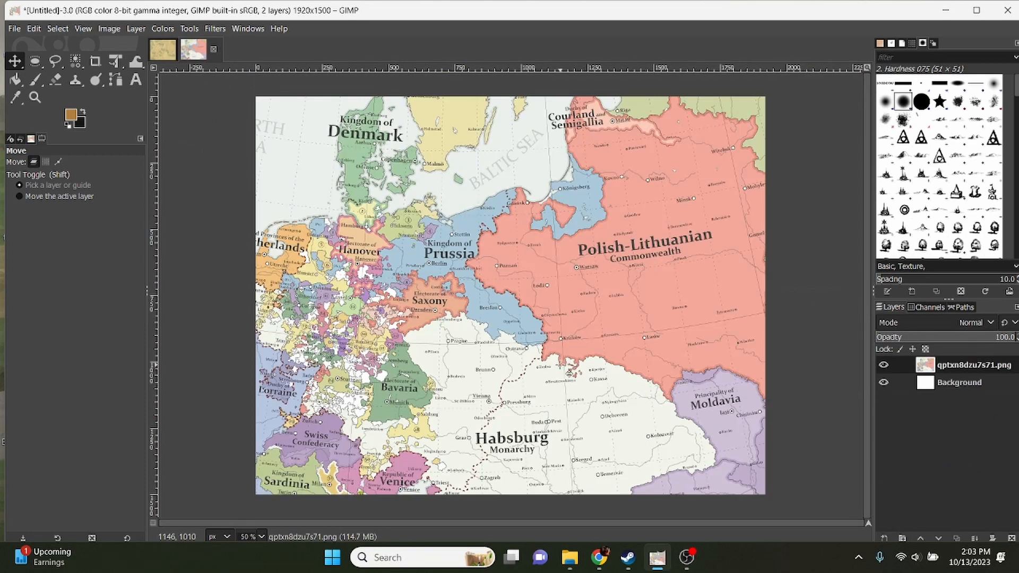
pyautogui.scroll(4, 563, 371)
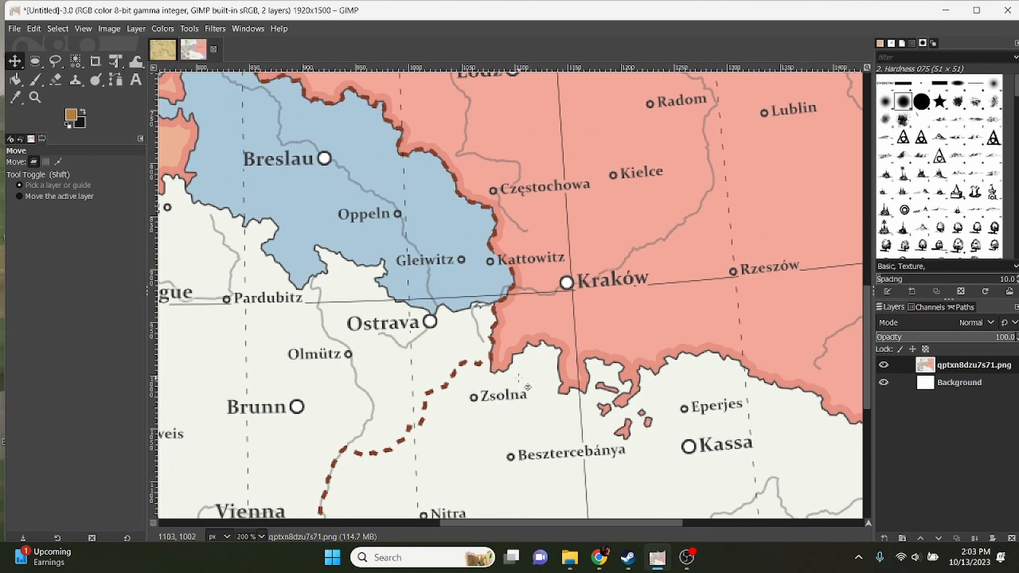
pyautogui.moveTo(589, 320); pyautogui.dragTo(533, 456)
pyautogui.moveTo(585, 343); pyautogui.dragTo(559, 391)
pyautogui.scroll(-2, 558, 389)
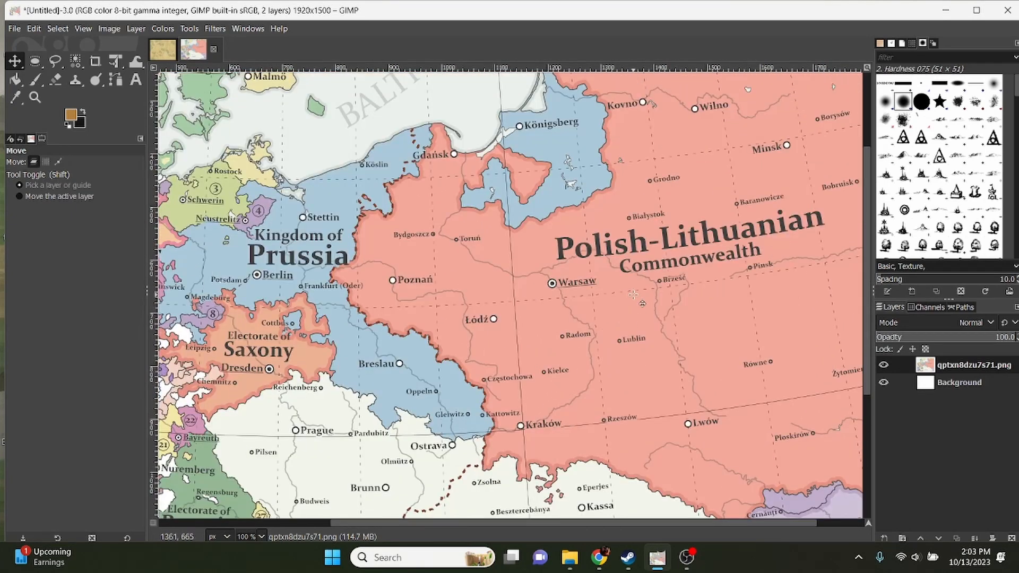
pyautogui.moveTo(634, 294); pyautogui.dragTo(549, 408)
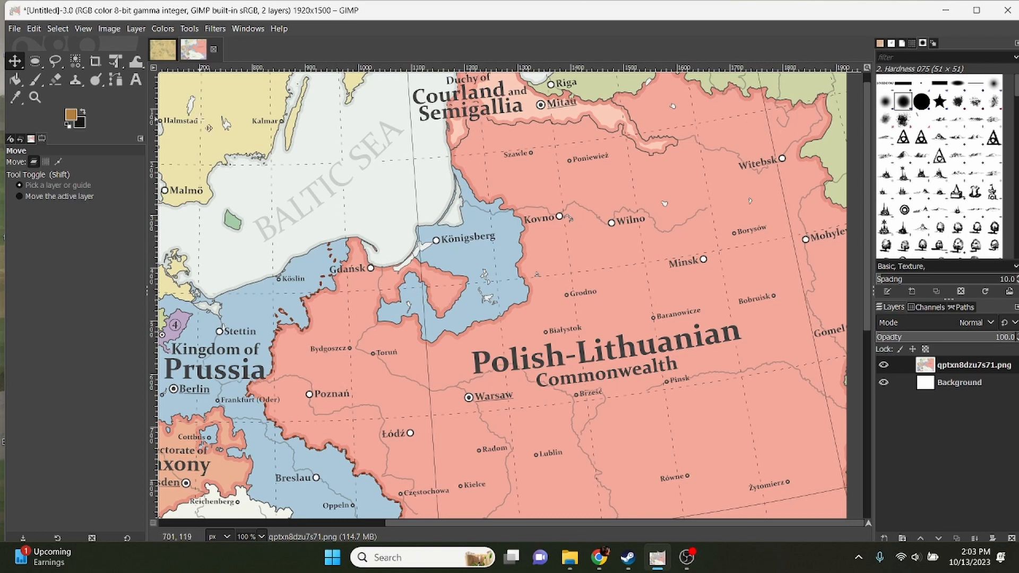
# Step: Return to the terrain map and look over its roads, forests and unlabeled towns down to the southern edge
pyautogui.click(163, 49)
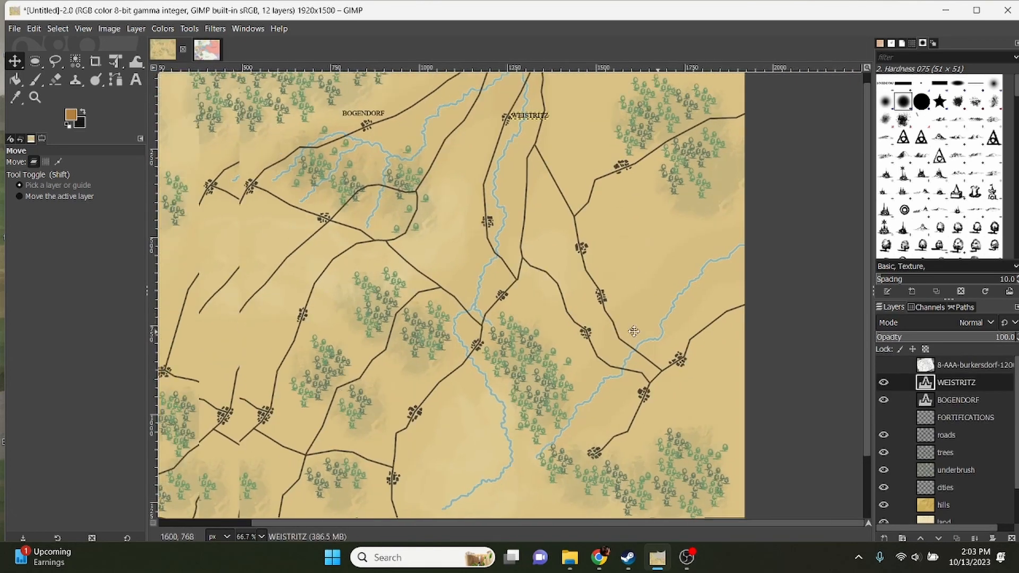
pyautogui.moveTo(634, 331); pyautogui.dragTo(757, 221)
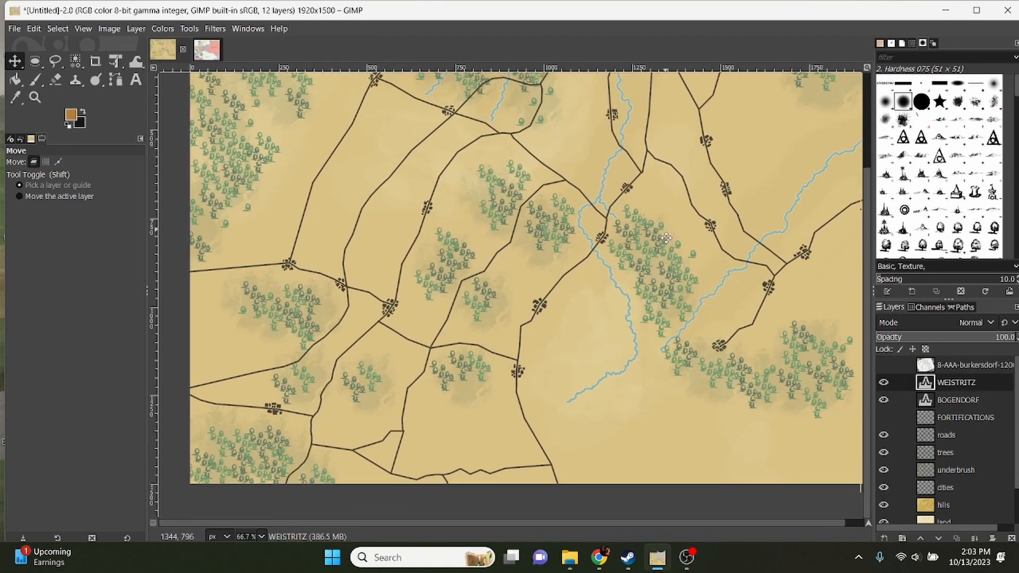
pyautogui.moveTo(673, 291); pyautogui.dragTo(647, 379)
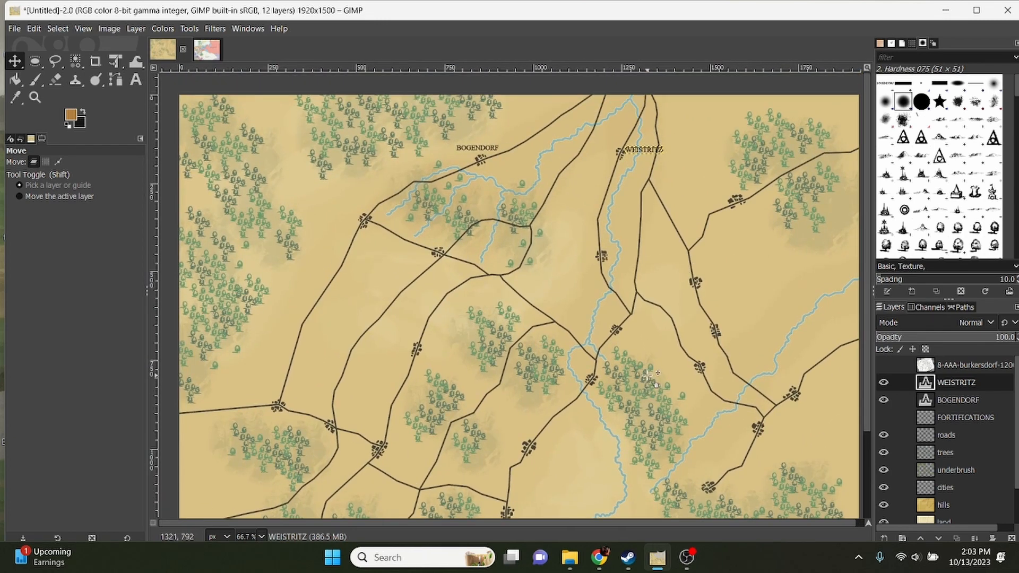
pyautogui.scroll(-2, 649, 378)
pyautogui.scroll(2, 625, 307)
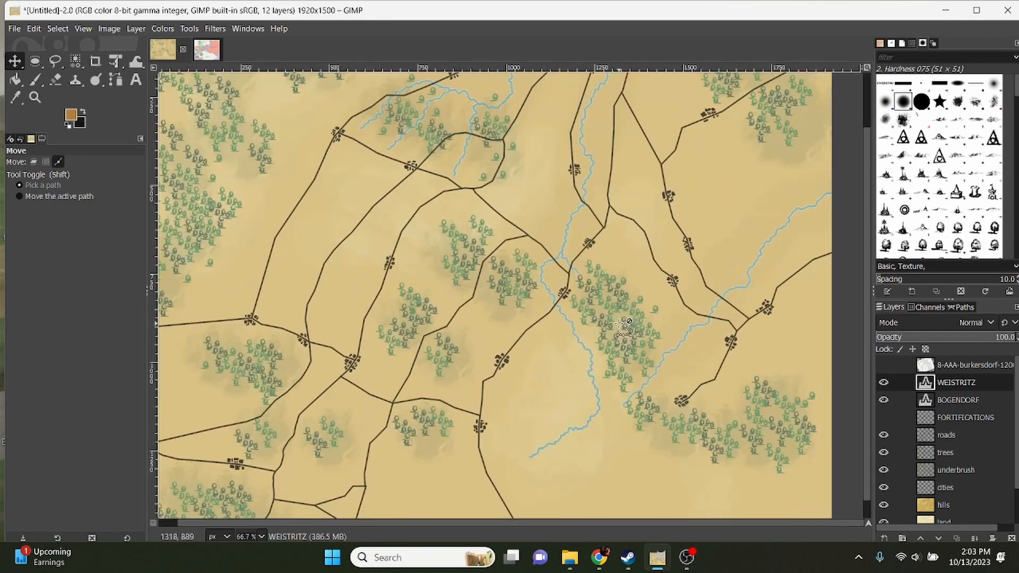
pyautogui.moveTo(536, 329); pyautogui.dragTo(502, 265)
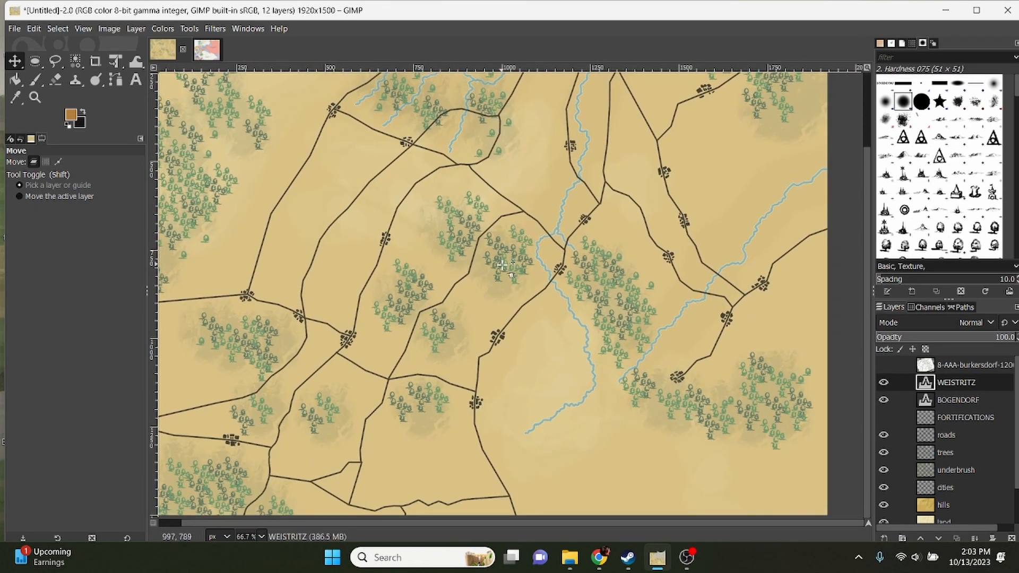